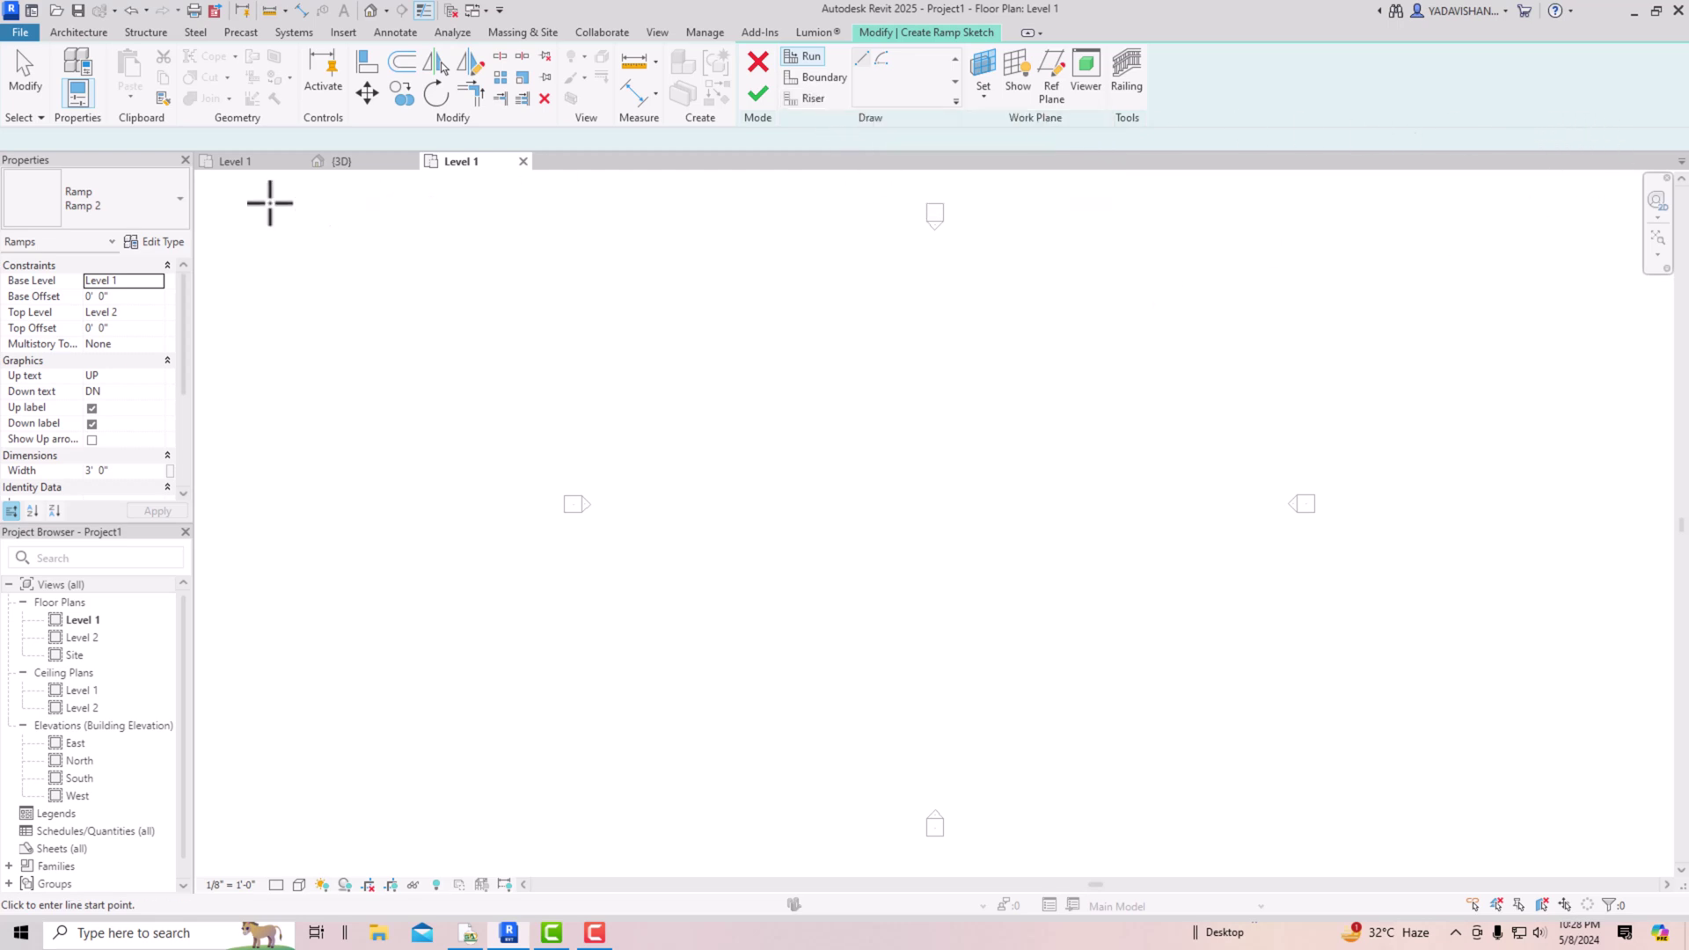
# Step: Switch the ramp type to Ramp 1 and review its constraints and dimensions
pyautogui.click(112, 202)
pyautogui.click(72, 291)
pyautogui.scroll(-1, 129, 357)
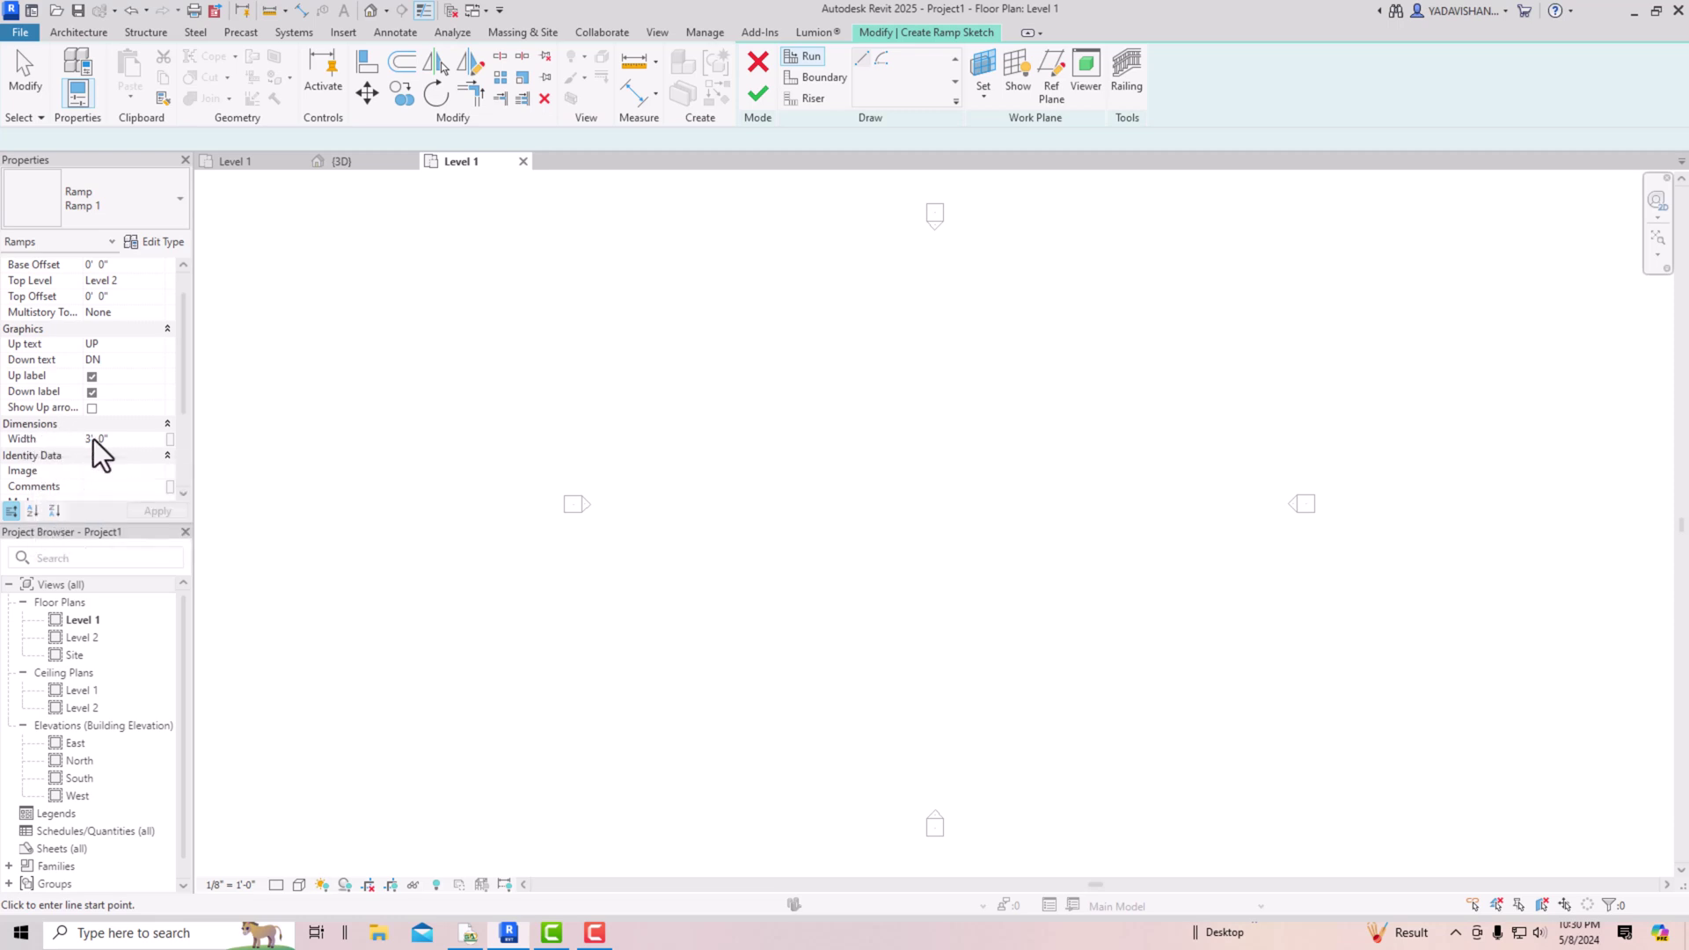
pyautogui.scroll(-5, 132, 436)
pyautogui.scroll(6, 137, 427)
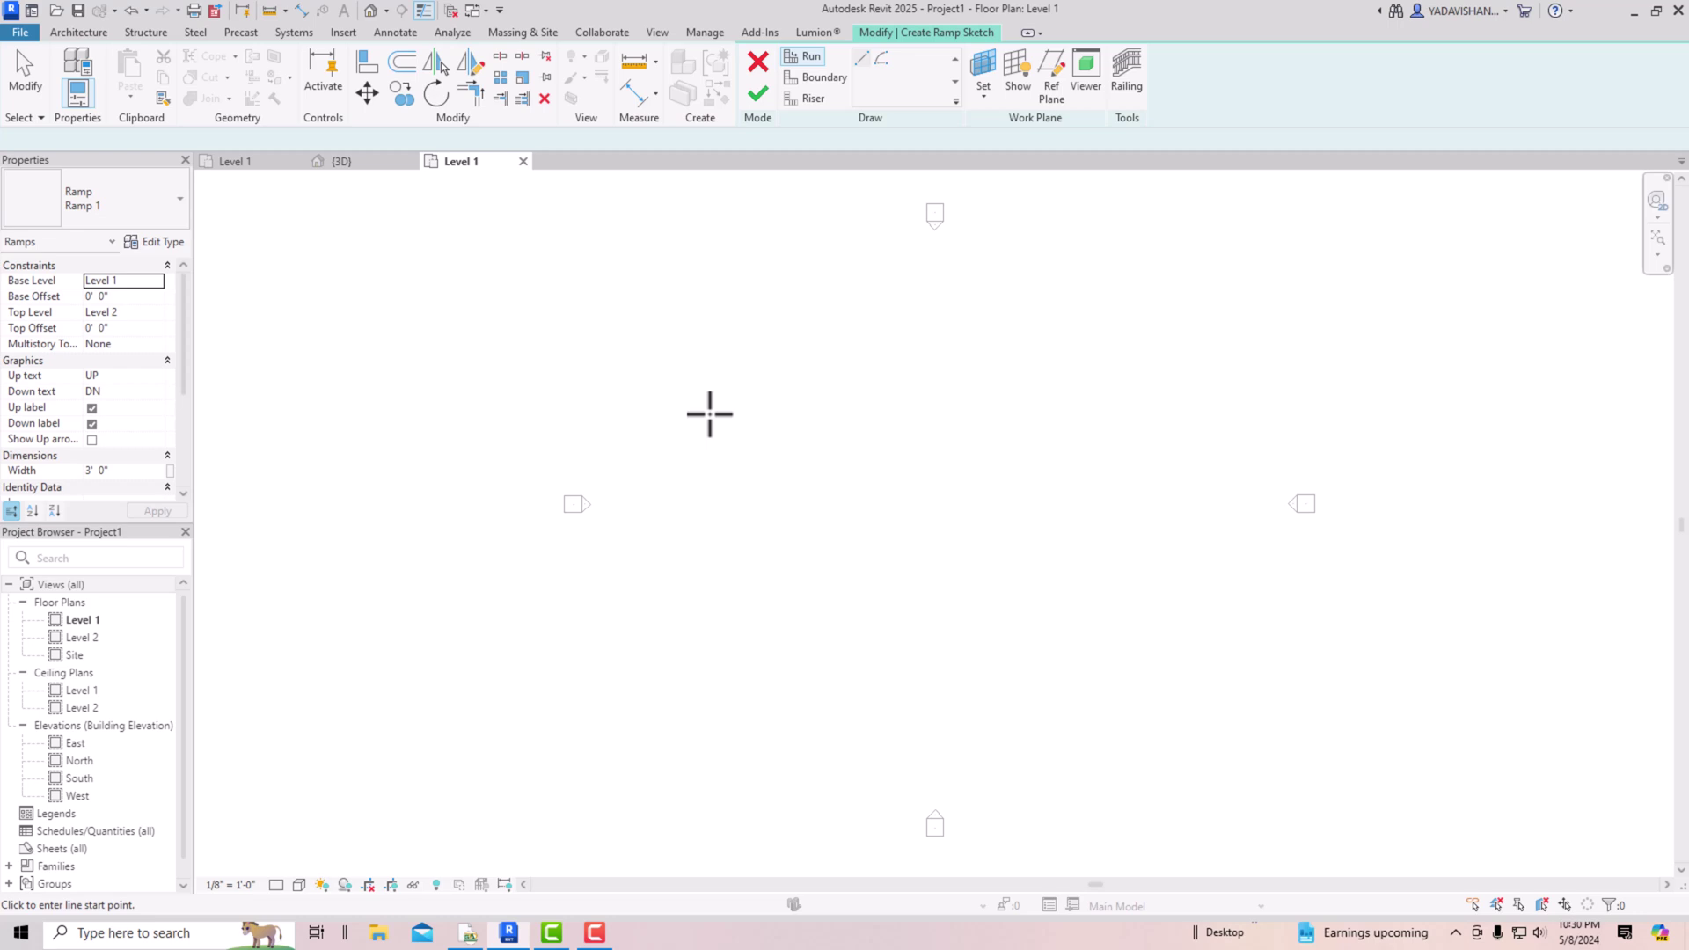
# Step: Sketch a single straight horizontal ramp run 30' long in the Level 1 plan and finish the sketch
pyautogui.click(706, 409)
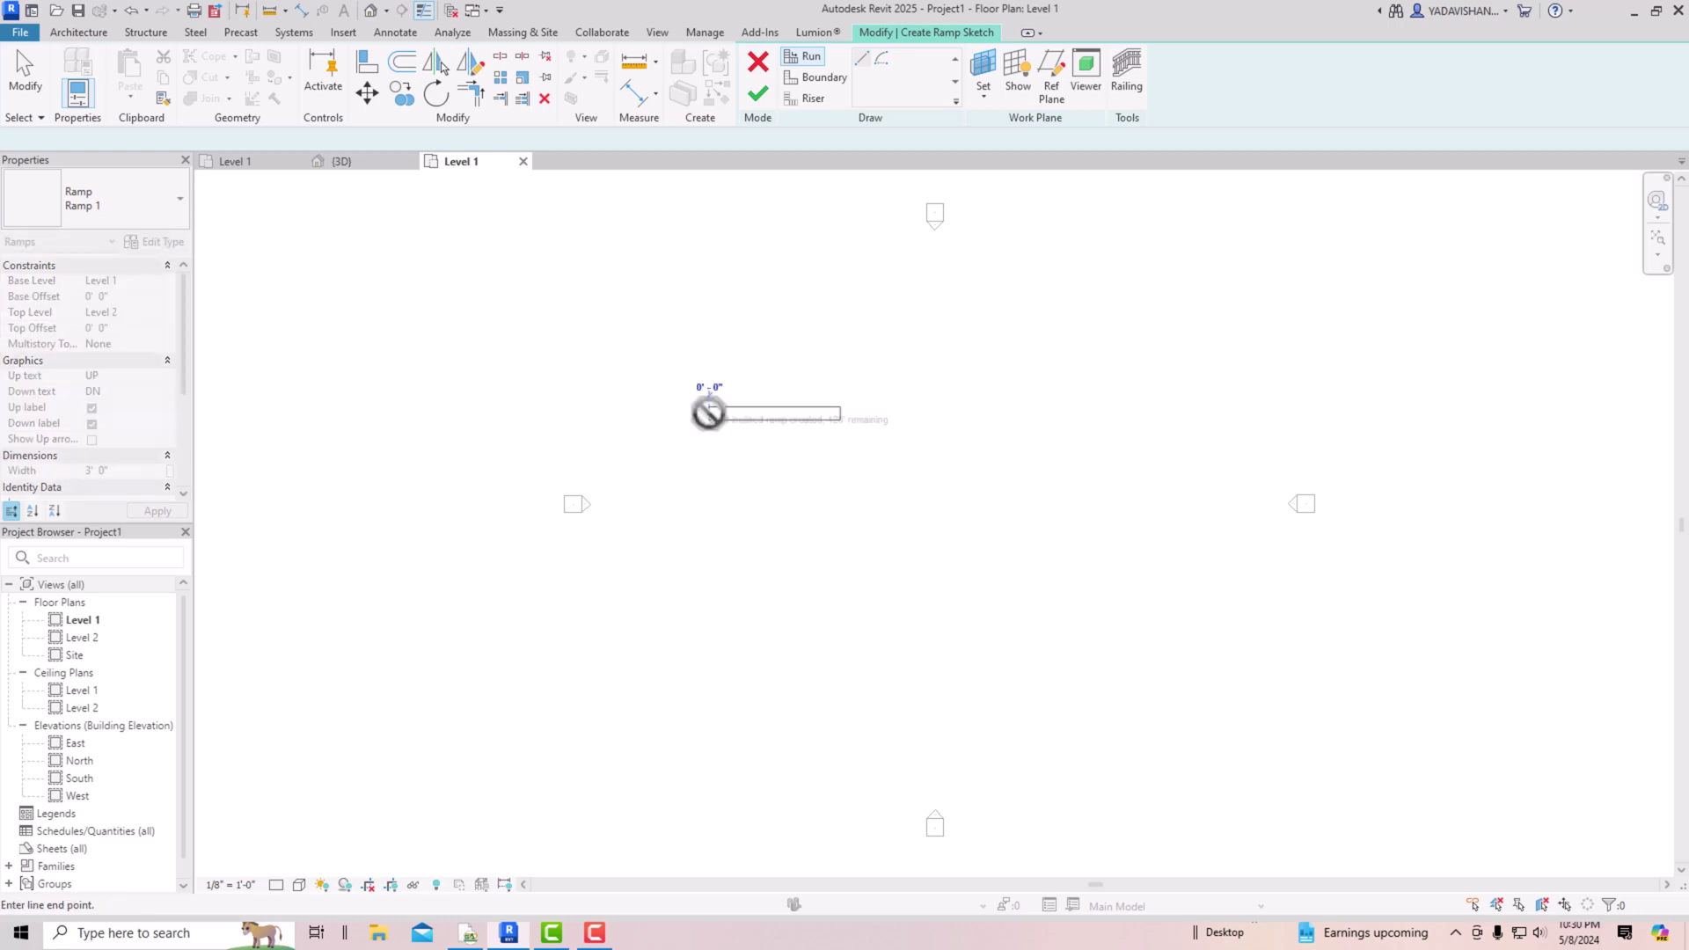
pyautogui.scroll(4, 768, 402)
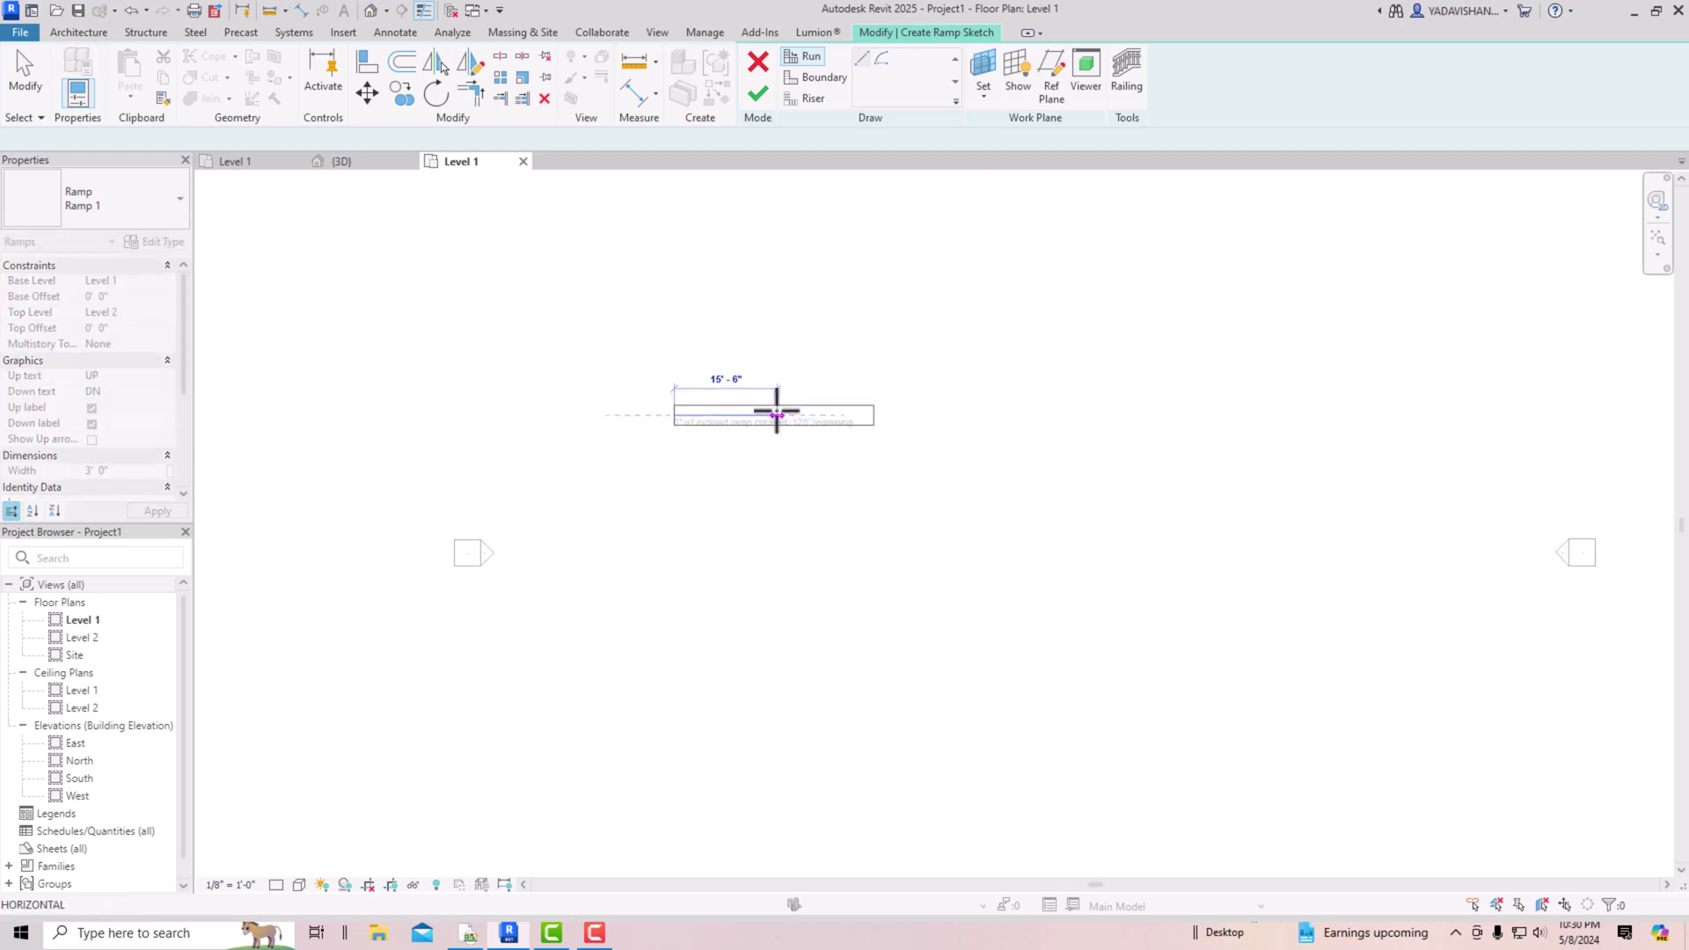
pyautogui.scroll(2, 777, 410)
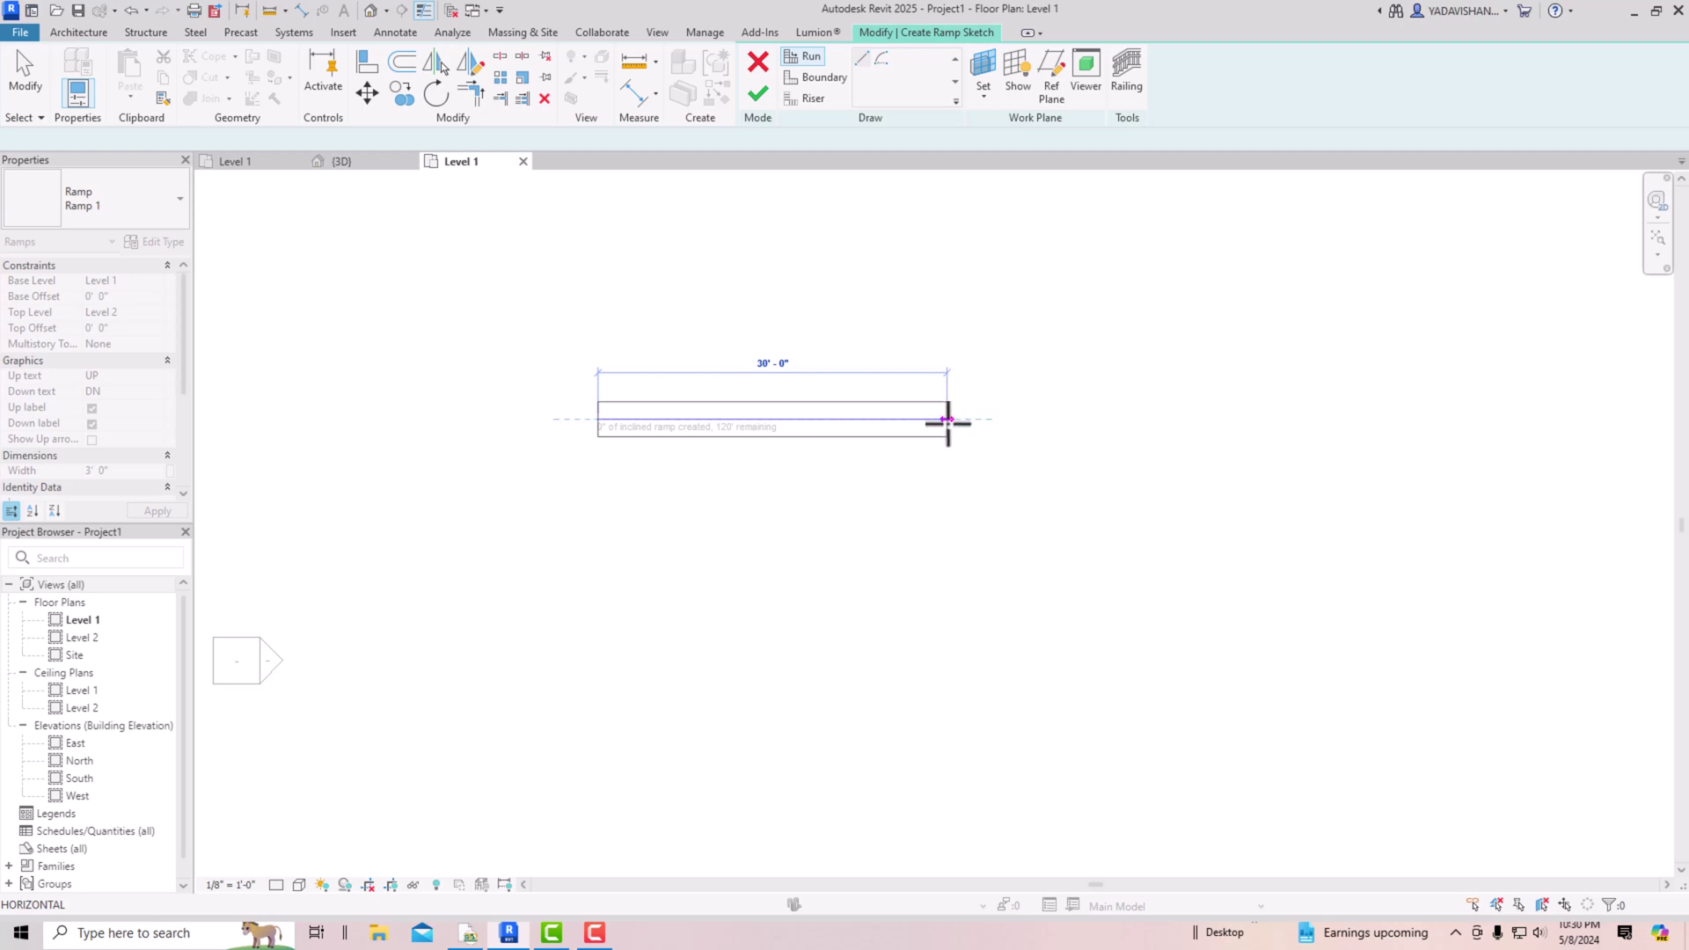
pyautogui.click(1064, 416)
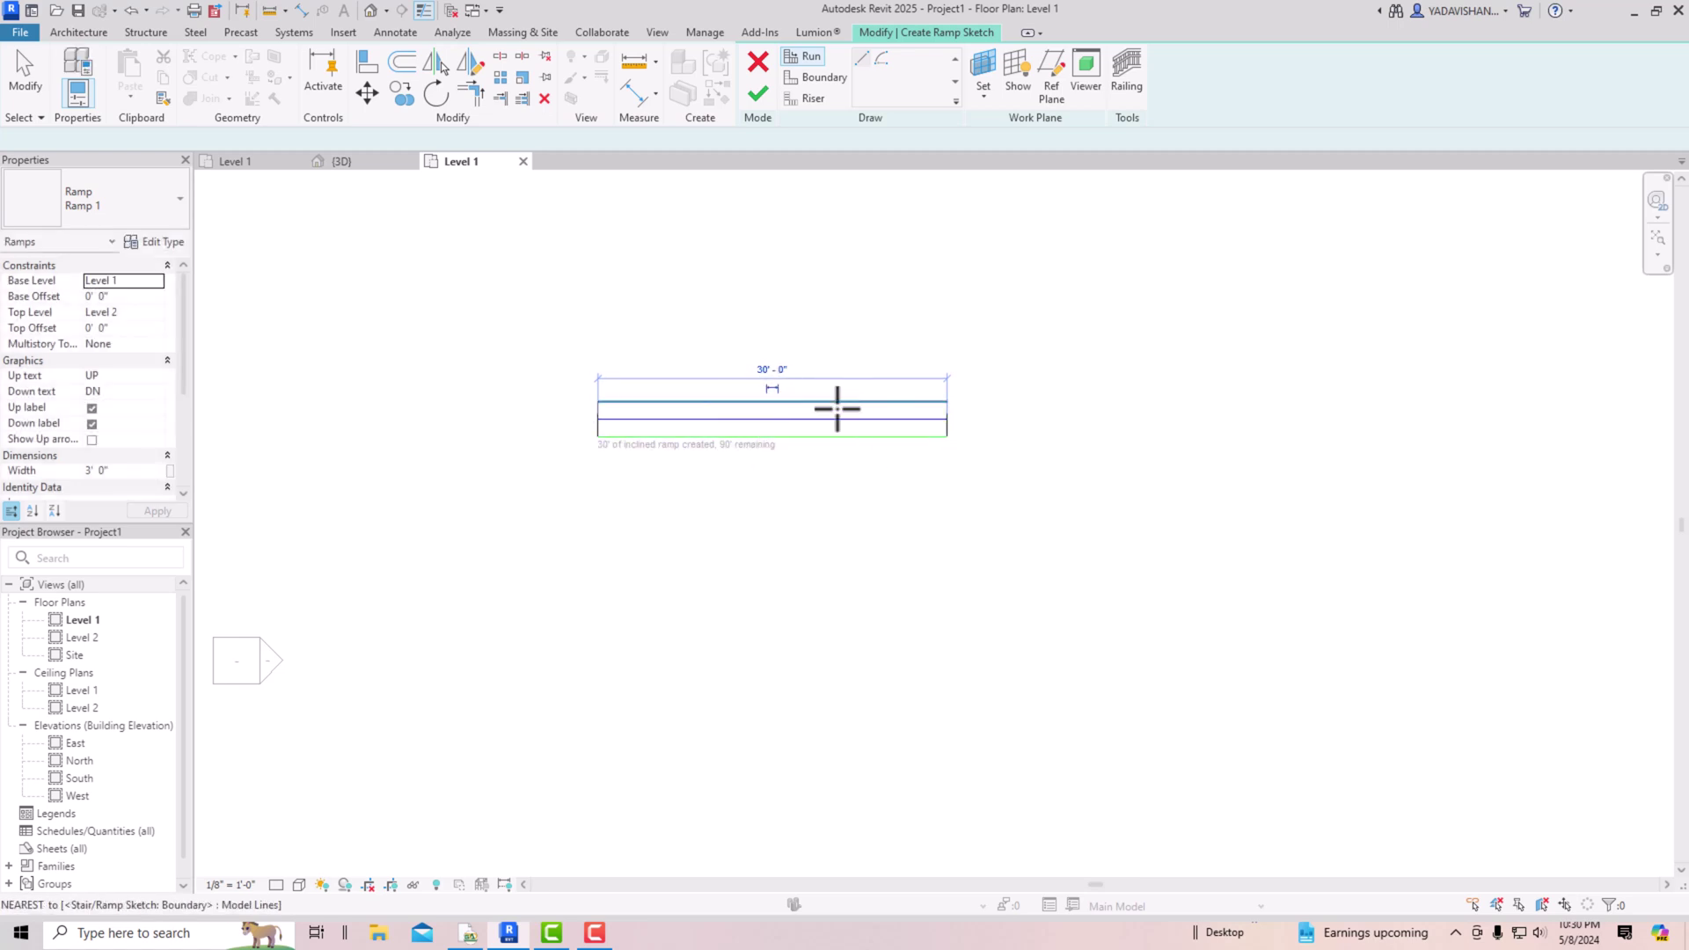
pyautogui.scroll(2, 622, 452)
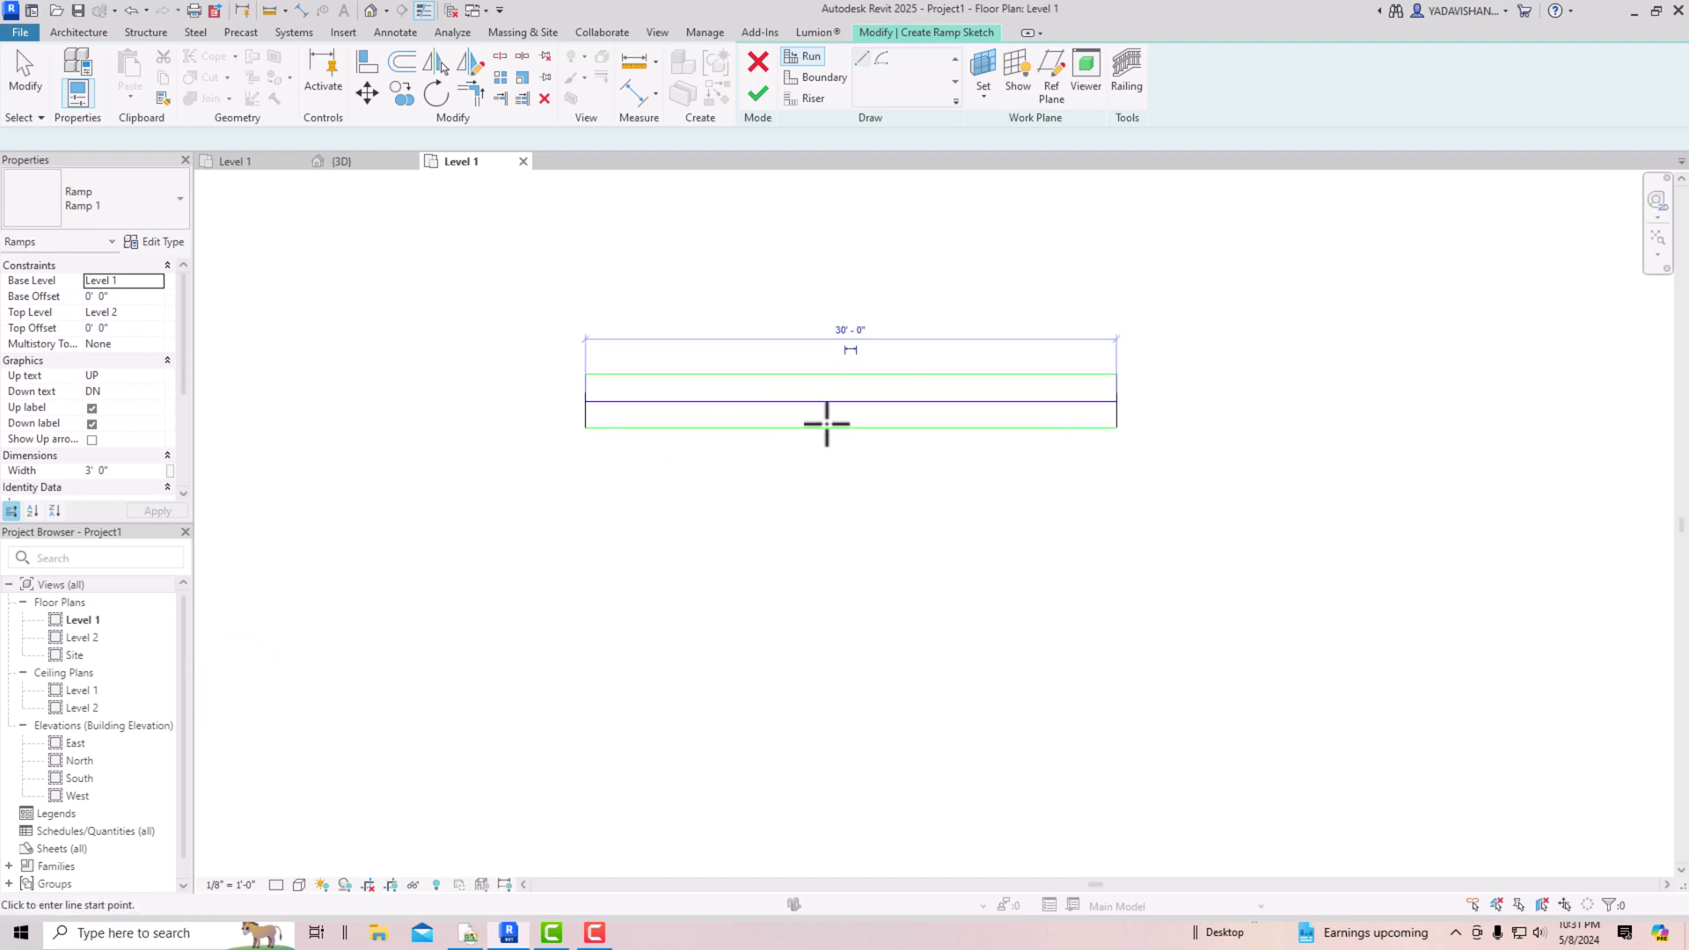
pyautogui.scroll(-1, 958, 459)
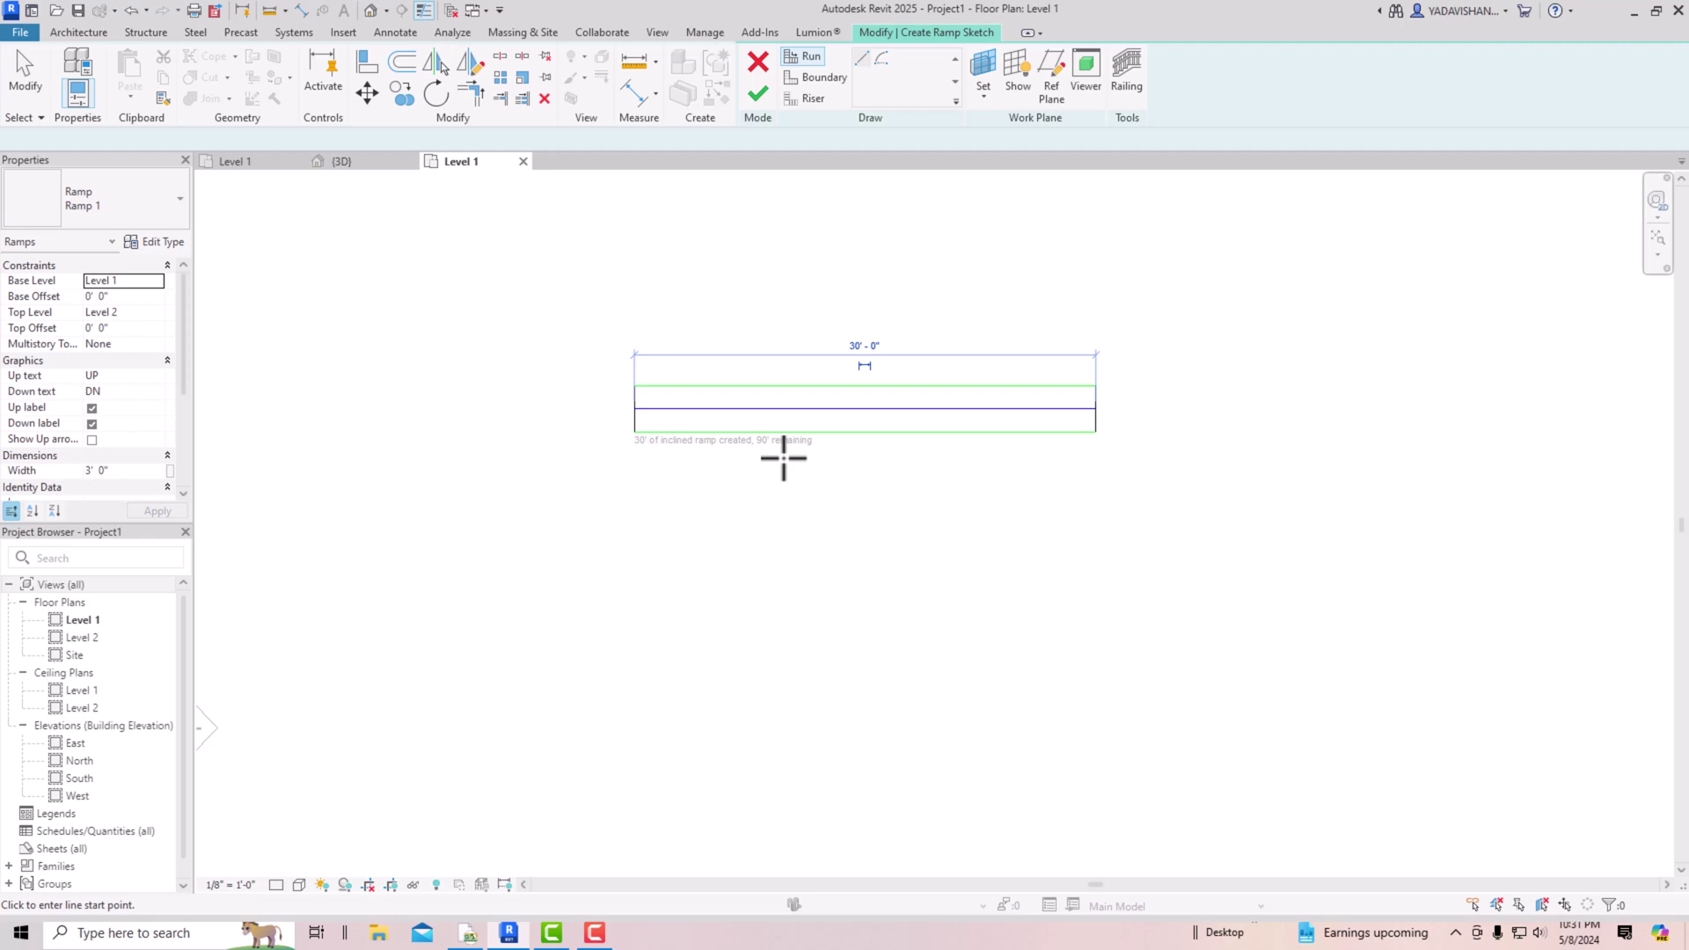
pyautogui.click(757, 97)
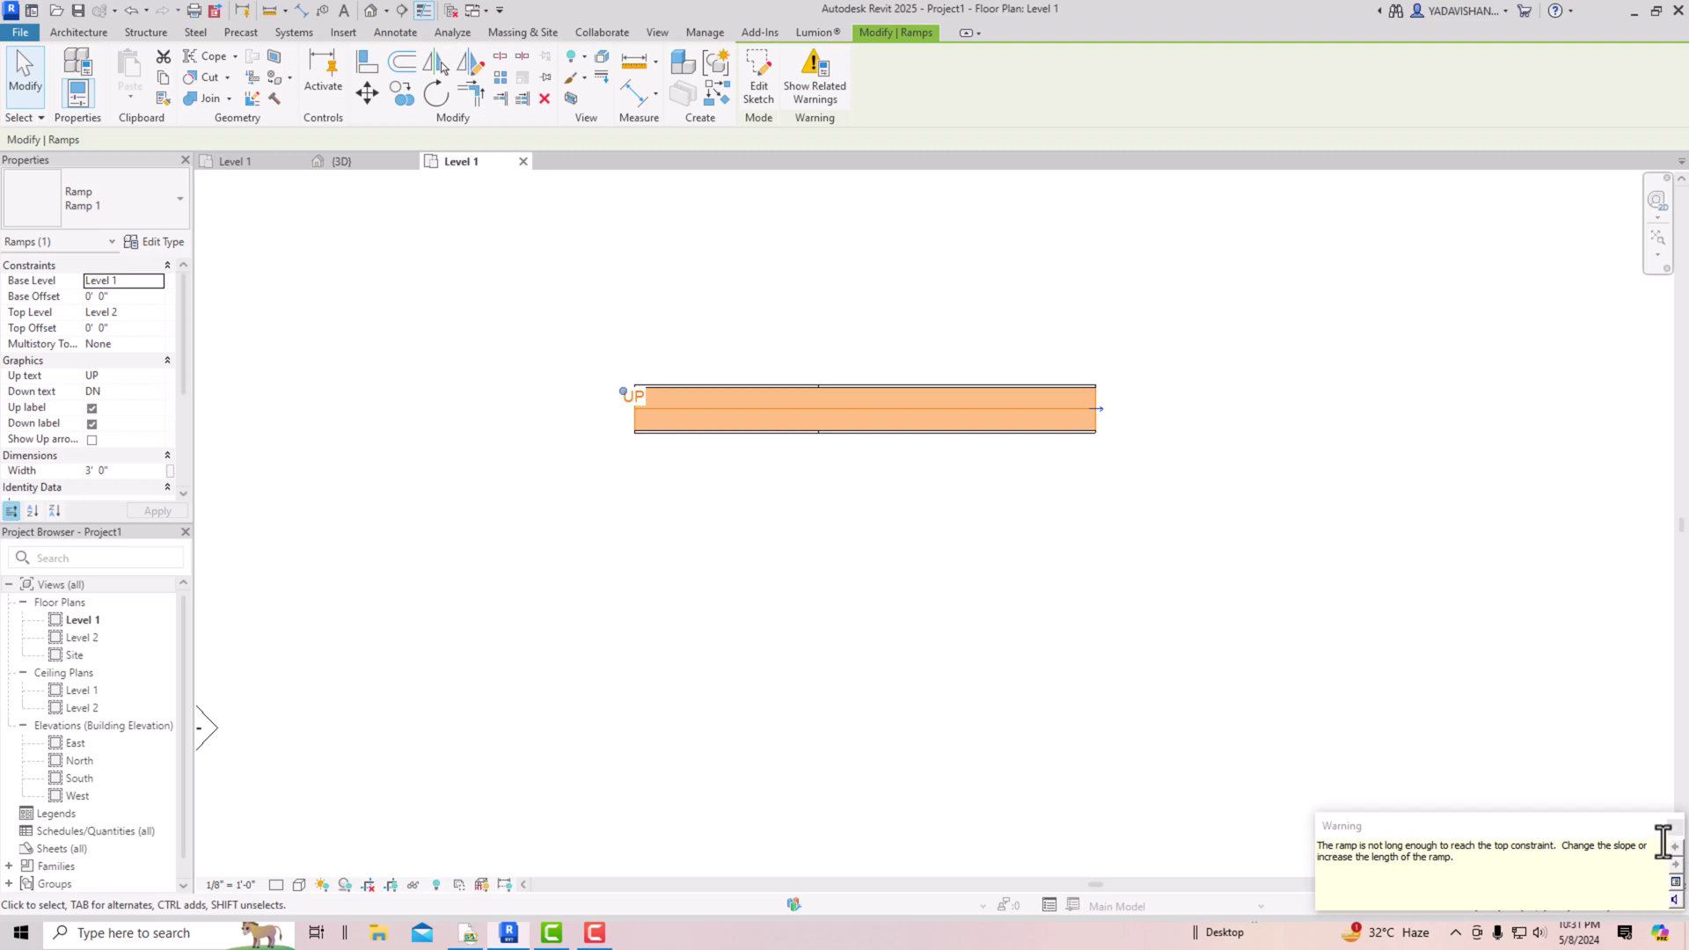
pyautogui.click(860, 566)
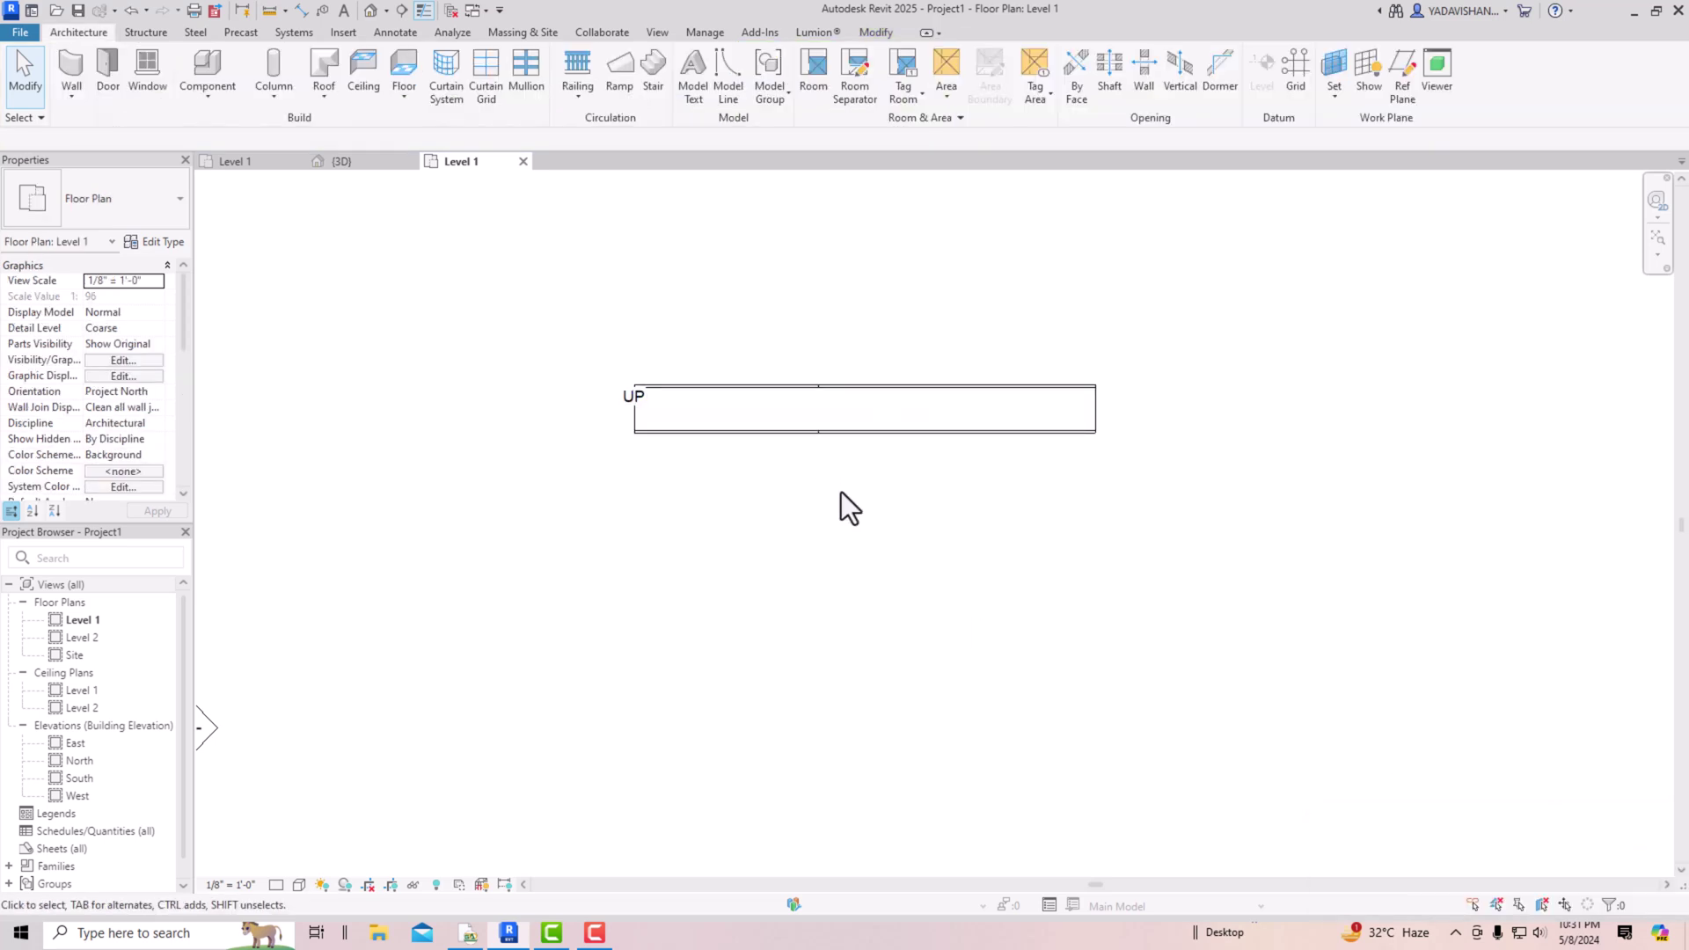
# Step: Examine the straight ramp in the 3D view from the front, comparing its rise with Level 1 and Level 2
pyautogui.click(370, 11)
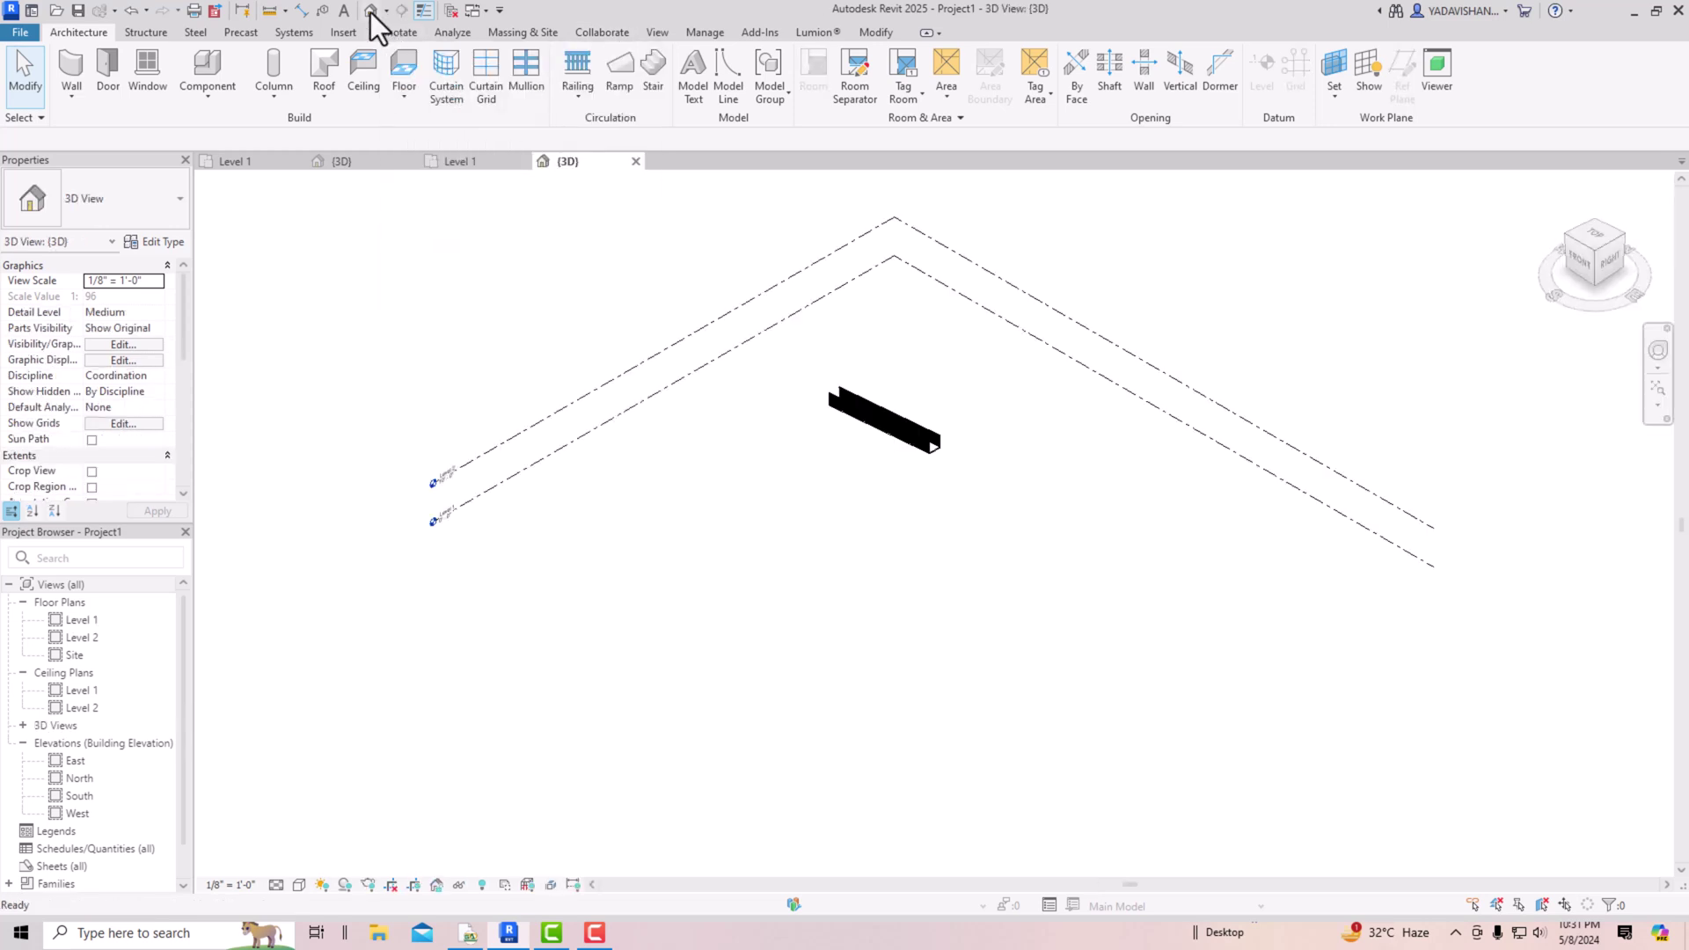
pyautogui.scroll(4, 785, 376)
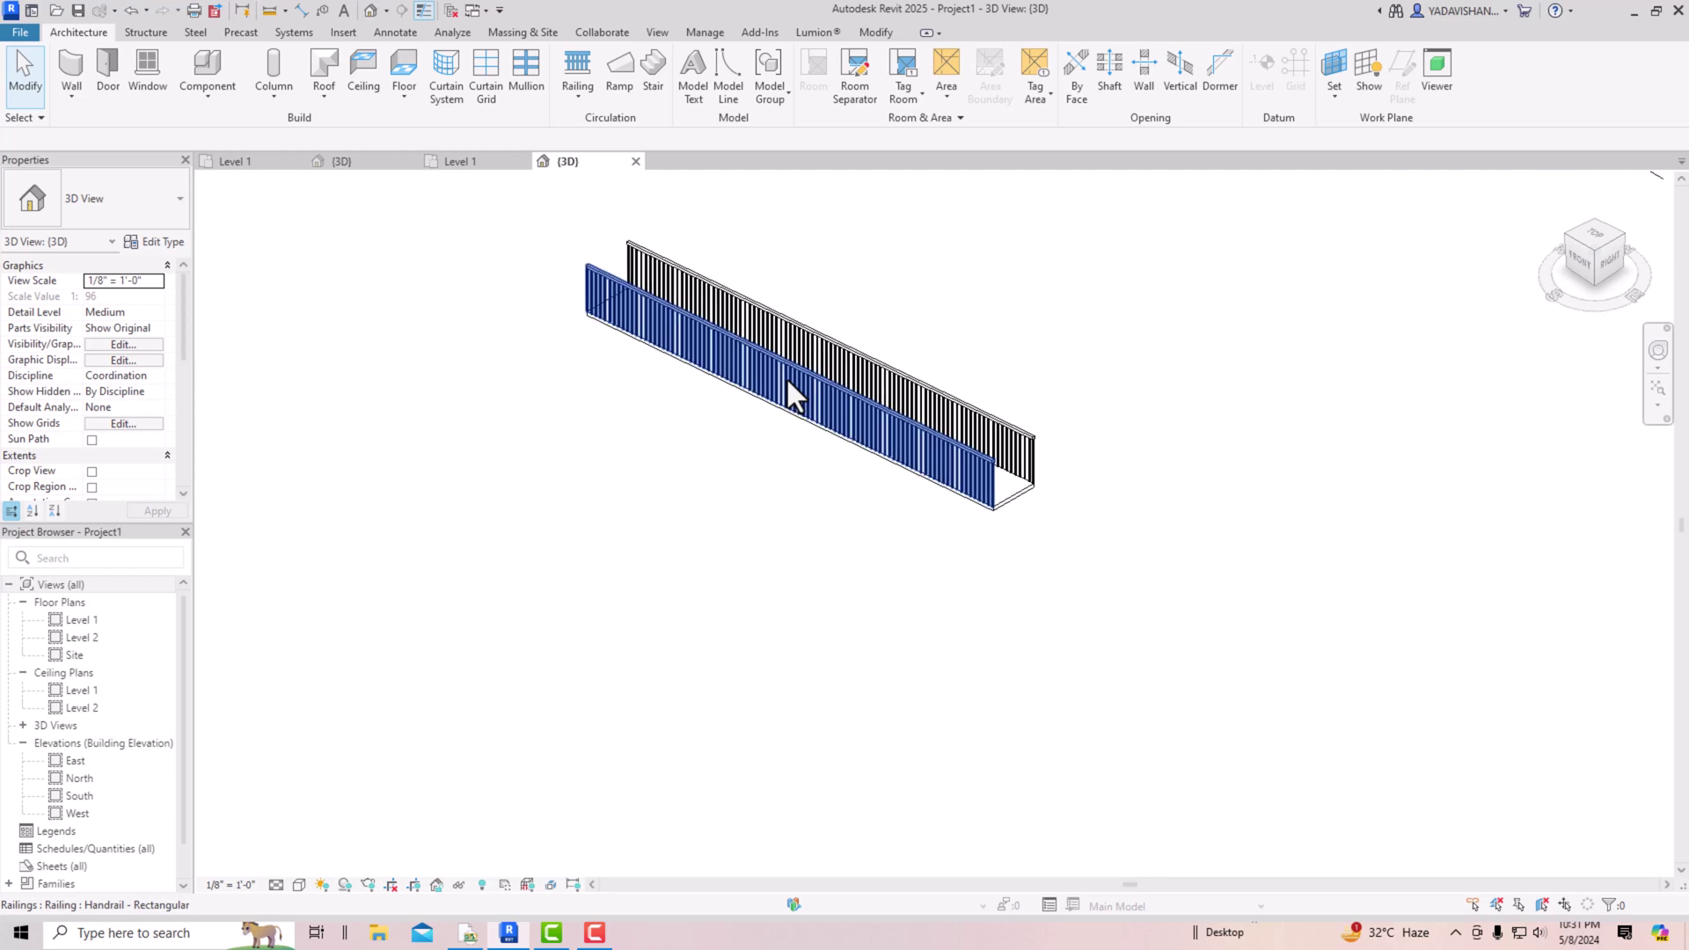
pyautogui.scroll(-2, 842, 517)
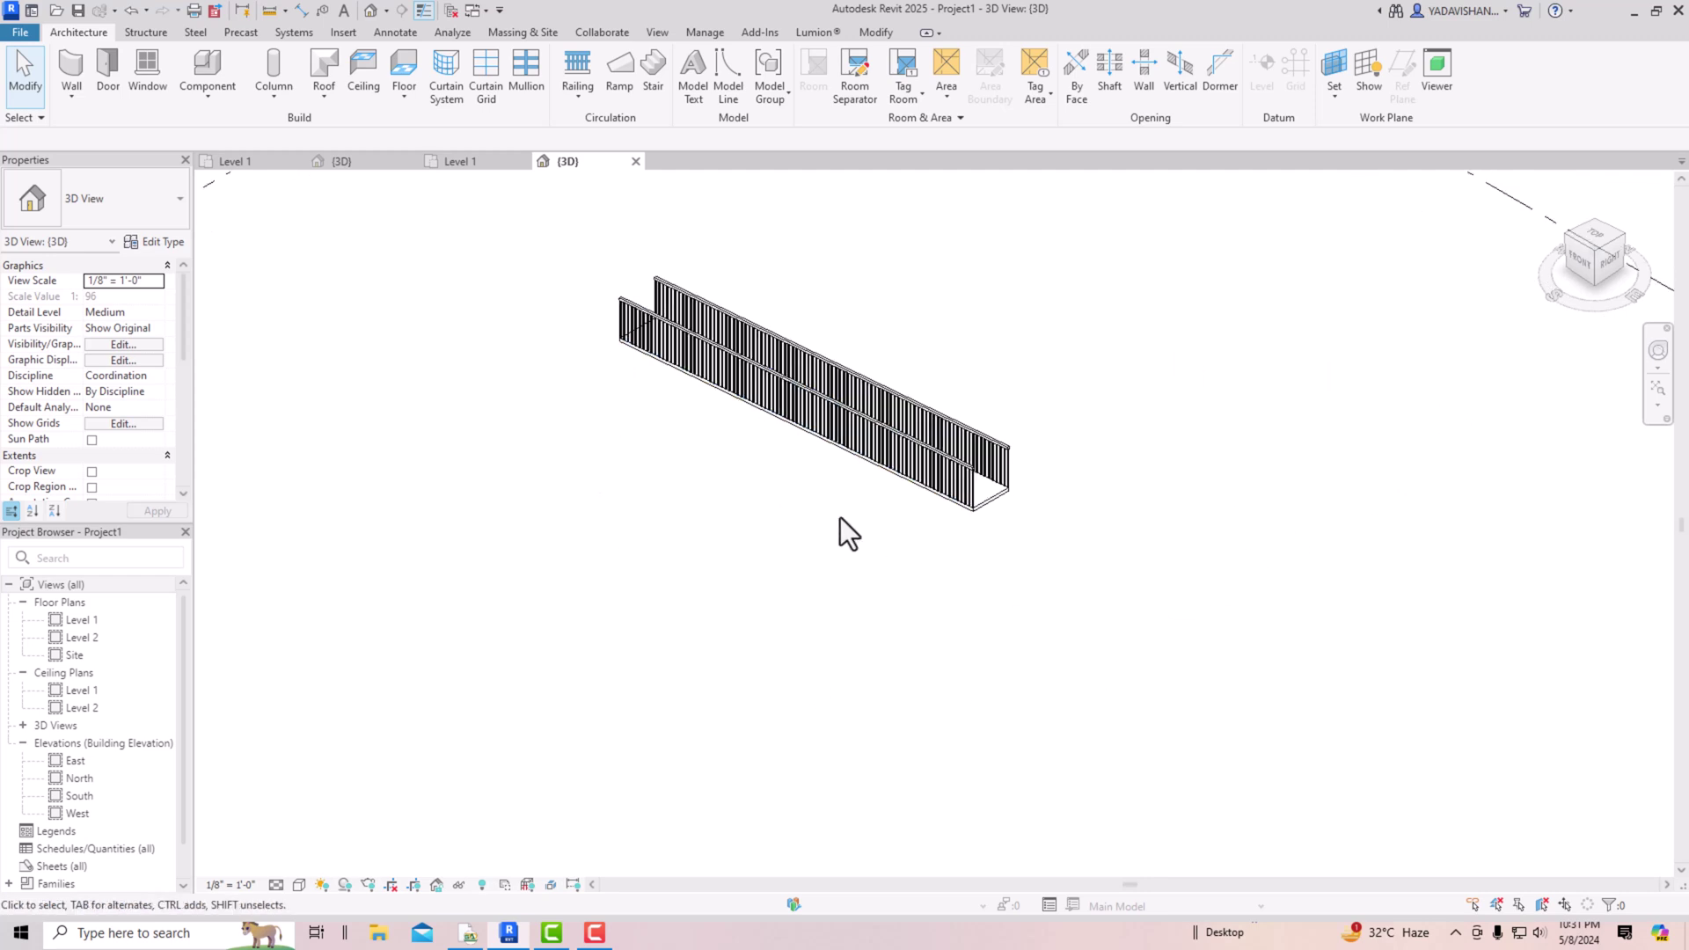
pyautogui.click(1580, 261)
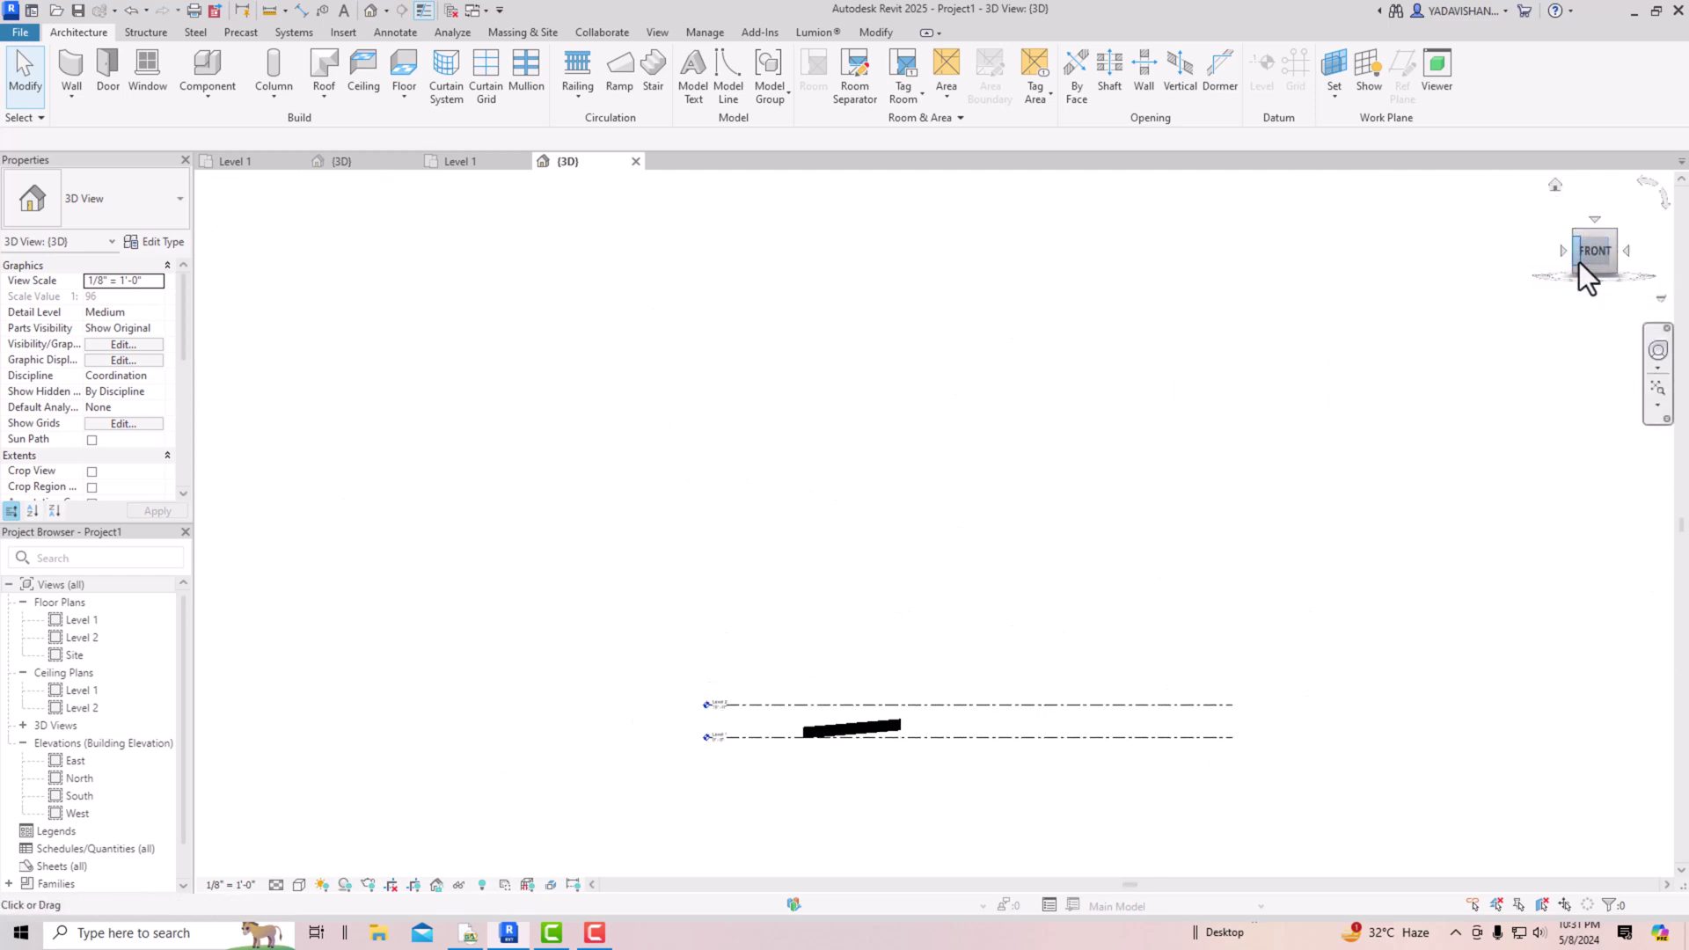
pyautogui.scroll(2, 895, 539)
pyautogui.scroll(3, 468, 529)
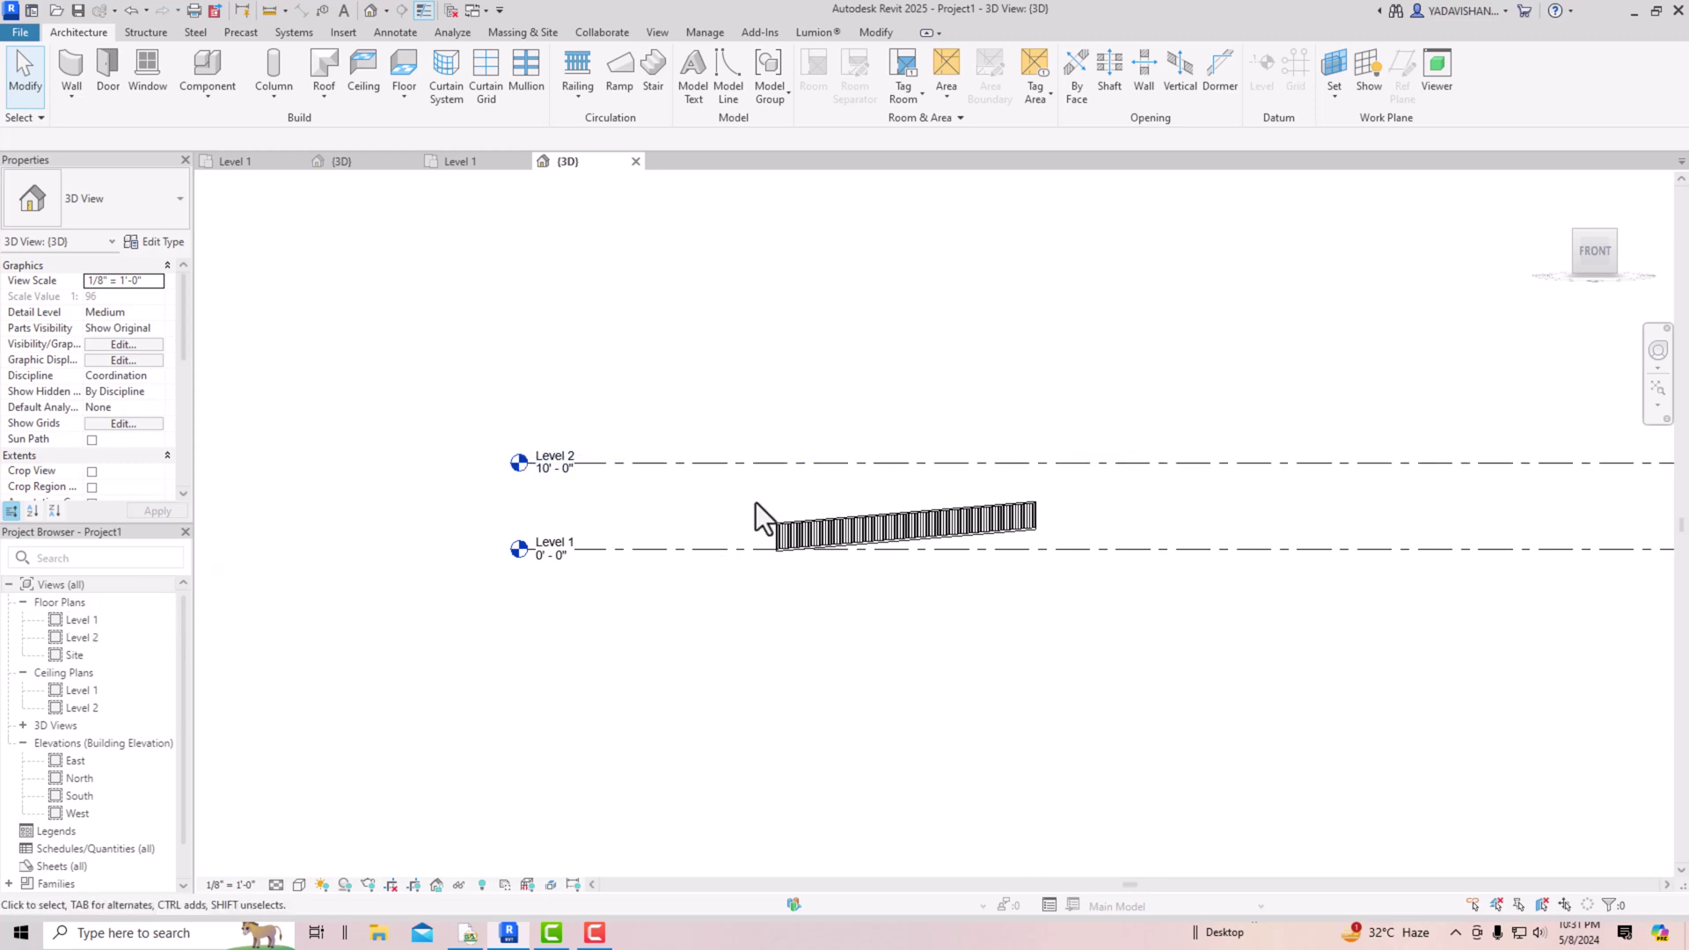
# Step: Delete the straight ramp together with its railings
pyautogui.moveTo(749, 494); pyautogui.dragTo(1100, 582)
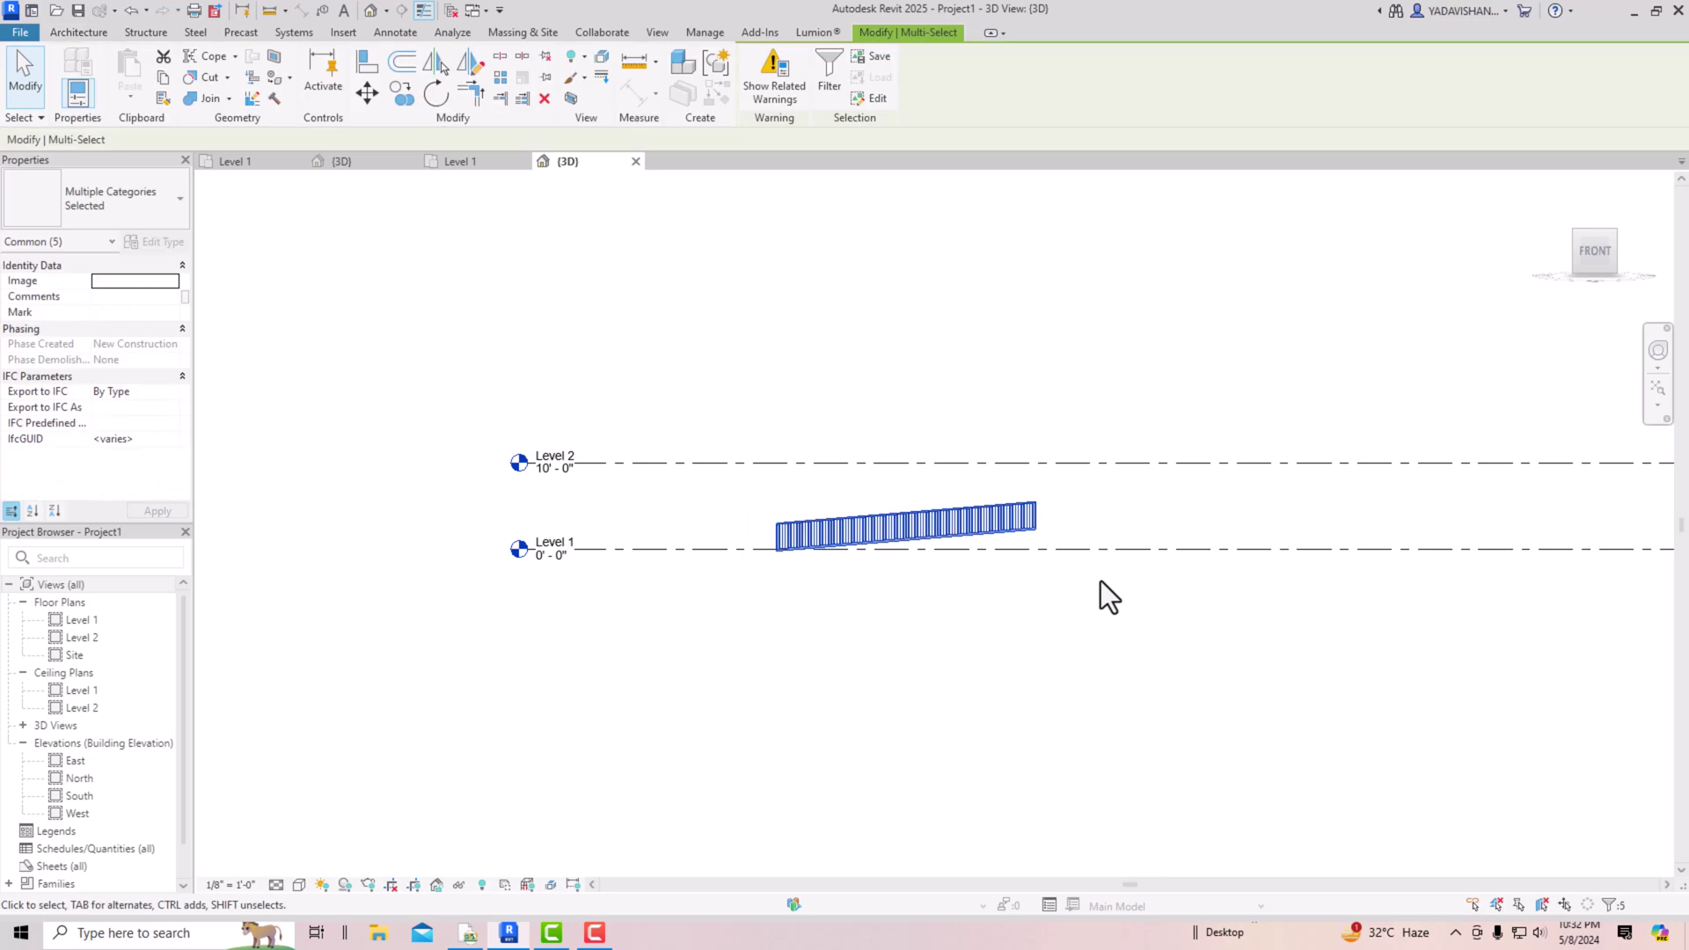
pyautogui.press('Delete')
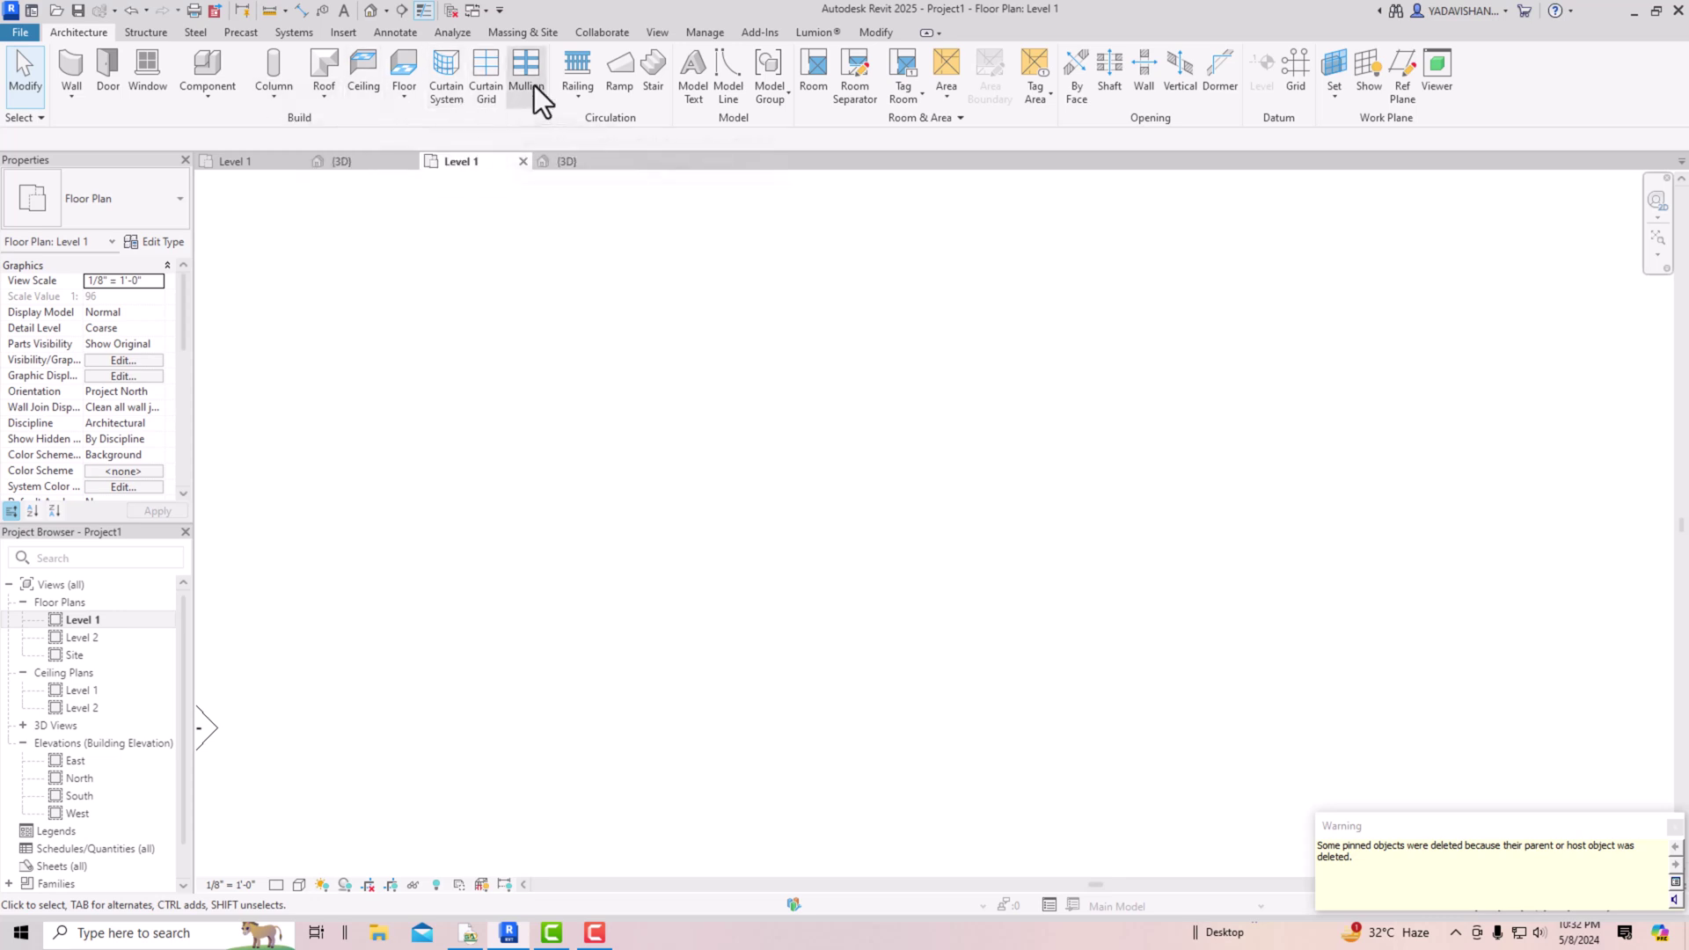
# Step: Start a new ramp in the Level 1 plan with two parallel horizontal 30' runs, the second returning below the first
pyautogui.click(626, 74)
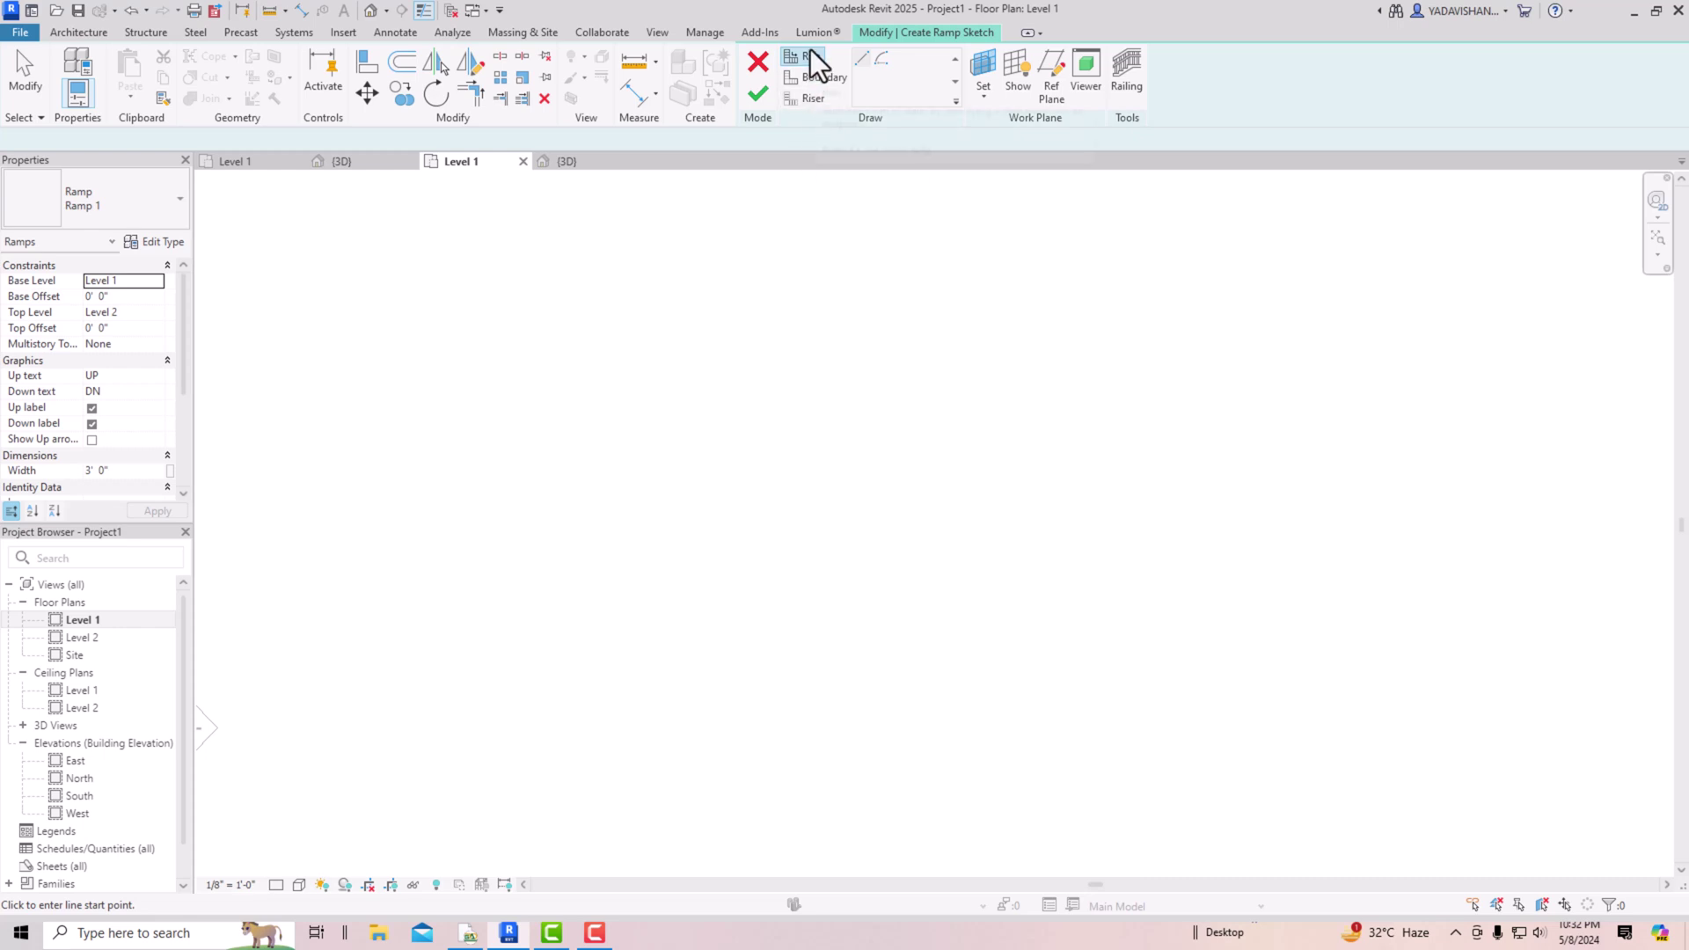
pyautogui.click(645, 405)
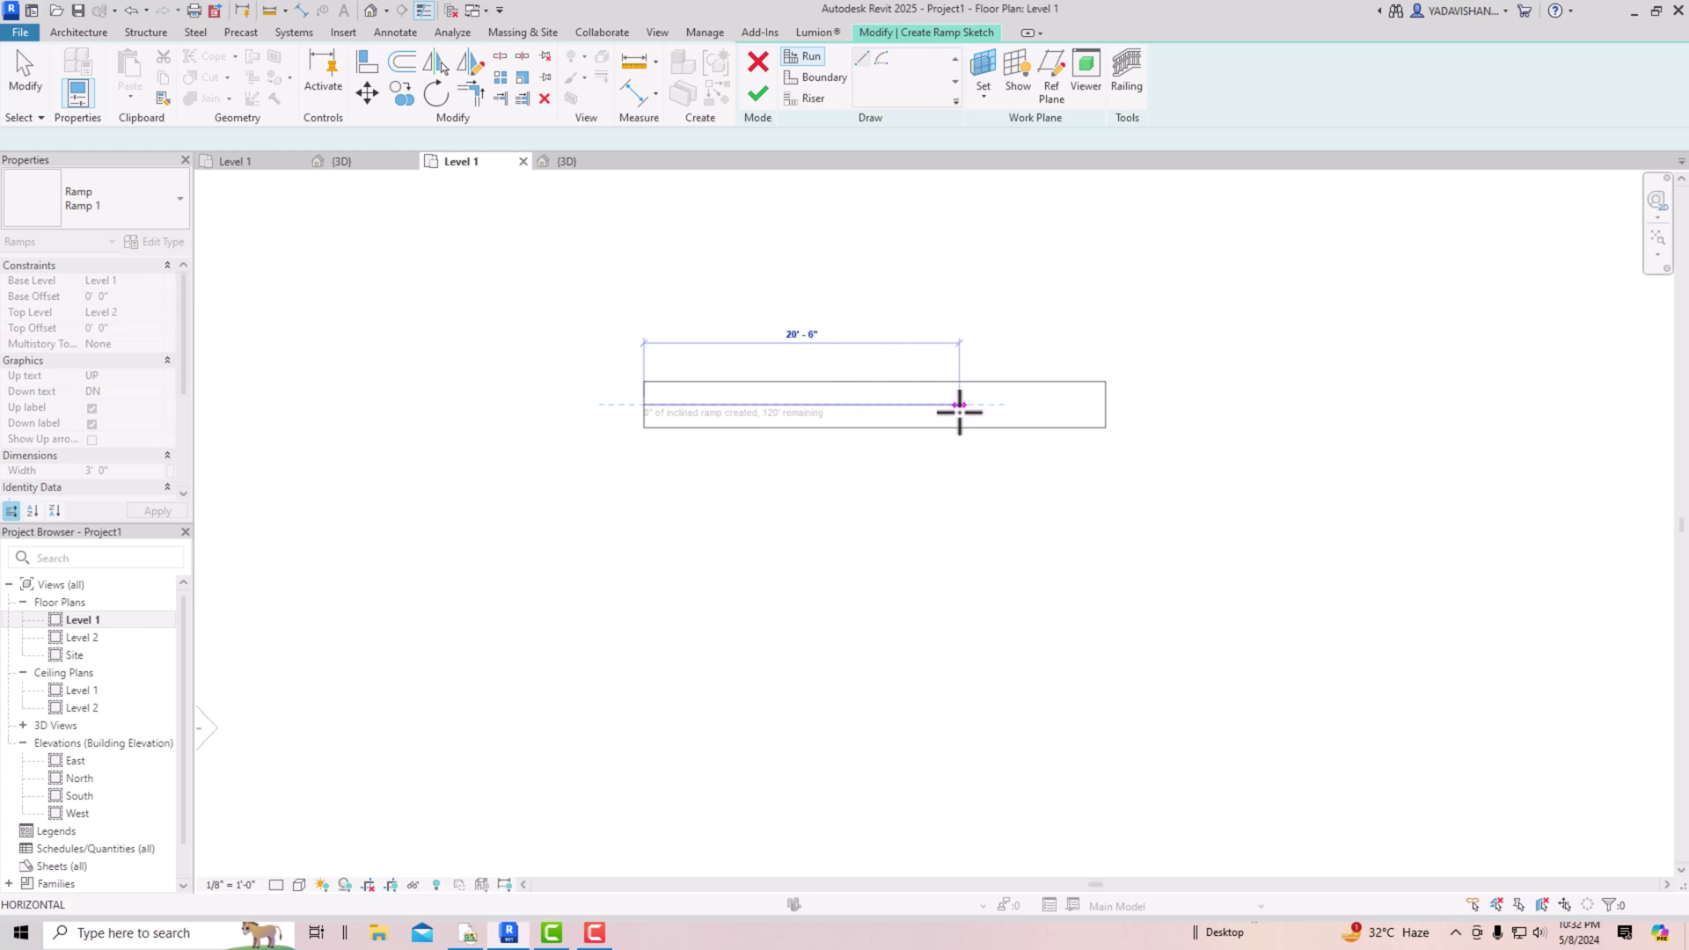
pyautogui.click(1135, 404)
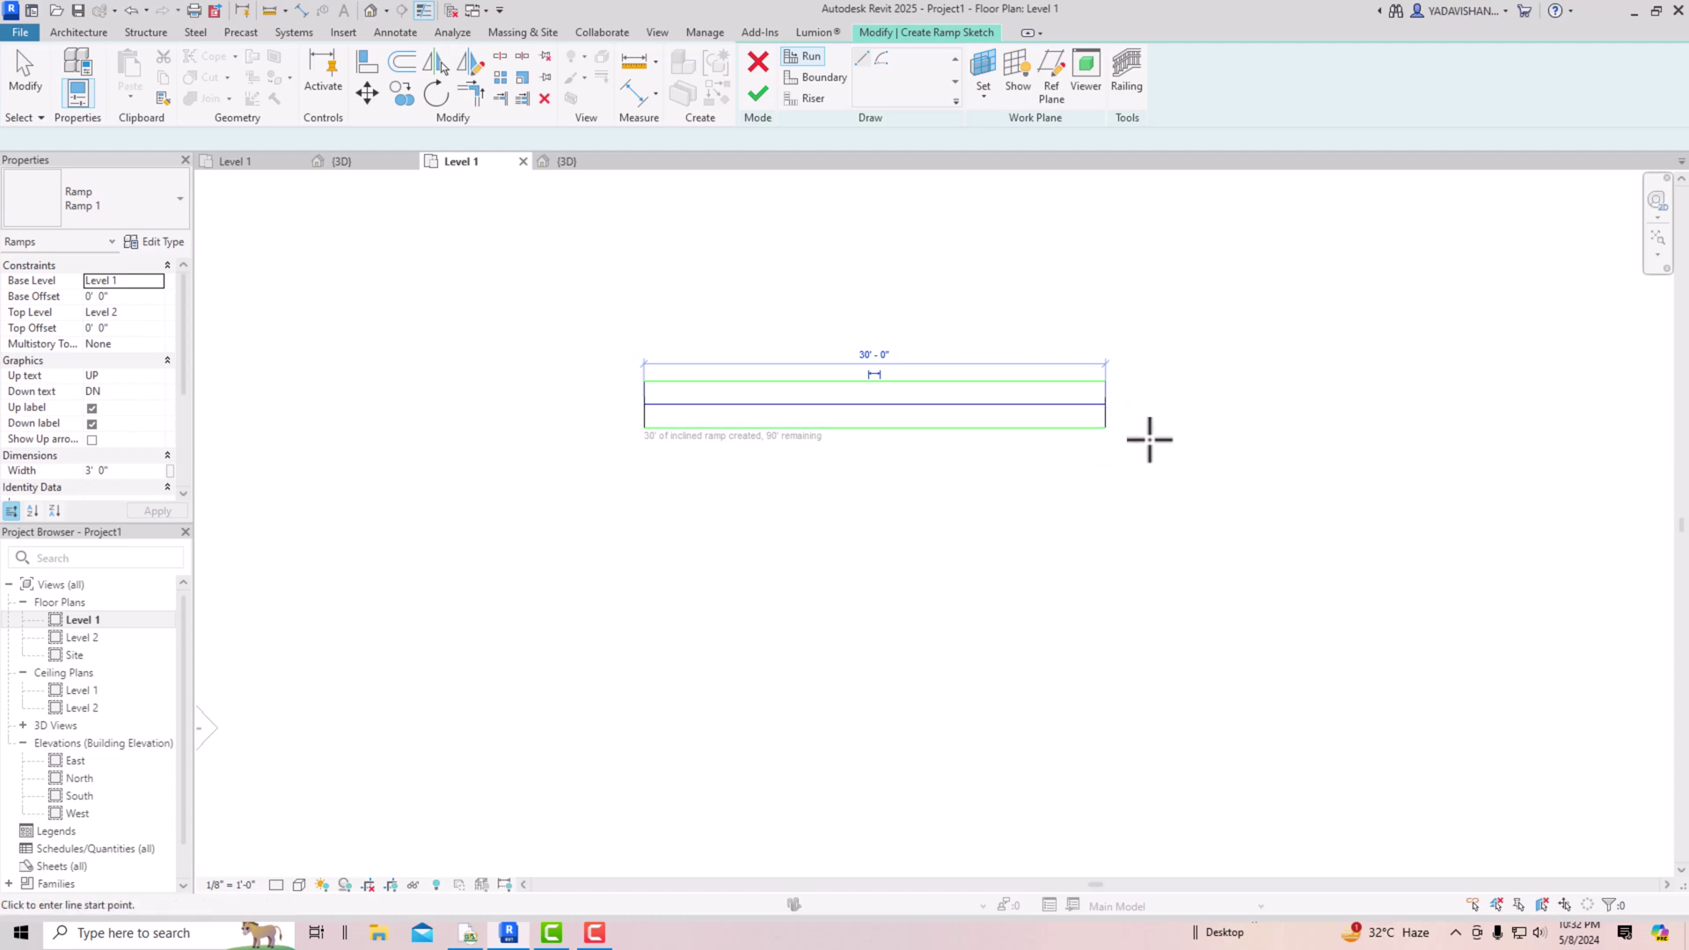
pyautogui.click(1101, 491)
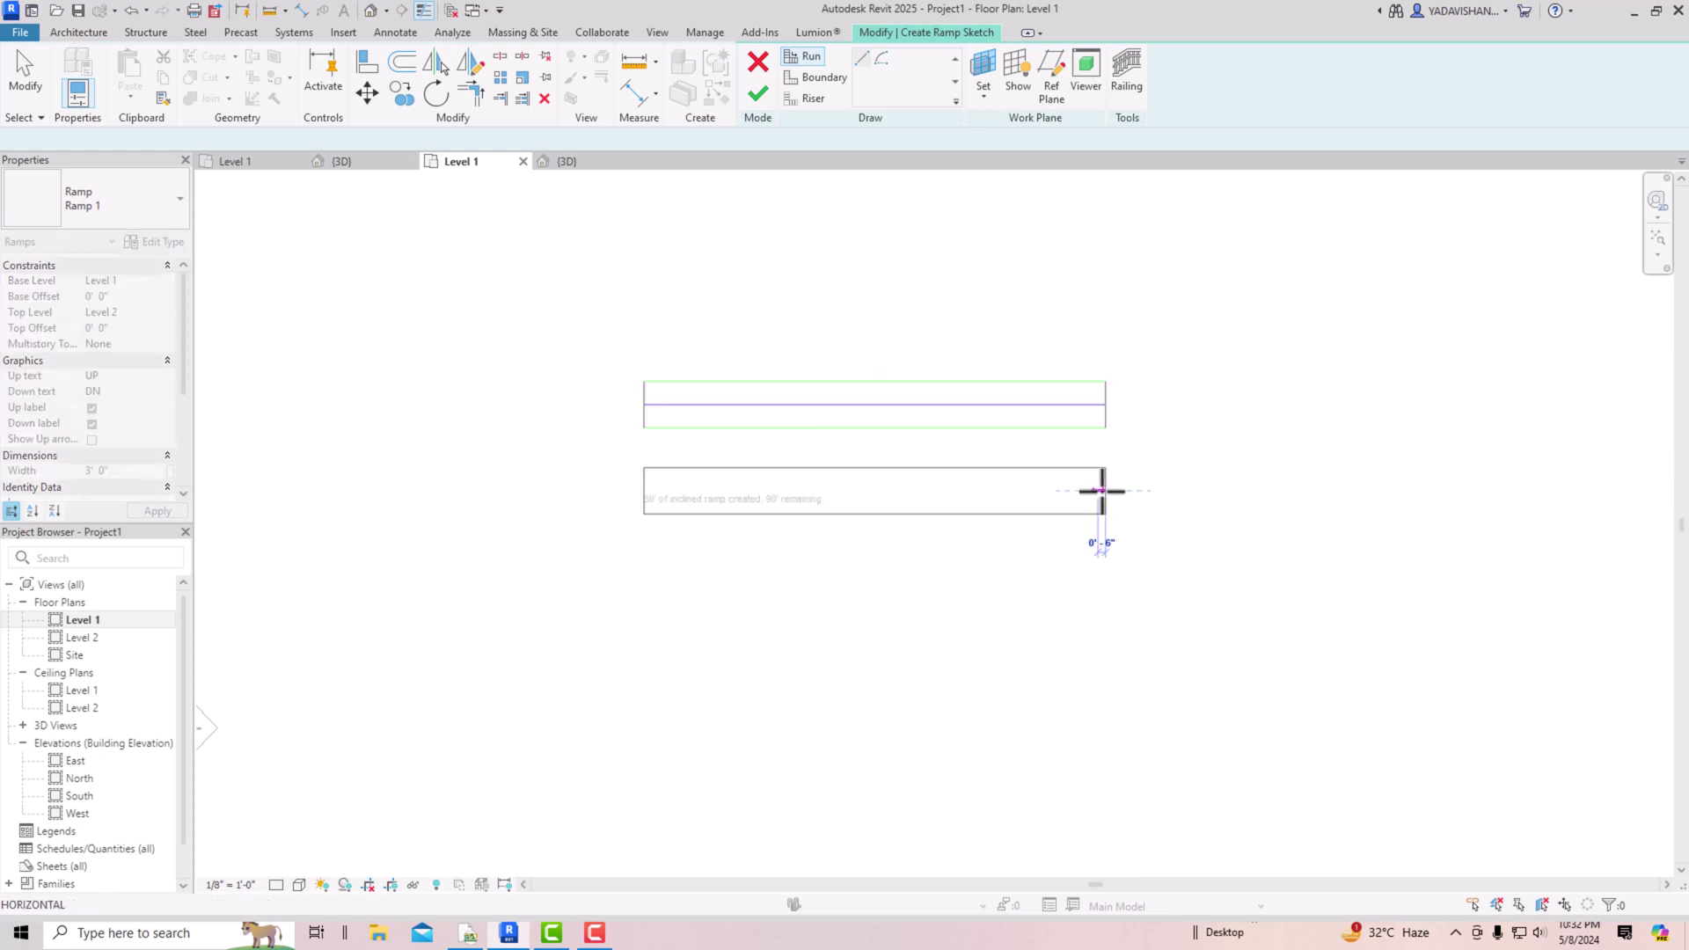
pyautogui.click(629, 483)
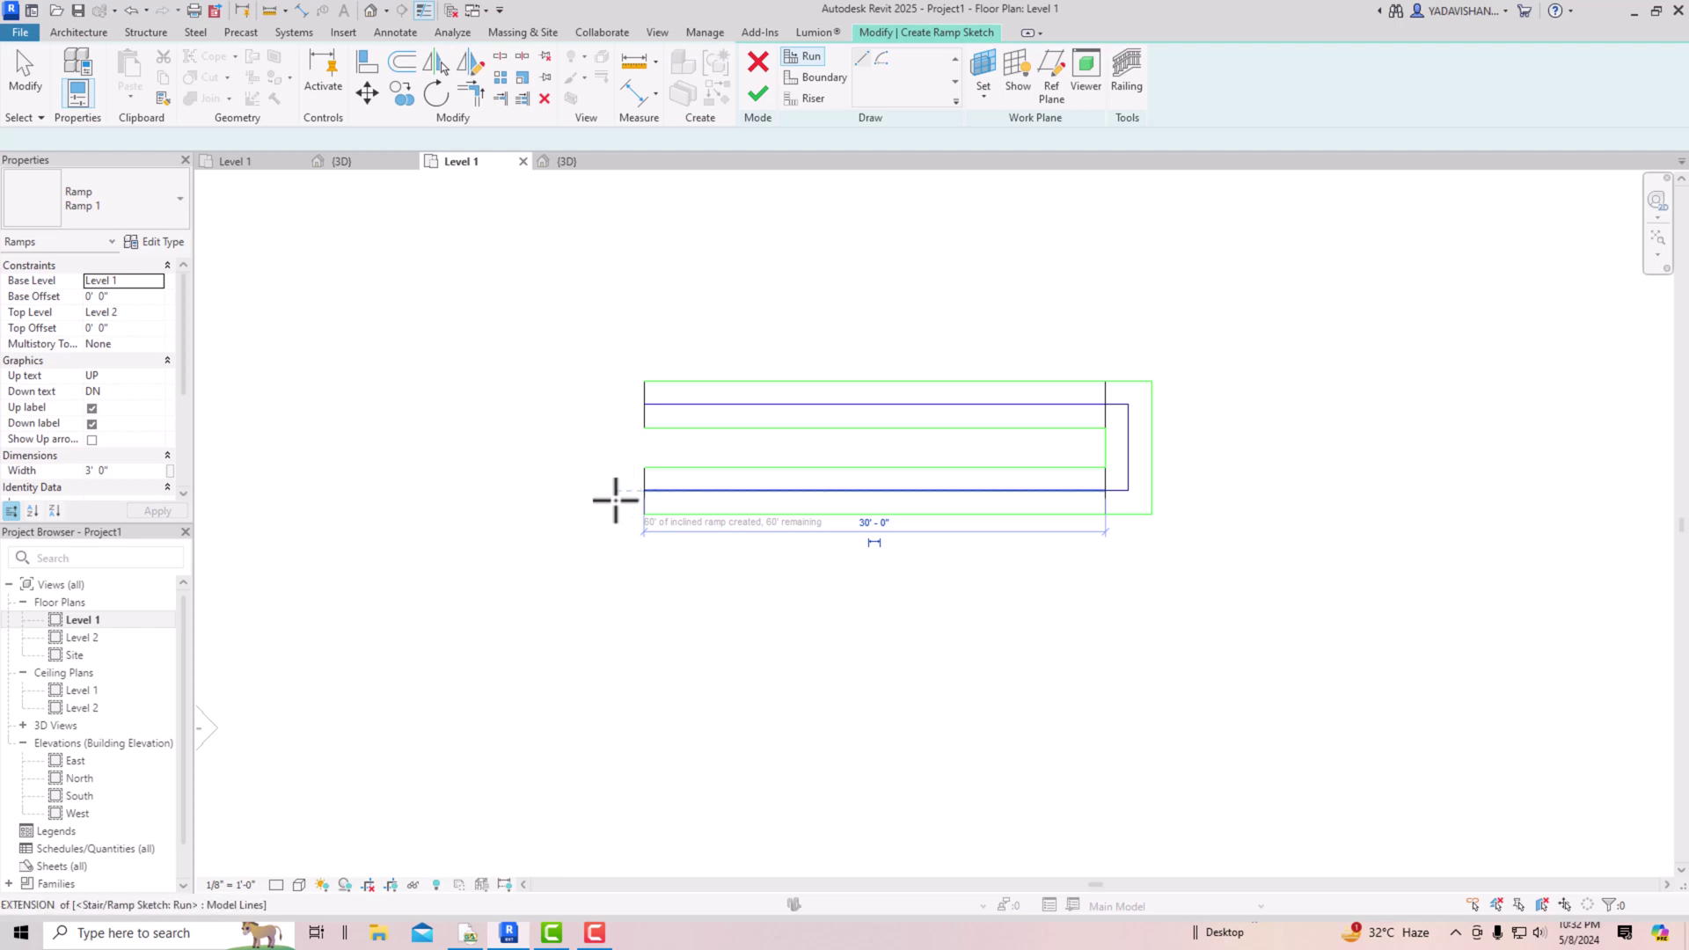
# Step: Add a third ramp run 30' long, going vertically down from the west end of the second run
pyautogui.click(617, 515)
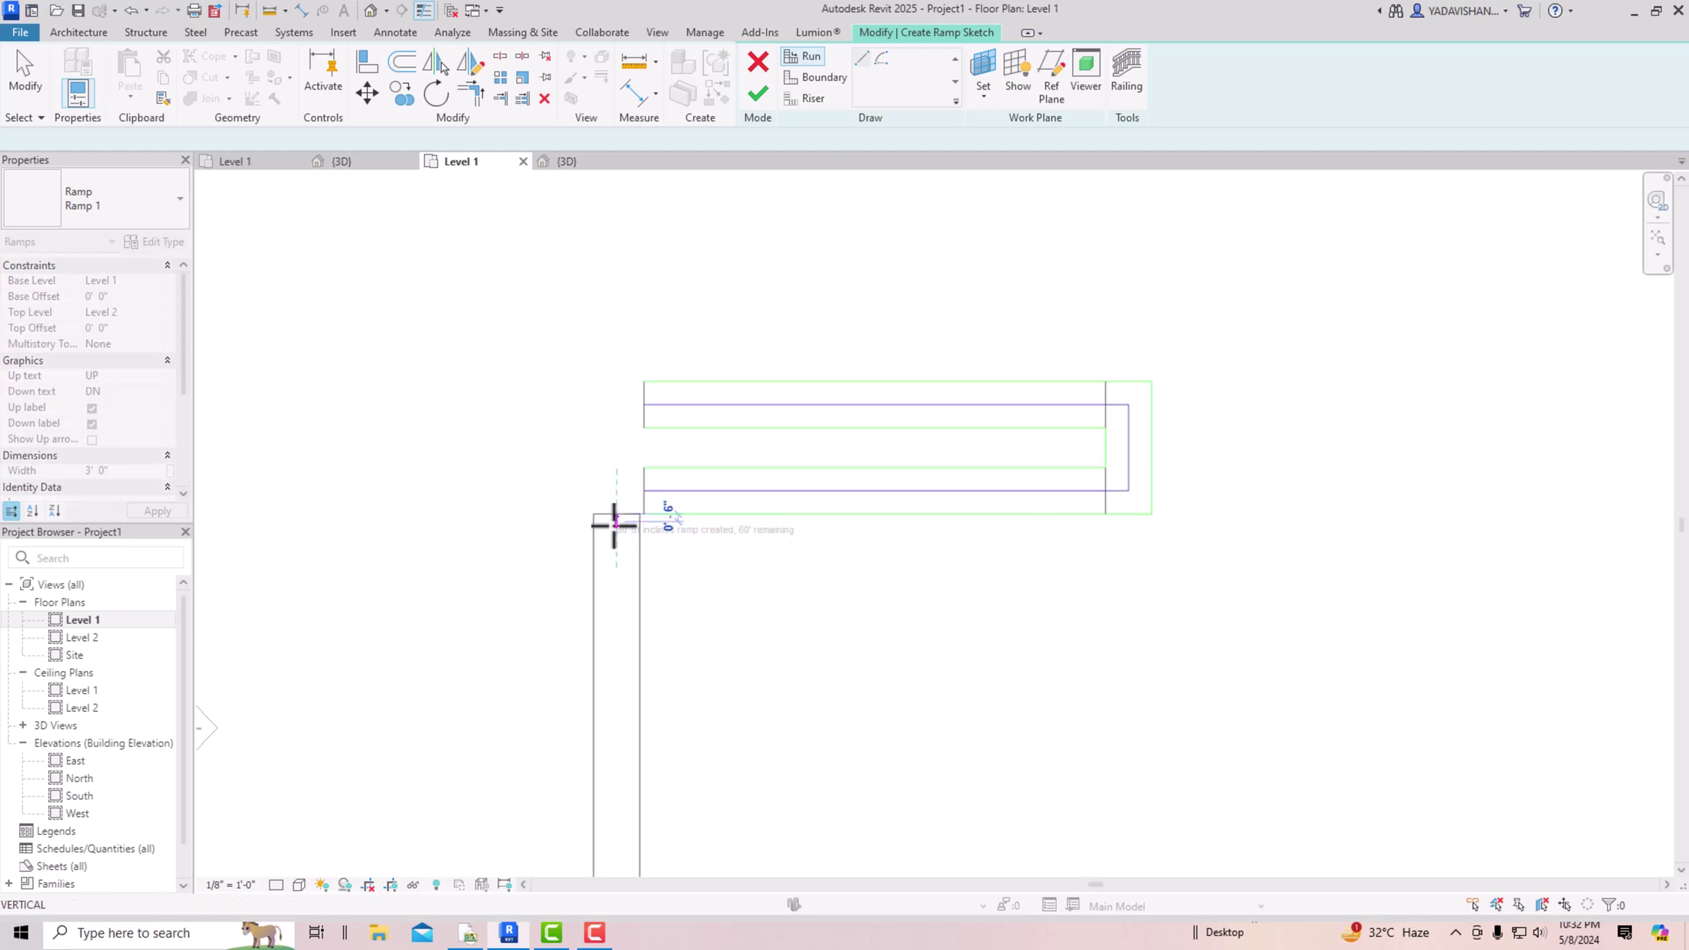
pyautogui.scroll(-3, 616, 554)
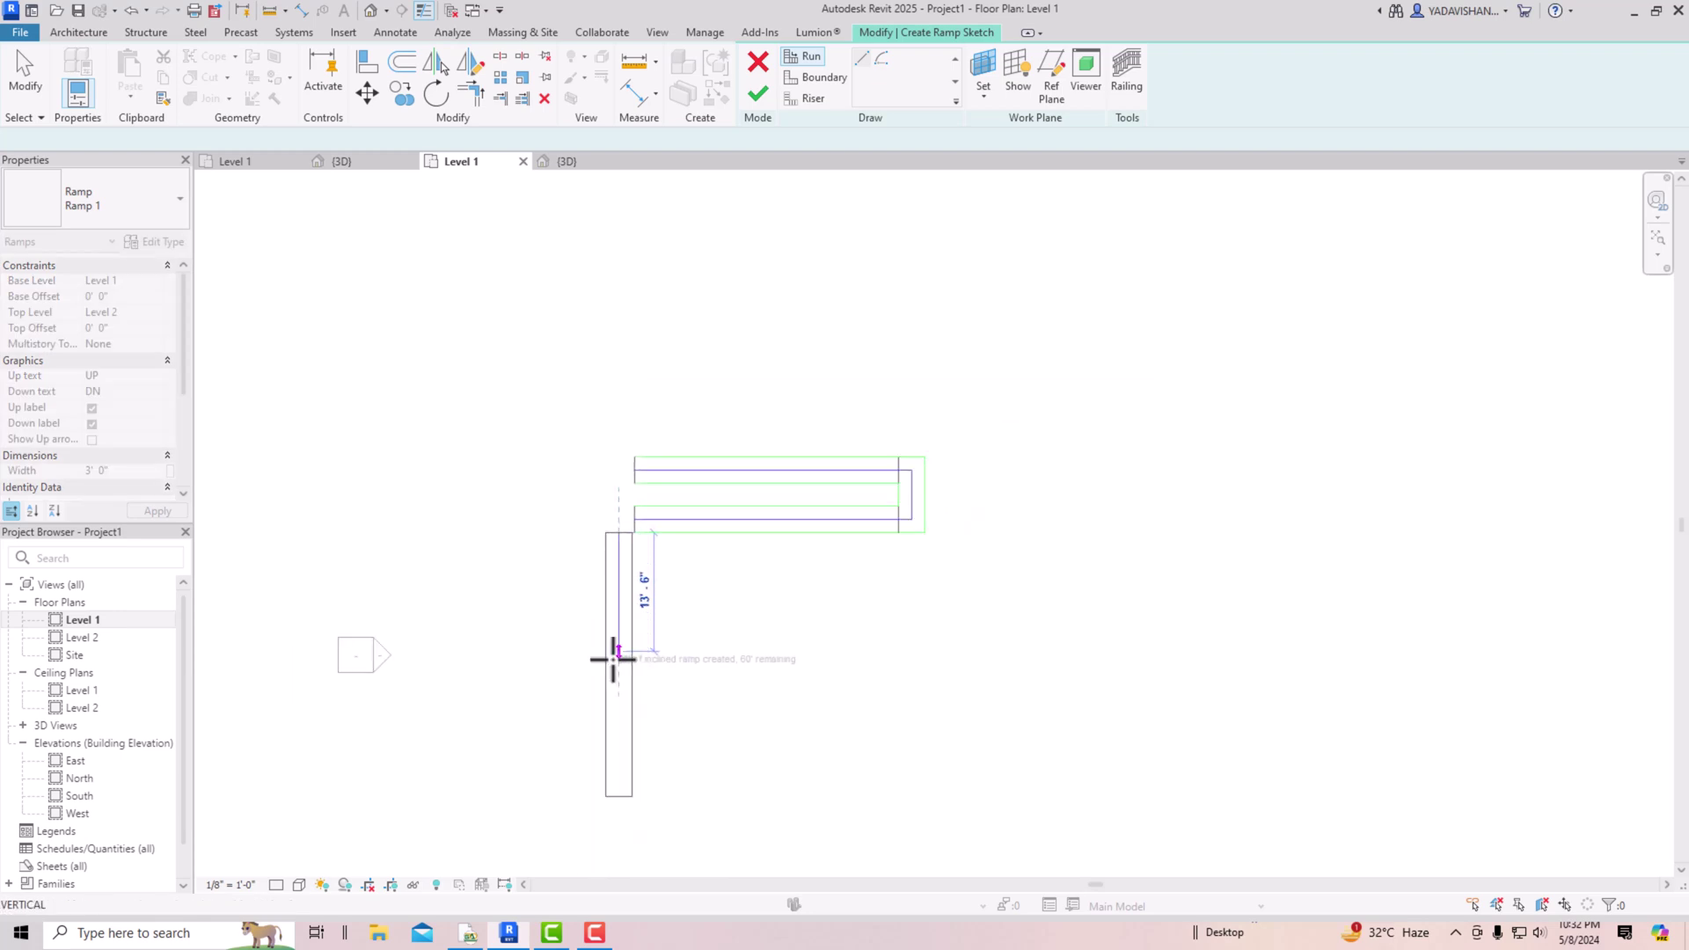
pyautogui.click(621, 800)
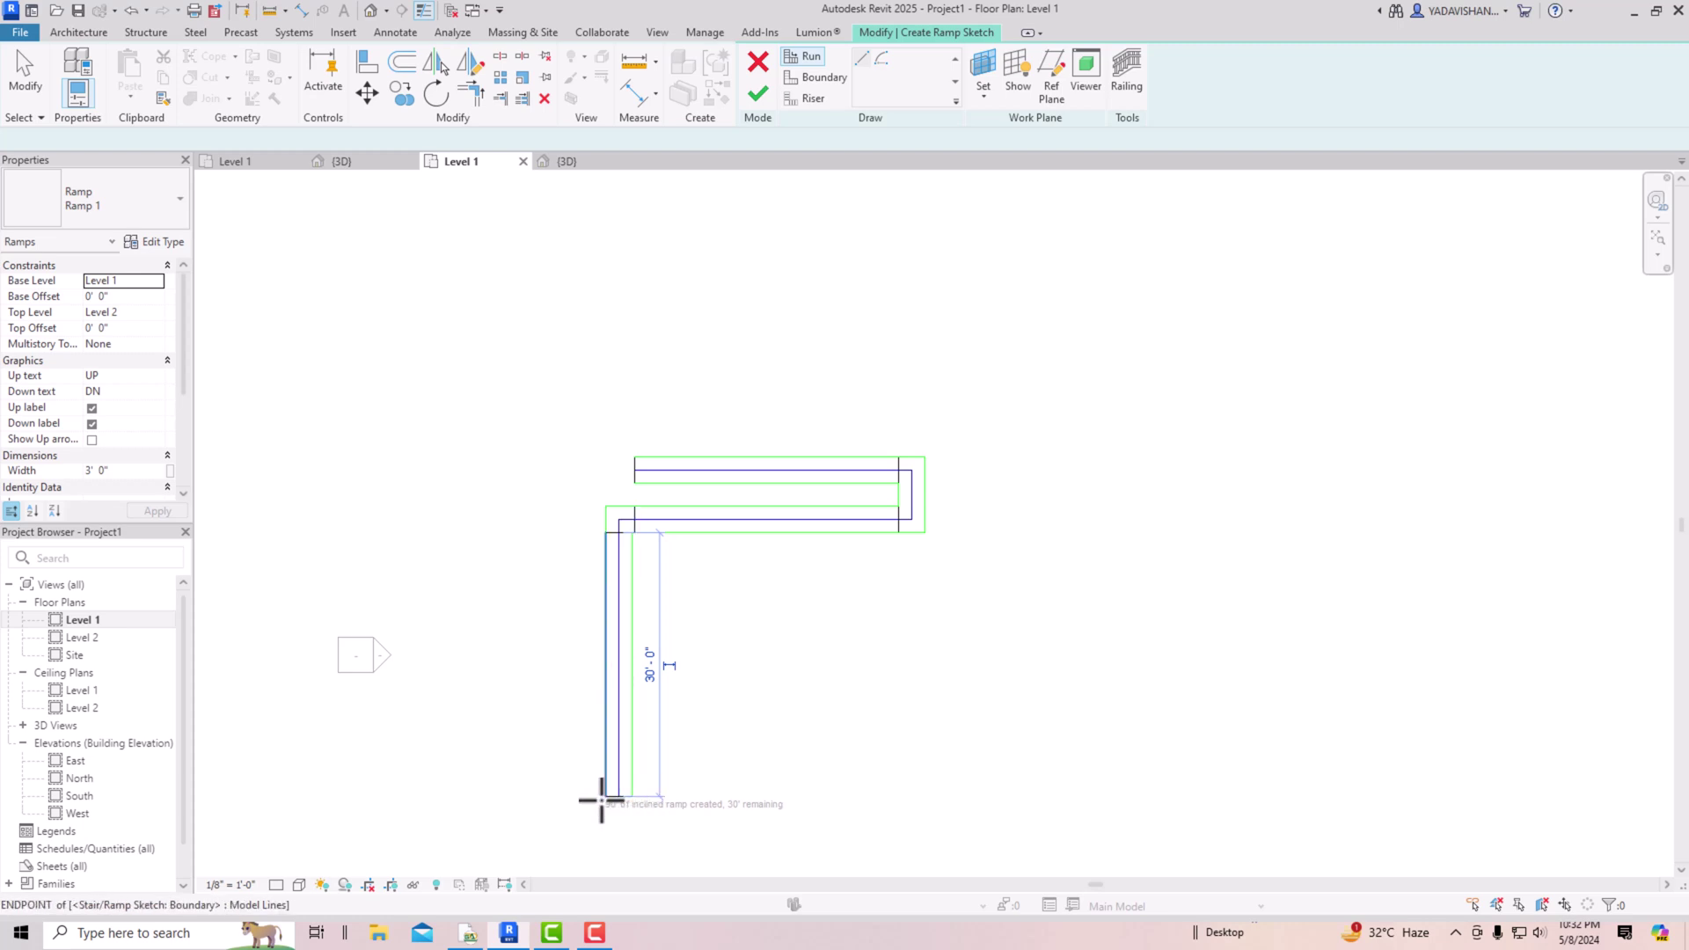
pyautogui.click(607, 799)
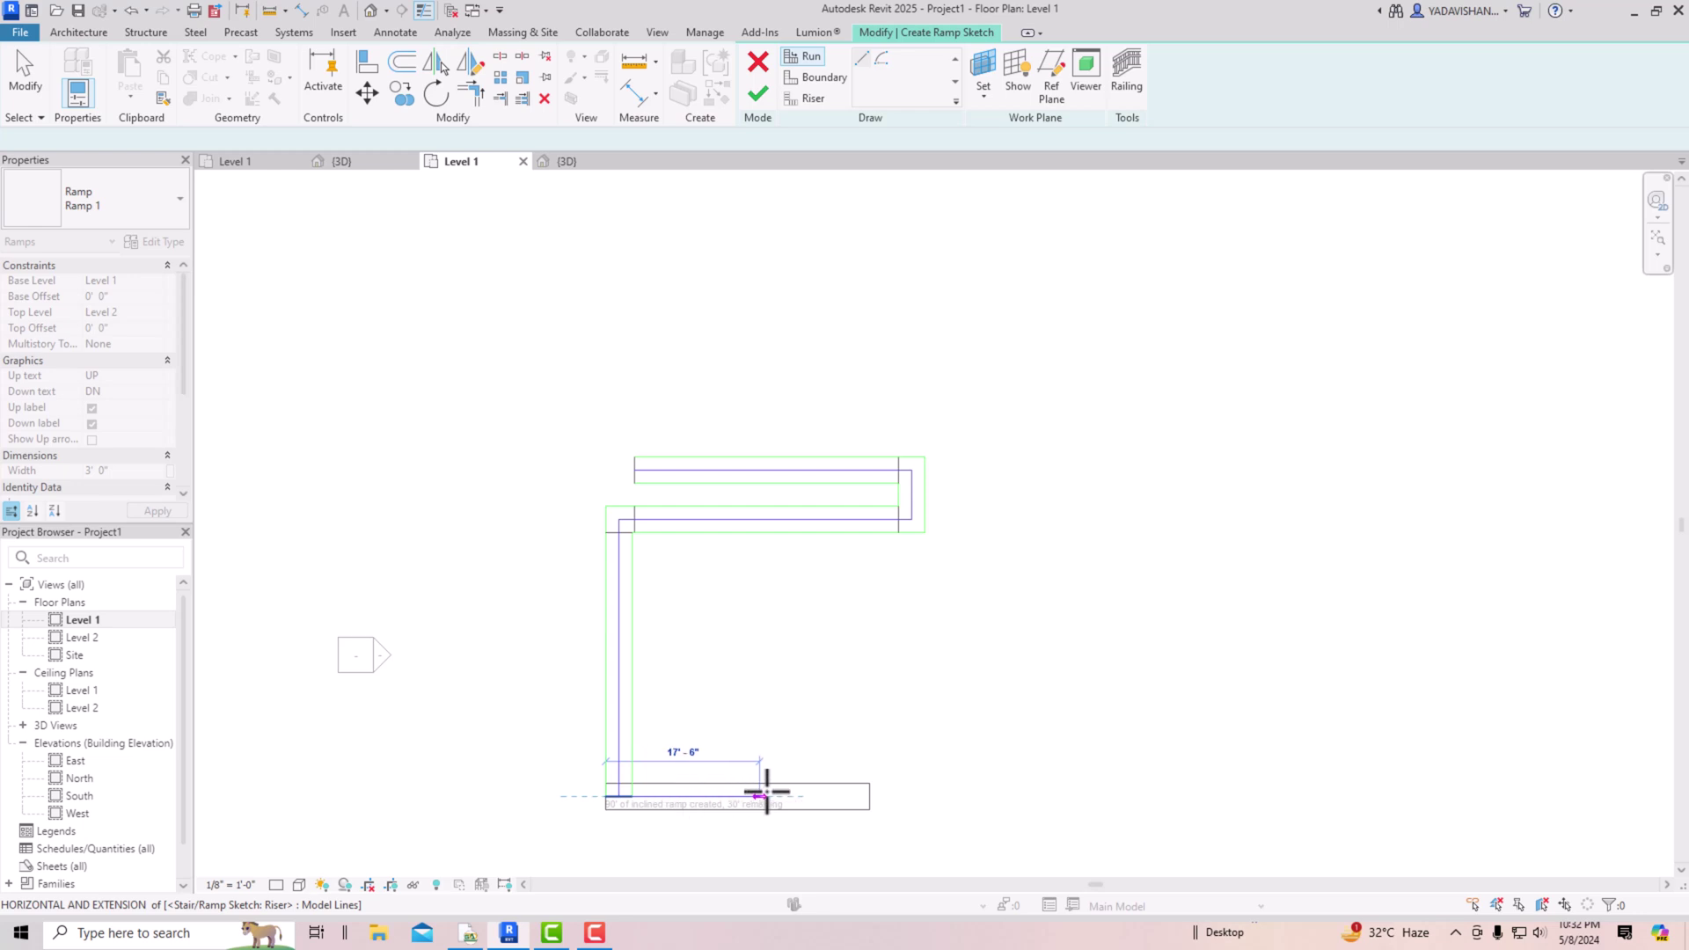
pyautogui.scroll(2, 935, 794)
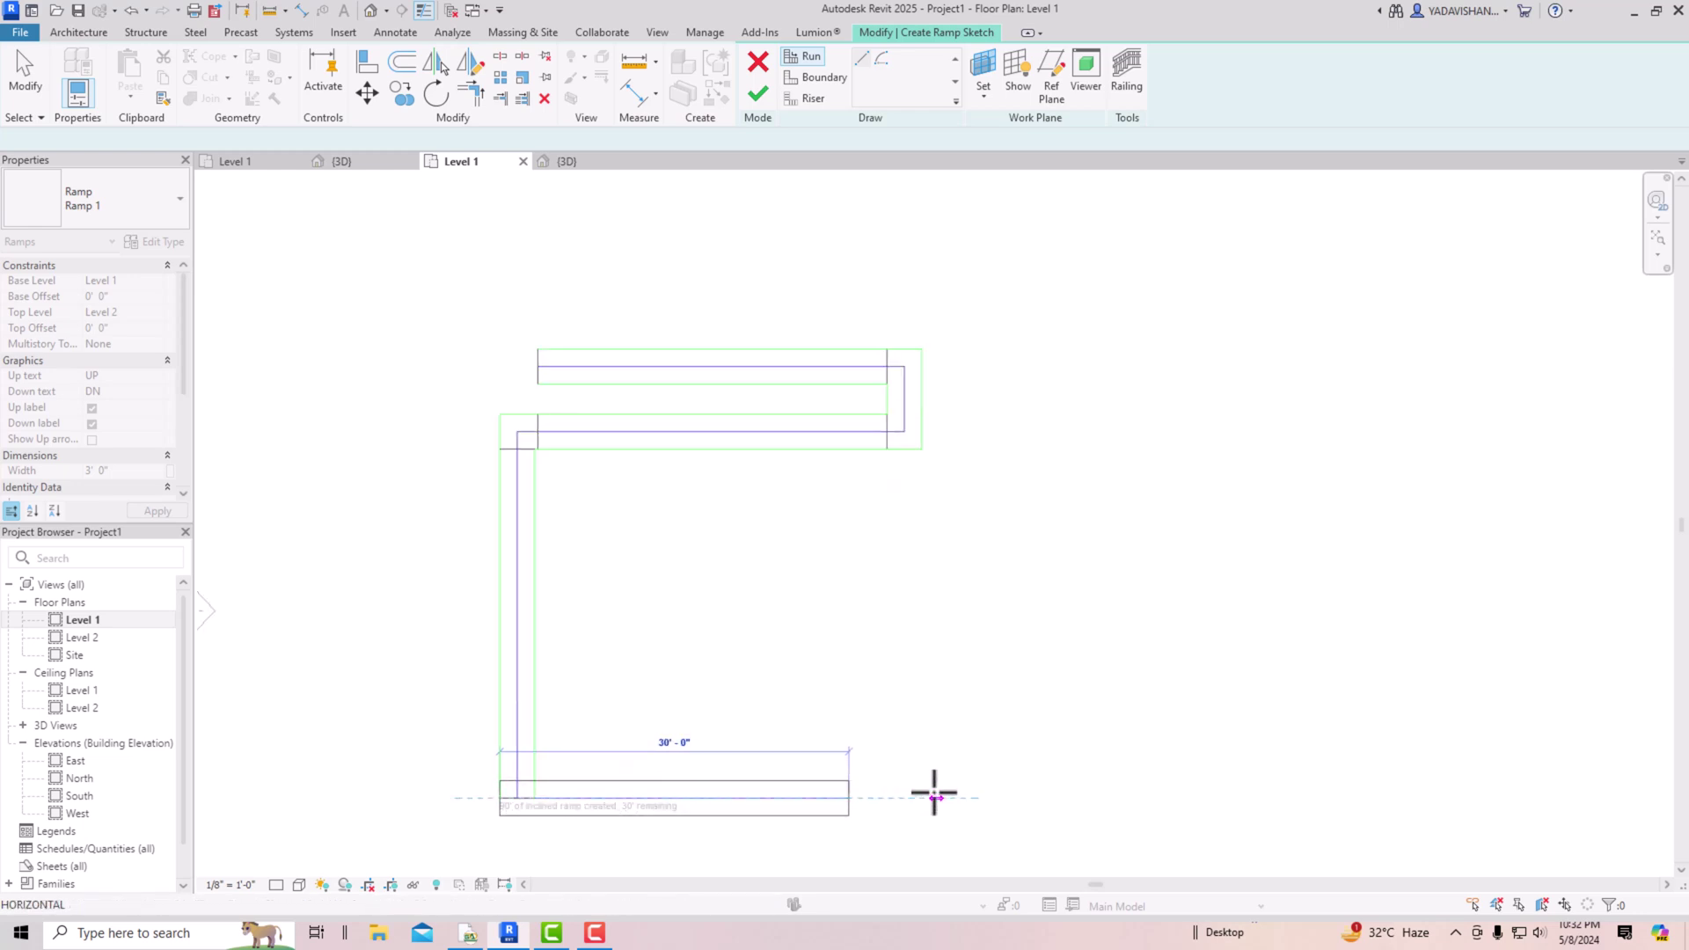
pyautogui.scroll(-2, 933, 793)
pyautogui.press('Escape')
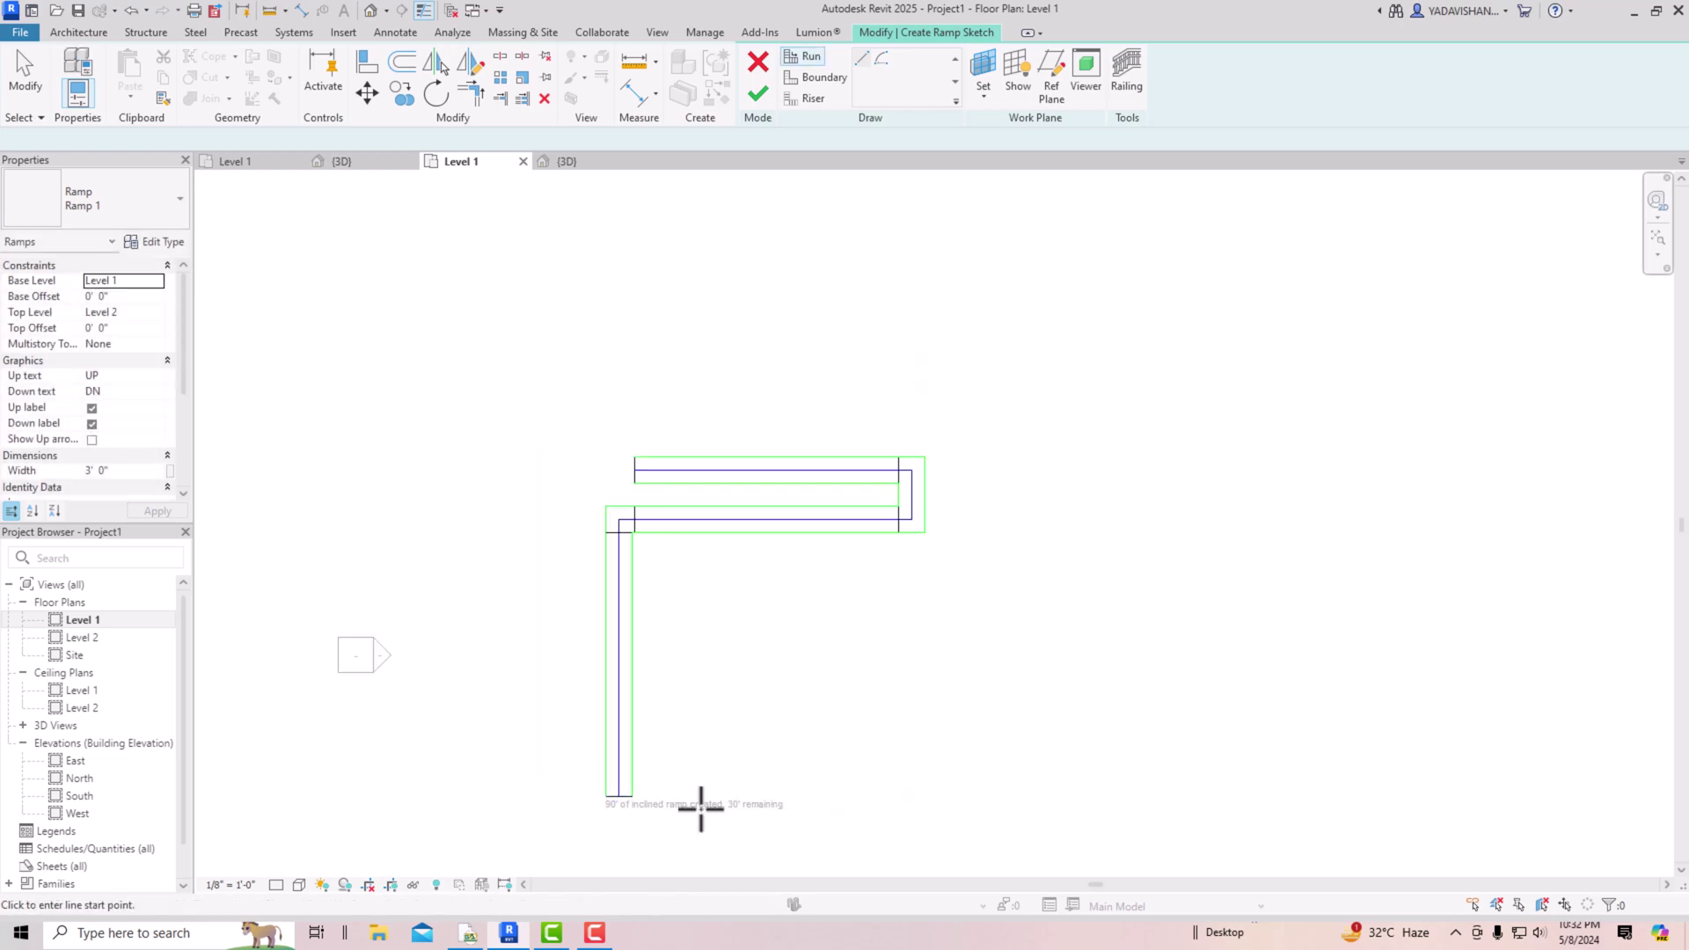
# Step: Add a fourth, horizontal 30' run heading east from the lower end of the vertical run and finish the ramp sketch
pyautogui.click(632, 797)
pyautogui.scroll(2, 774, 785)
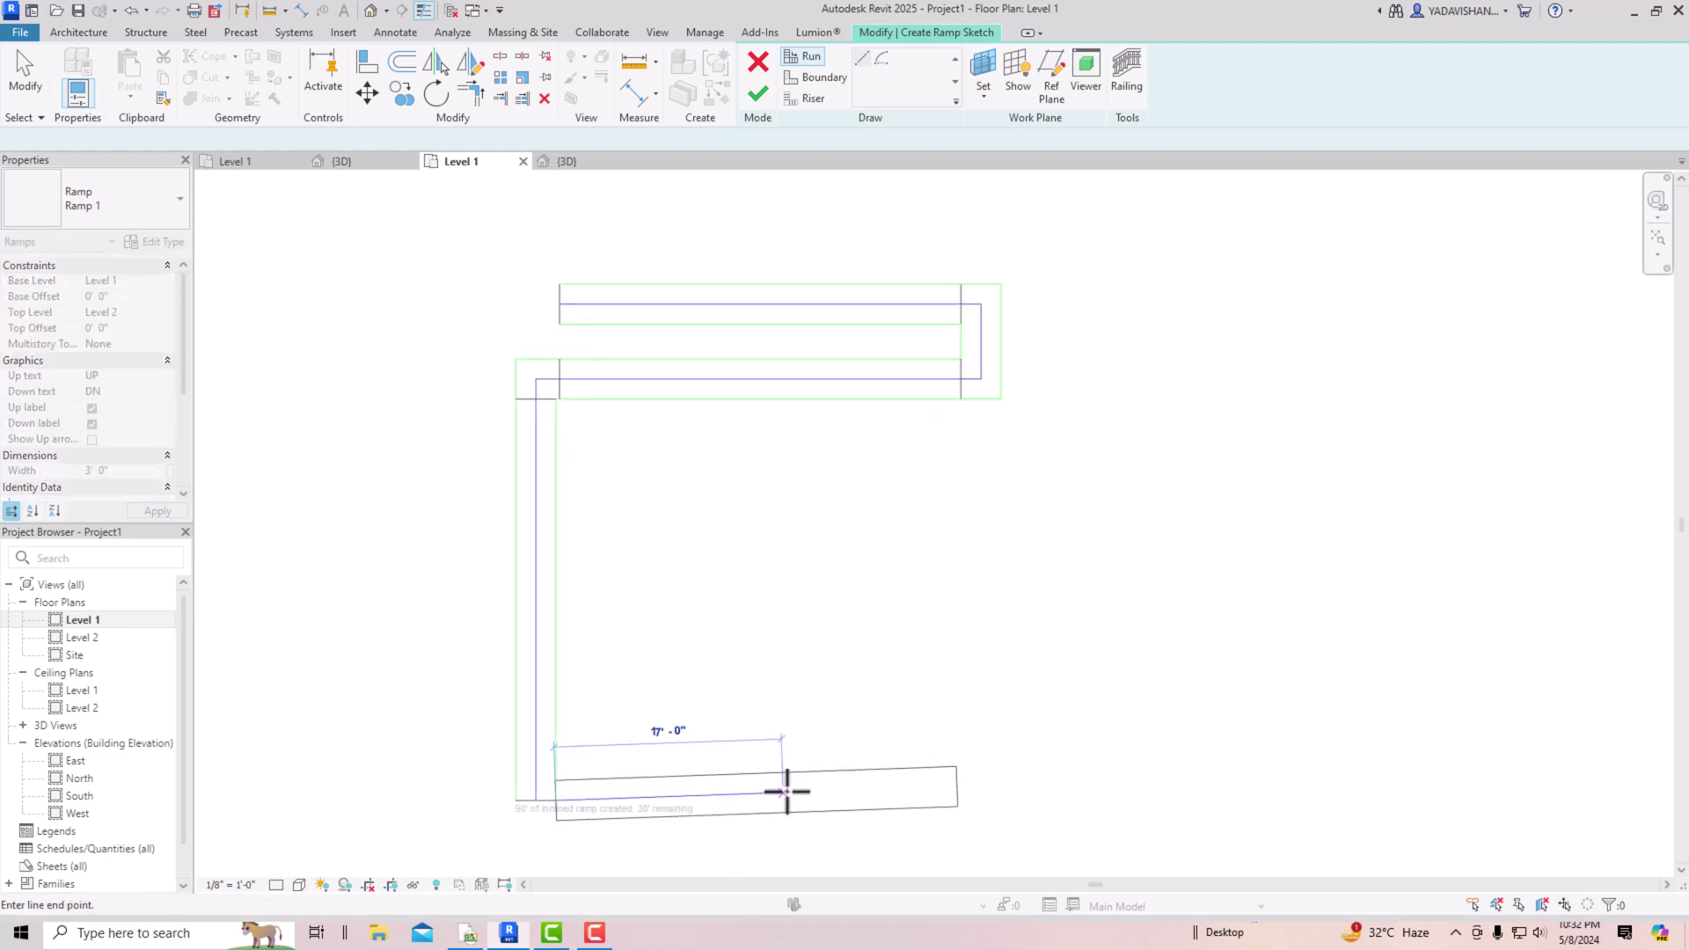
pyautogui.click(976, 802)
pyautogui.press('Escape')
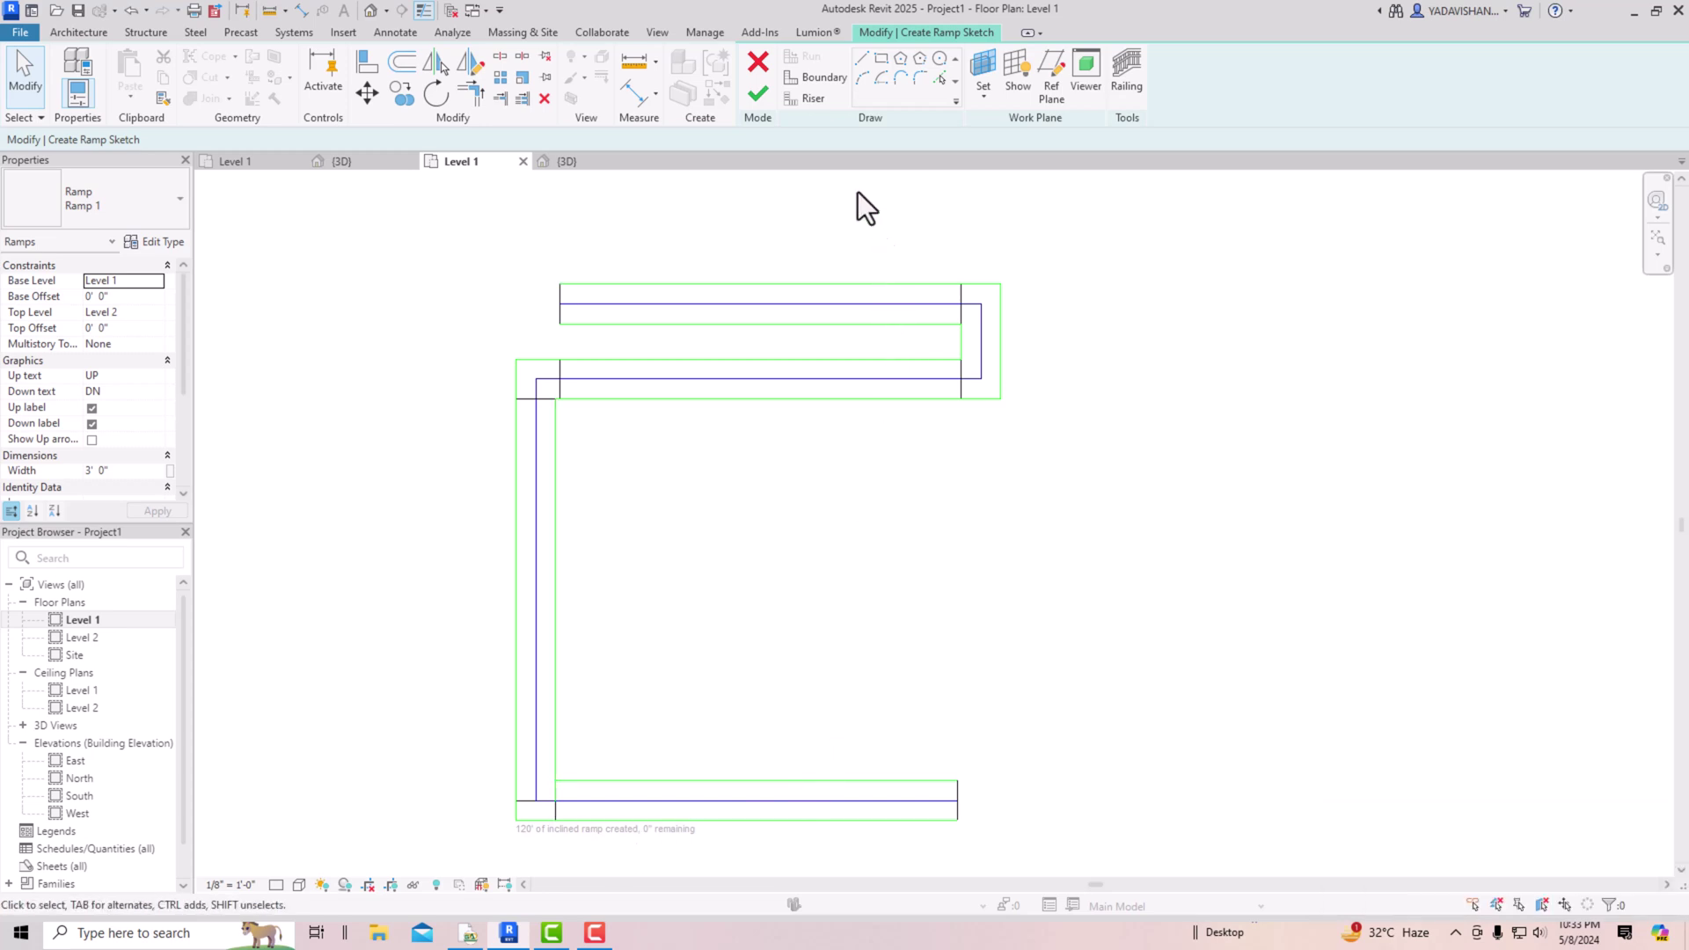
pyautogui.click(749, 103)
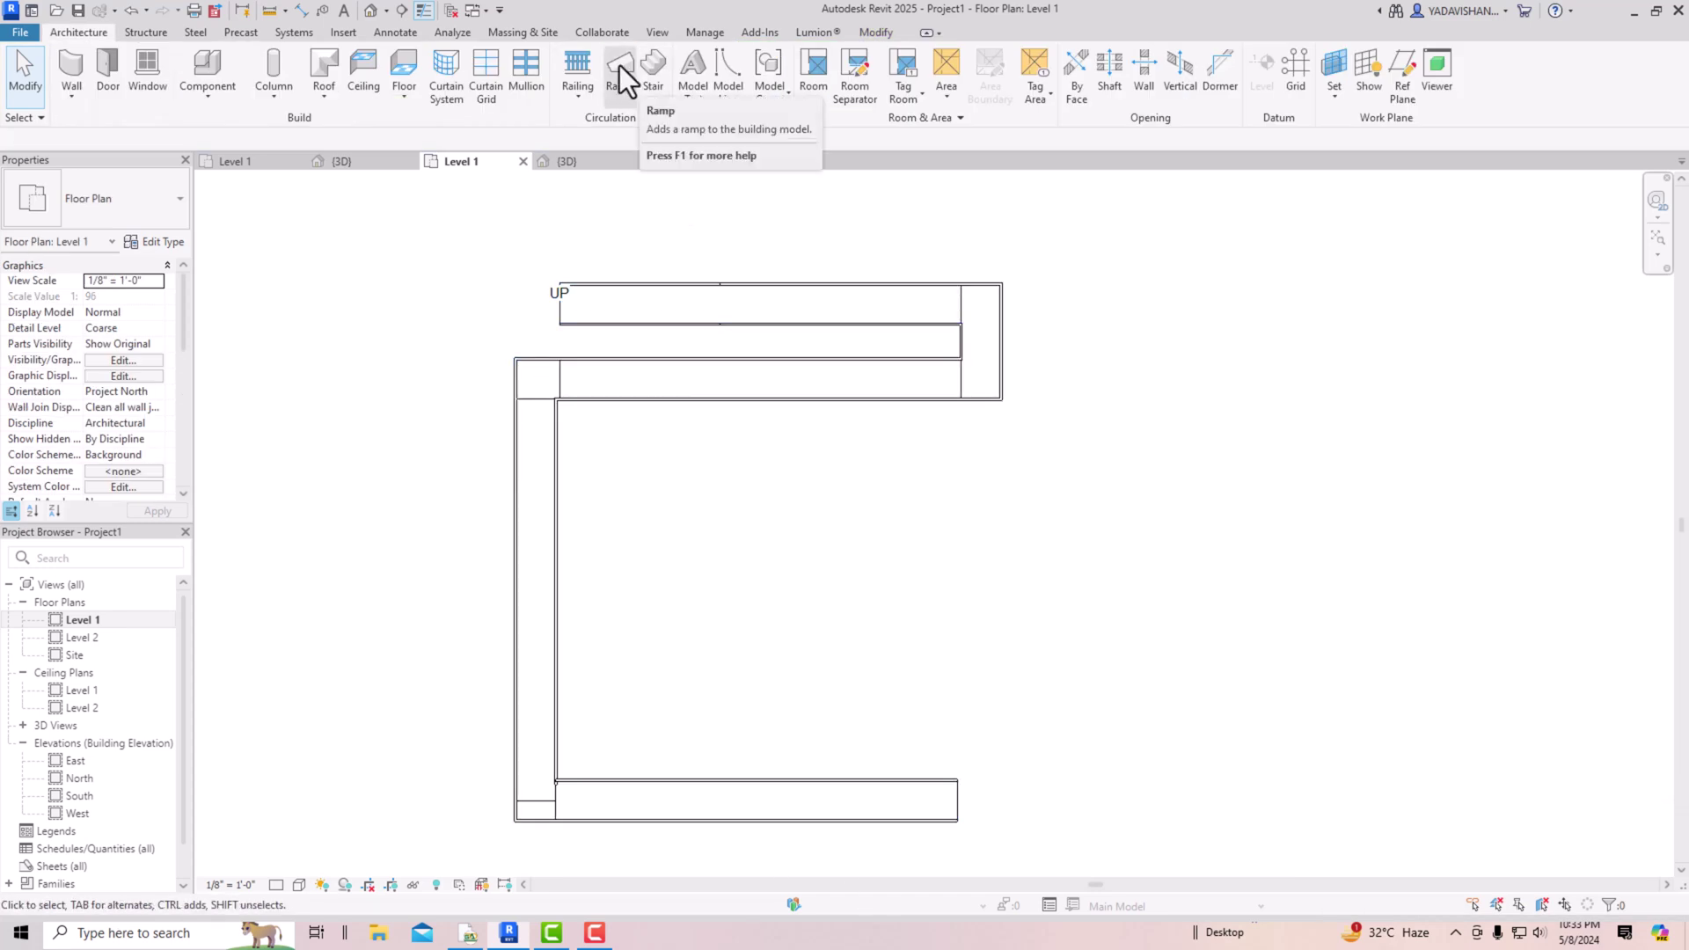
# Step: Examine the four-run ramp in the front-facing 3D view, checking its top end against Level 2
pyautogui.click(373, 16)
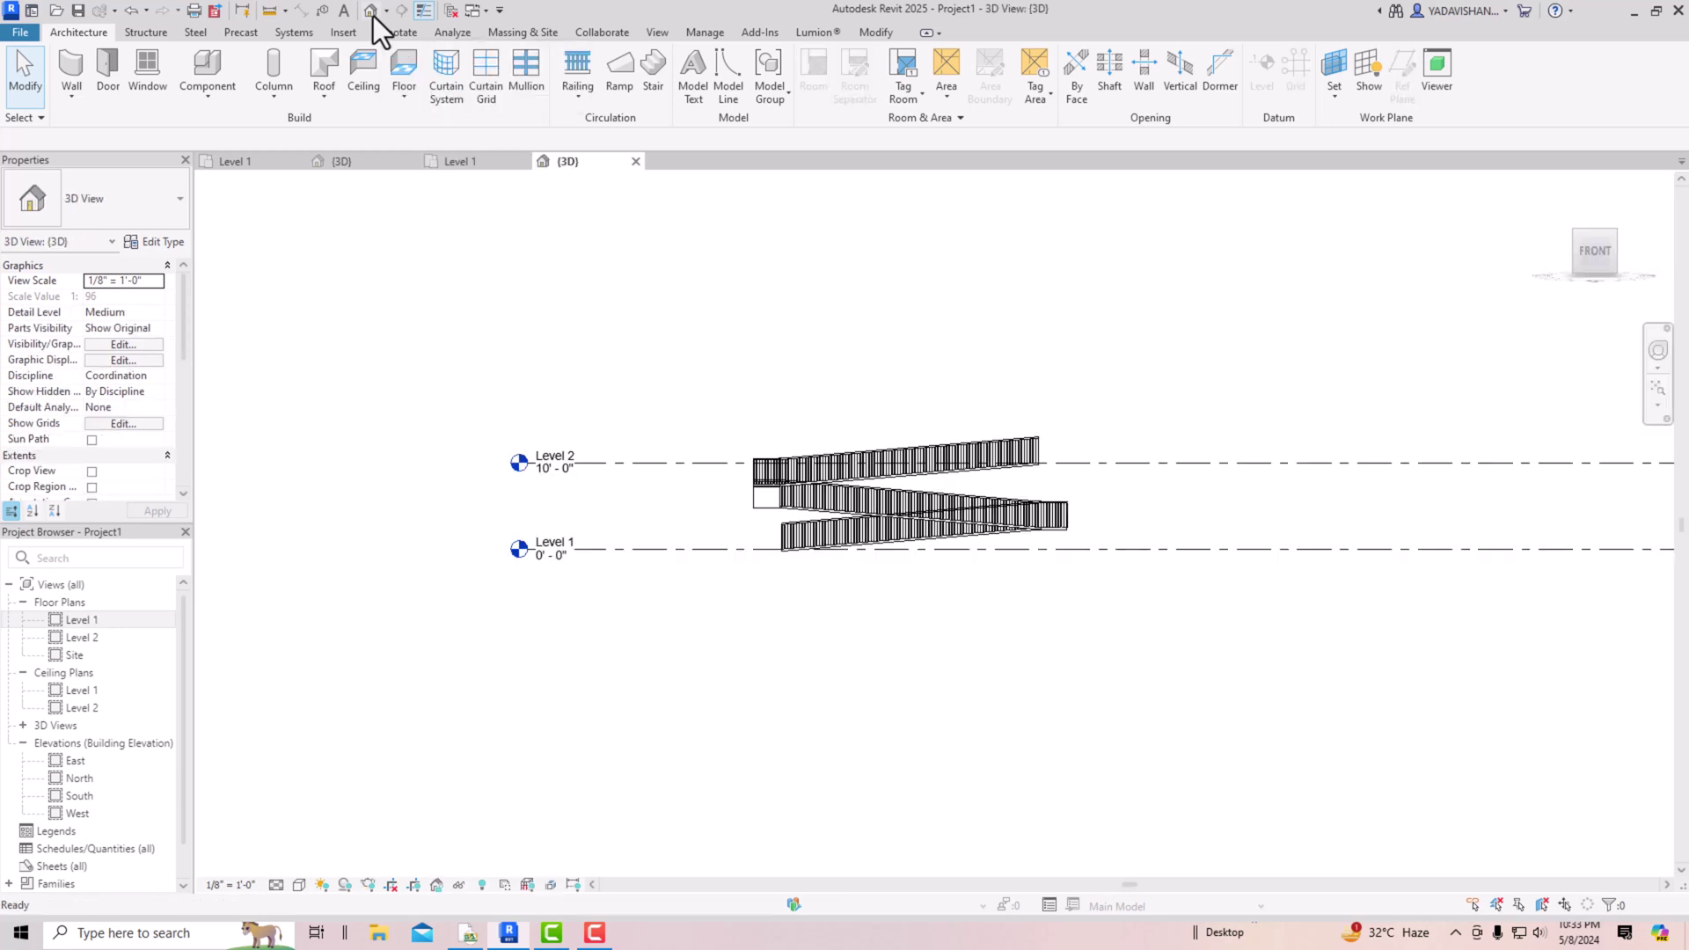
pyautogui.scroll(3, 1045, 456)
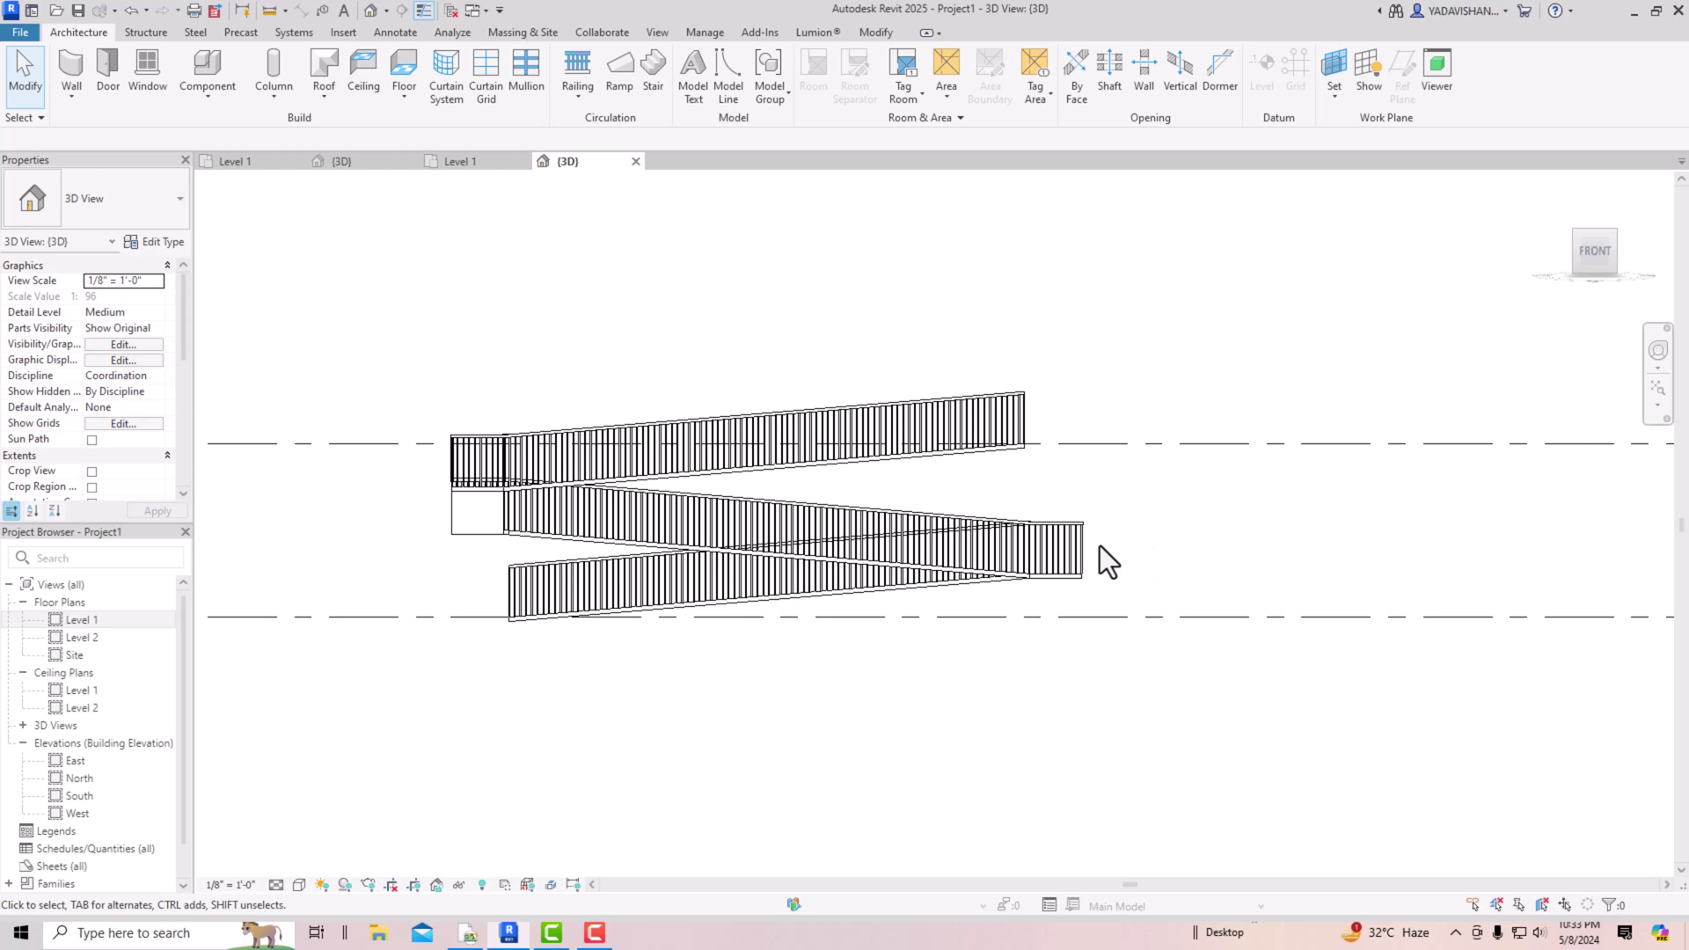
pyautogui.scroll(-2, 1165, 574)
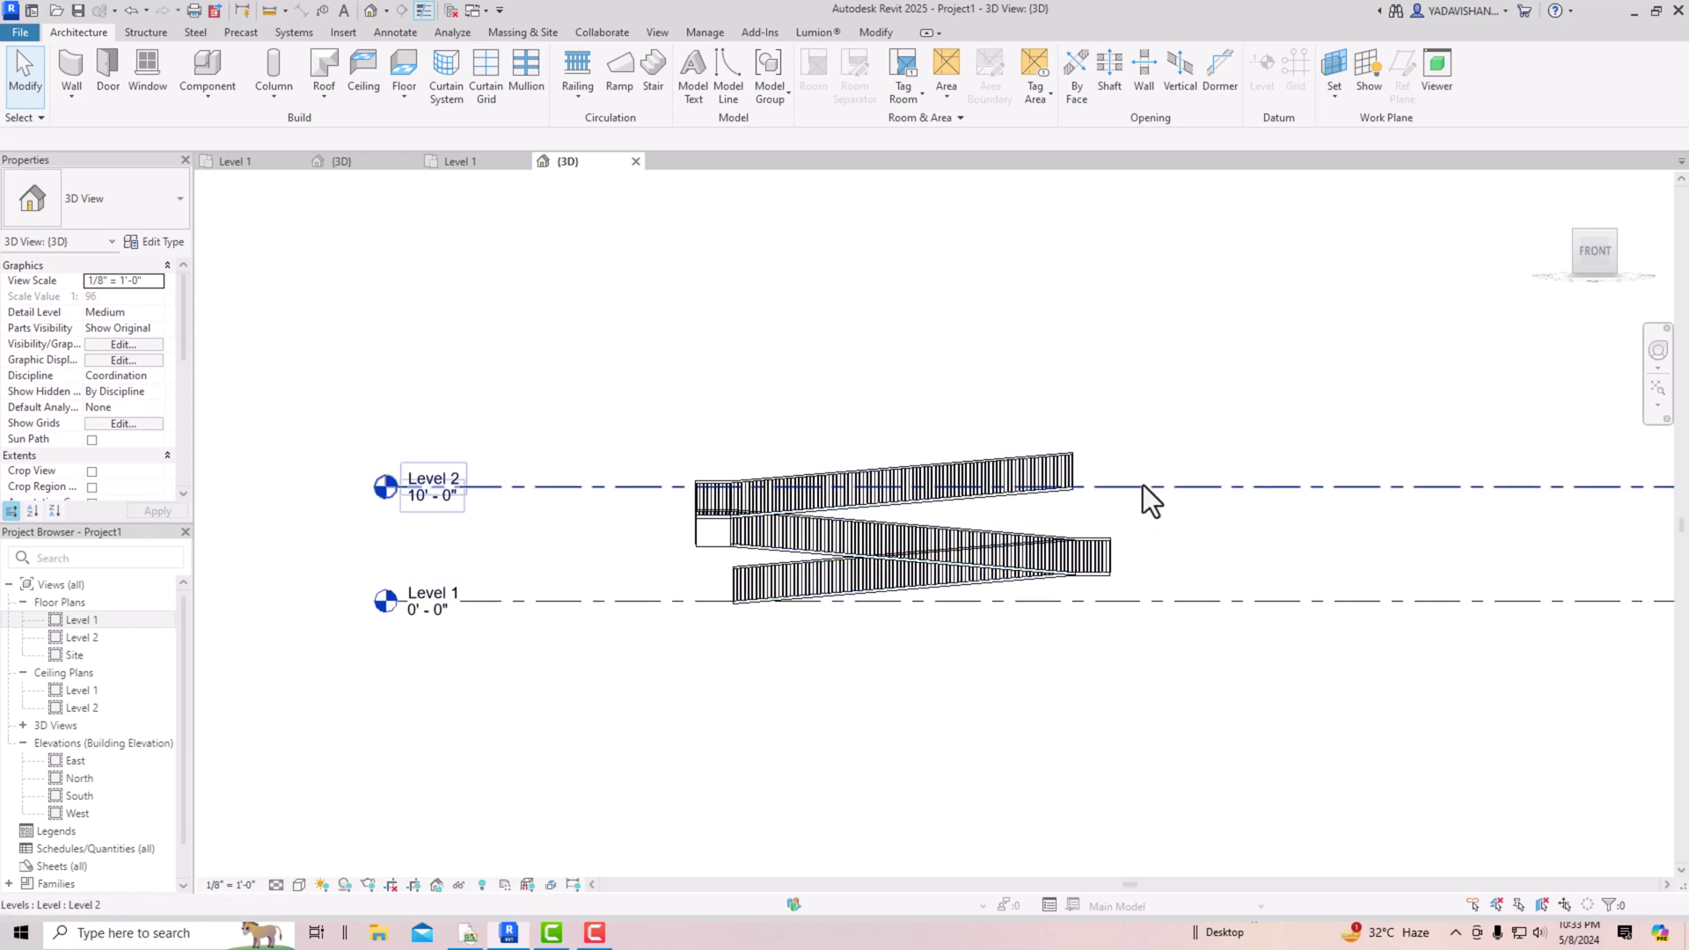
pyautogui.scroll(-2, 590, 648)
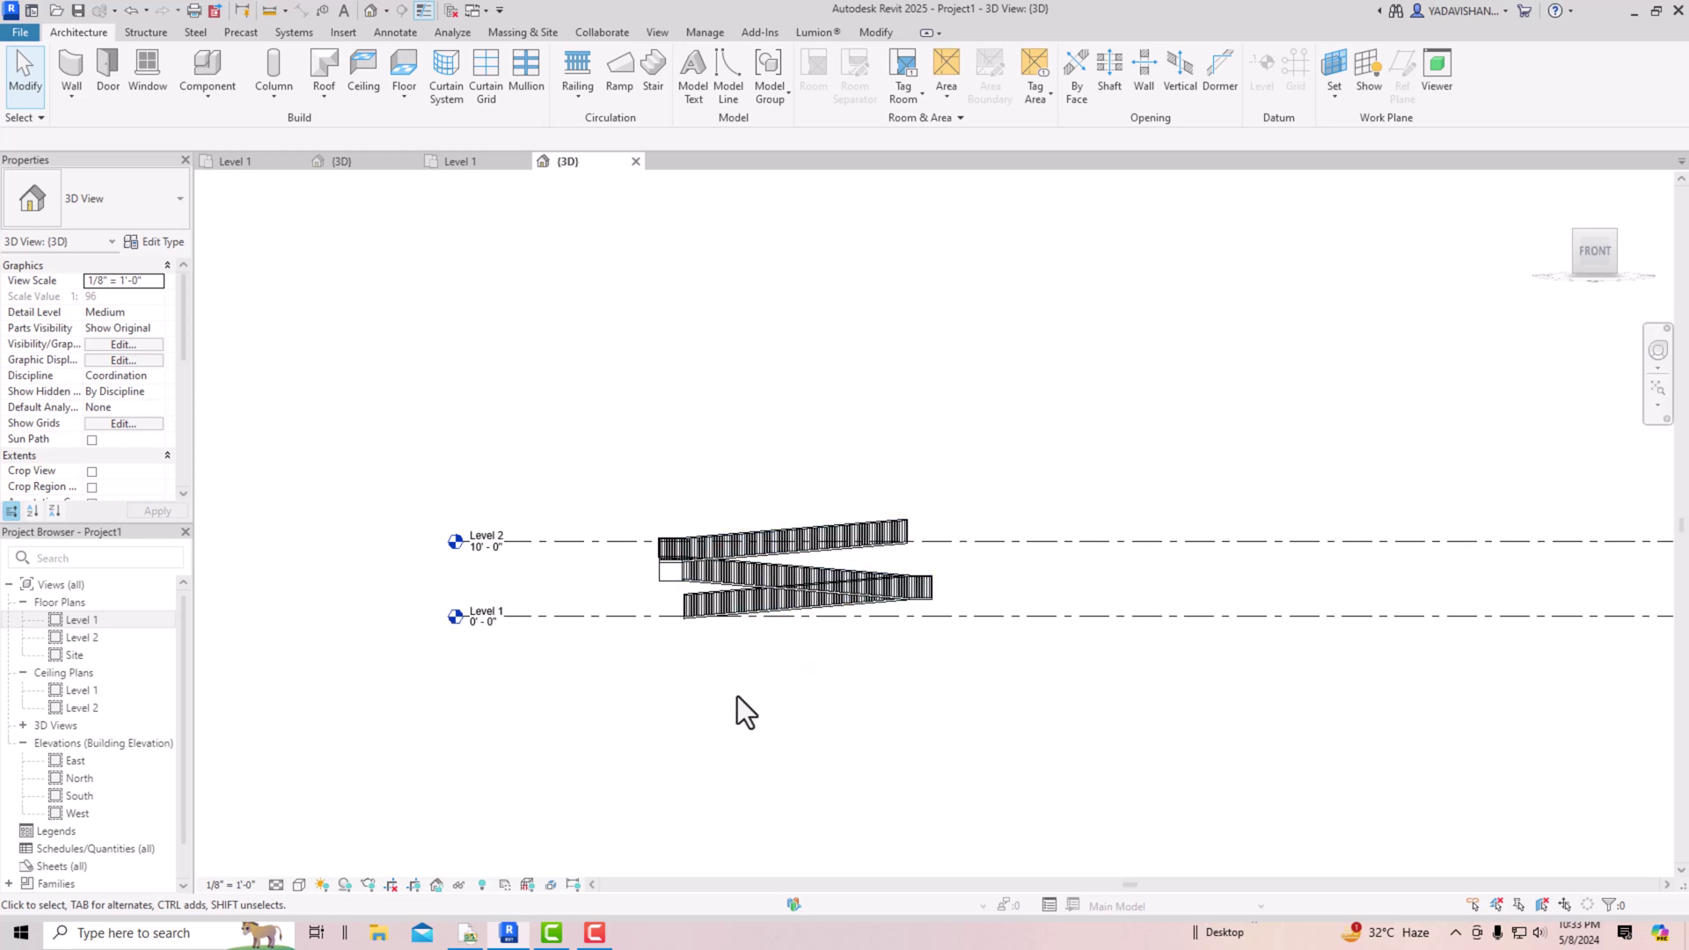
# Step: Start a new ramp in the Level 1 floor plan and duplicate its type as Ramp 3
pyautogui.doubleClick(80, 619)
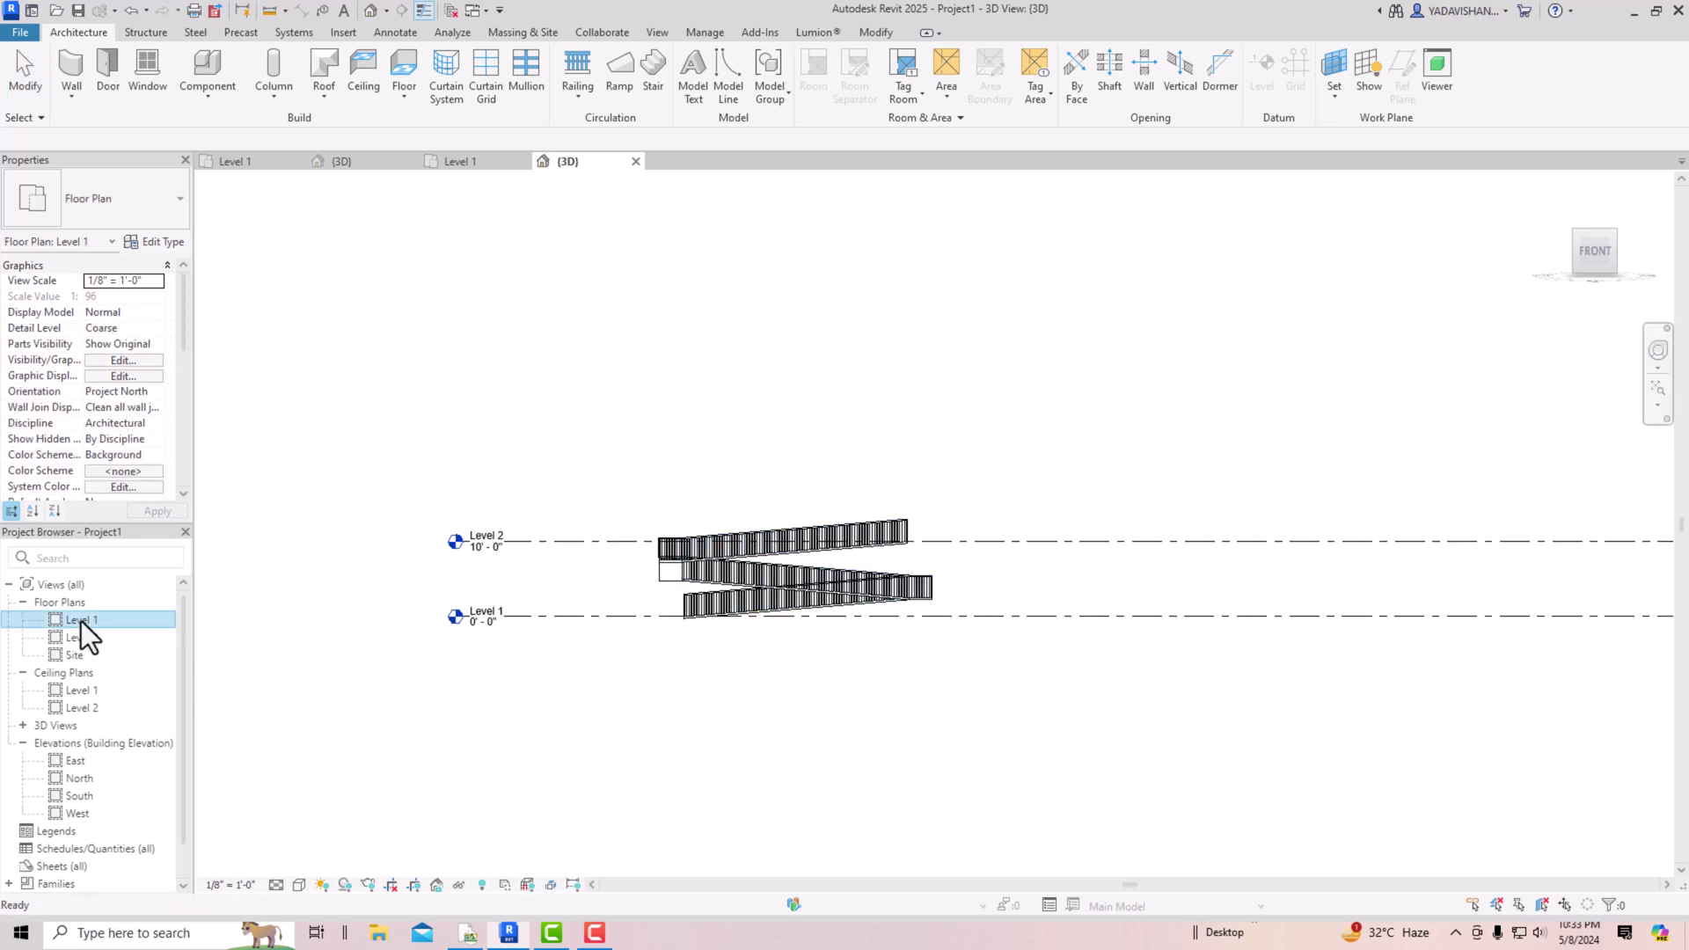
pyautogui.scroll(-2, 500, 574)
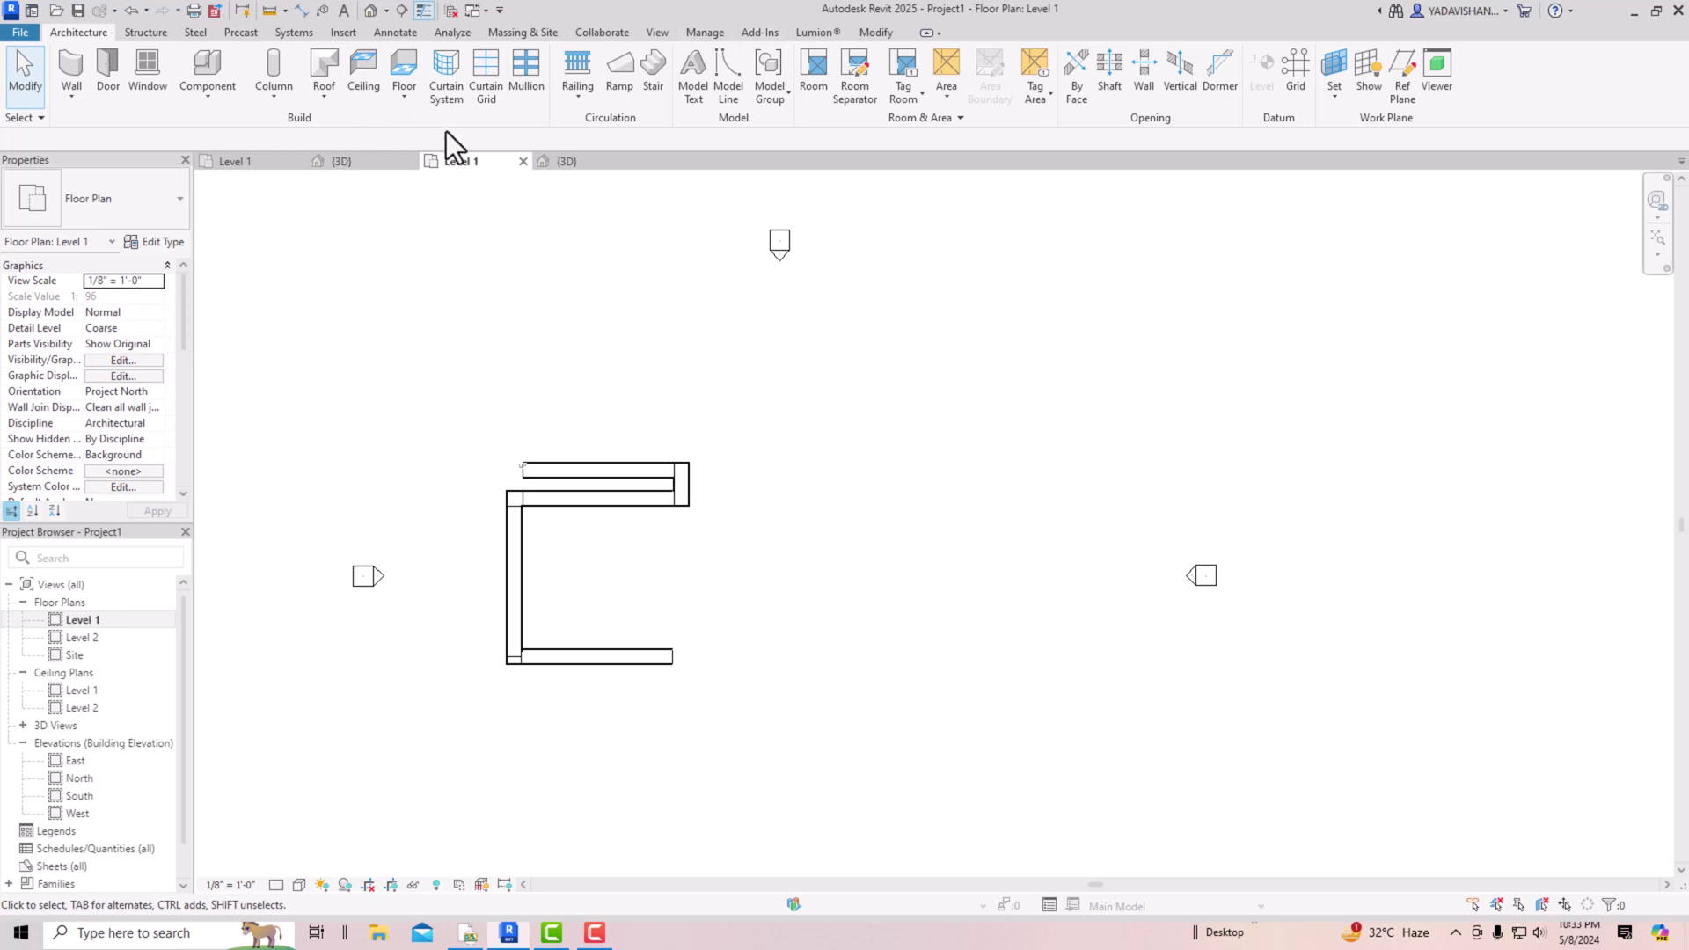
pyautogui.click(627, 77)
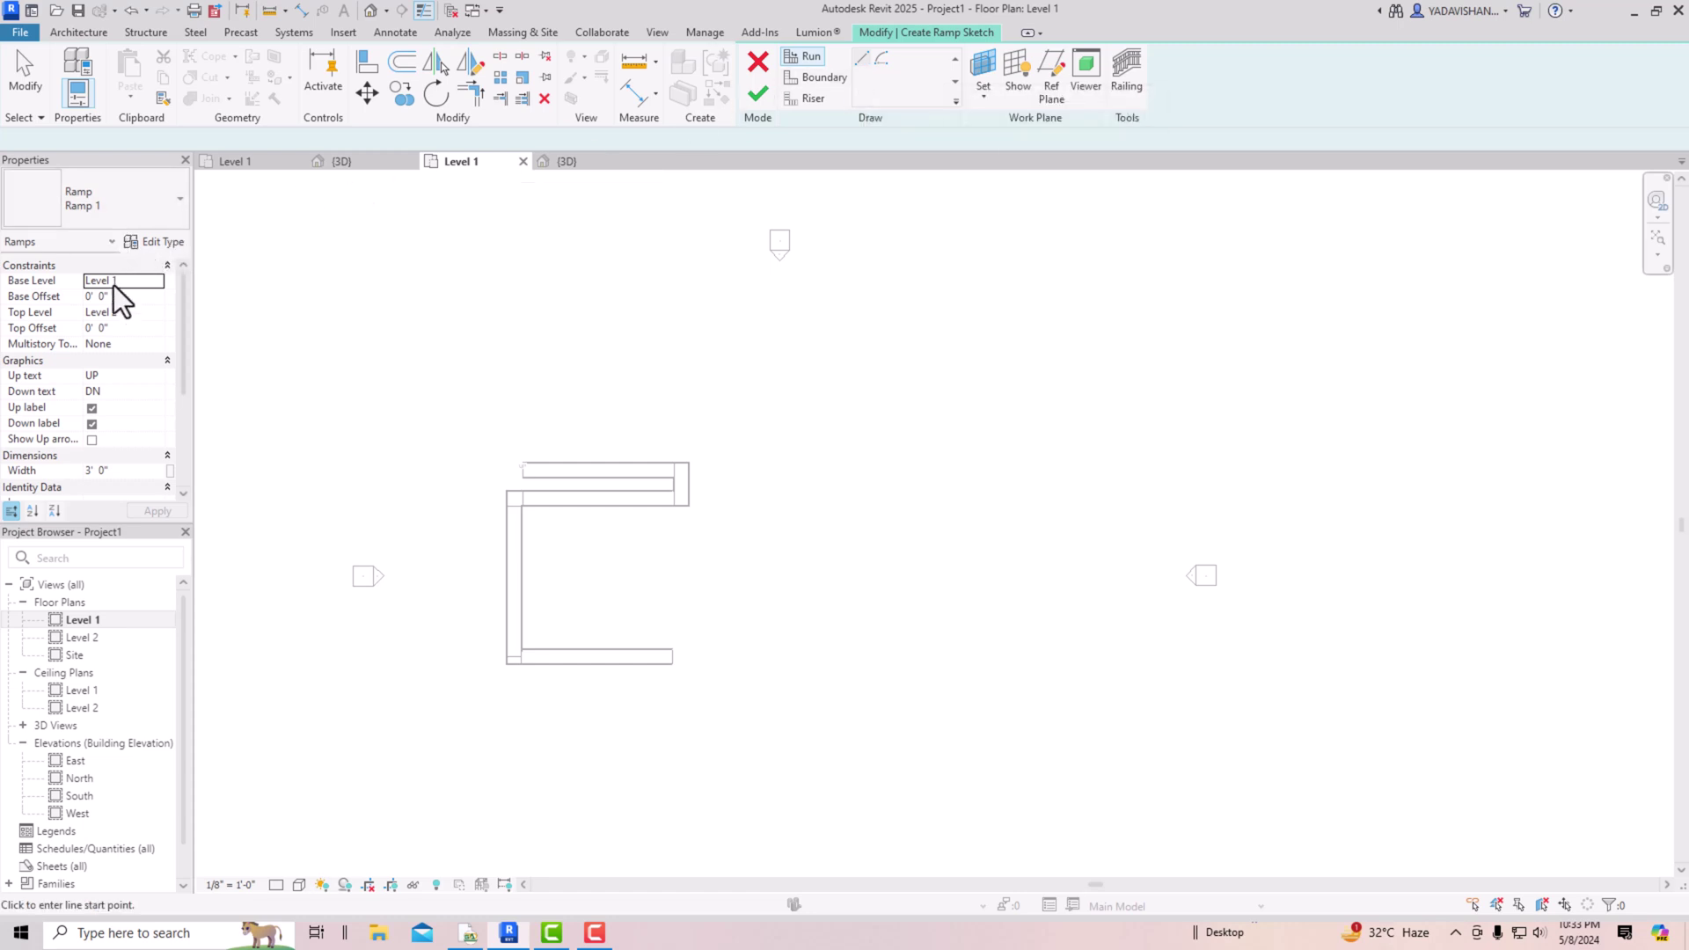
pyautogui.click(153, 246)
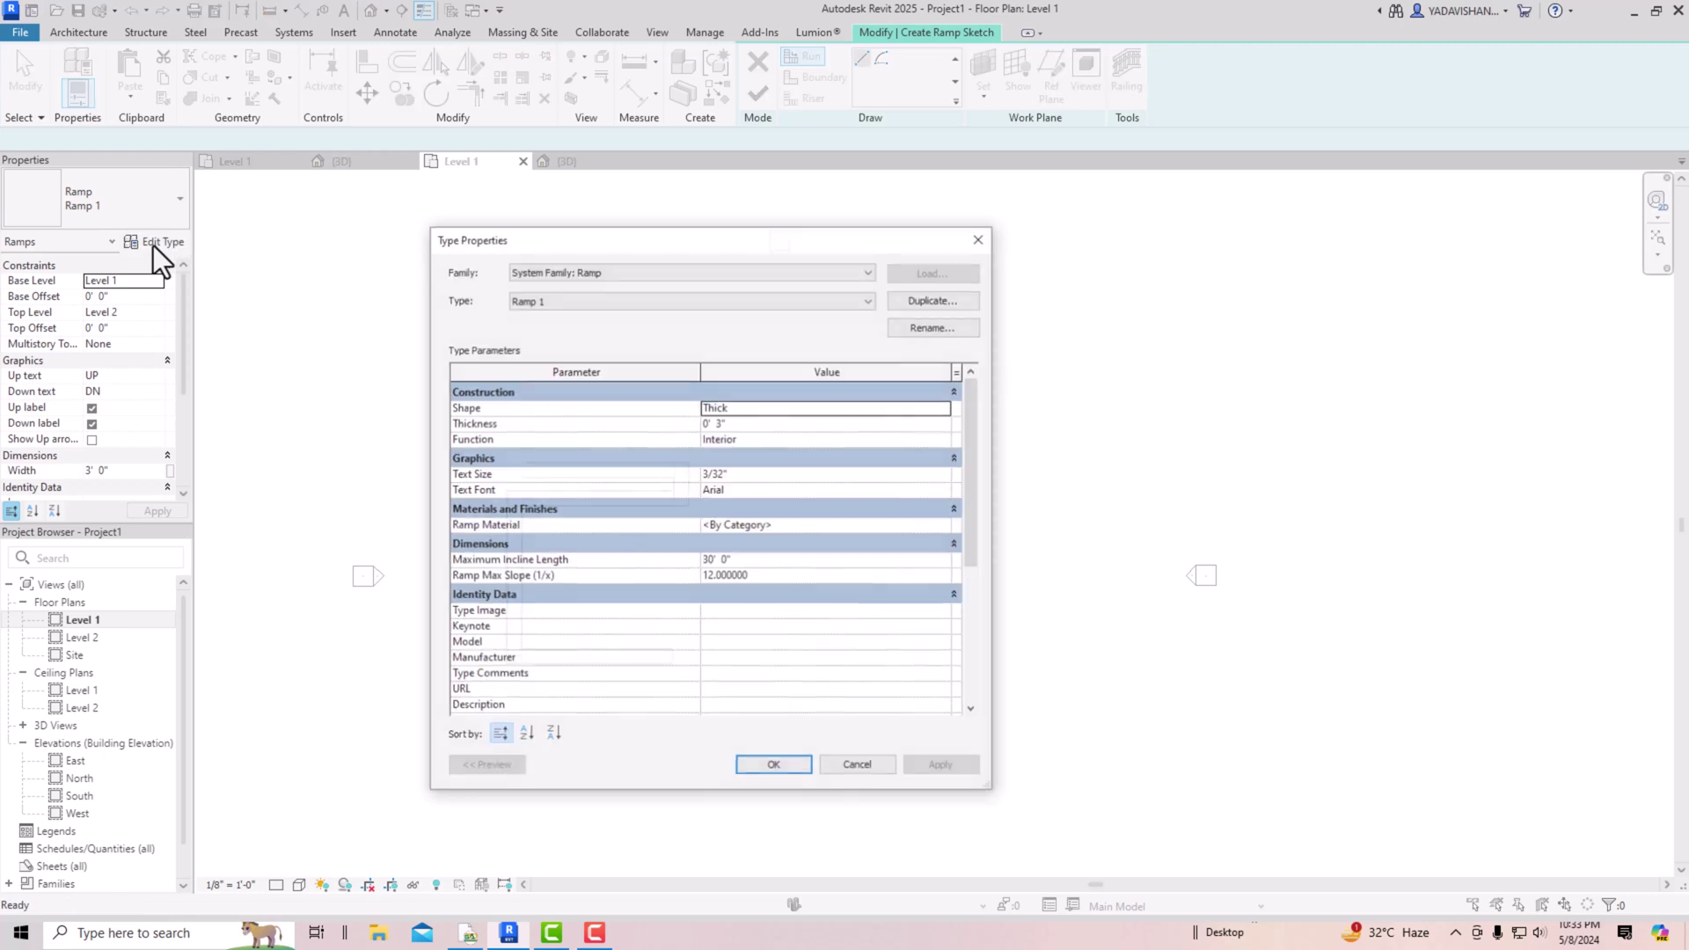
pyautogui.click(922, 299)
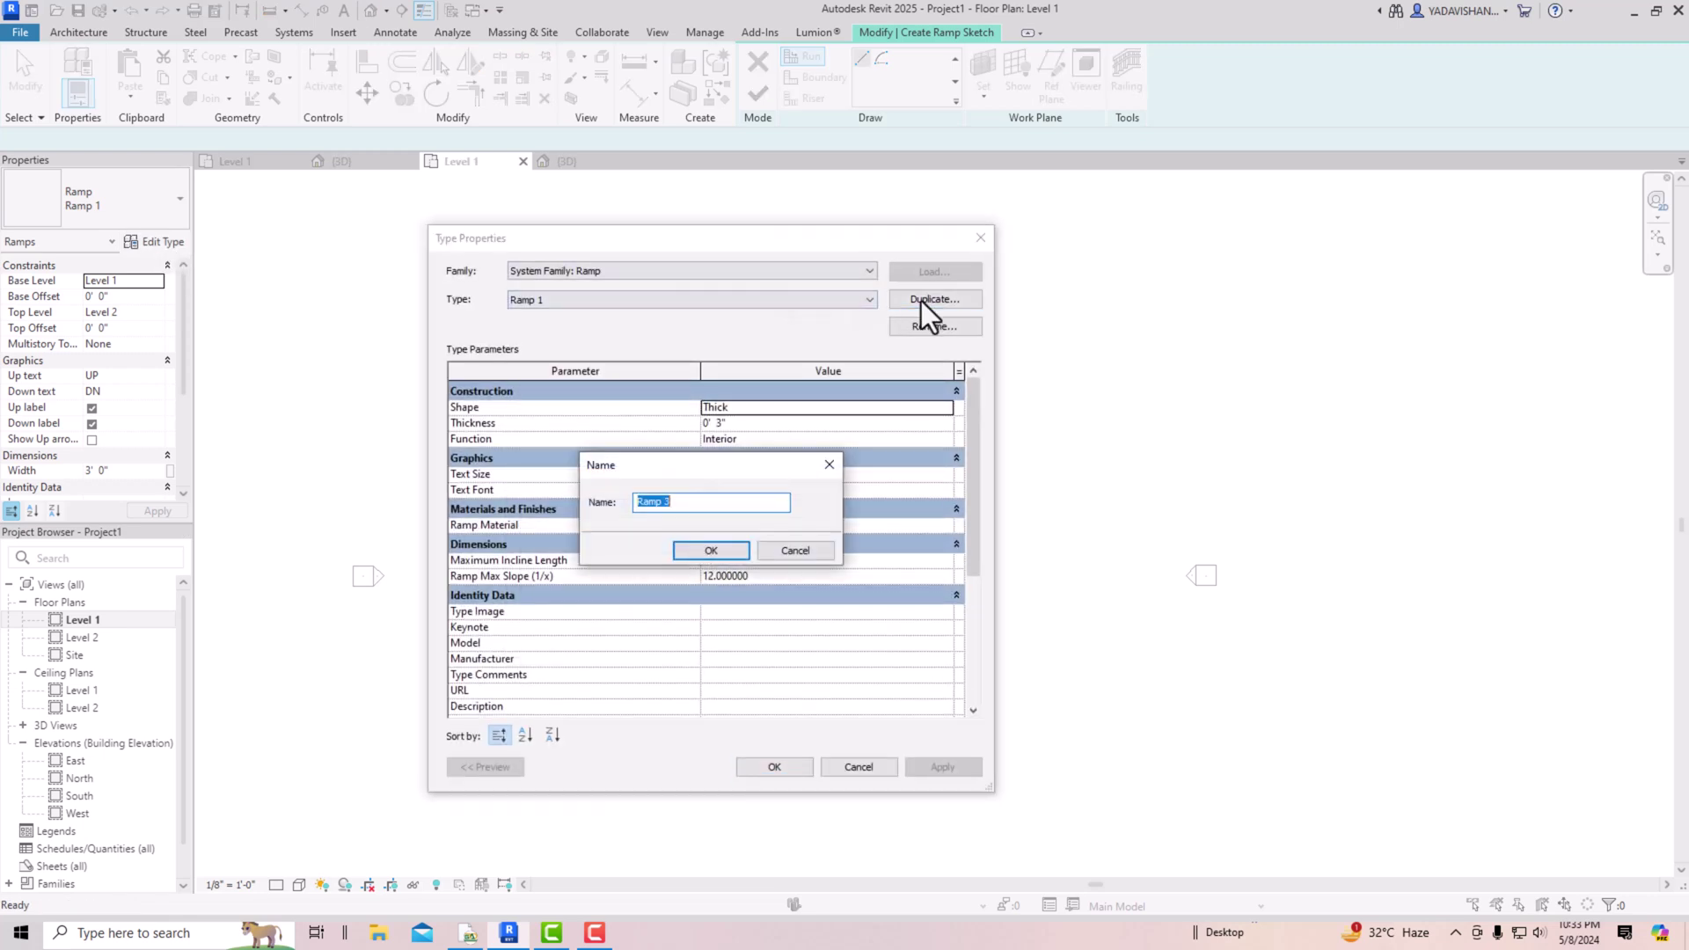
pyautogui.click(712, 551)
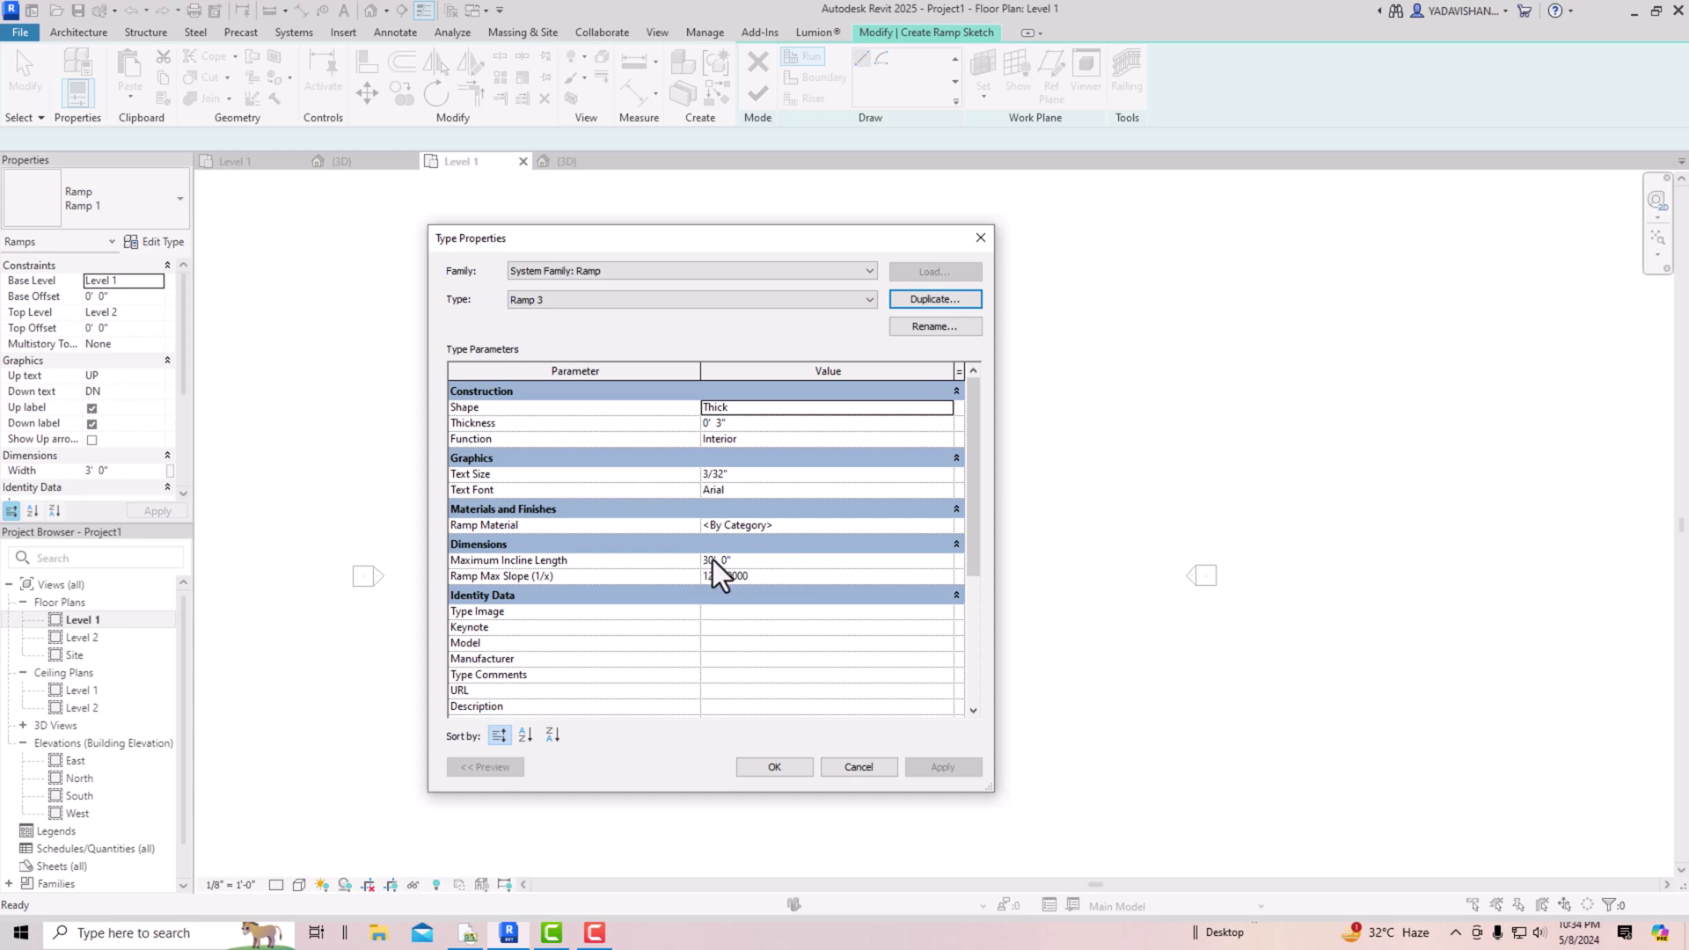
# Step: Set the Ramp 3 type's maximum incline length to 120' and accept the type properties
pyautogui.click(742, 561)
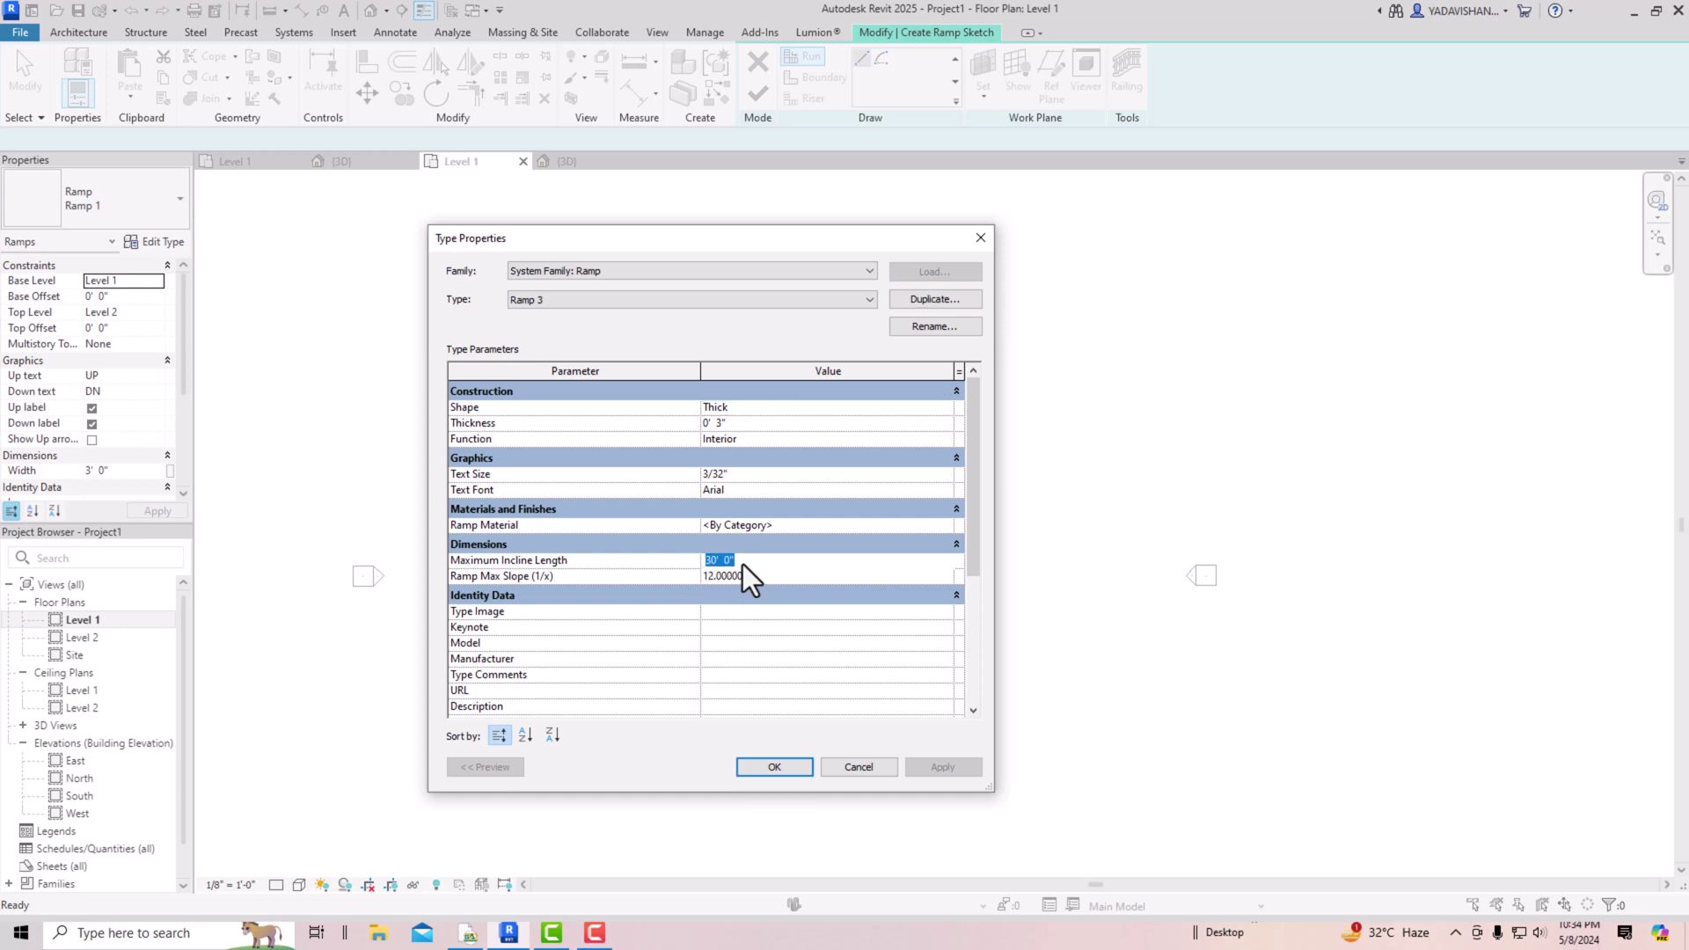
pyautogui.write('12')
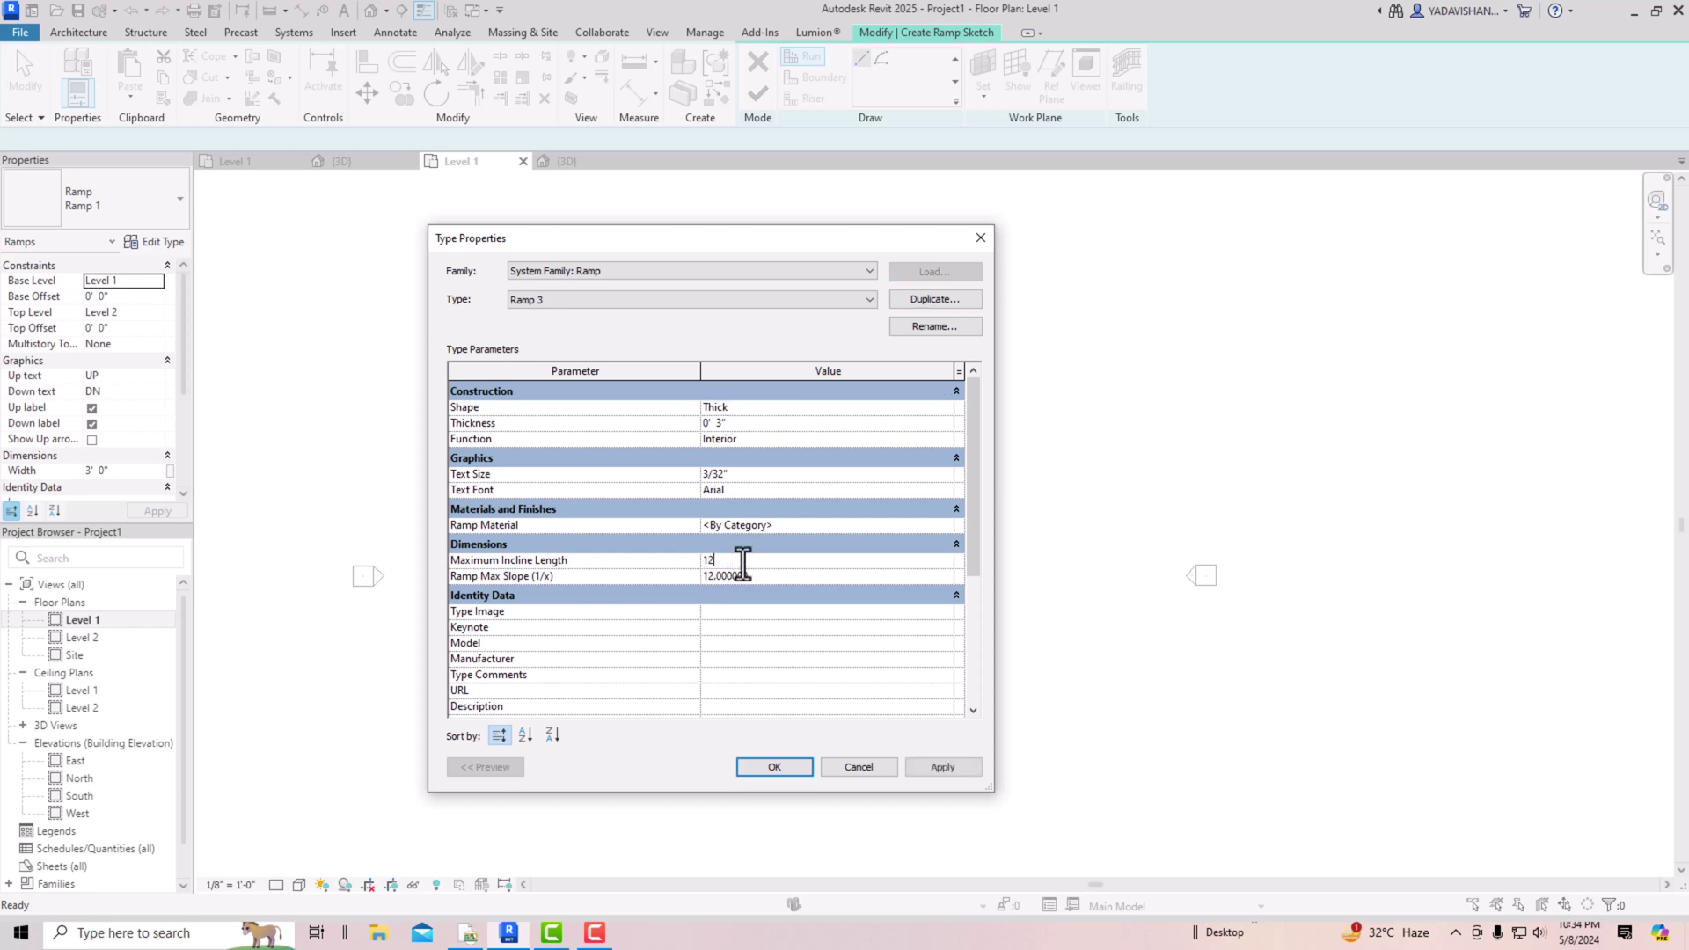
pyautogui.write("0'")
pyautogui.press('Return')
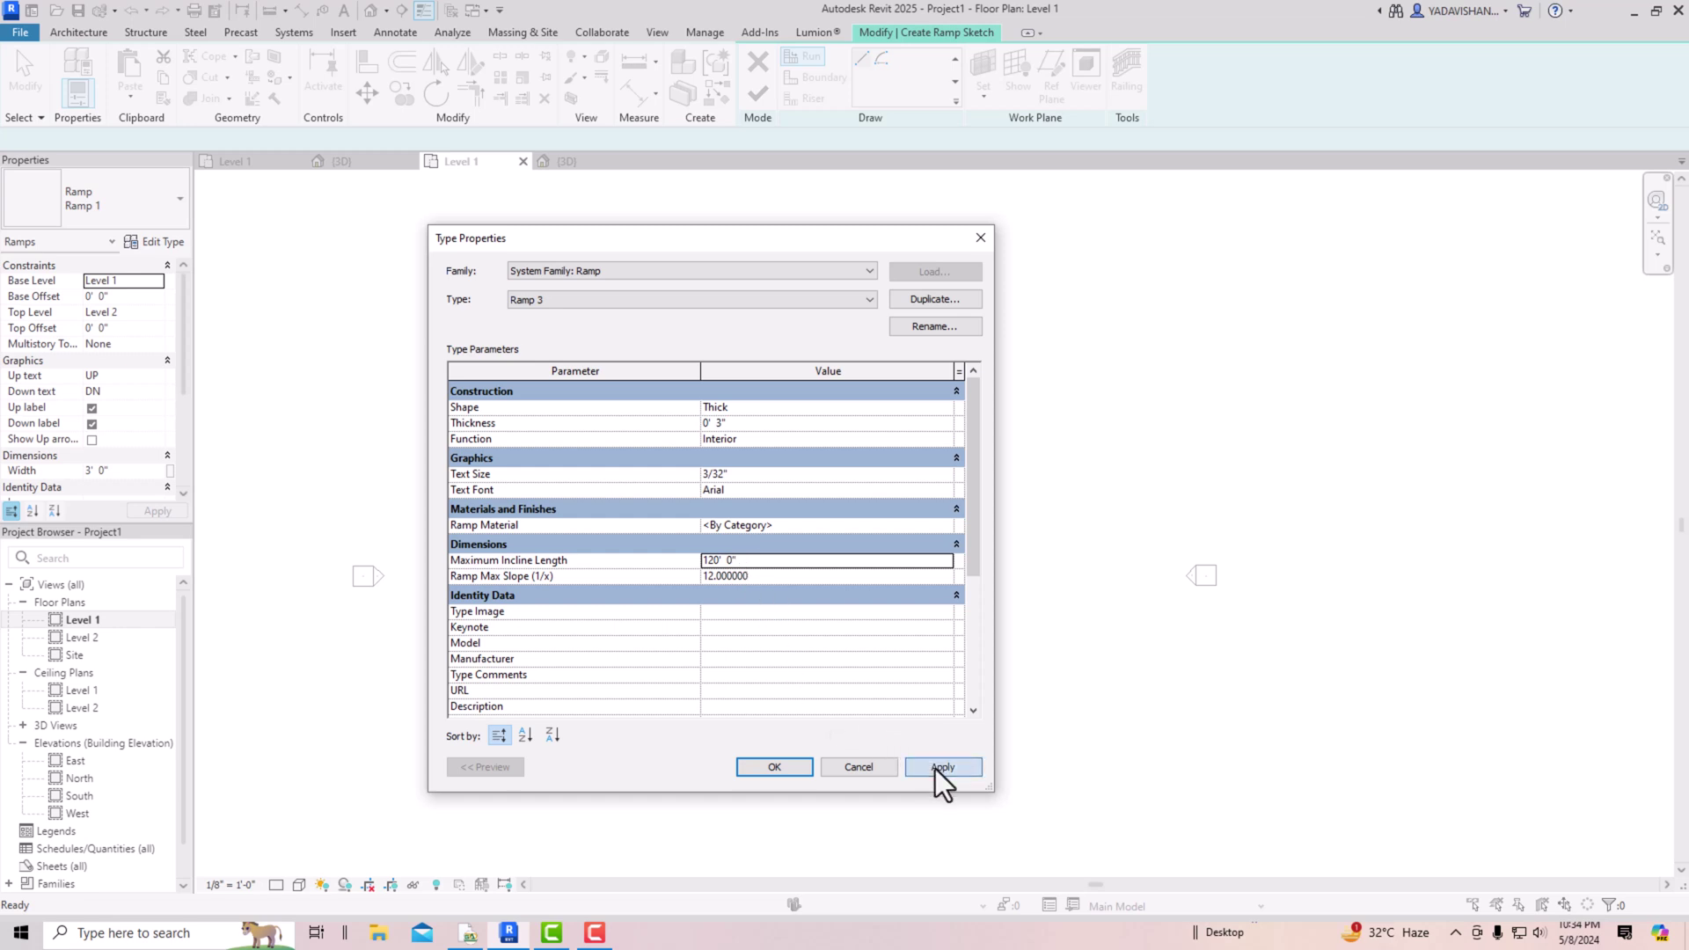
pyautogui.click(776, 767)
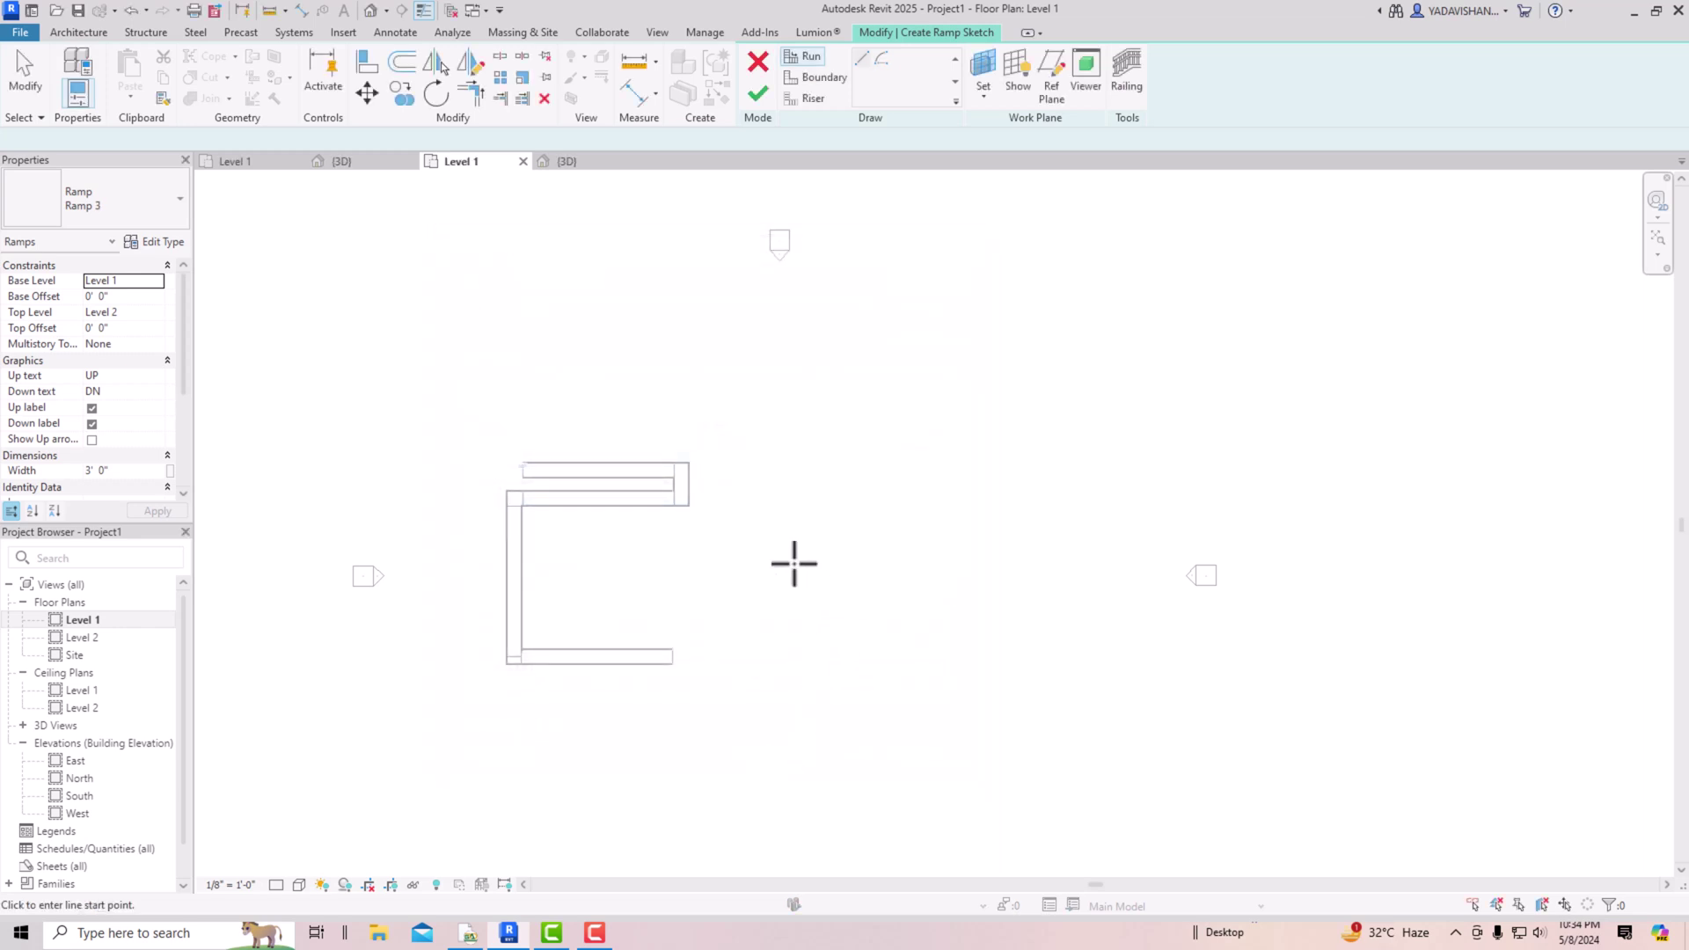
# Step: Sketch one straight horizontal 120' run heading east, to the east of the four-run ramp, and finish the sketch
pyautogui.click(786, 465)
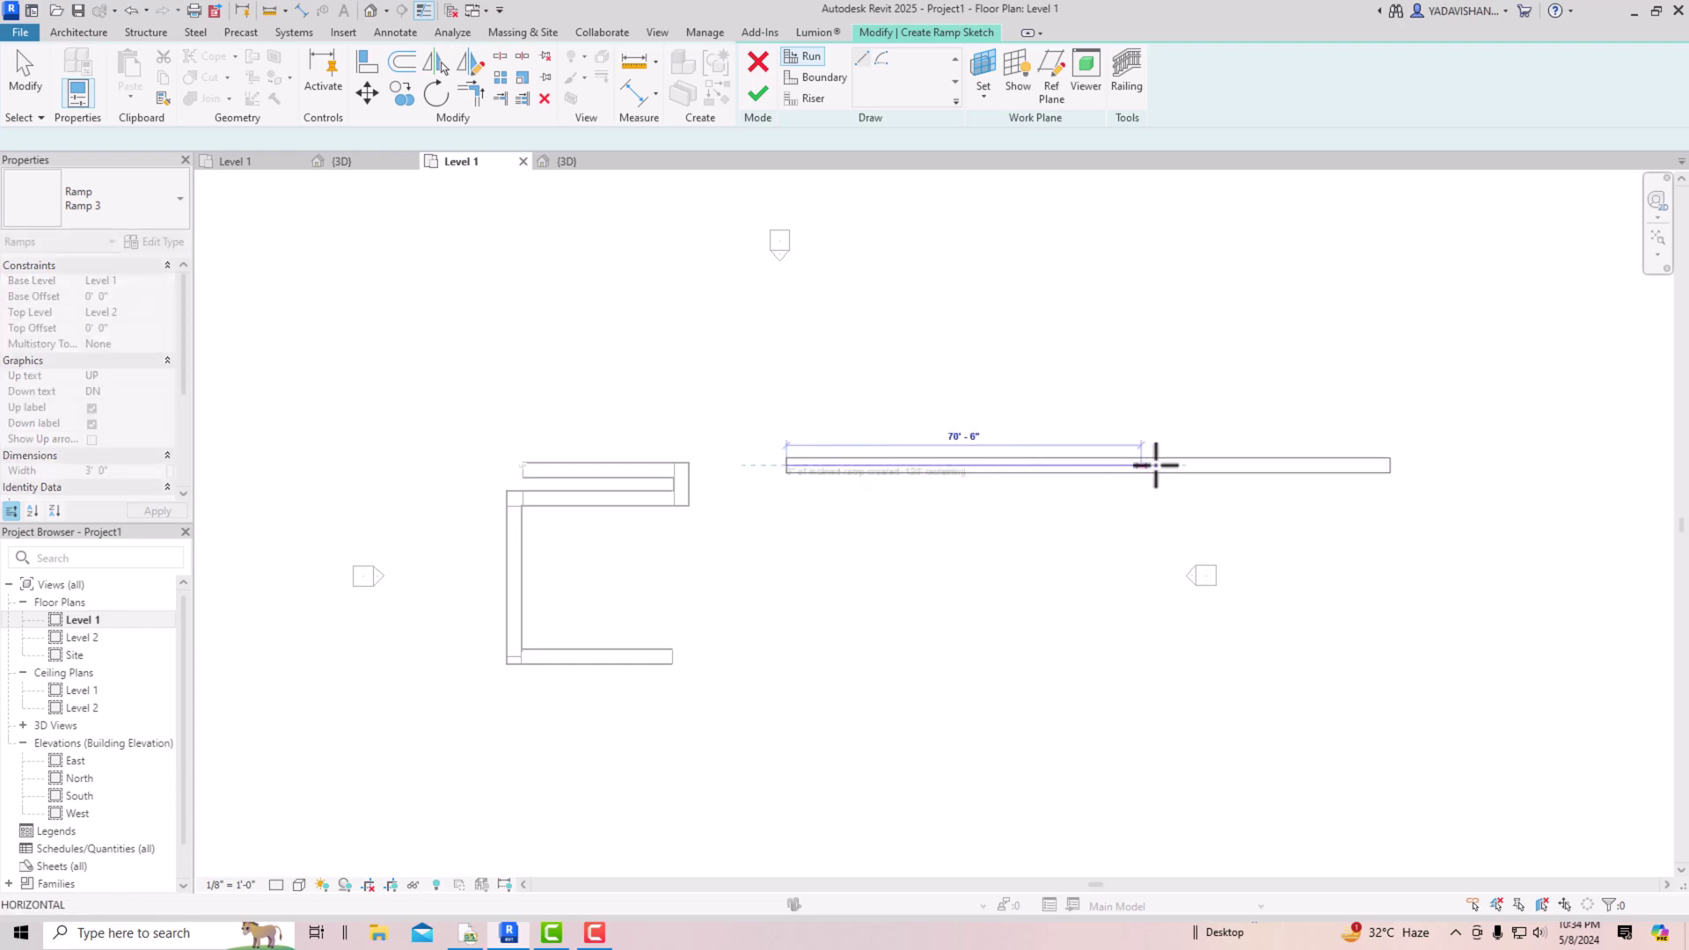
pyautogui.click(1448, 461)
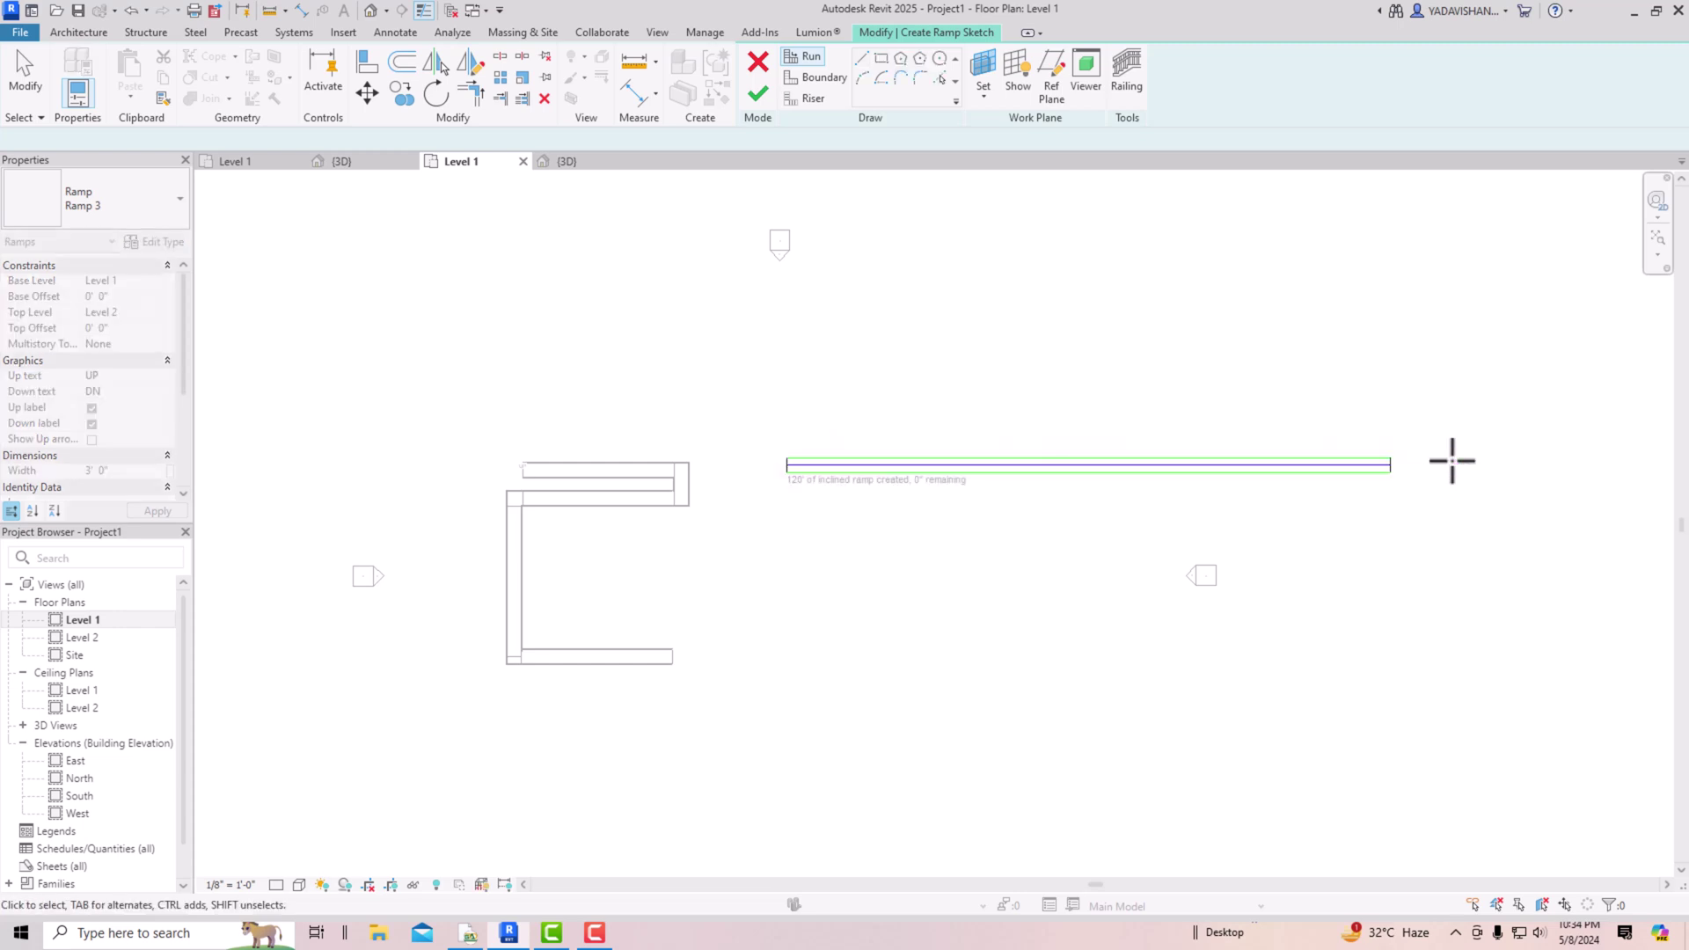
pyautogui.scroll(1, 1417, 477)
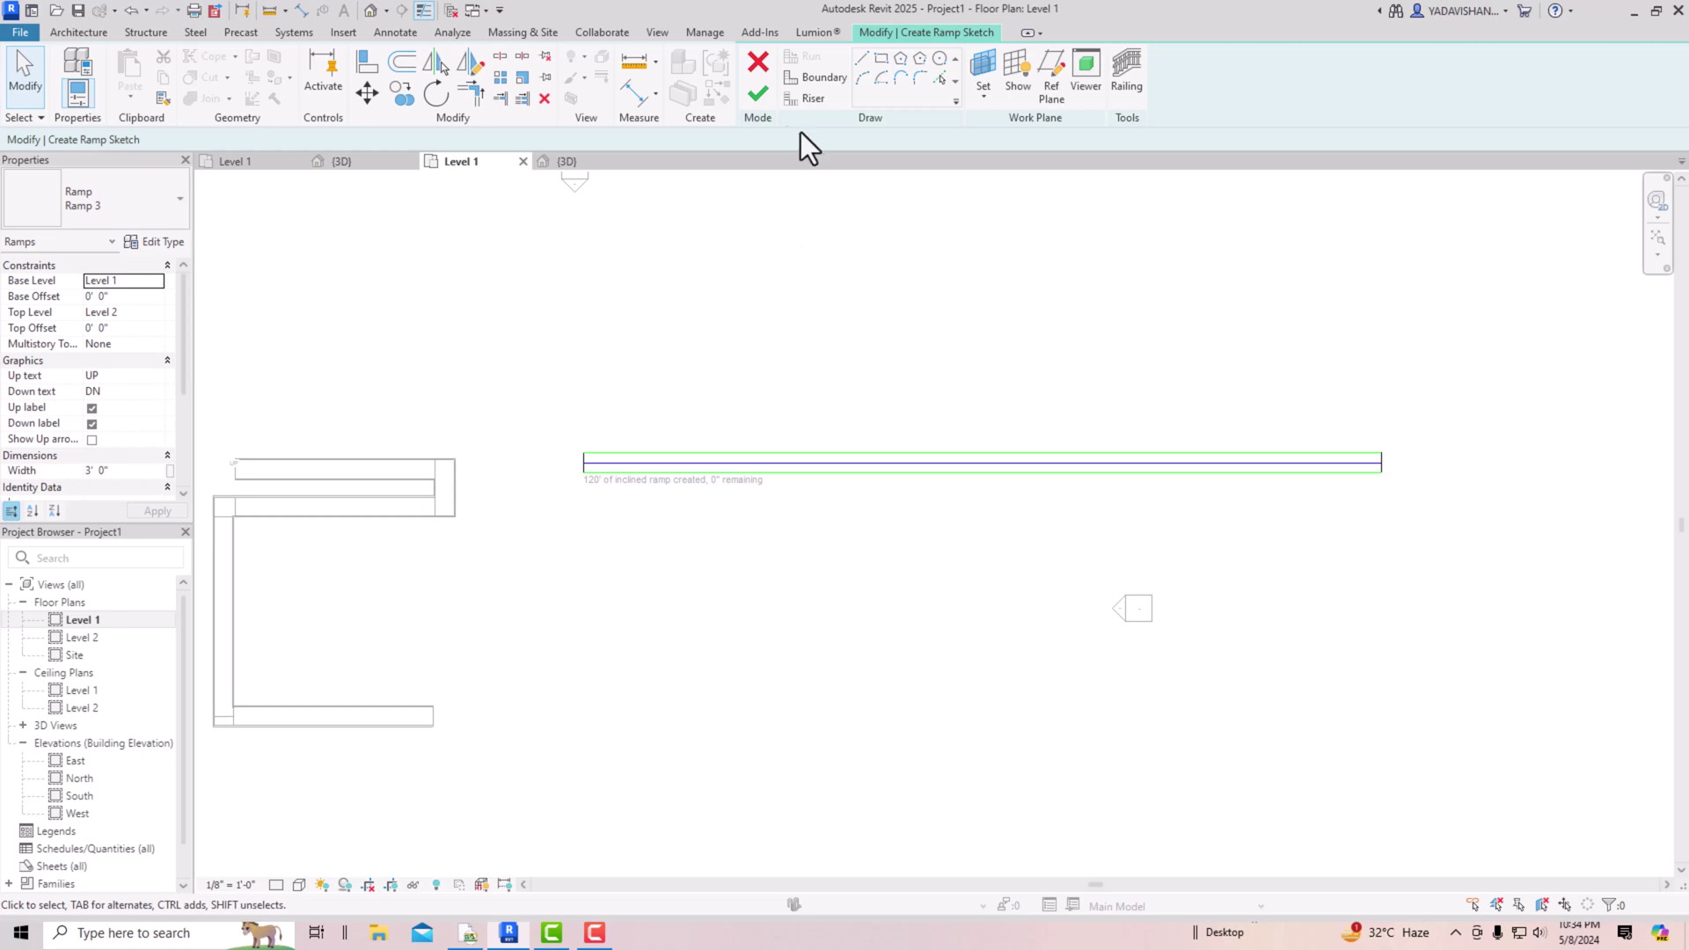
pyautogui.click(762, 99)
pyautogui.click(688, 553)
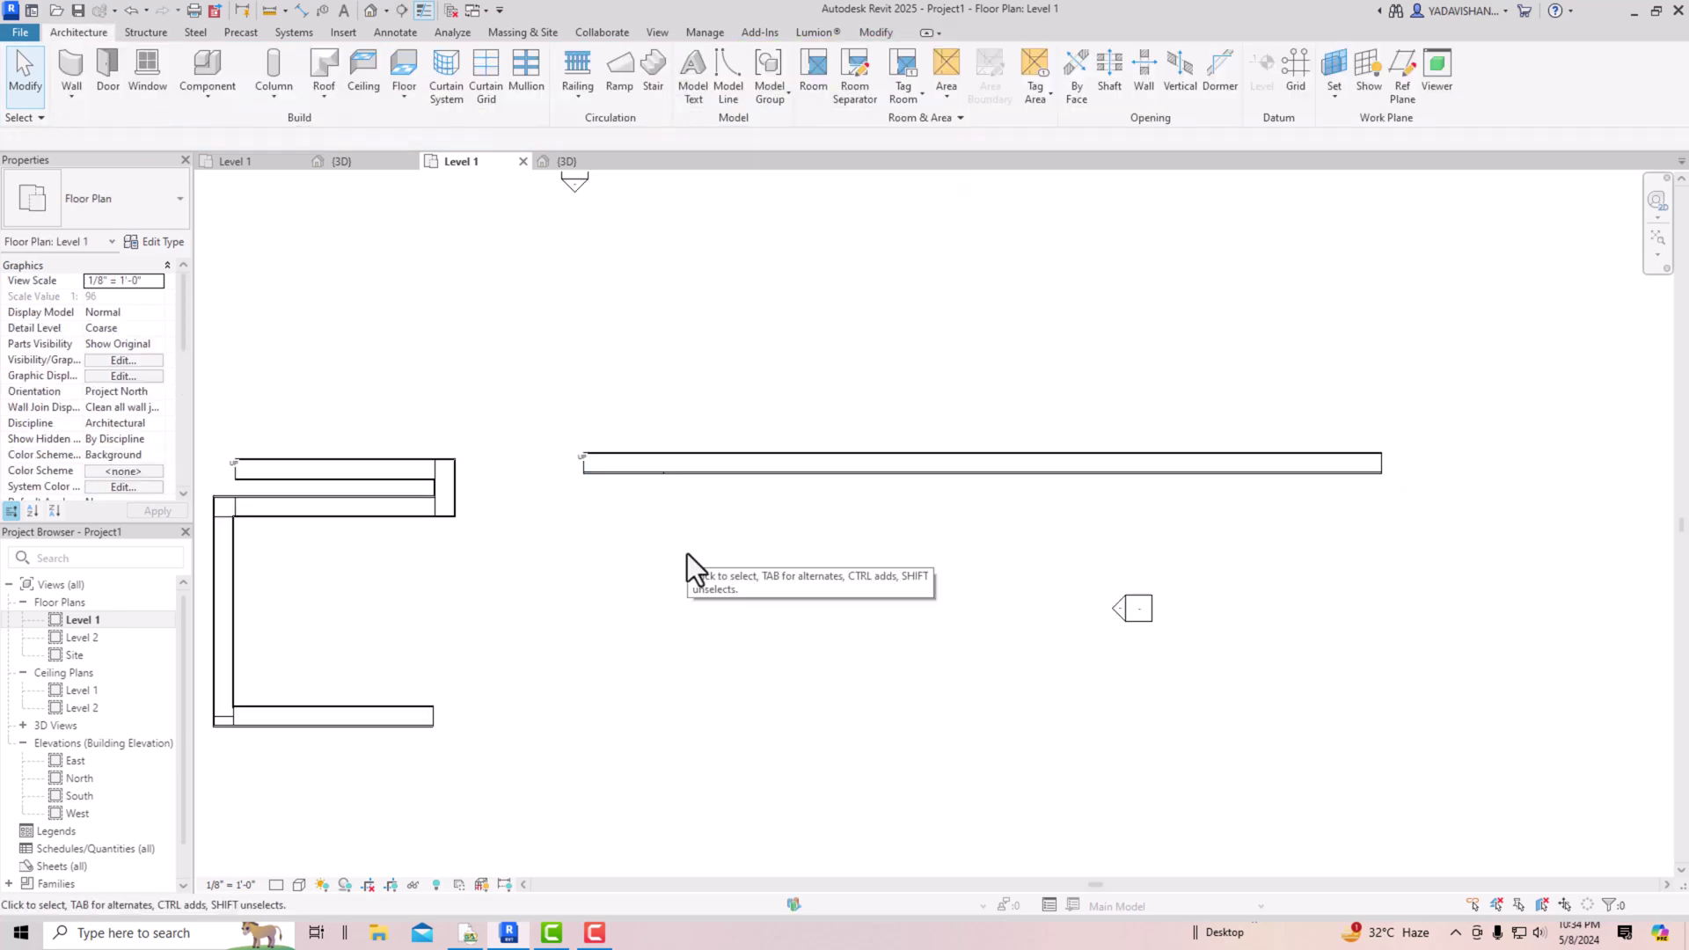
# Step: Create a two-run ramp below the straight one, going about 39' 6" east and returning west on a lower parallel run for the remaining length
pyautogui.click(623, 91)
pyautogui.click(622, 559)
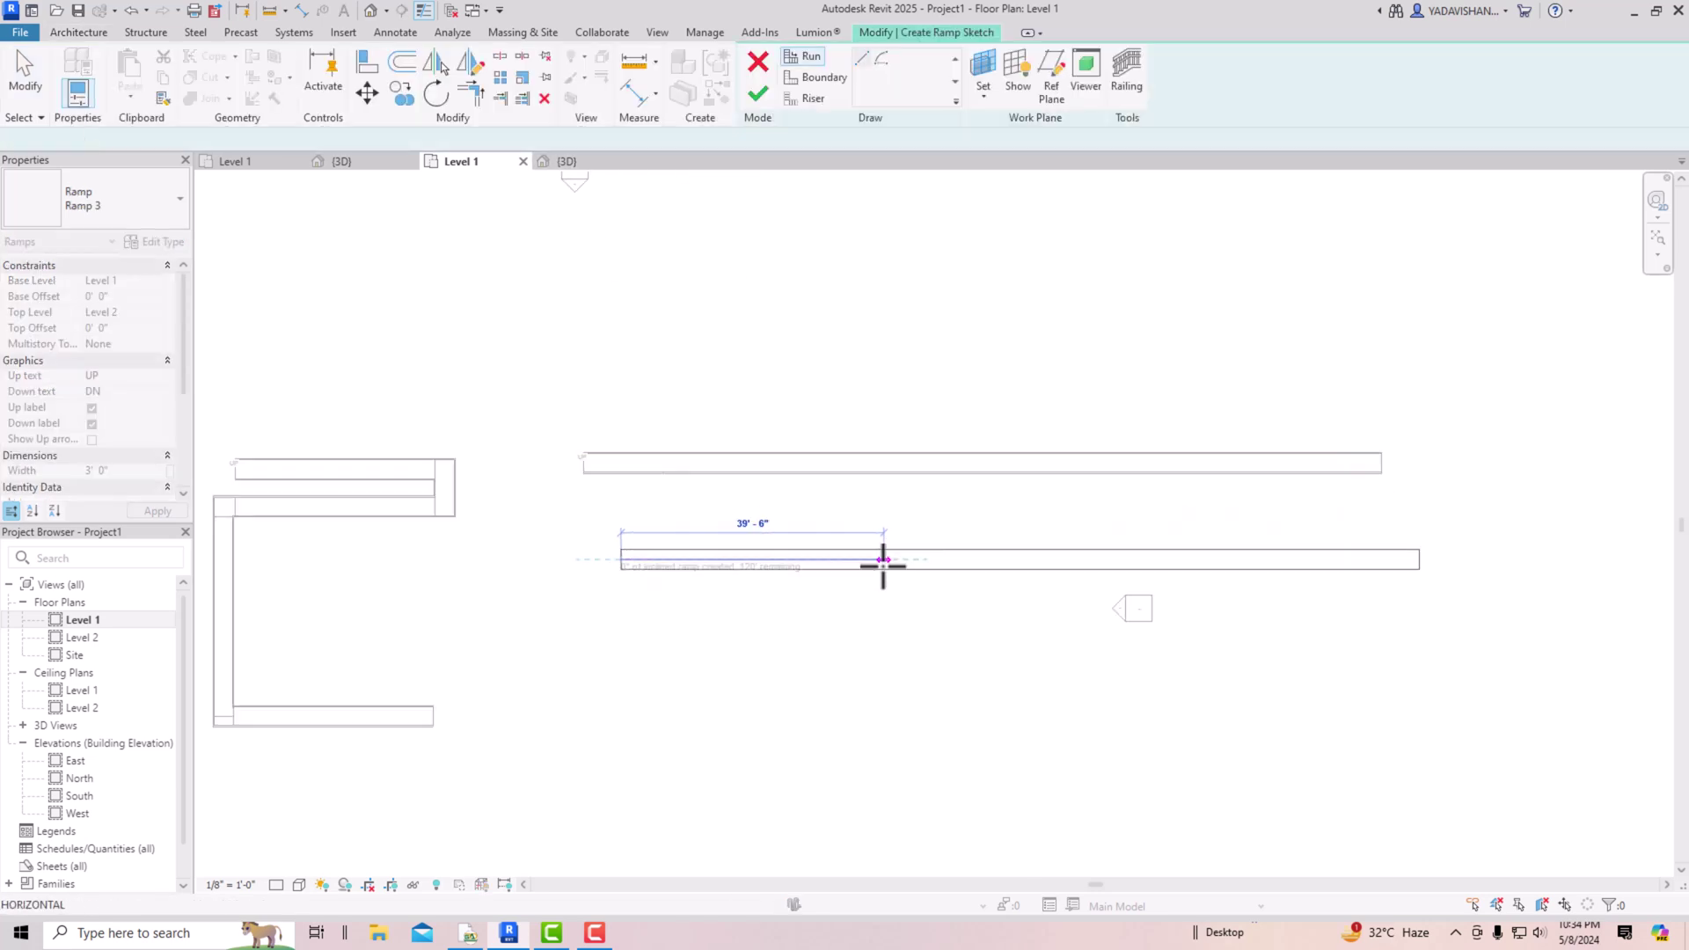
pyautogui.click(883, 560)
pyautogui.click(882, 624)
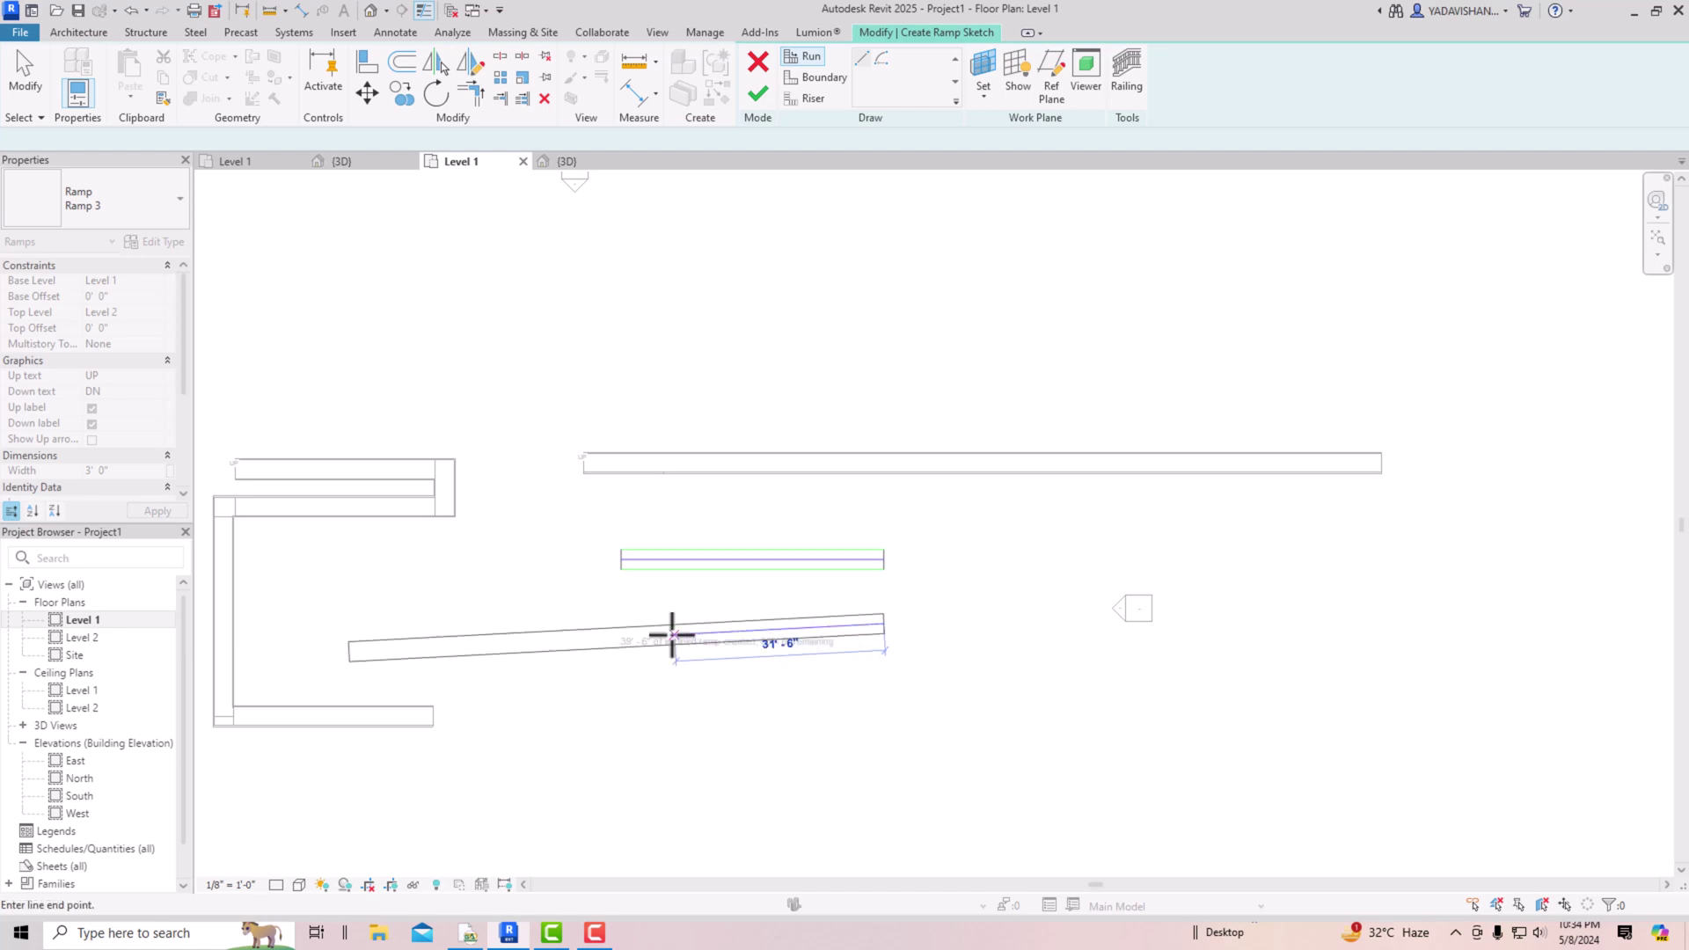
pyautogui.click(363, 622)
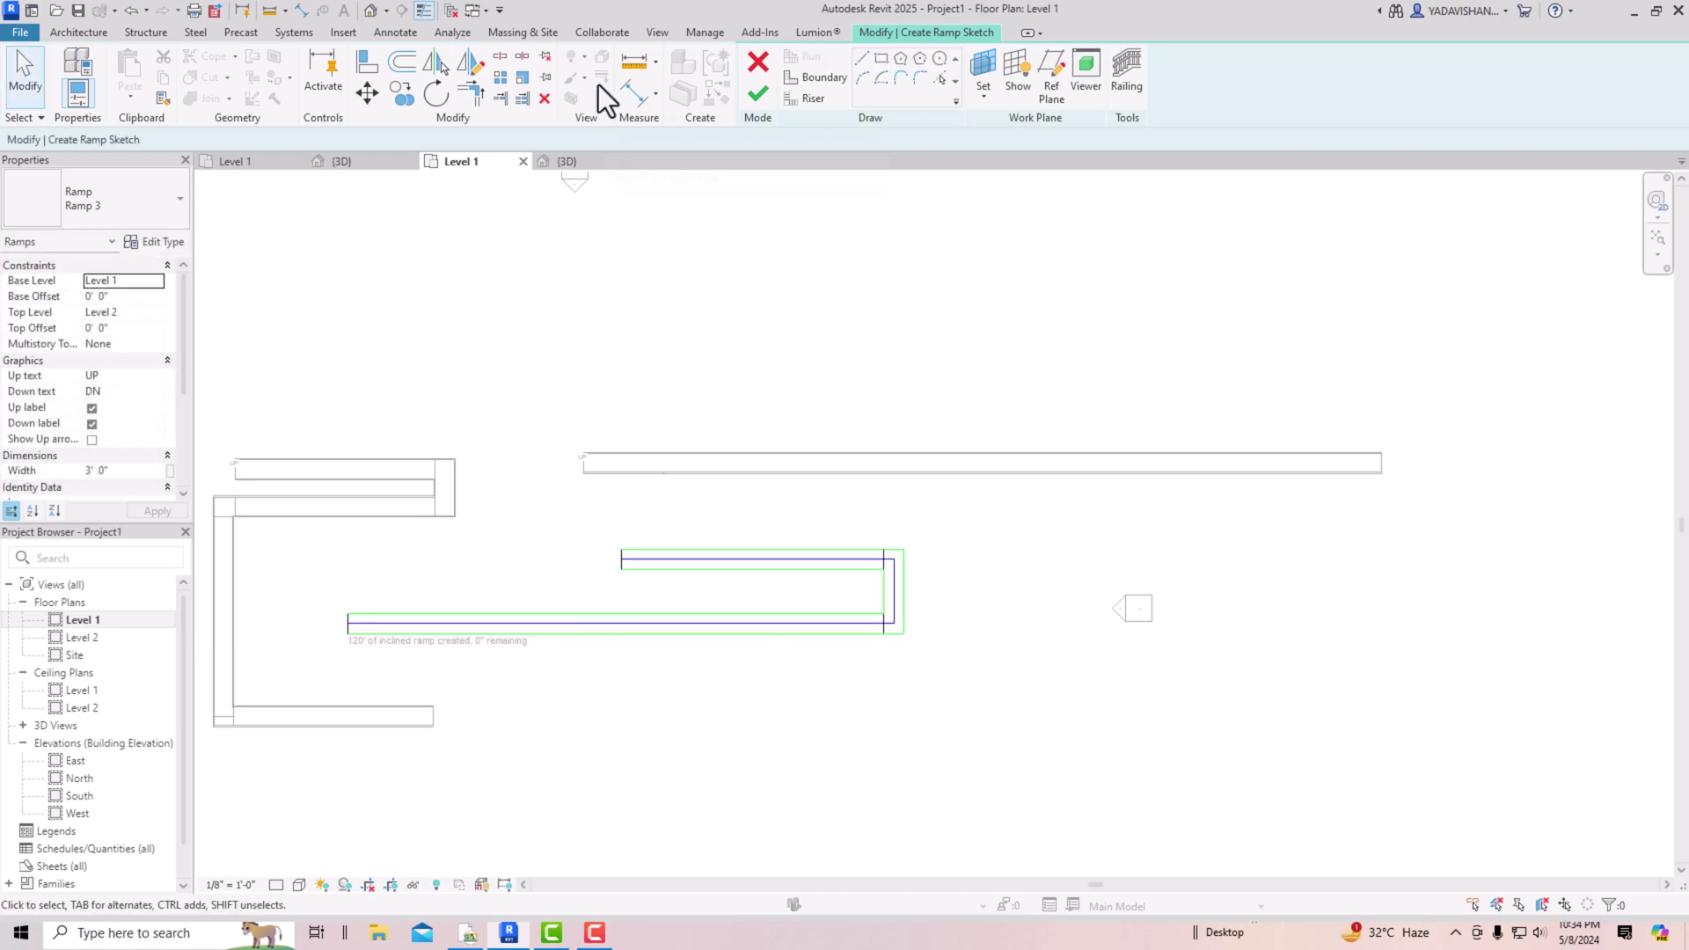
pyautogui.click(758, 94)
pyautogui.click(877, 735)
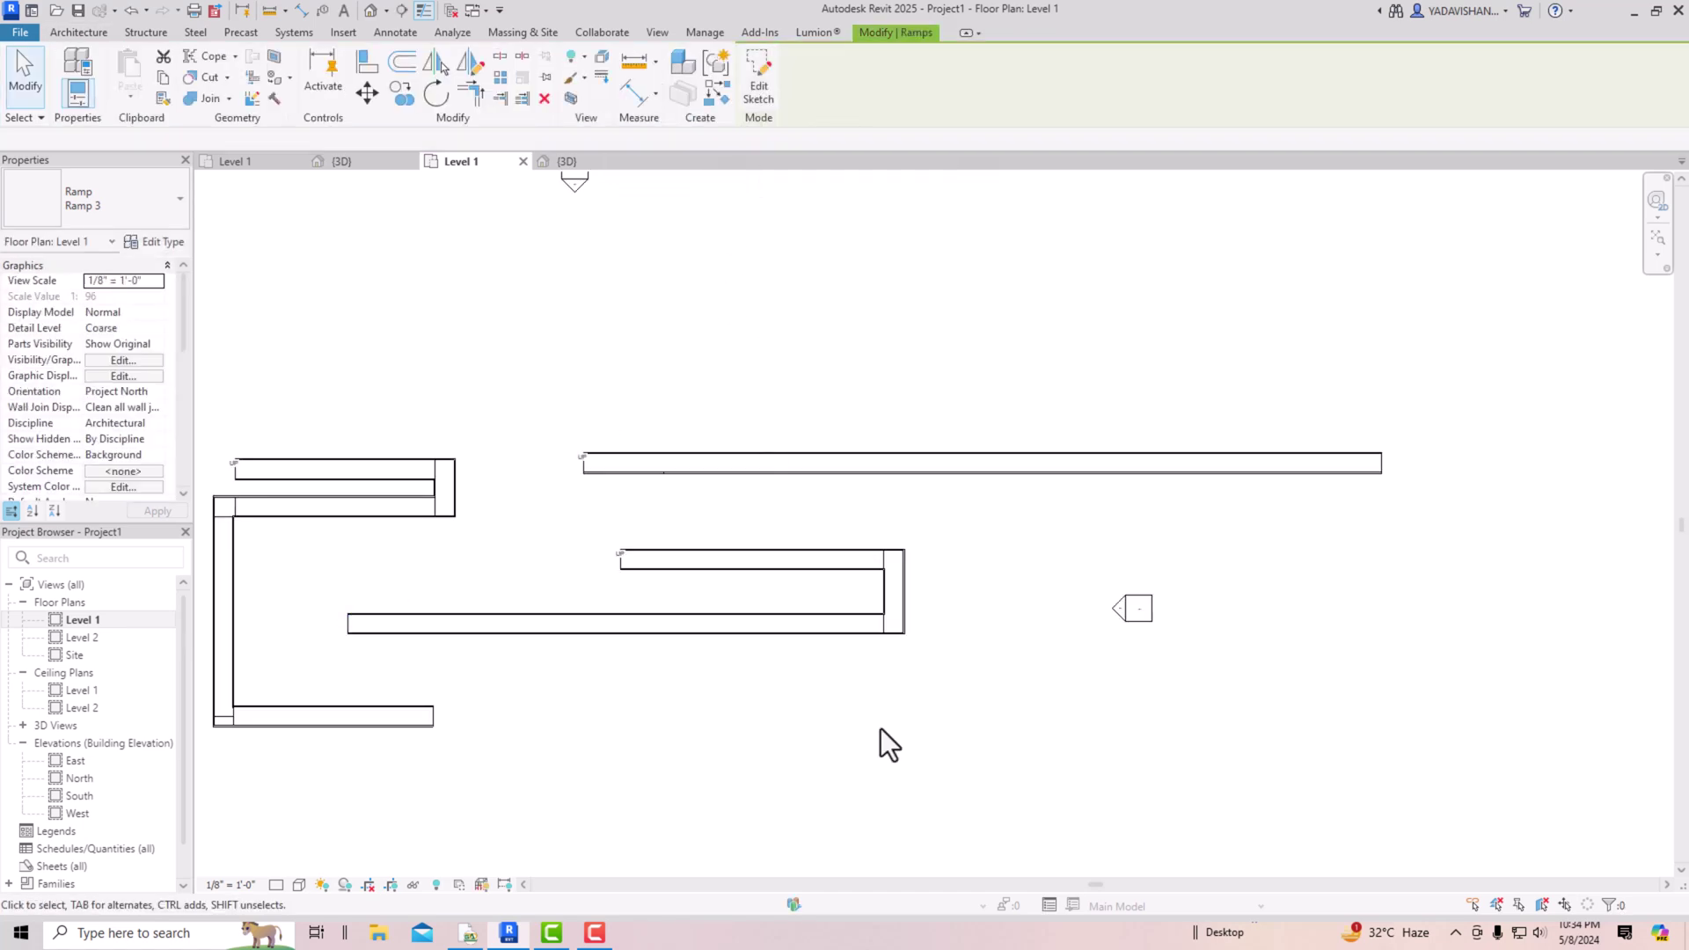
pyautogui.scroll(-3, 1036, 635)
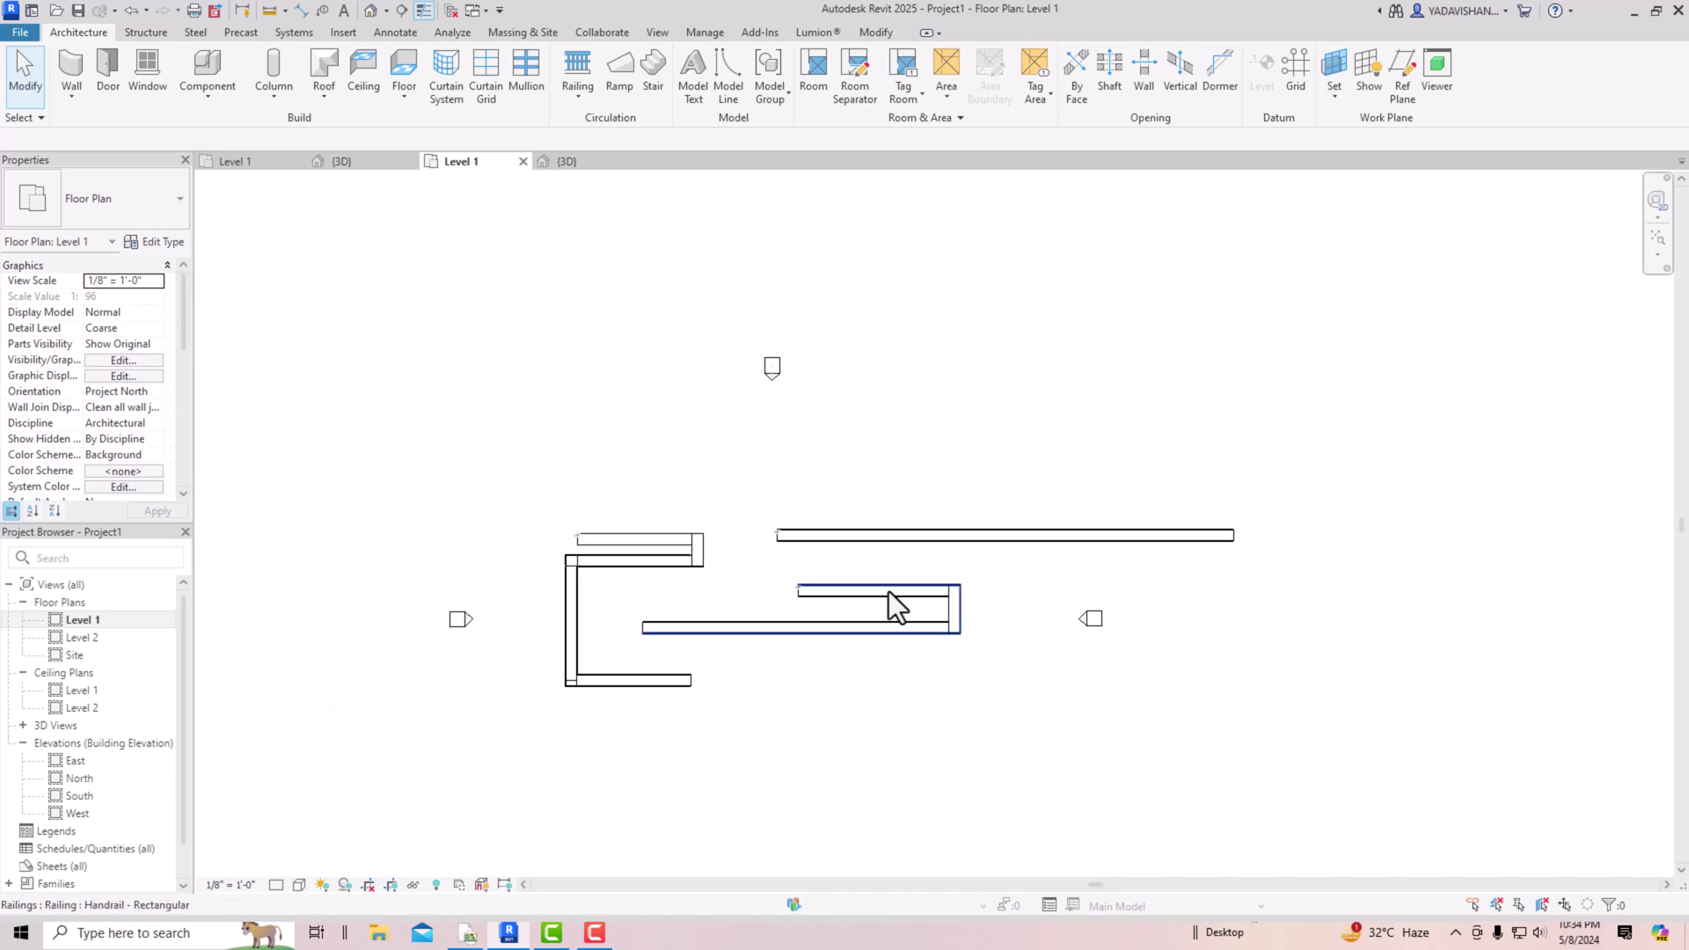
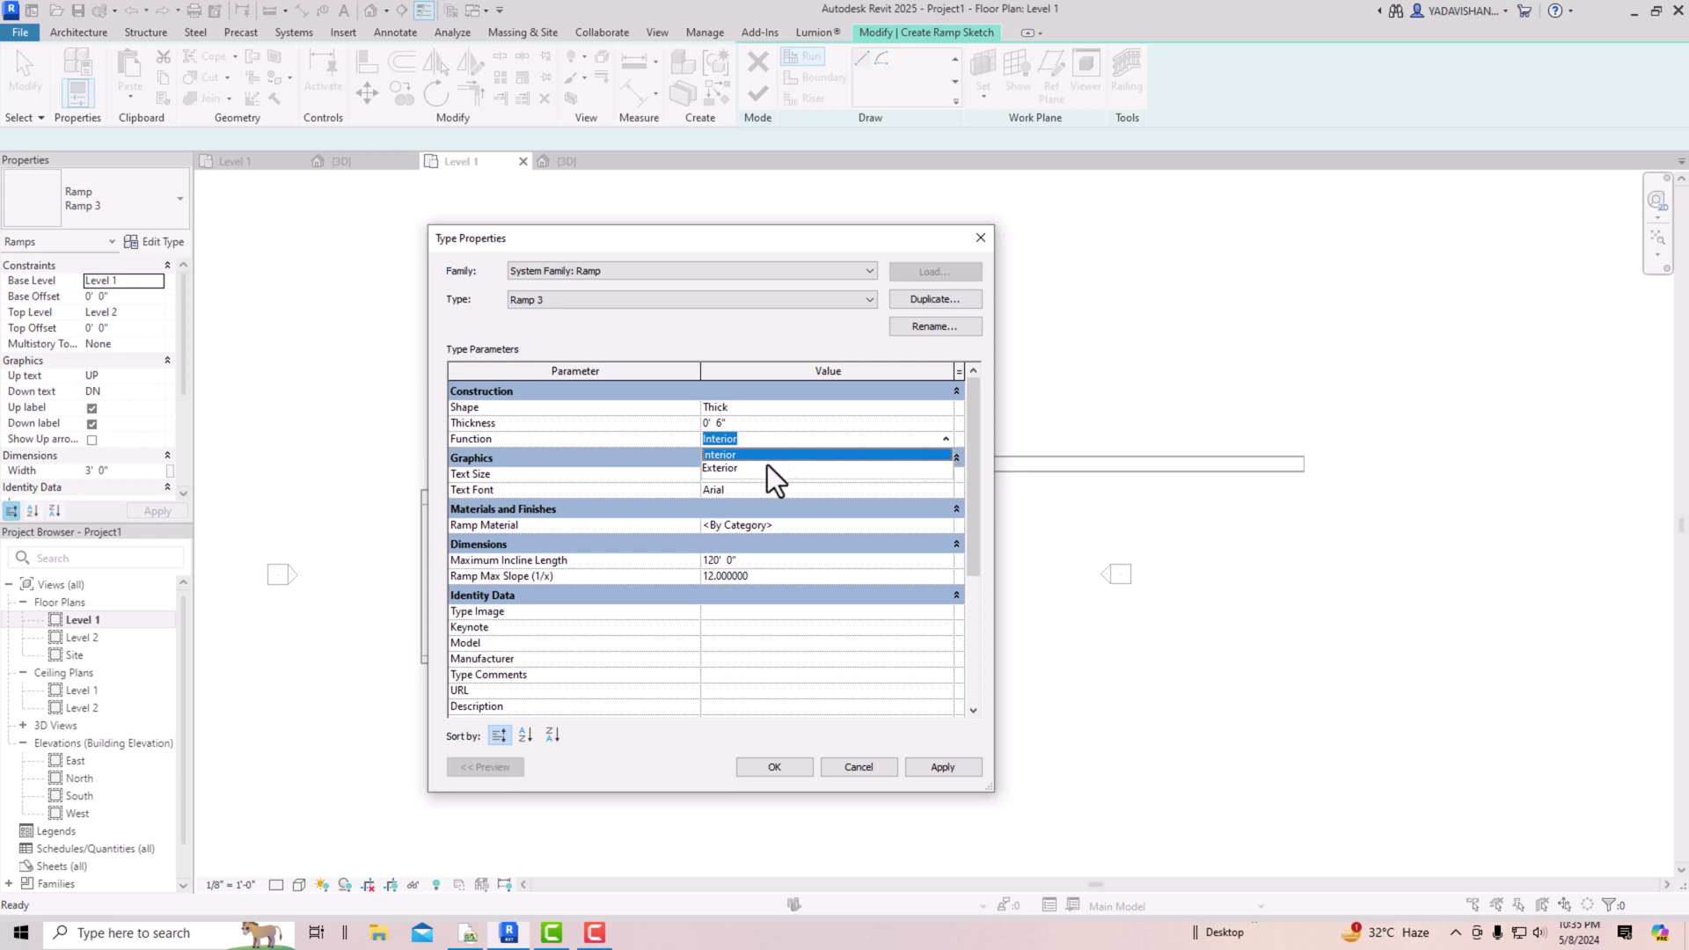
# Step: Set the Ramp 3 type's function to Exterior and create a new material for its ramp material
pyautogui.click(739, 468)
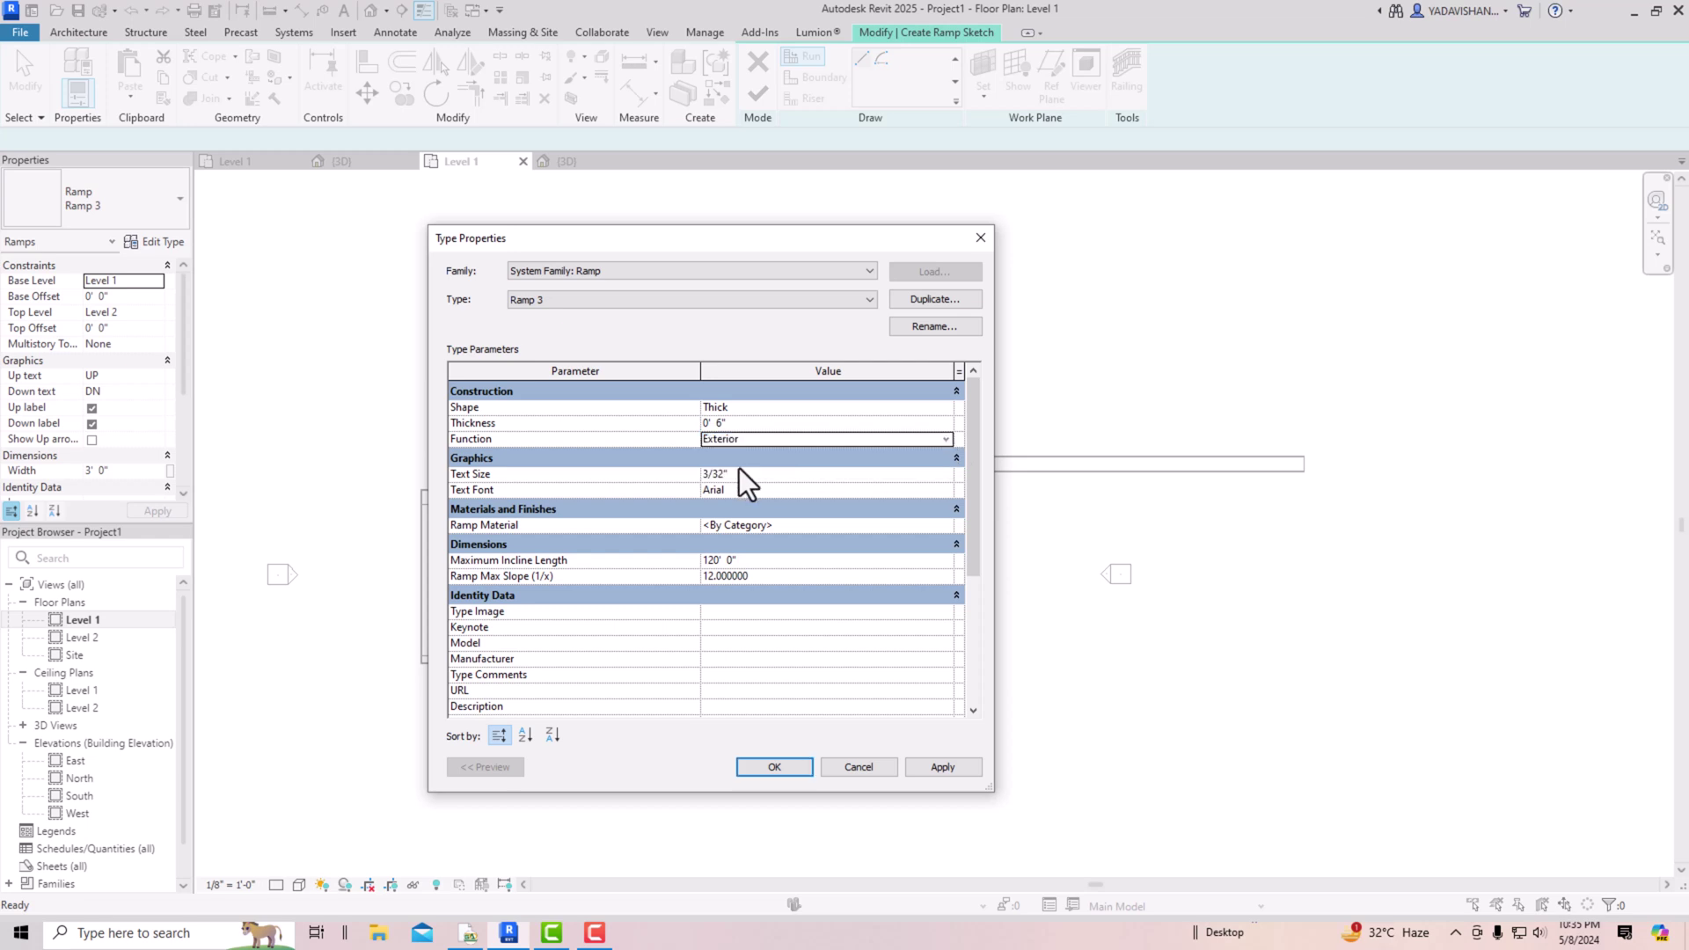
pyautogui.click(759, 530)
pyautogui.click(948, 526)
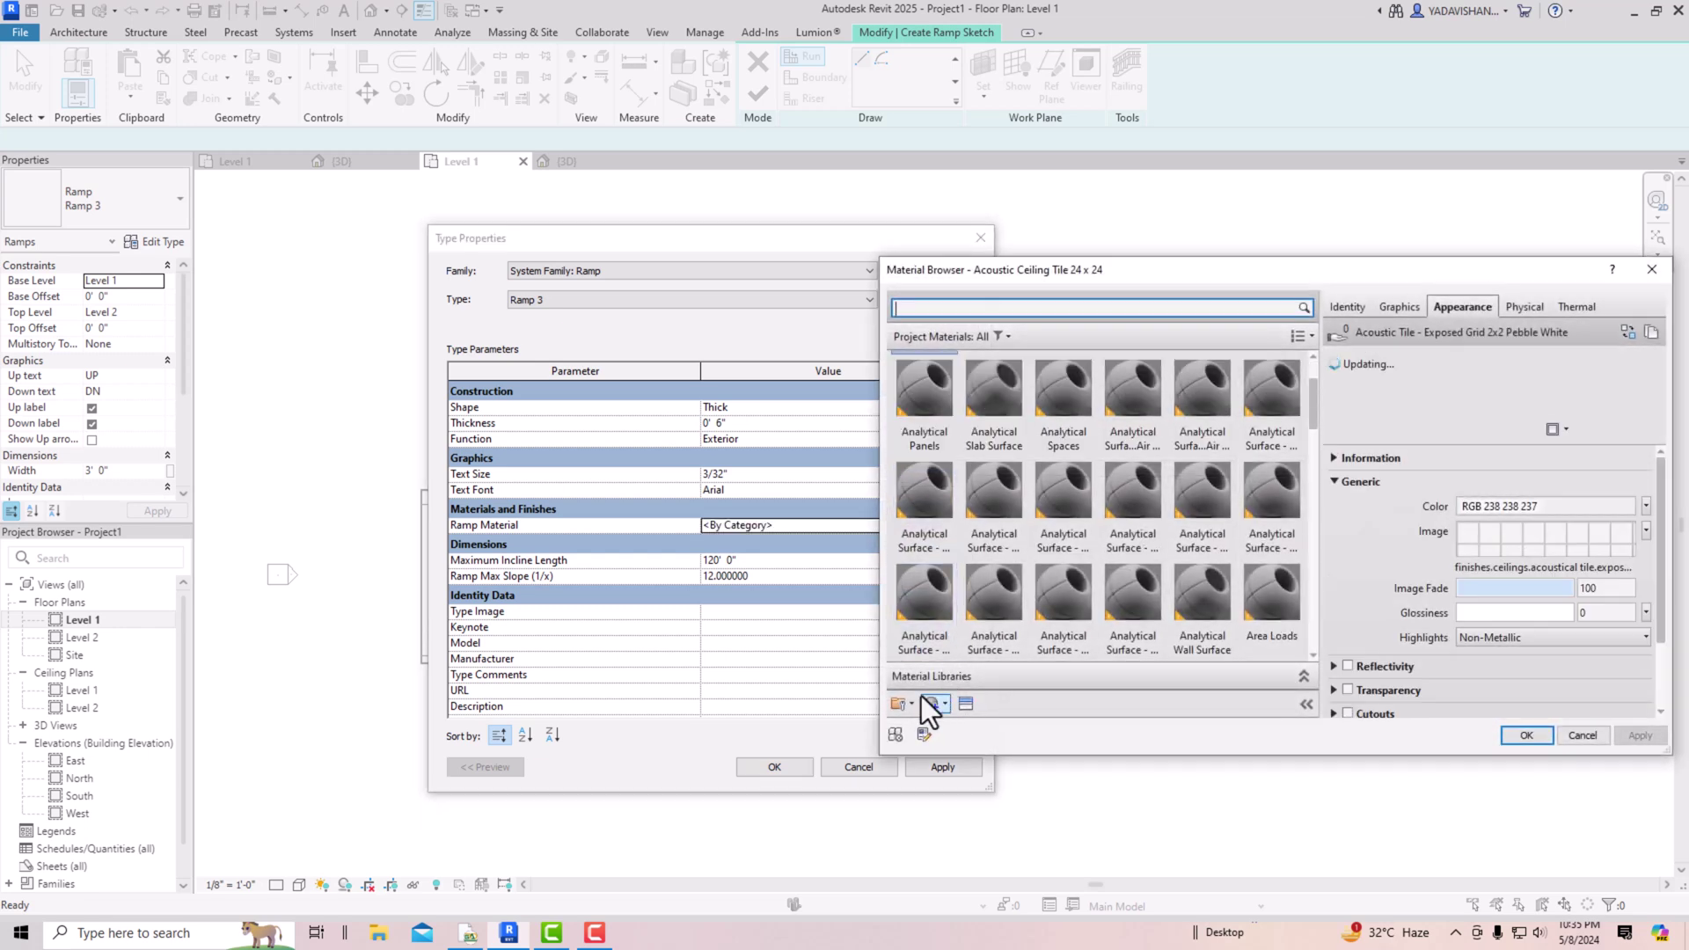
pyautogui.click(944, 704)
pyautogui.click(957, 728)
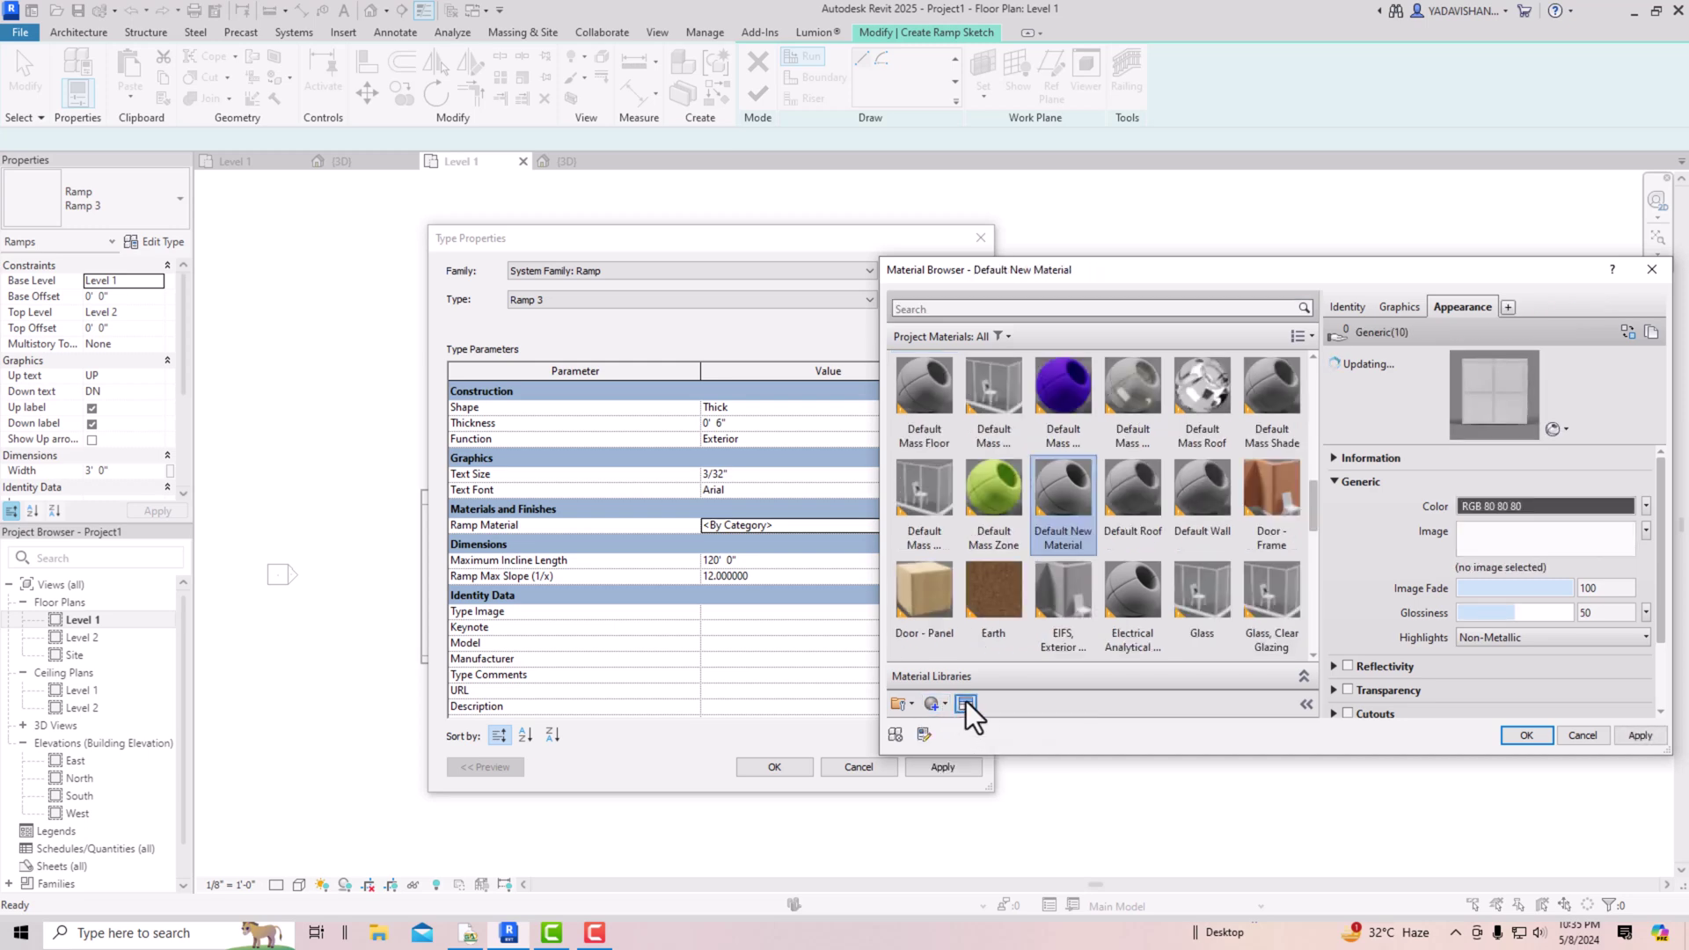
# Step: Search the appearance assets for concrete, give the new material the Smooth Precast Structural appearance, and assign it to the ramp type
pyautogui.click(966, 703)
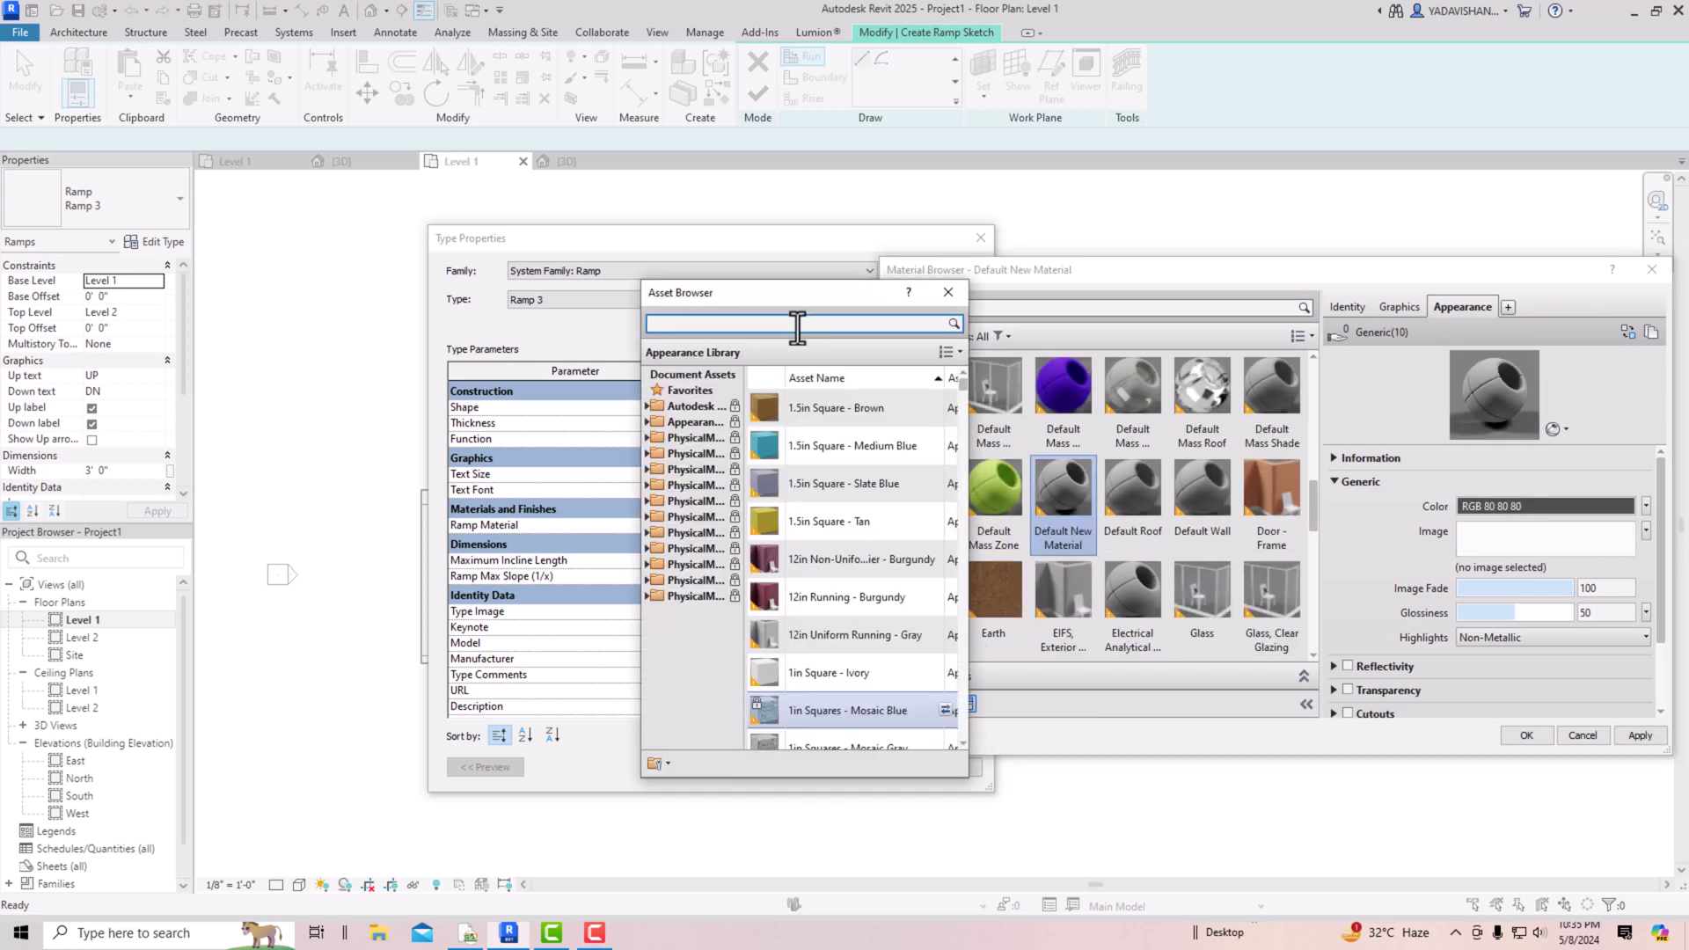
pyautogui.write('concrete')
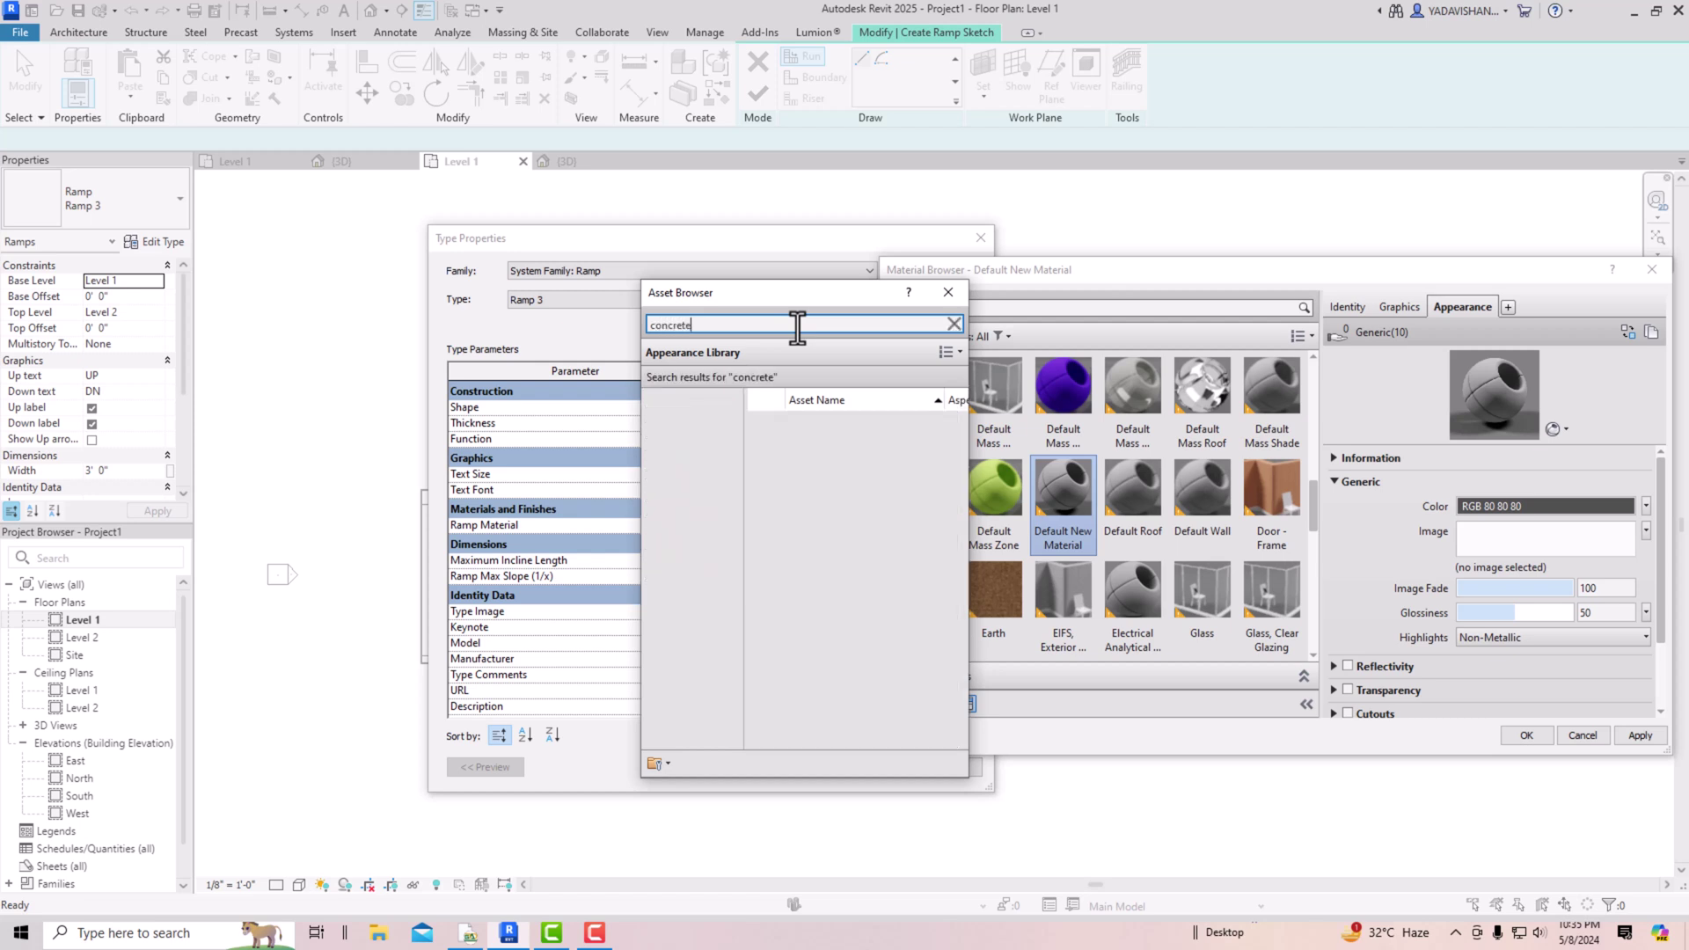
pyautogui.click(826, 697)
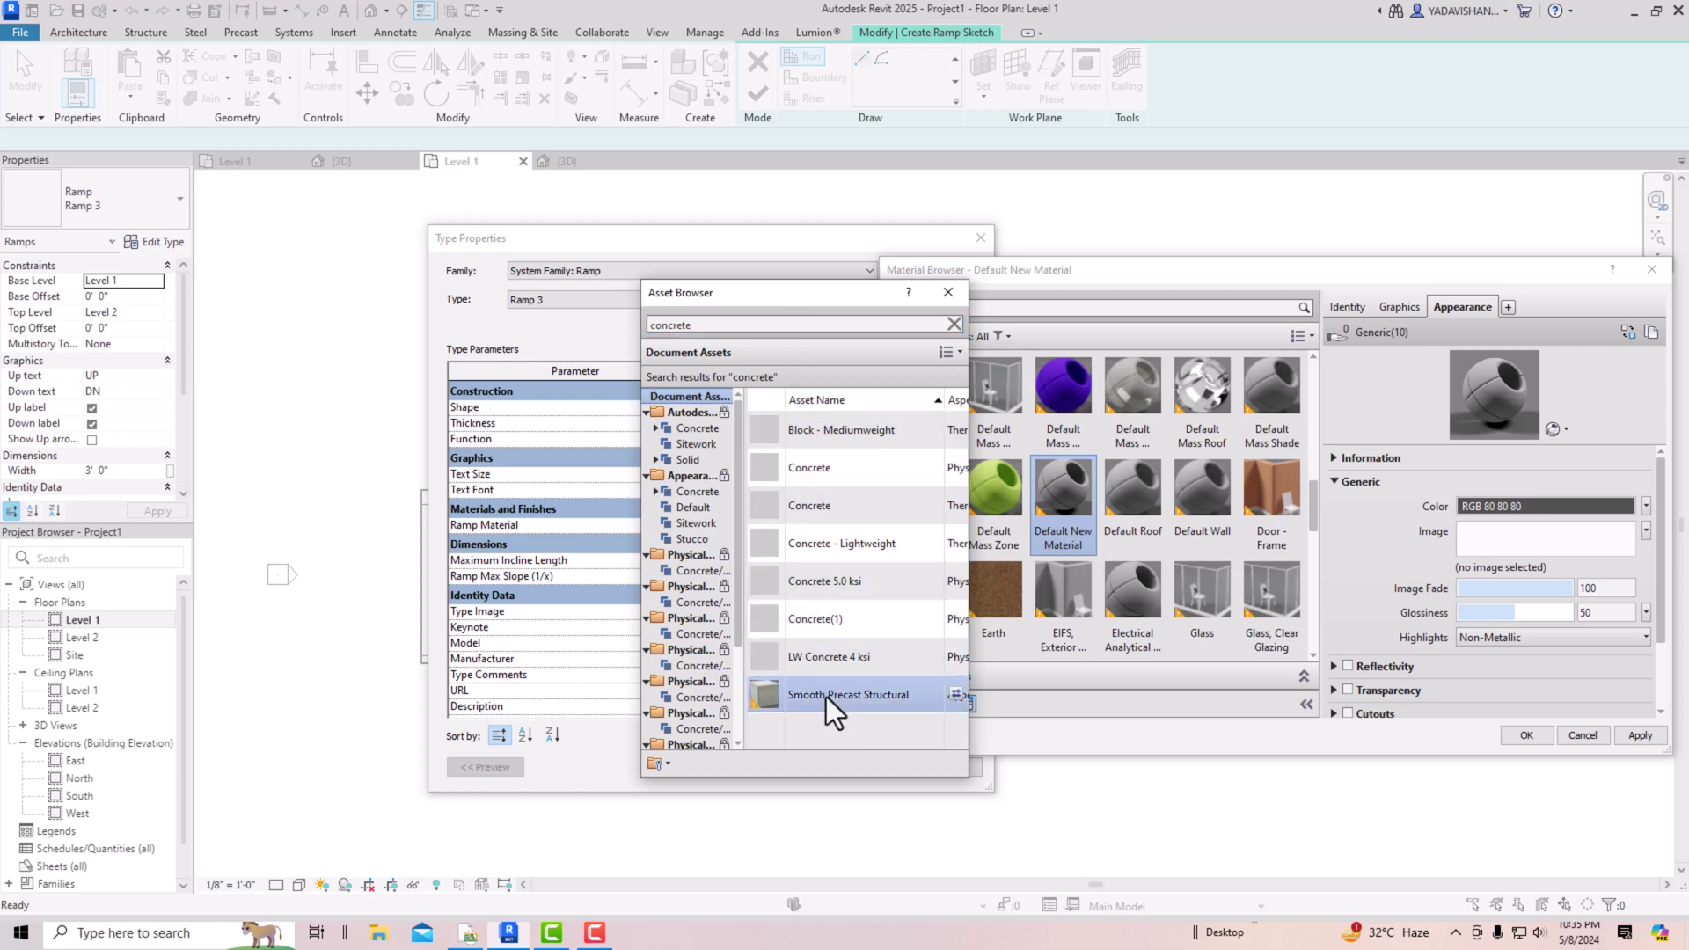
pyautogui.doubleClick(826, 697)
pyautogui.click(948, 293)
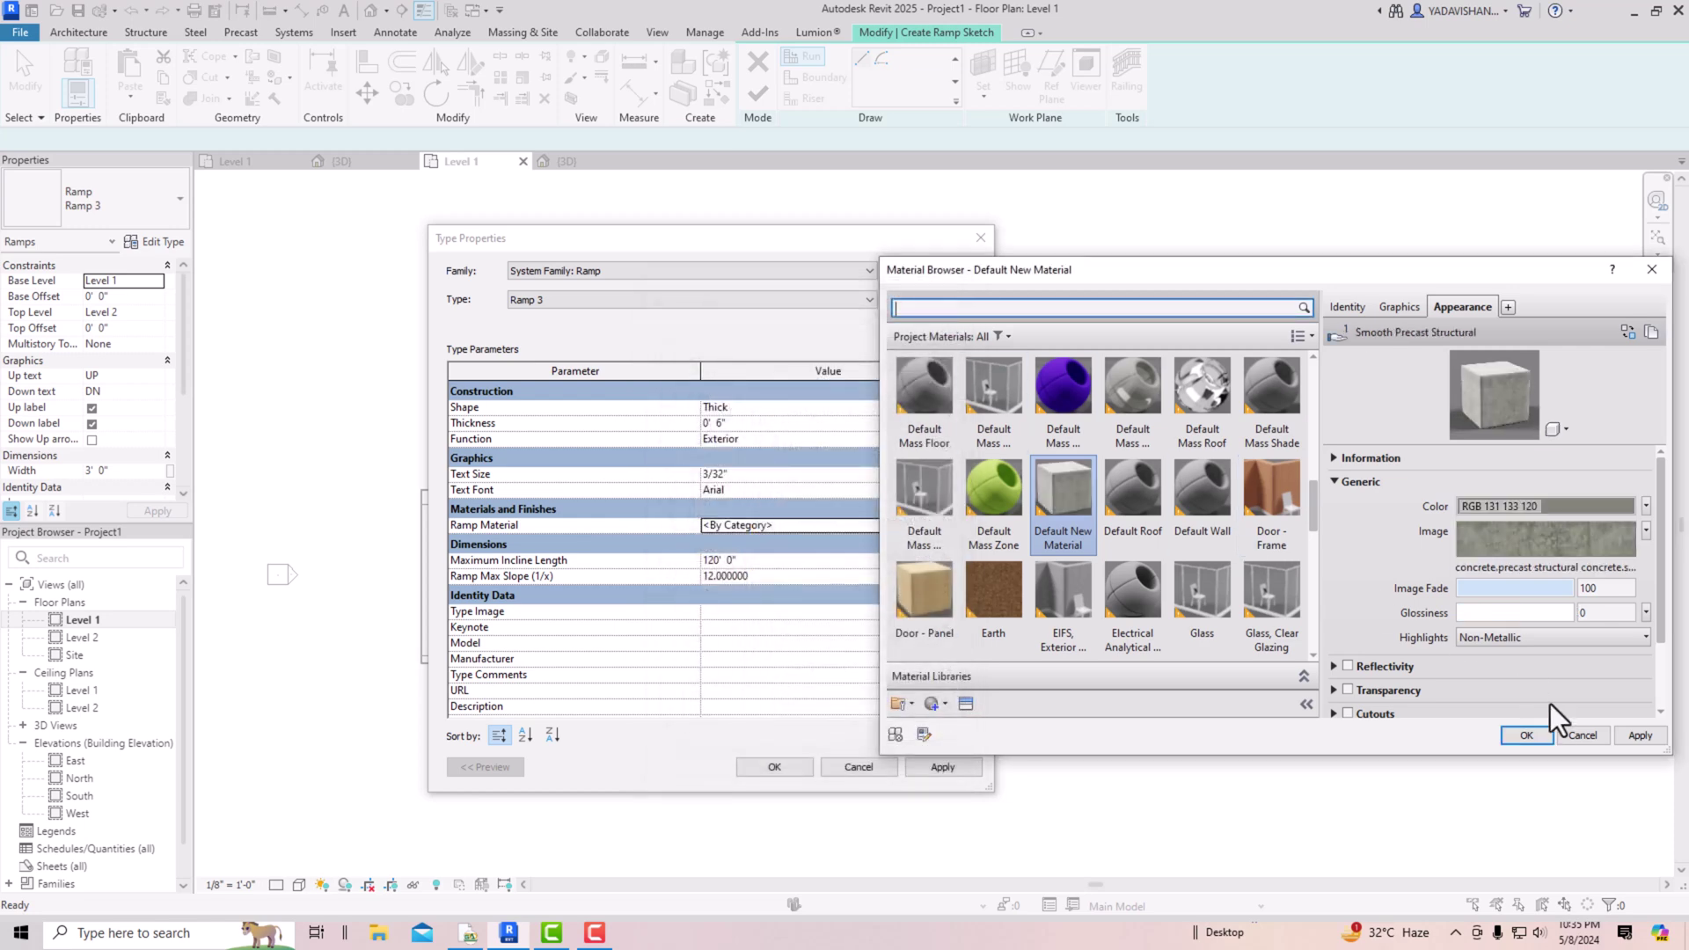
pyautogui.click(1515, 739)
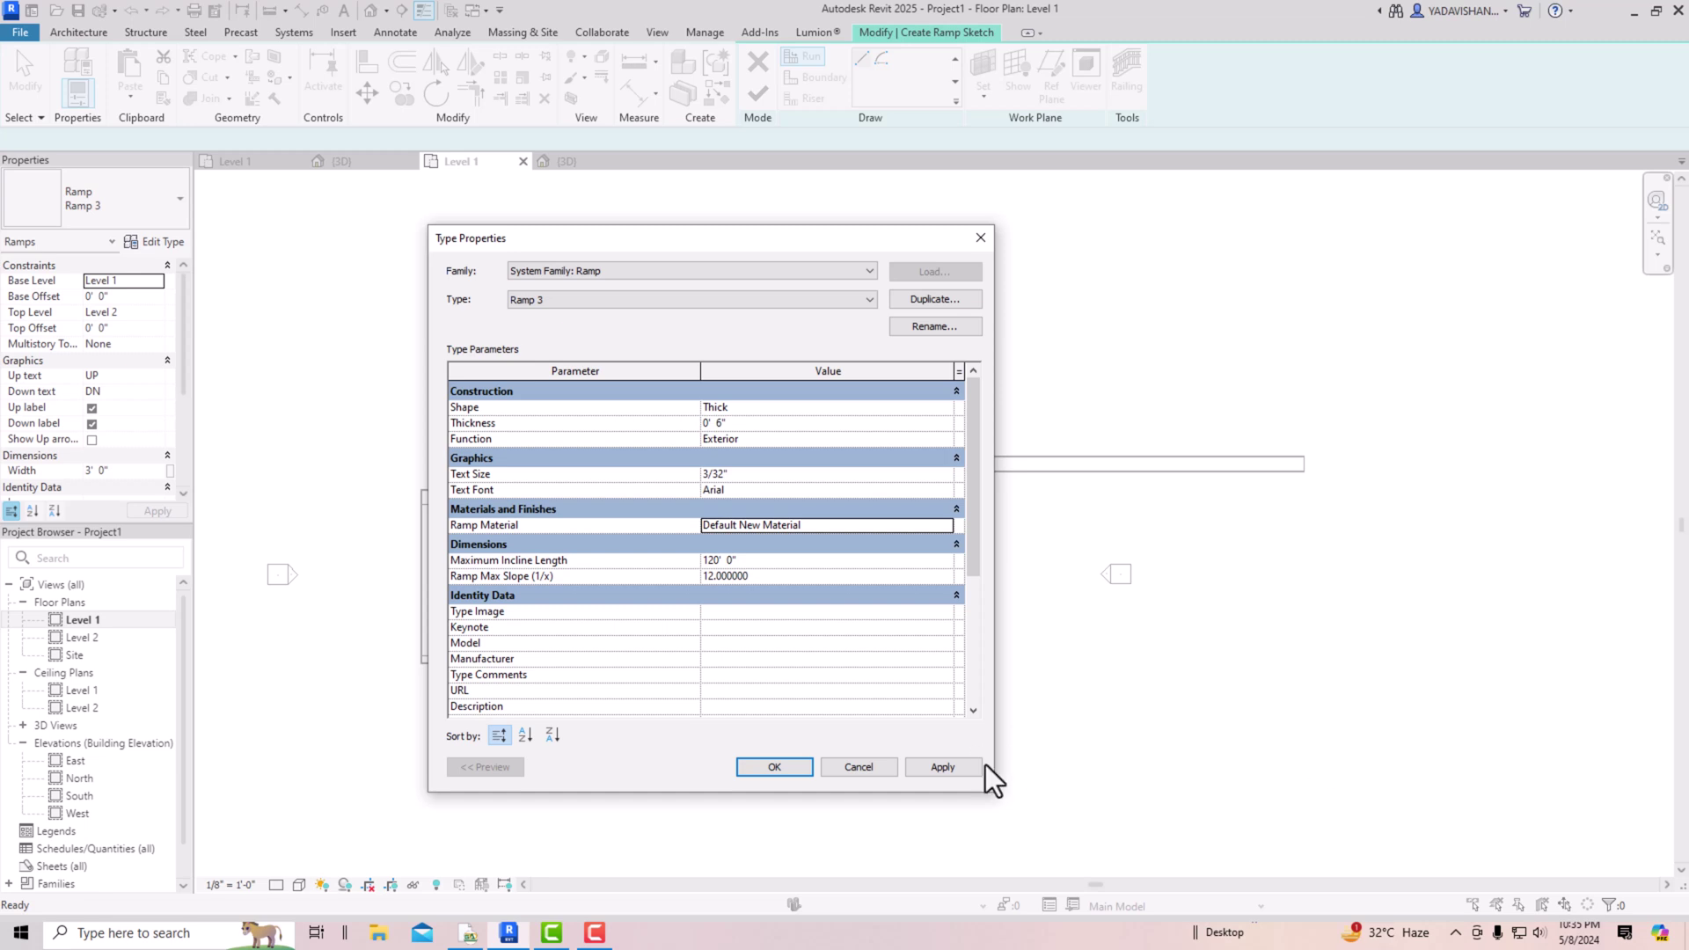
pyautogui.click(943, 767)
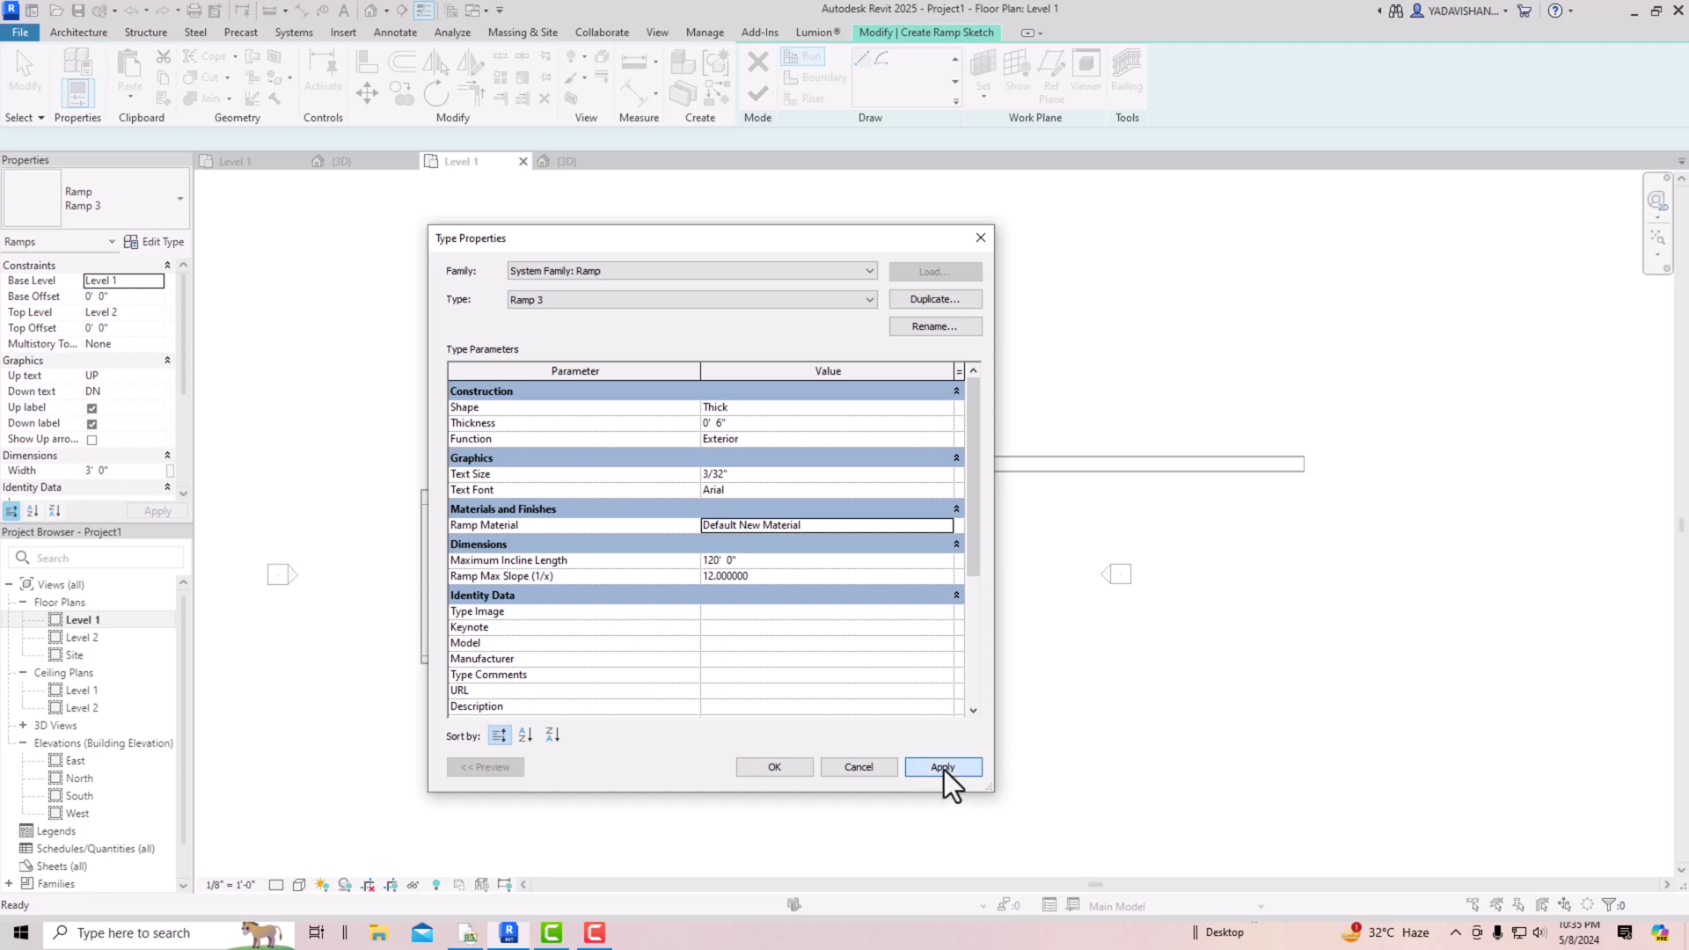
pyautogui.click(778, 768)
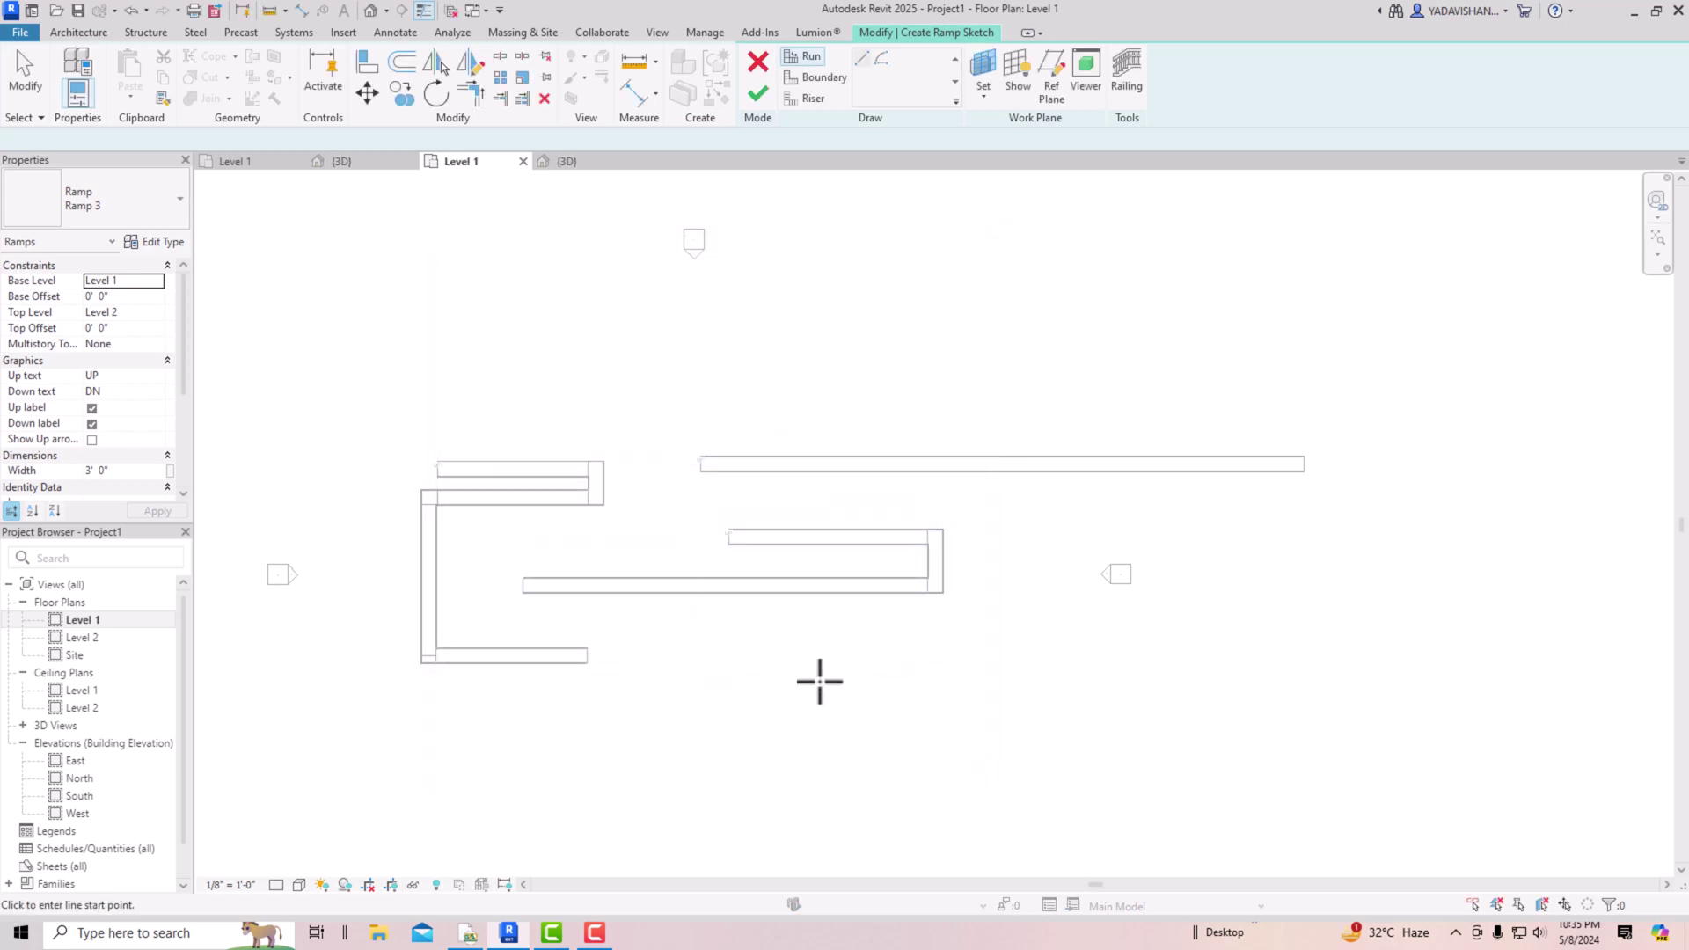
# Step: Sketch a straight horizontal 120' run heading east, southeast of the two-run ramp, and finish the ramp
pyautogui.click(758, 95)
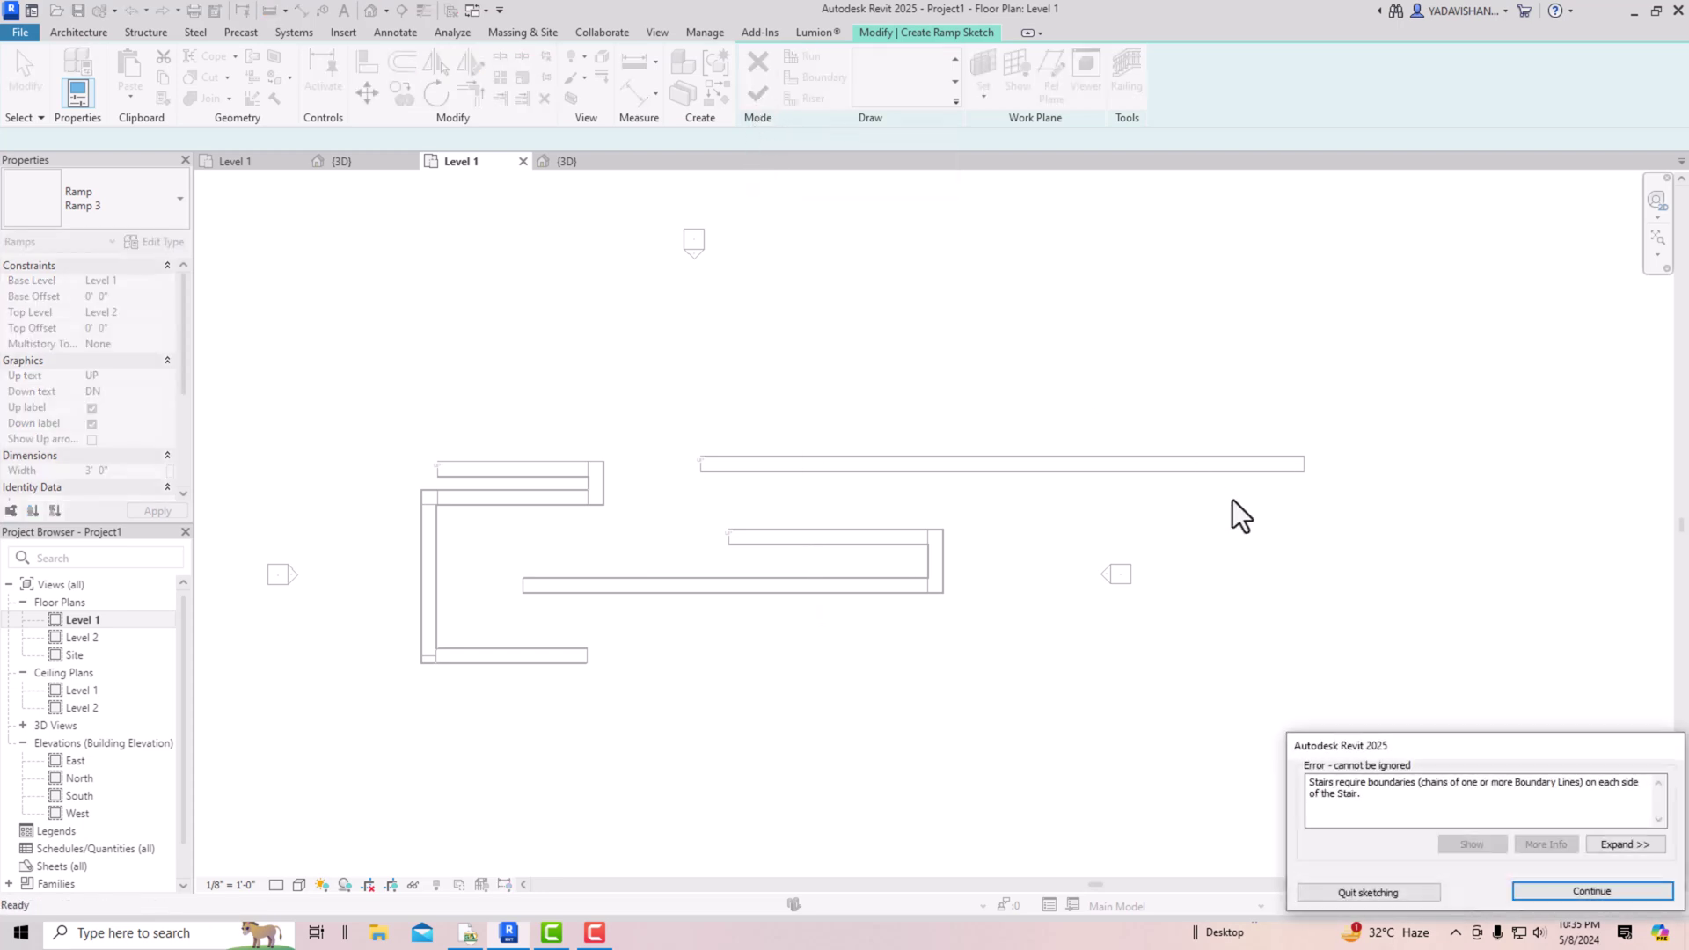
pyautogui.click(1550, 892)
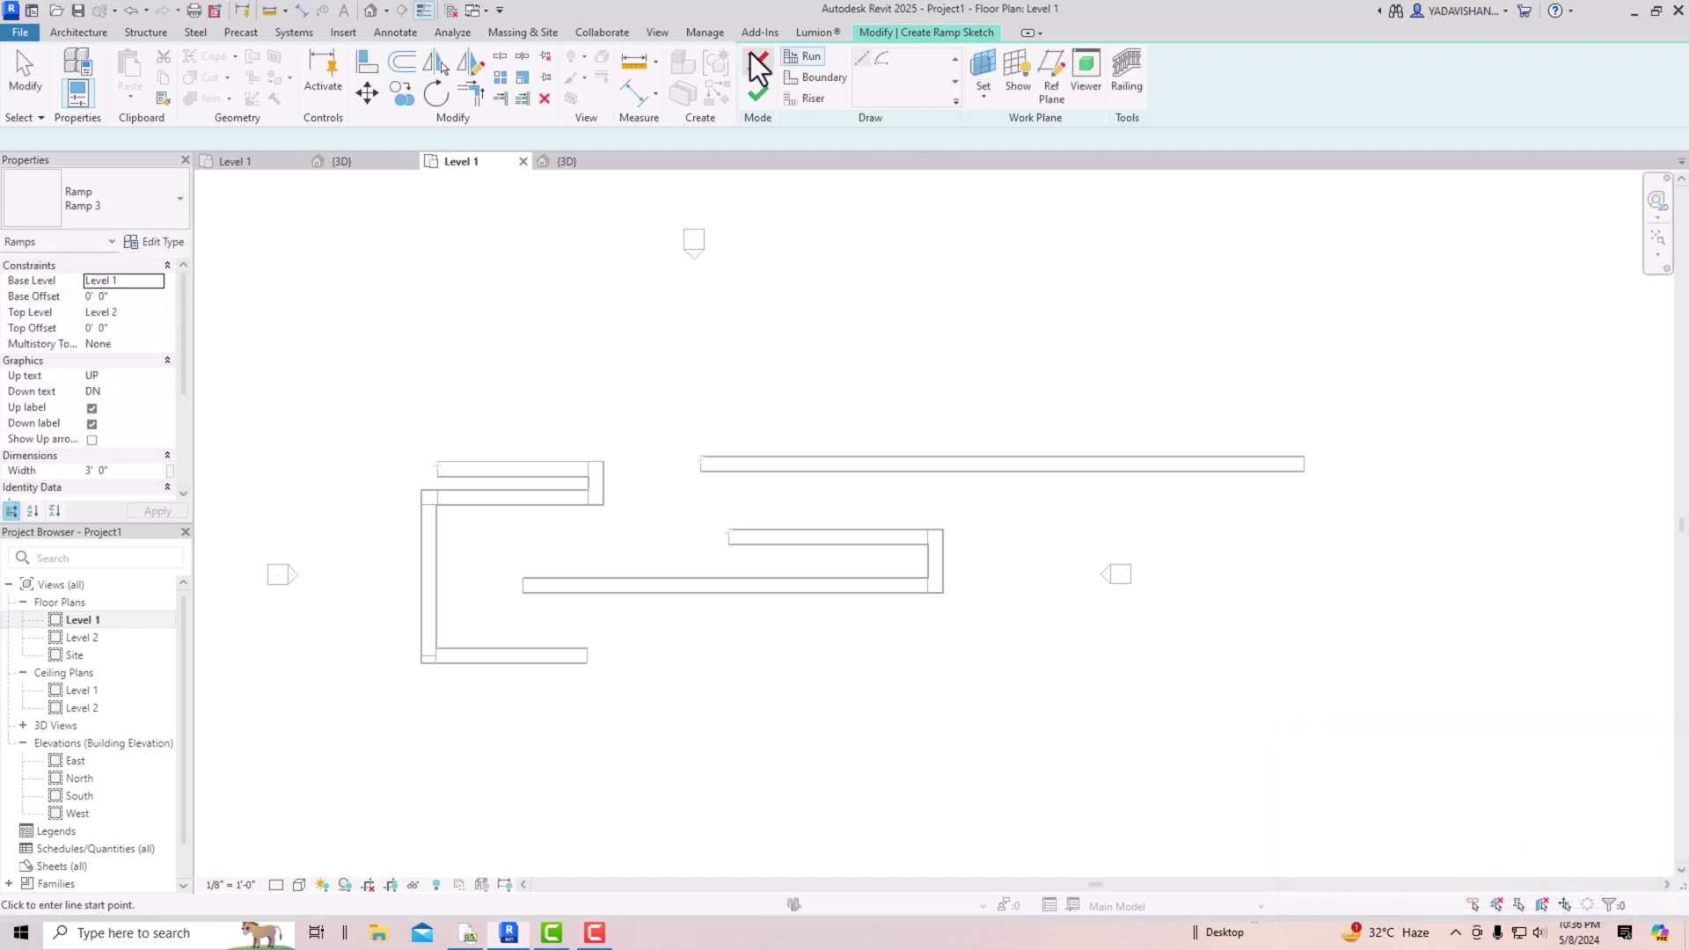
pyautogui.click(1001, 665)
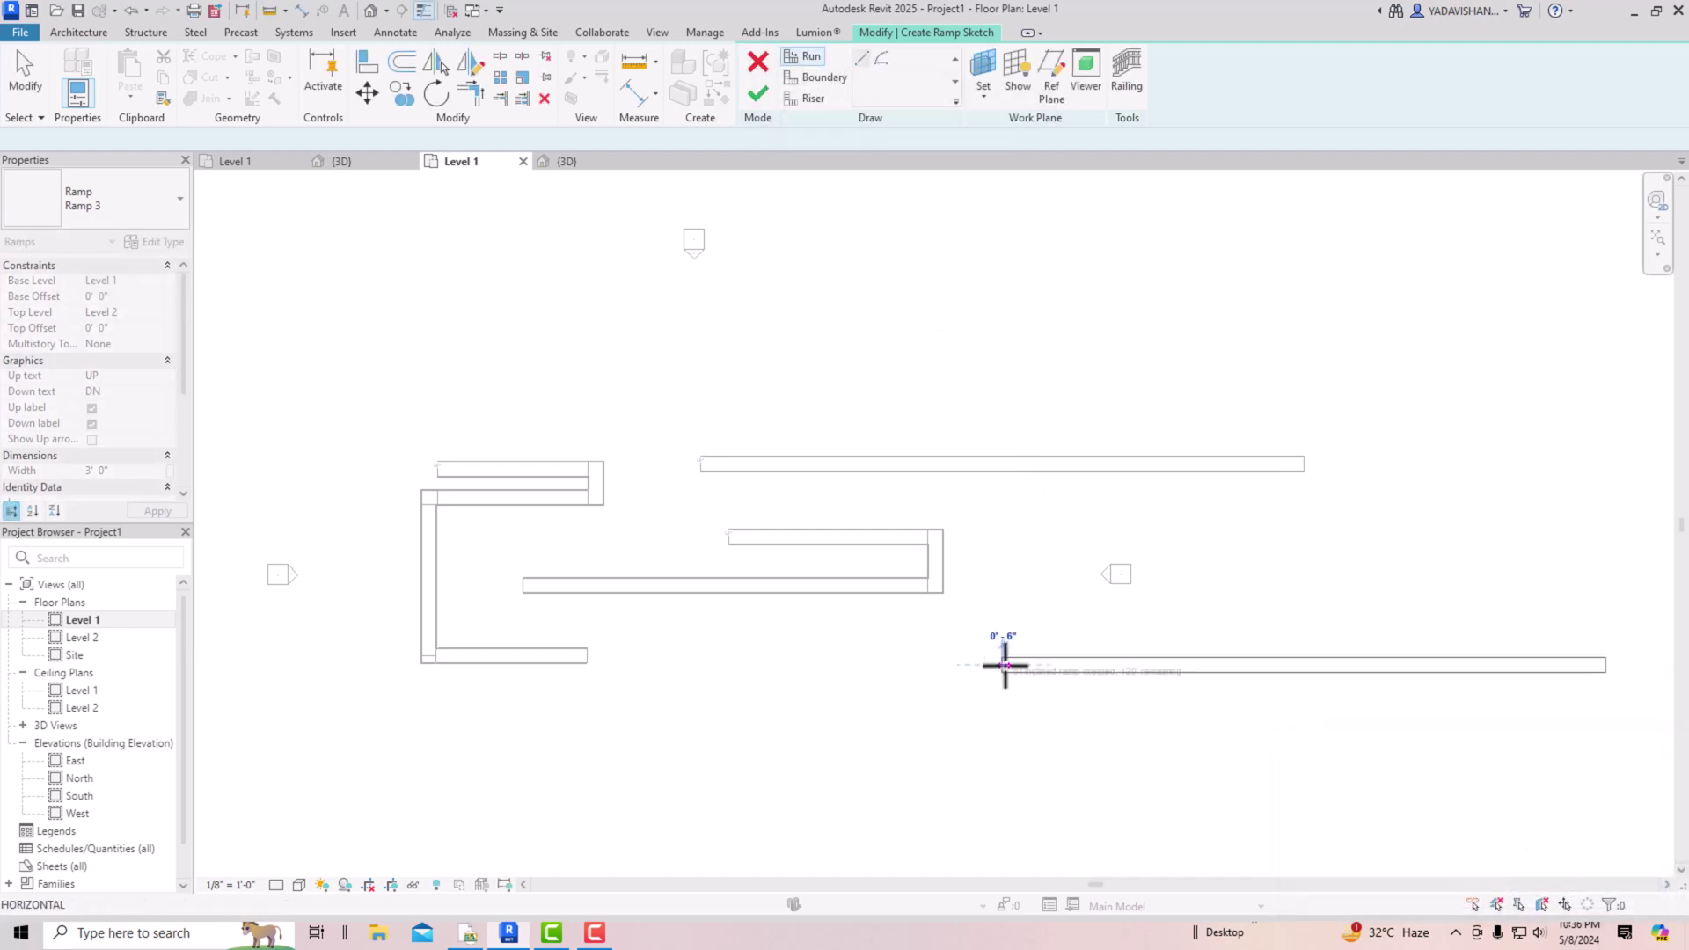
pyautogui.click(1608, 665)
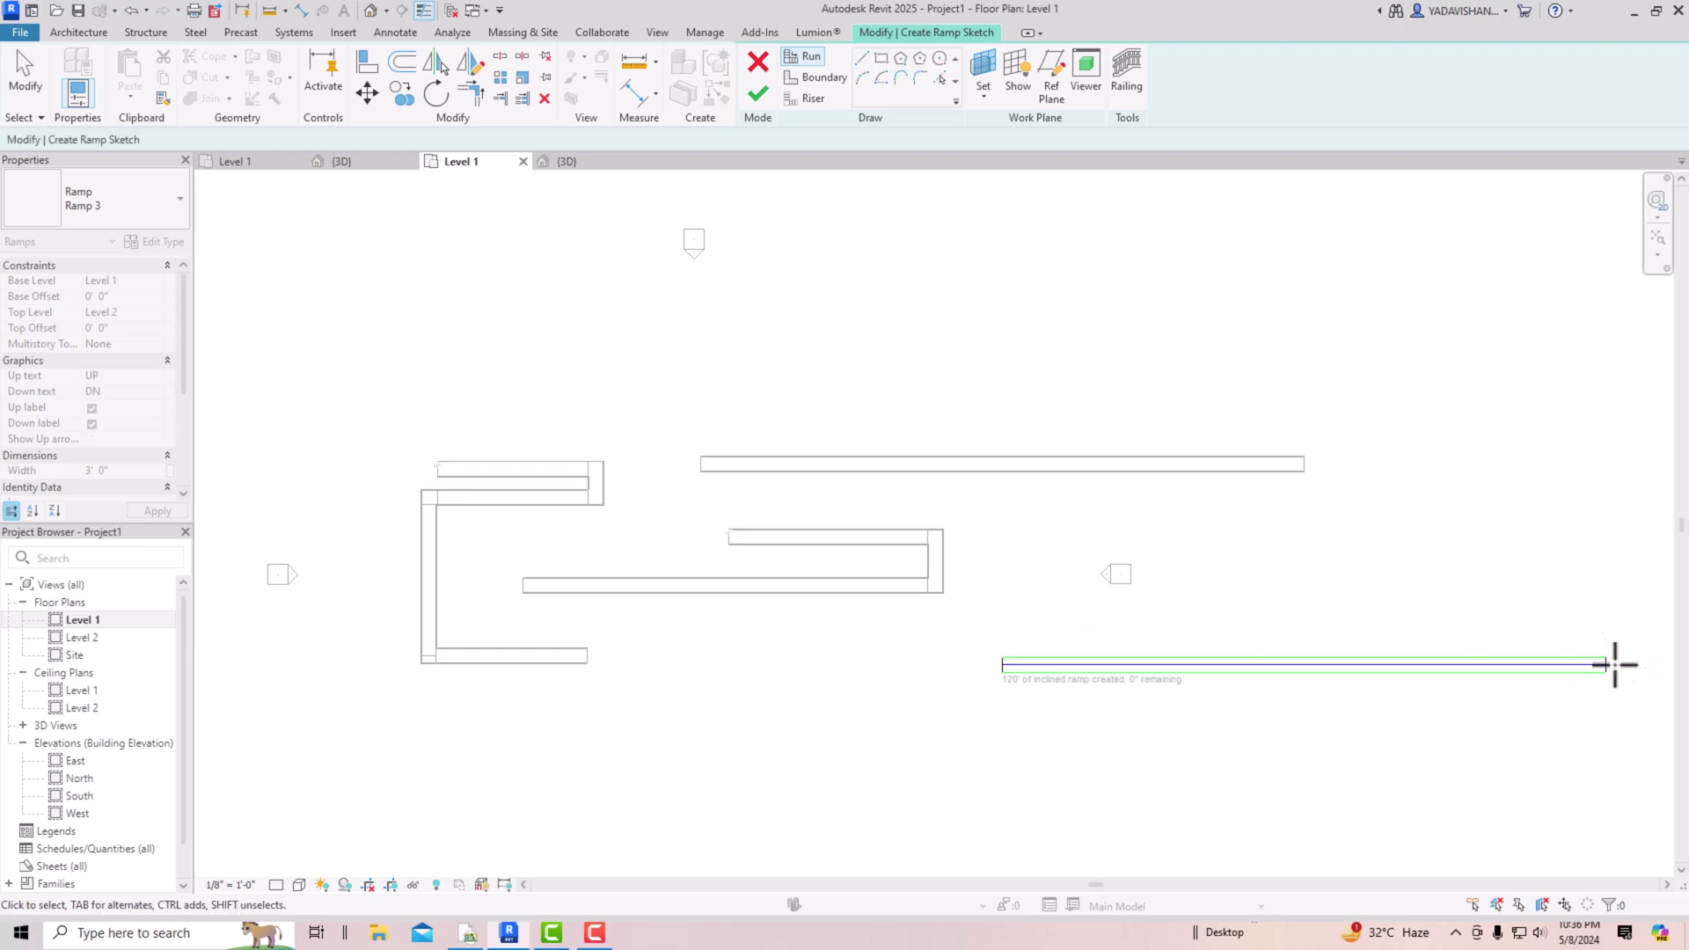
pyautogui.click(760, 97)
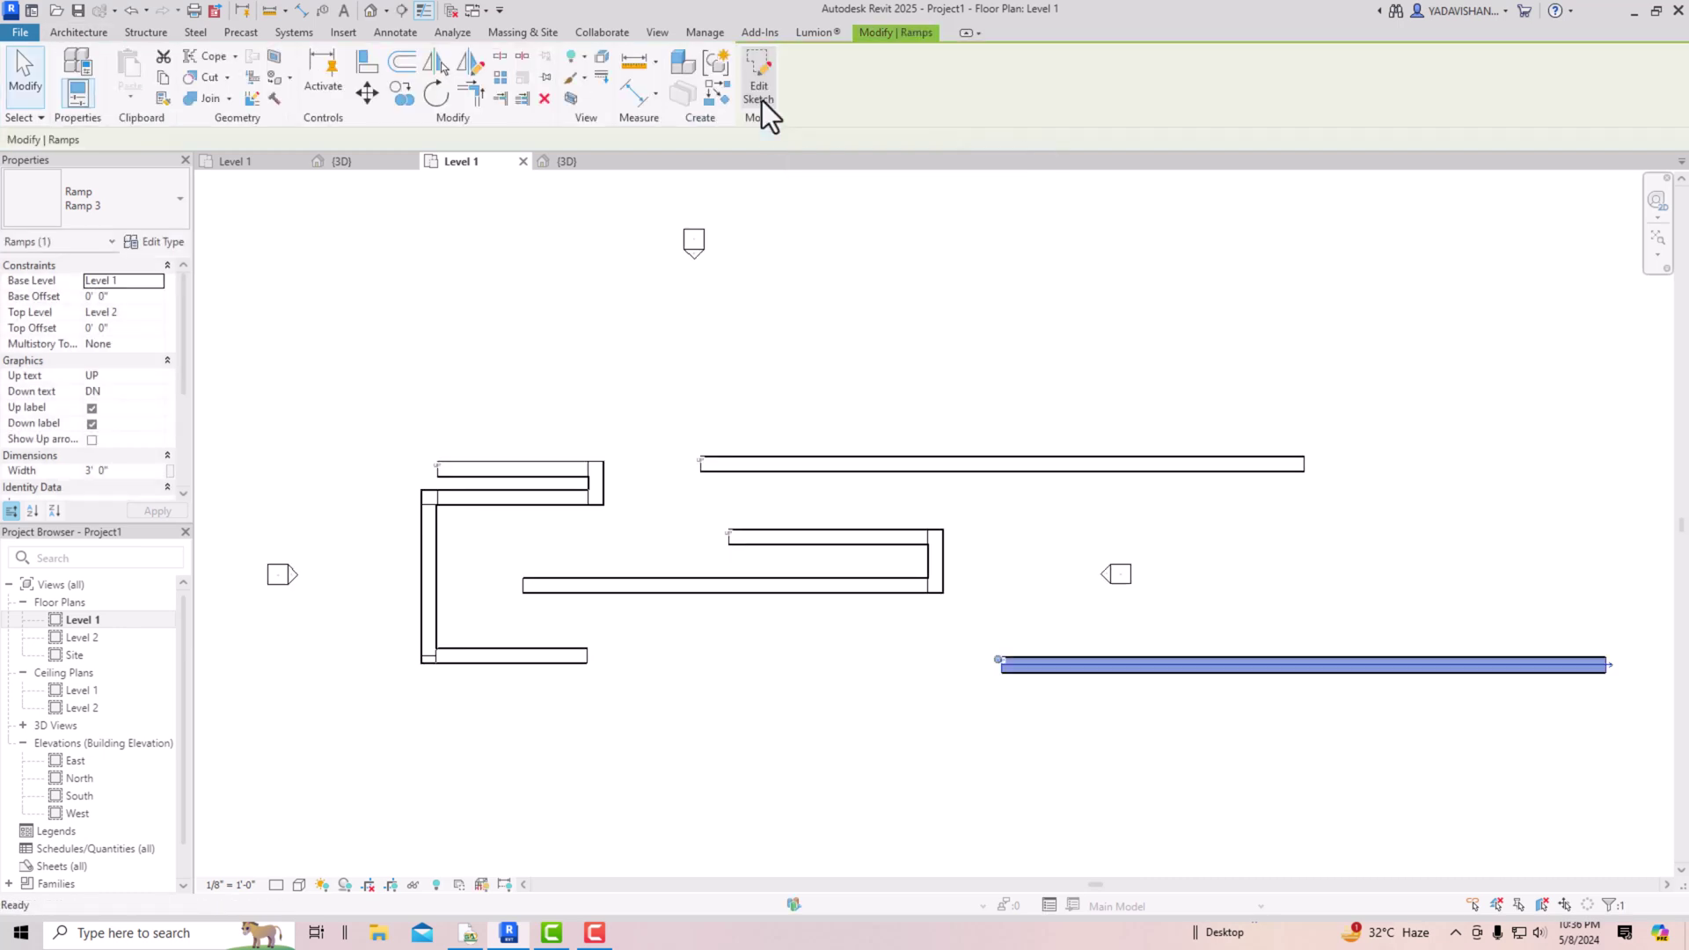
# Step: Show the ramps in an isometric 3D view with material textures displayed and inspect the concrete surface of the ramp
pyautogui.click(1014, 331)
pyautogui.click(372, 11)
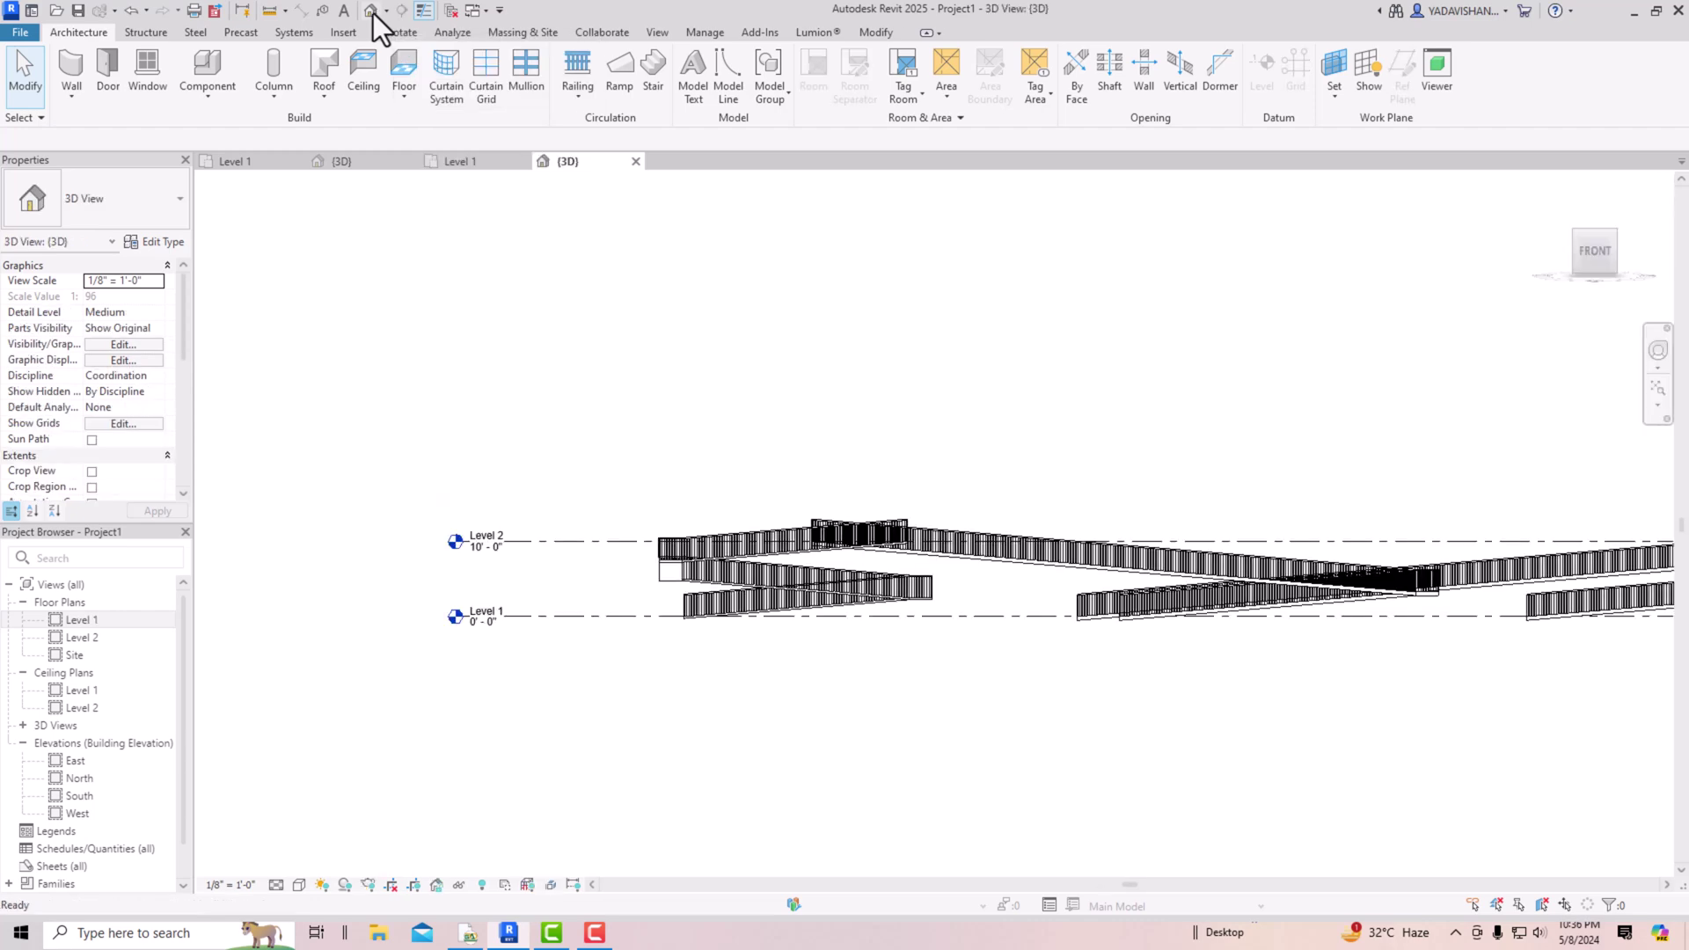
pyautogui.click(1607, 277)
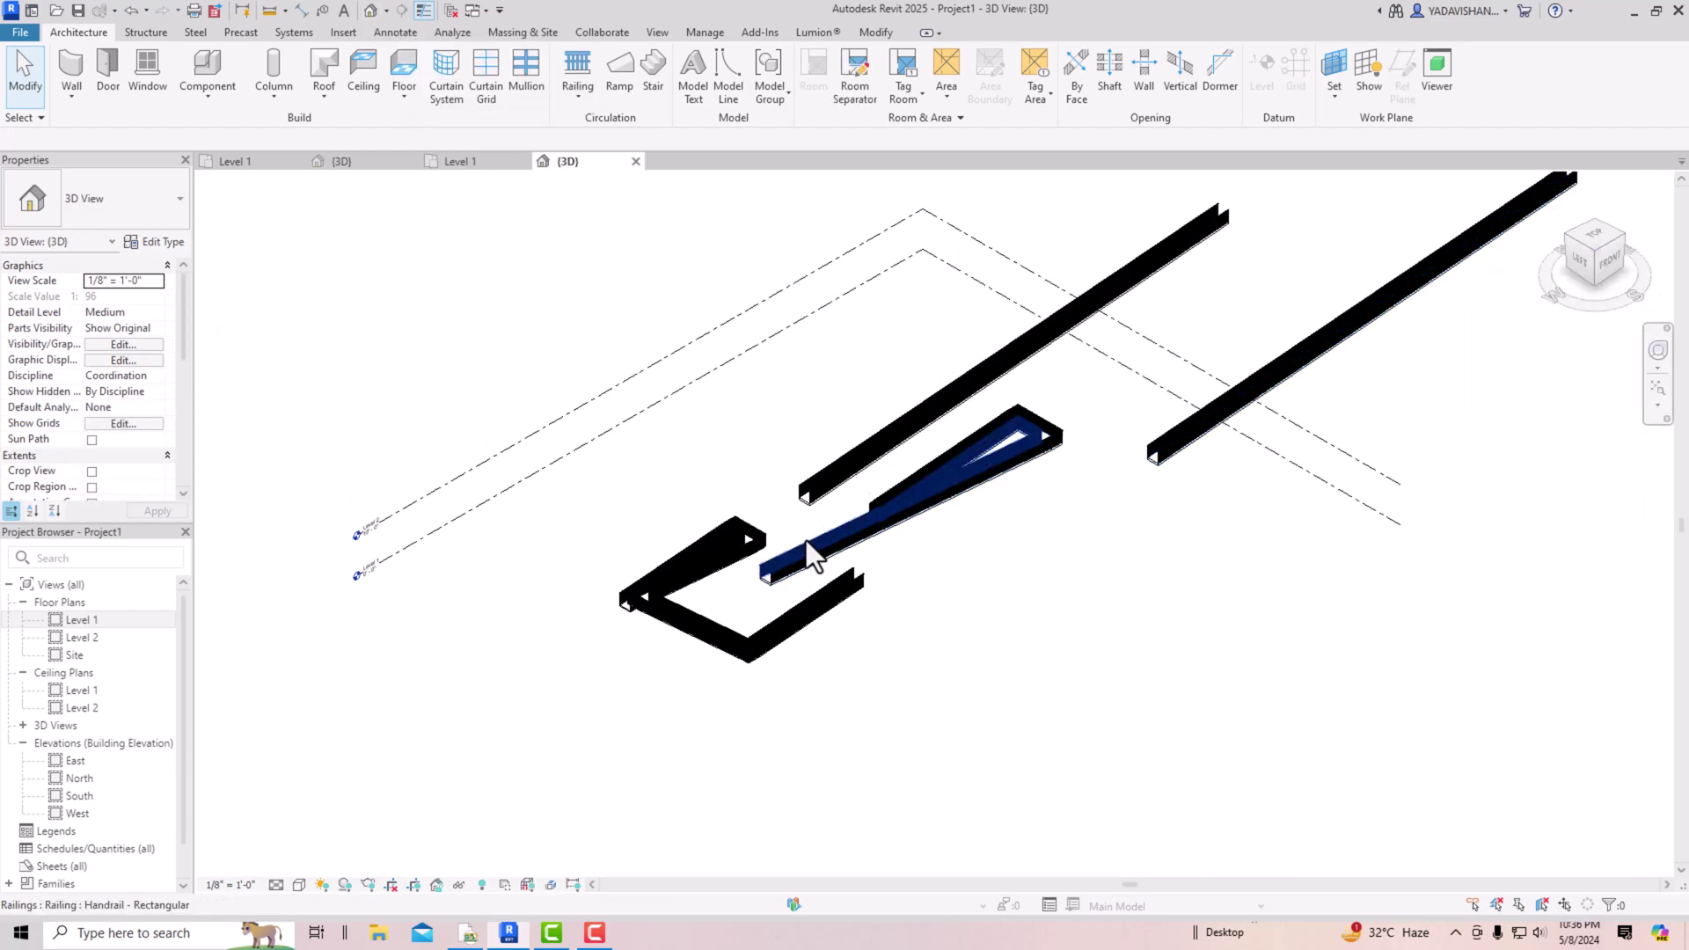
pyautogui.click(299, 885)
pyautogui.click(339, 834)
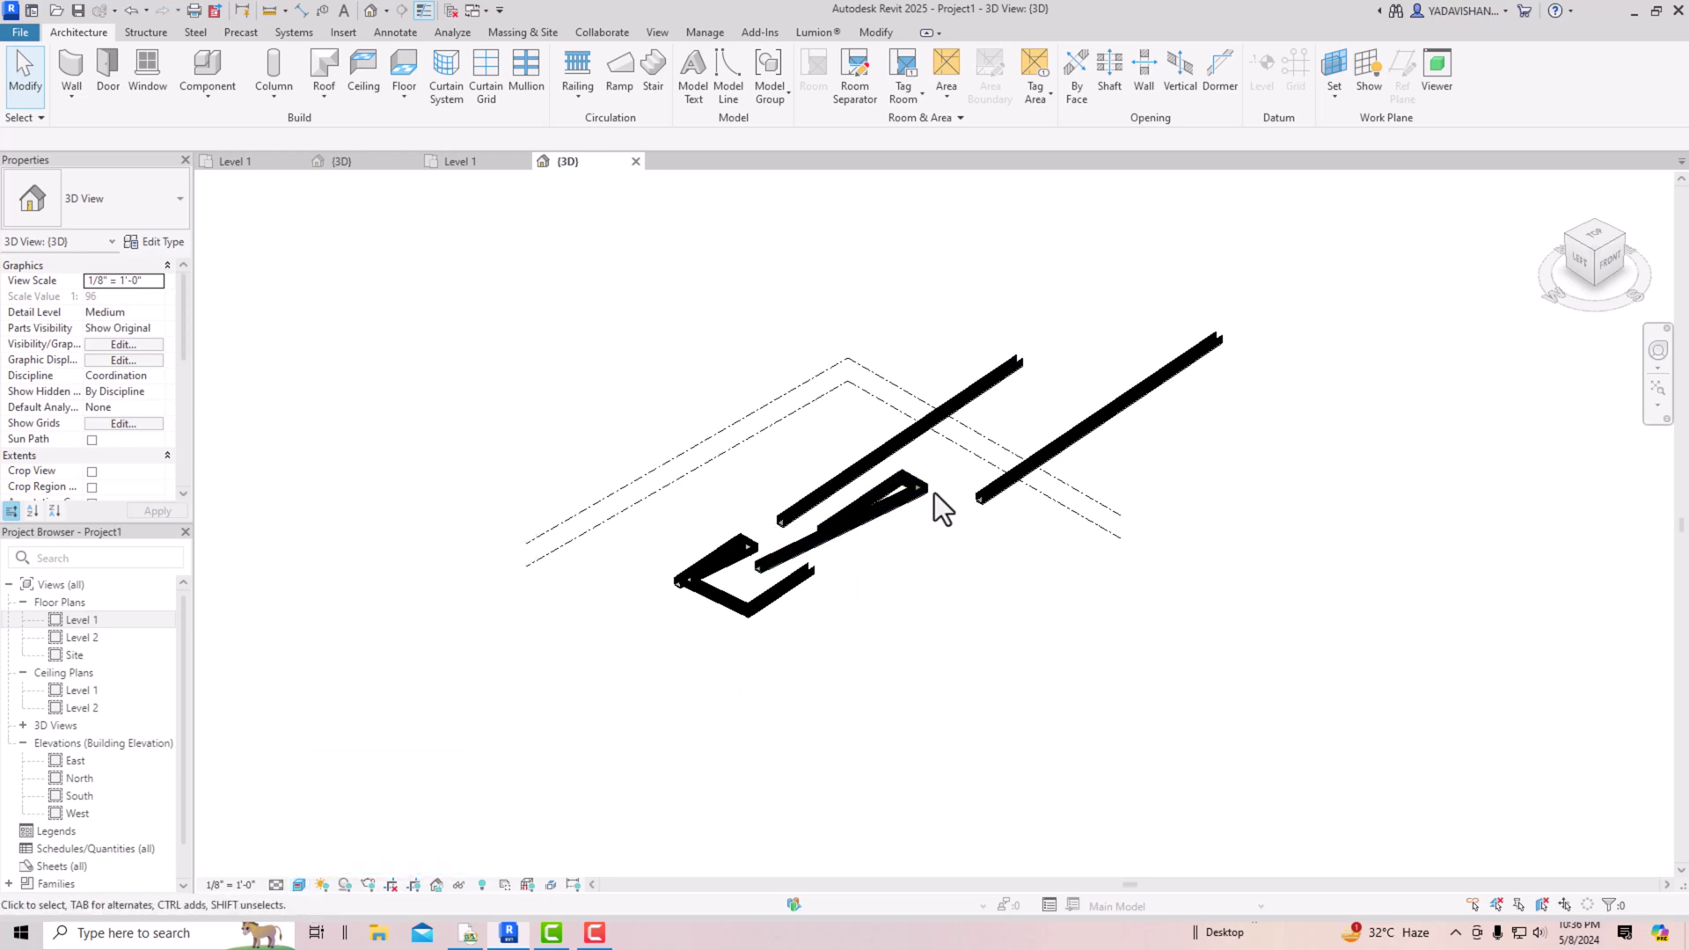
pyautogui.scroll(6, 983, 452)
pyautogui.scroll(8, 778, 588)
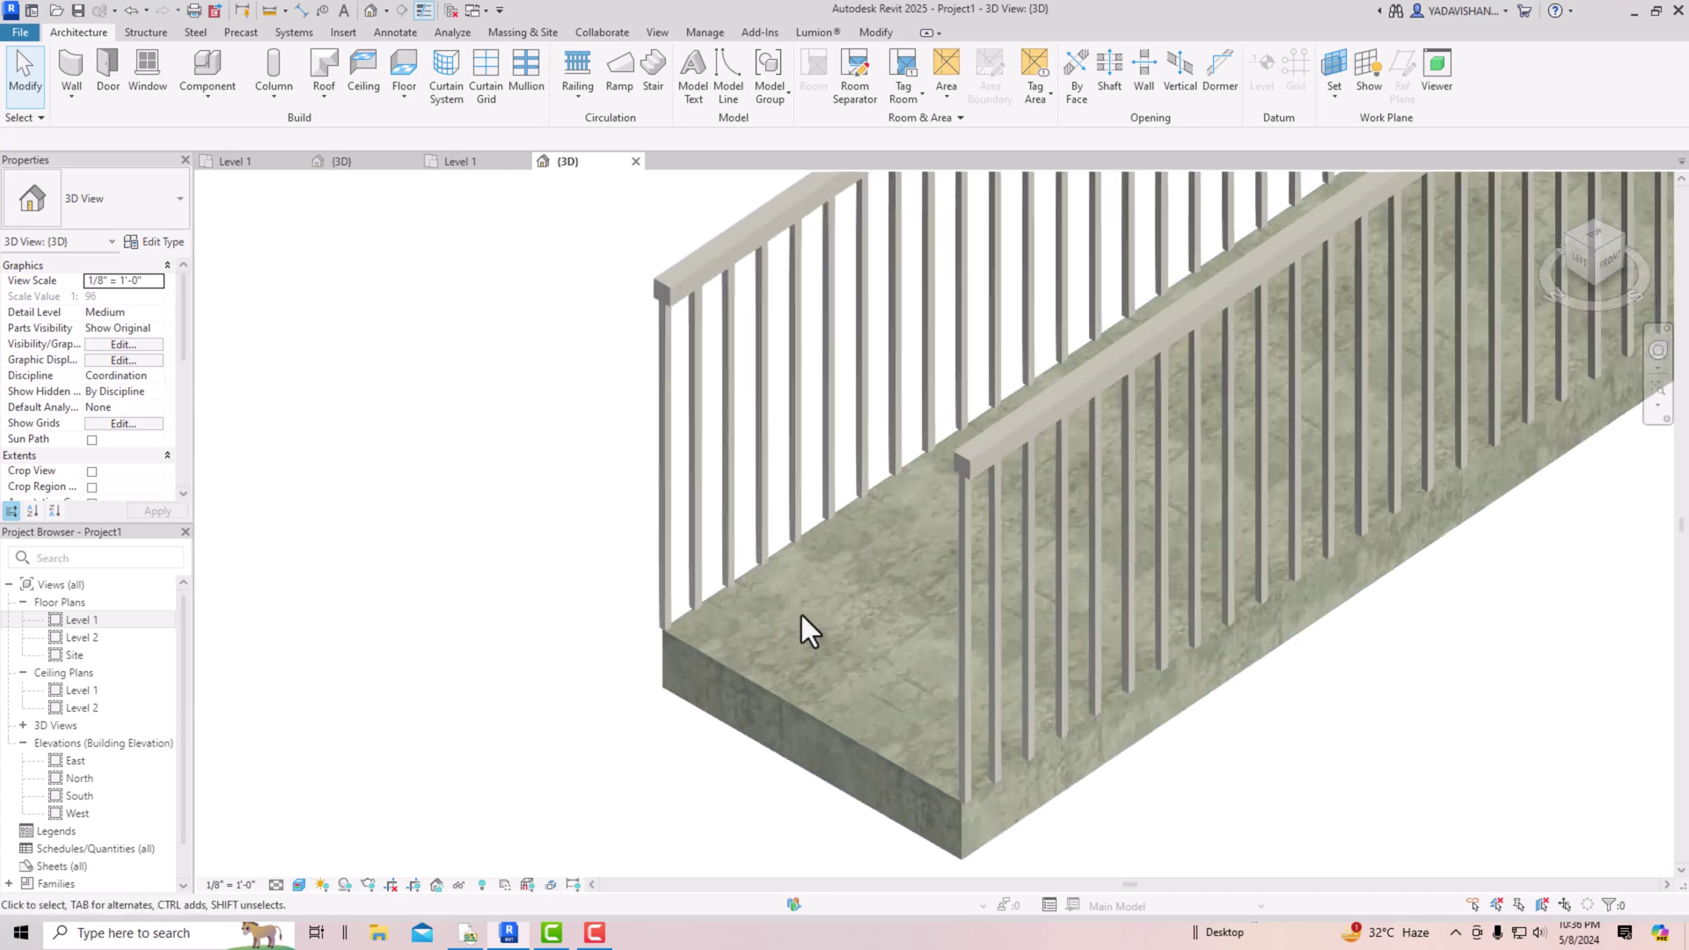
pyautogui.scroll(-2, 831, 677)
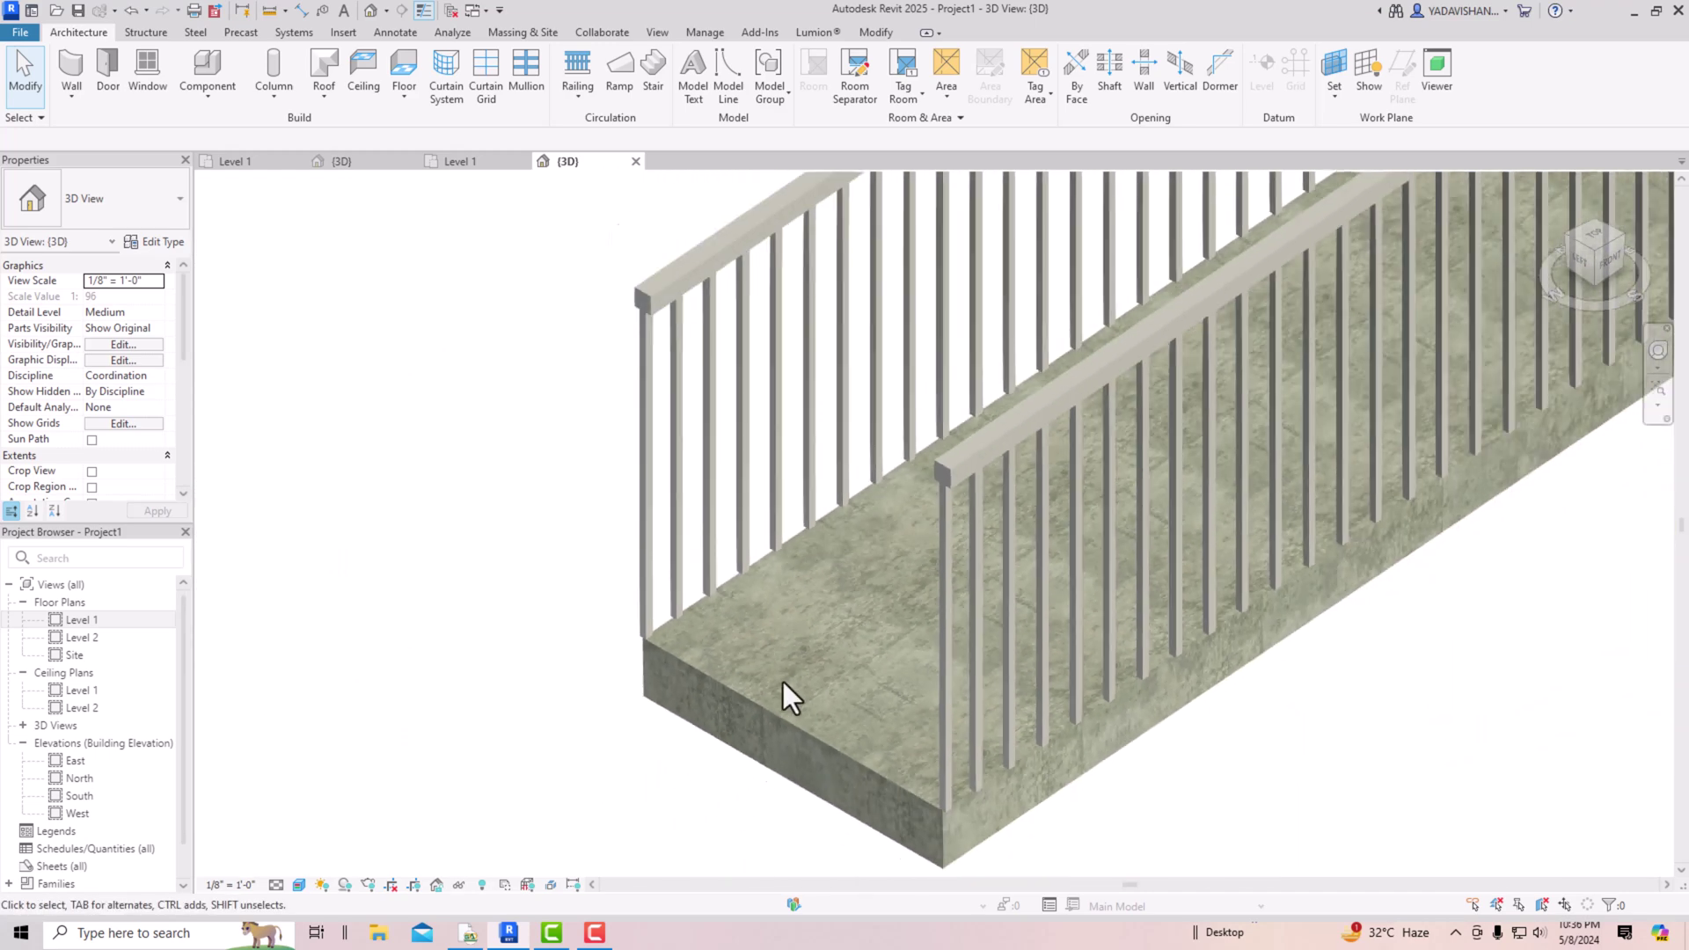
pyautogui.scroll(-6, 822, 699)
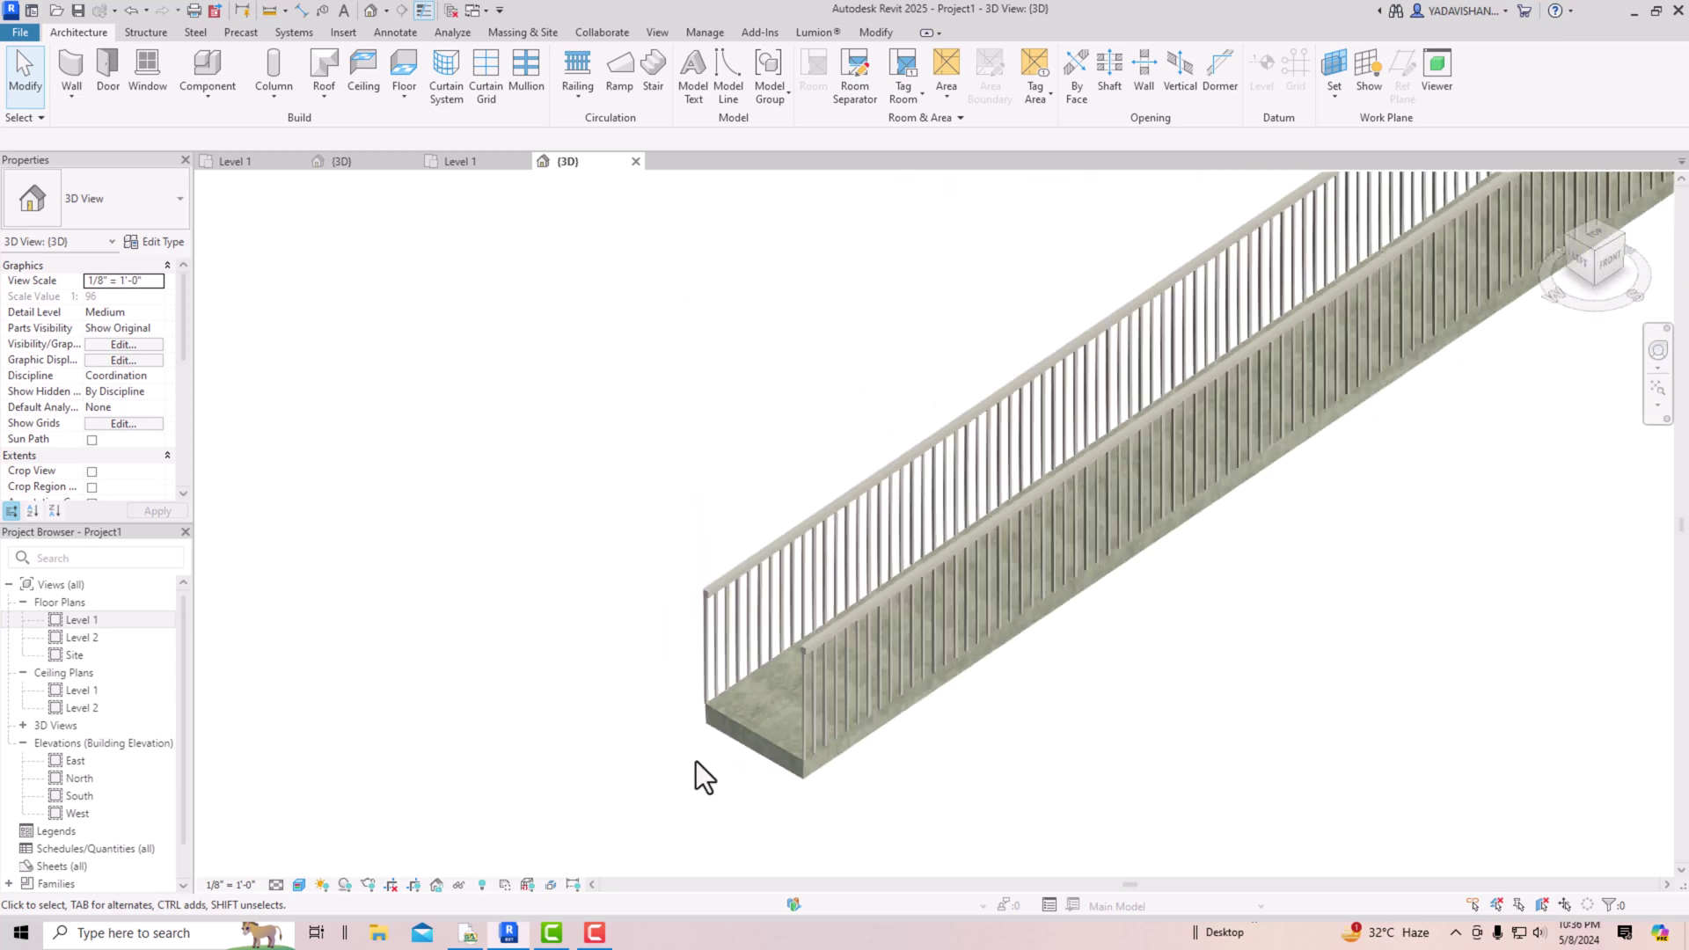
# Step: Change both railings of the southeast straight ramp to the Glass Panel - Bottom Fill type
pyautogui.click(799, 663)
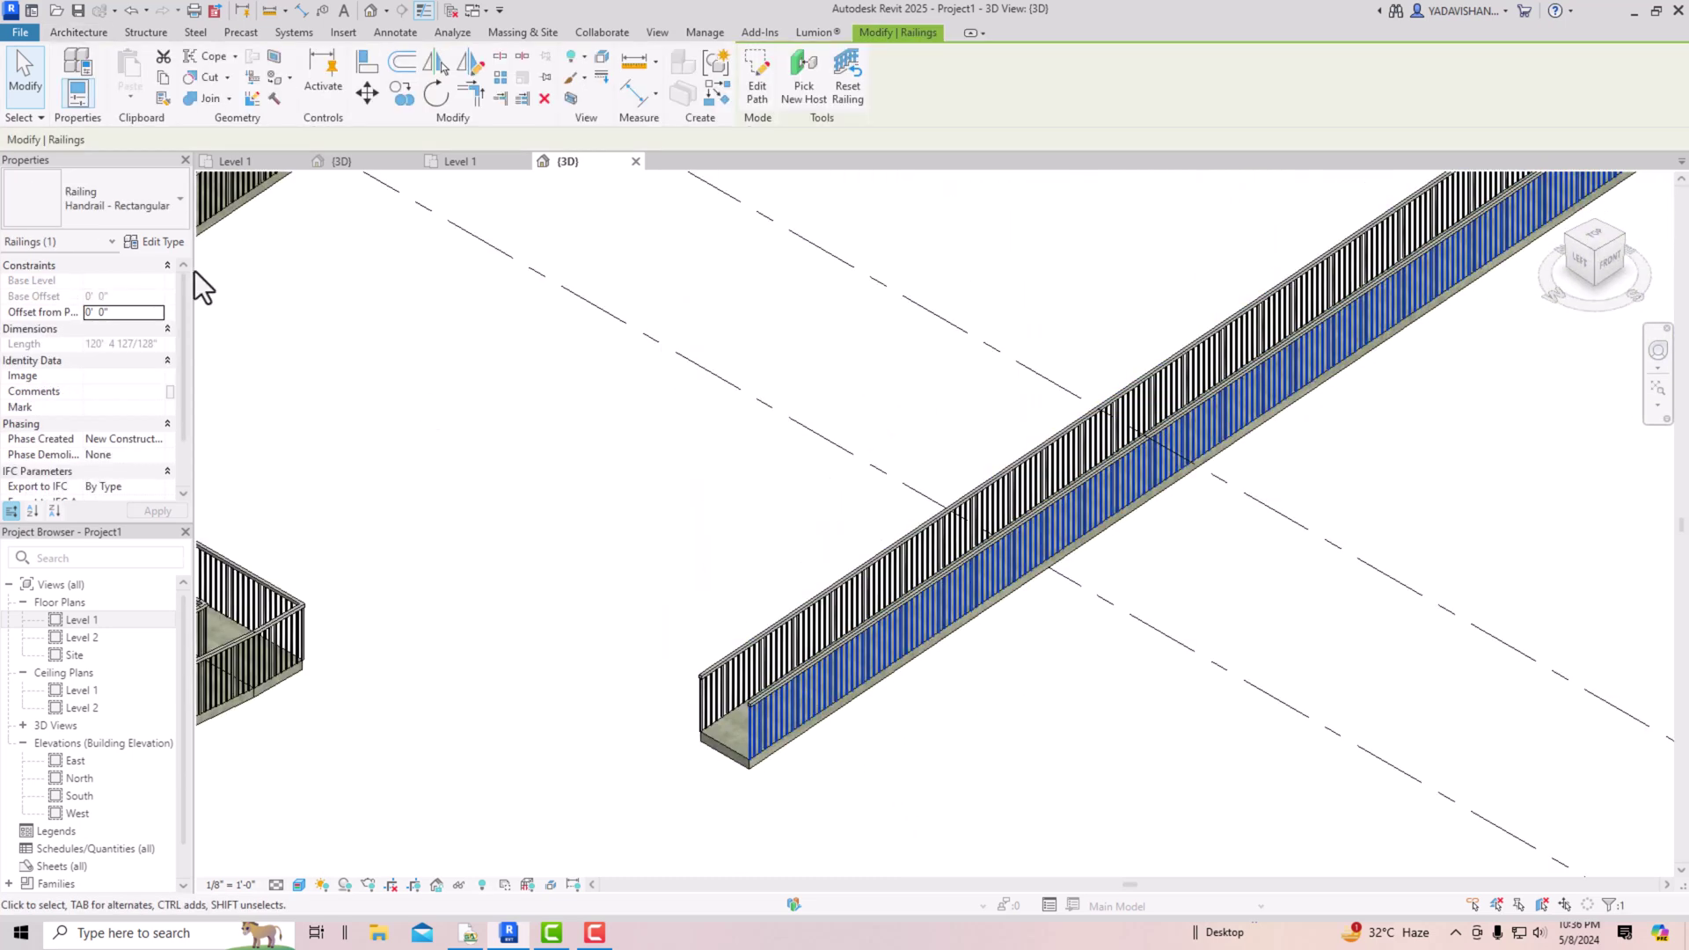
pyautogui.click(143, 215)
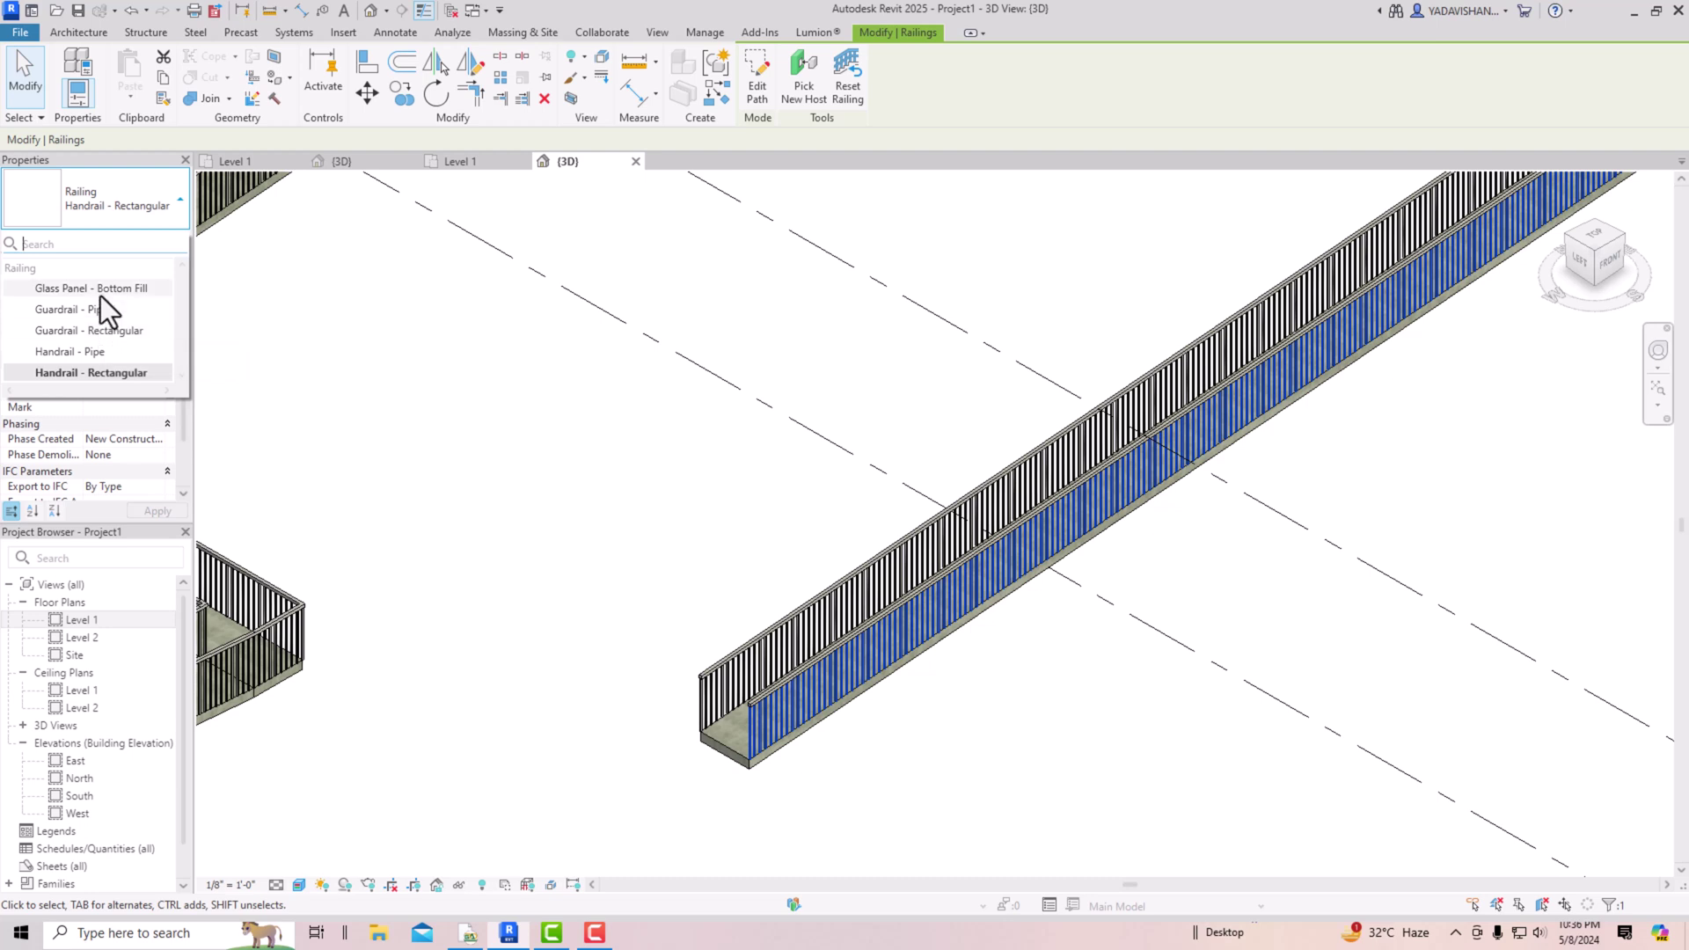
pyautogui.click(101, 290)
pyautogui.click(485, 600)
pyautogui.click(723, 667)
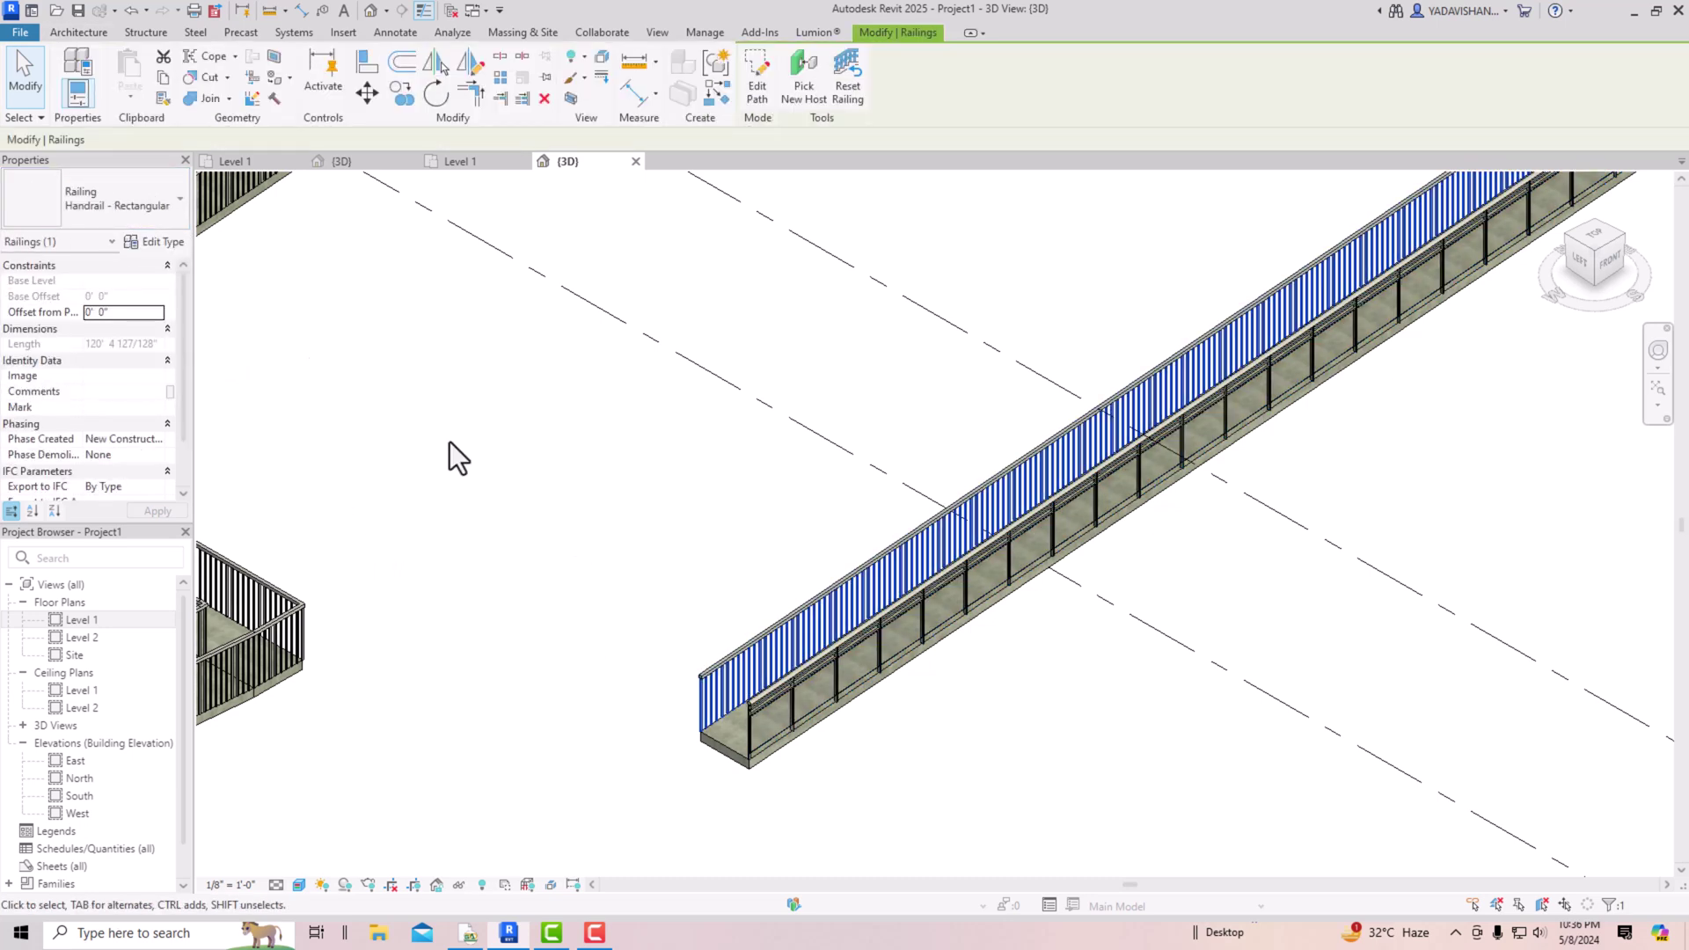
pyautogui.click(112, 222)
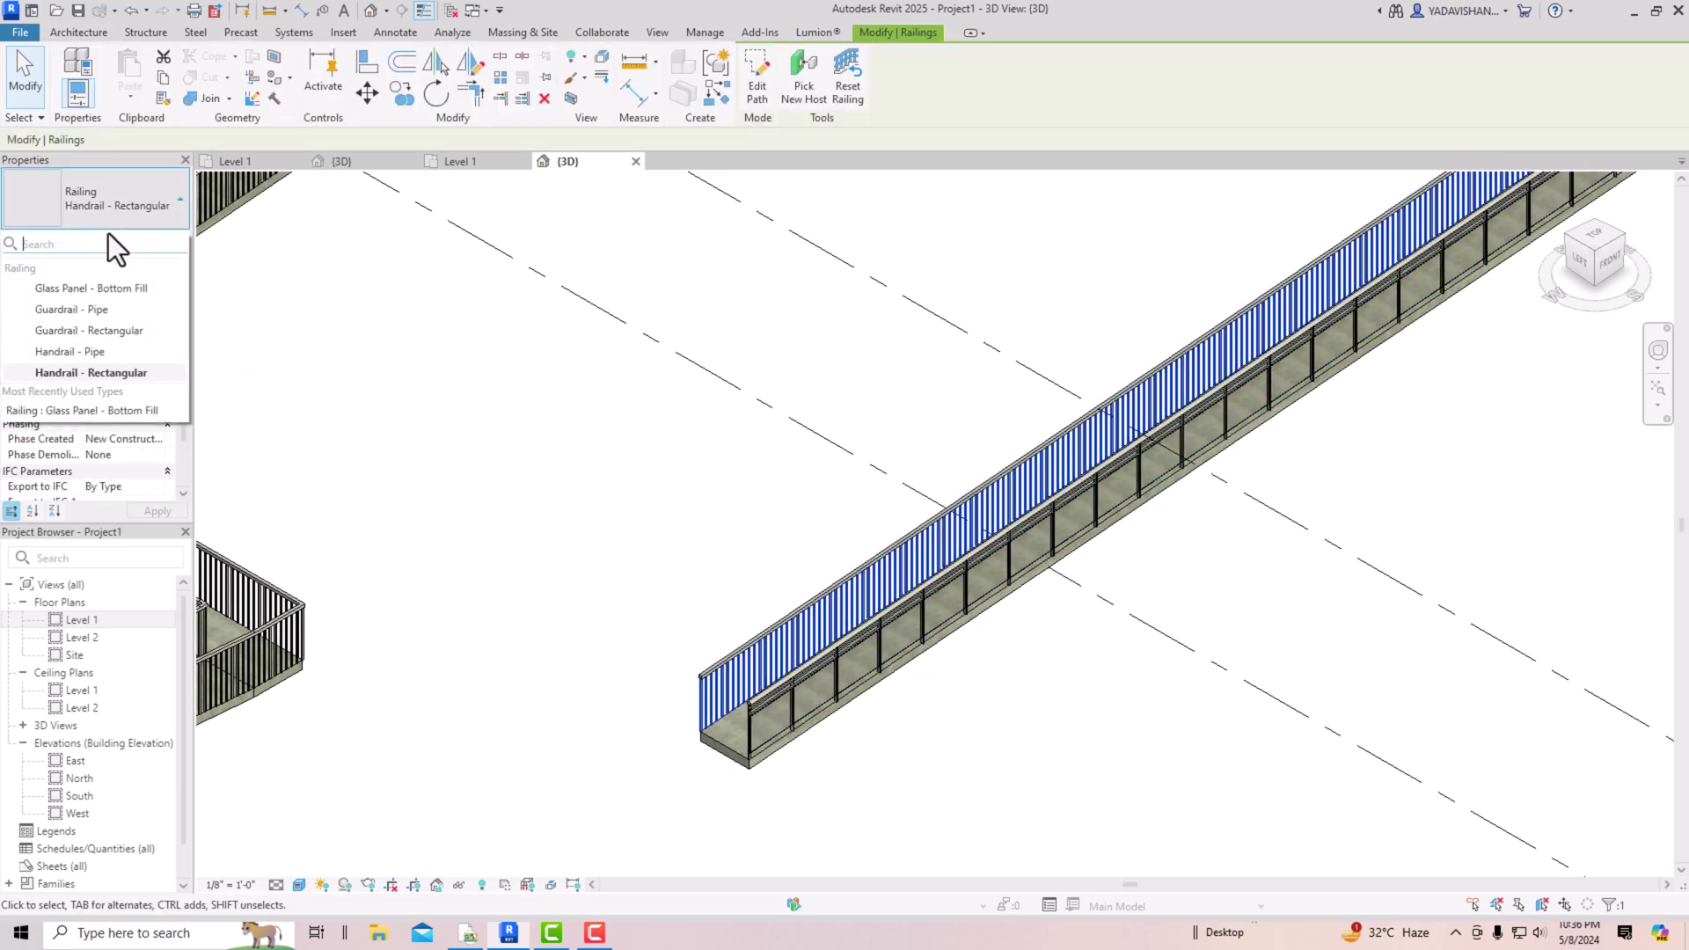
pyautogui.click(104, 290)
pyautogui.click(462, 519)
pyautogui.scroll(-5, 752, 764)
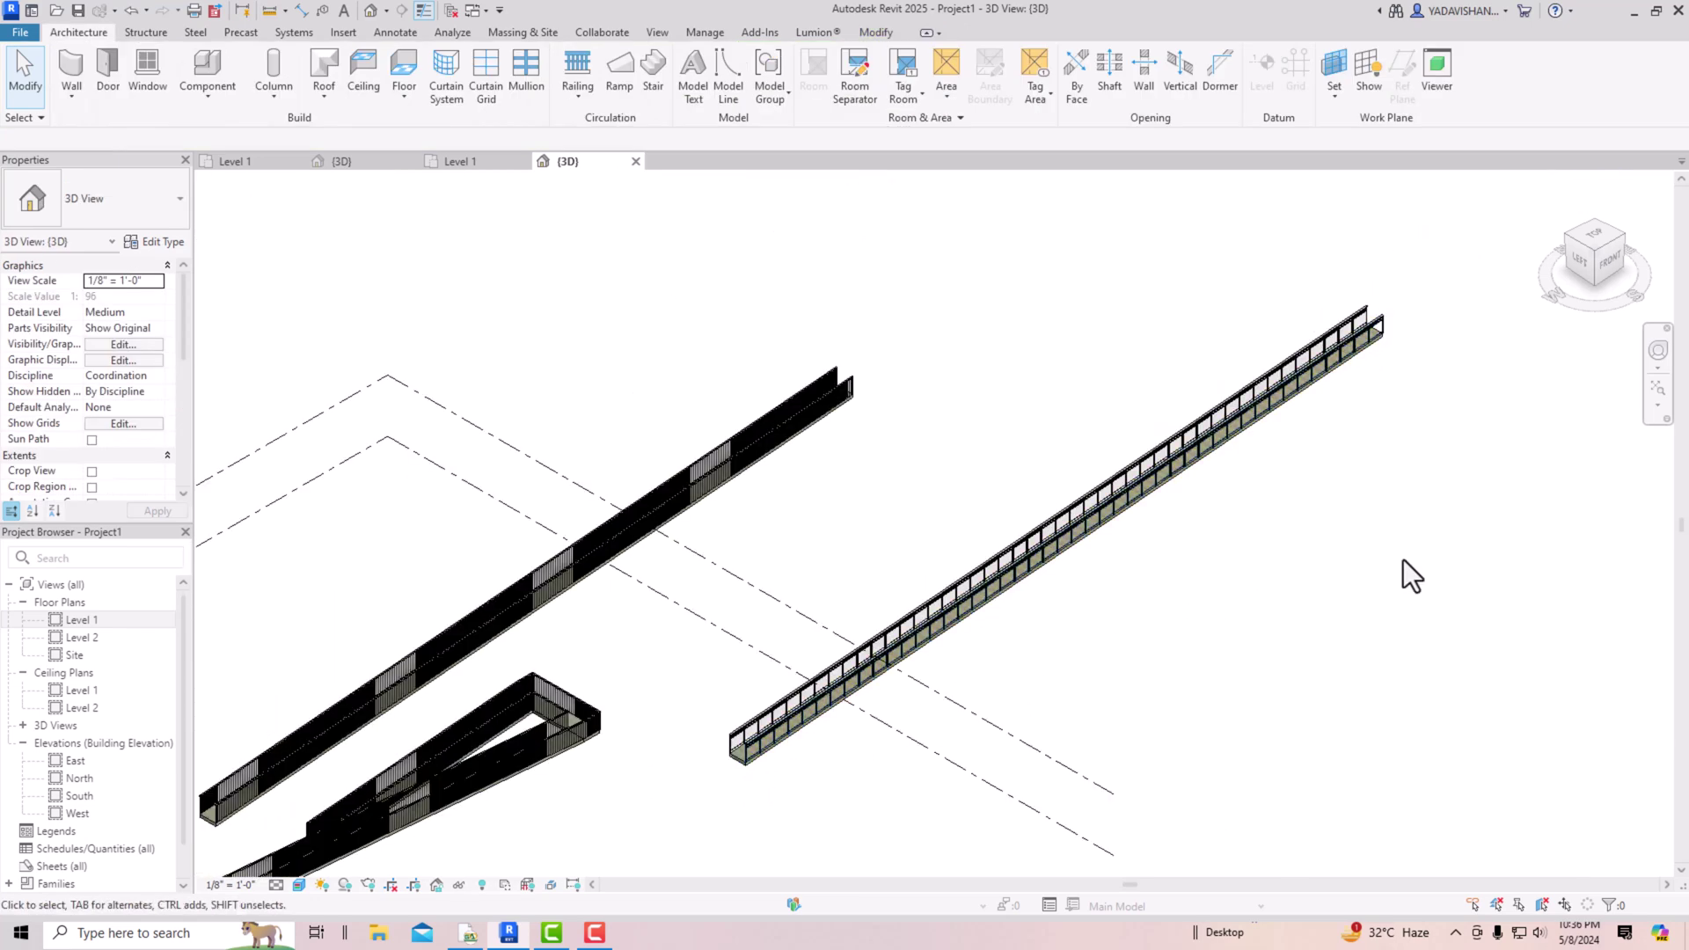
pyautogui.keyDown('shift'); pyautogui.moveTo(1403, 559); pyautogui.dragTo(1168, 351, button='middle'); pyautogui.keyUp('shift')
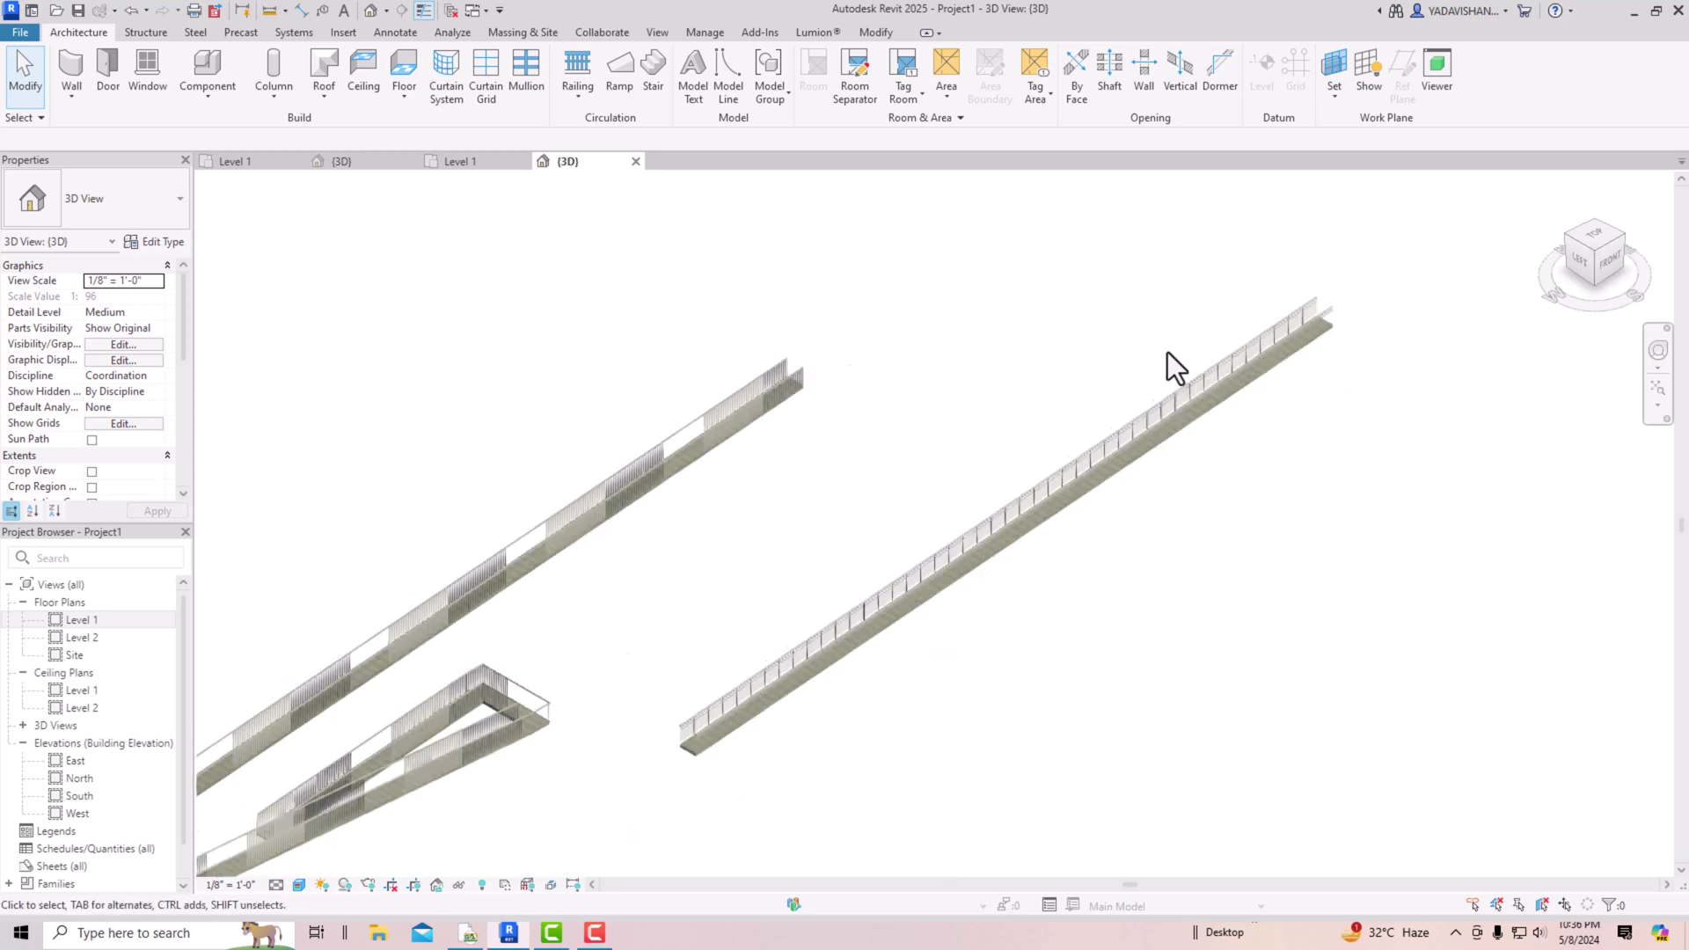
pyautogui.scroll(-2, 1170, 361)
# Step: Select the two-run ramp and set the shape of its Ramp 3 type to Solid
pyautogui.scroll(6, 475, 765)
pyautogui.keyDown('shift'); pyautogui.moveTo(464, 741); pyautogui.dragTo(580, 624, button='middle'); pyautogui.keyUp('shift')
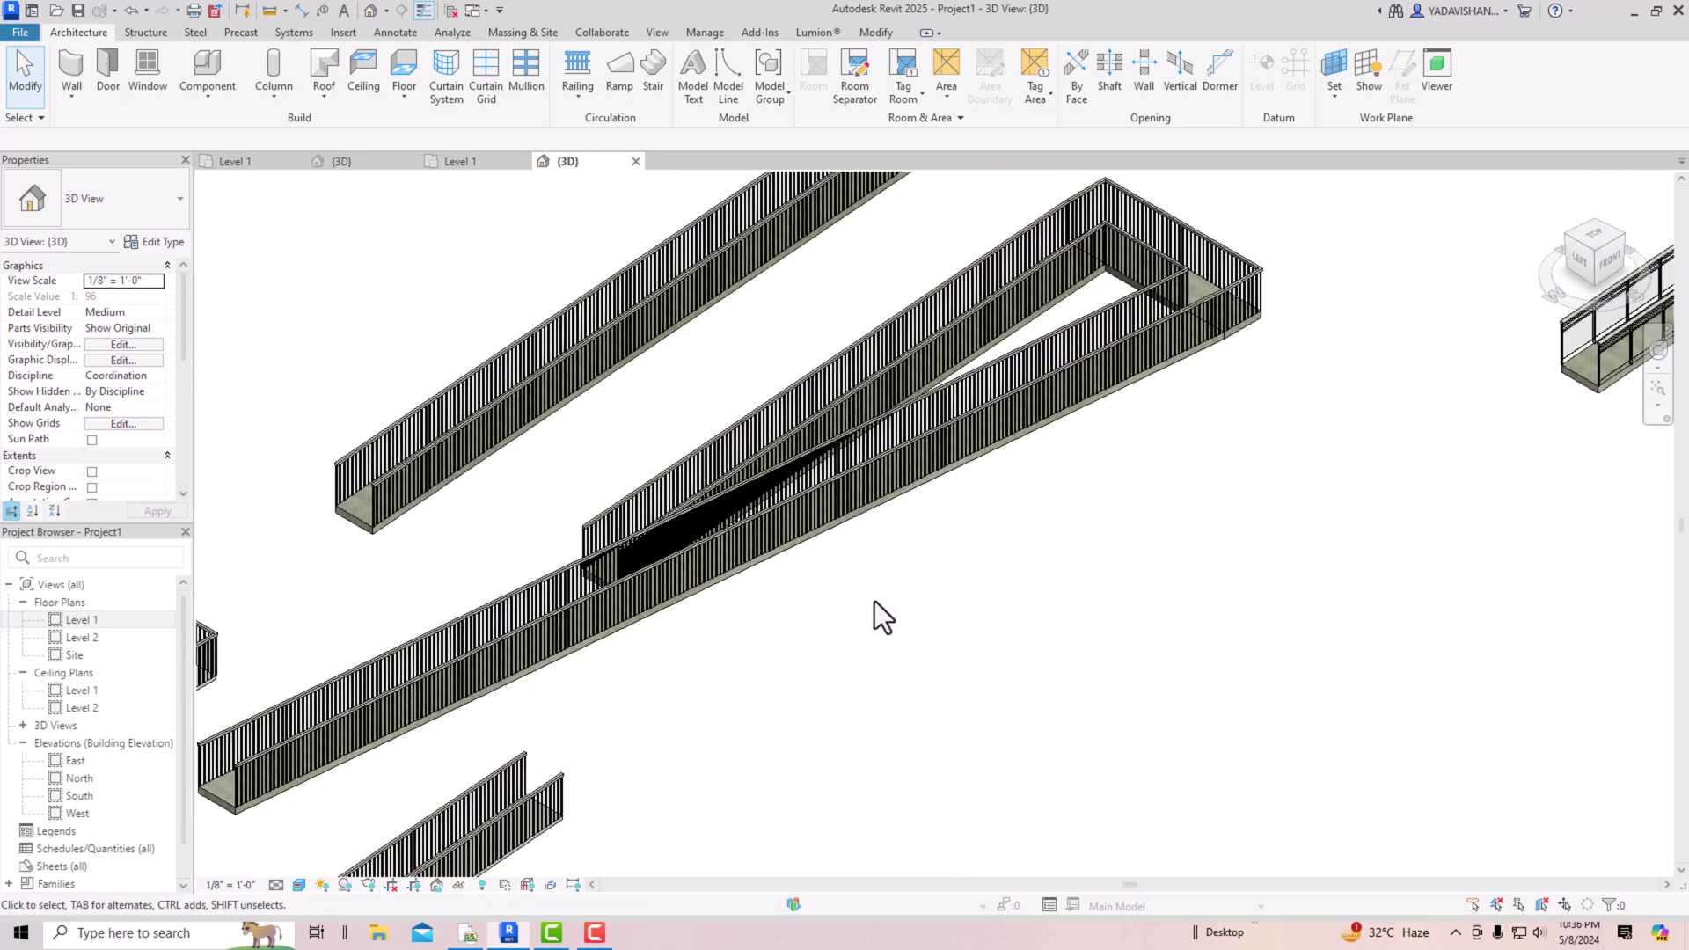
pyautogui.scroll(-2, 858, 621)
pyautogui.scroll(4, 906, 539)
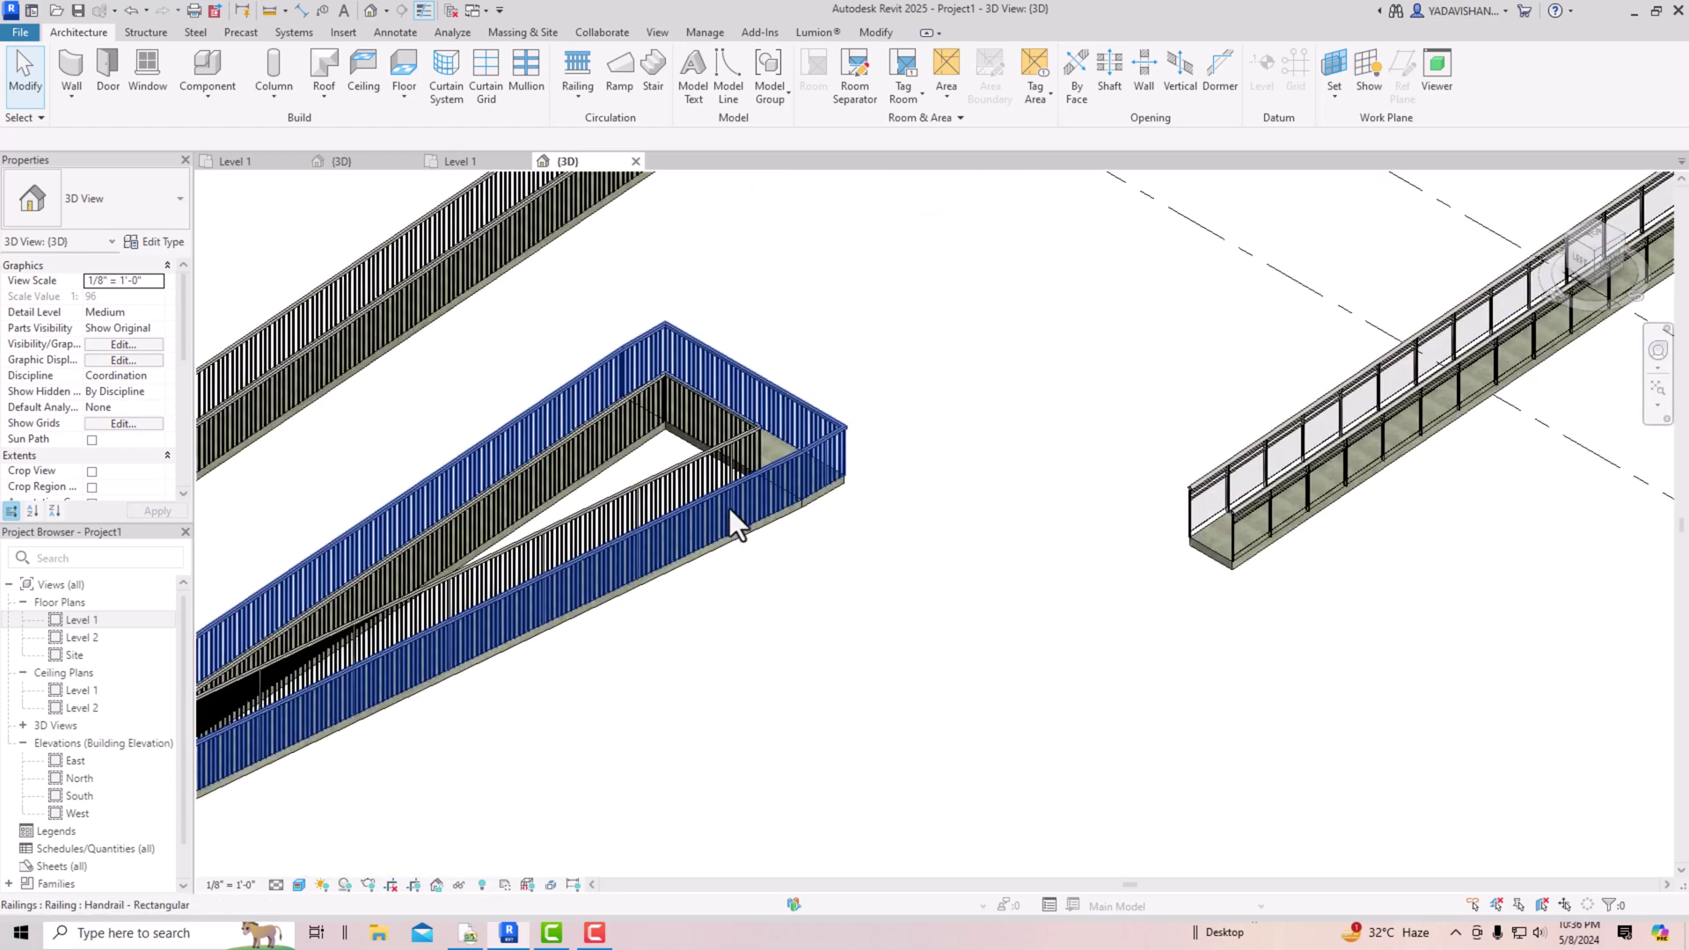
pyautogui.click(763, 526)
pyautogui.scroll(-1, 959, 461)
pyautogui.keyDown('shift'); pyautogui.moveTo(959, 461); pyautogui.dragTo(706, 548, button='middle'); pyautogui.keyUp('shift')
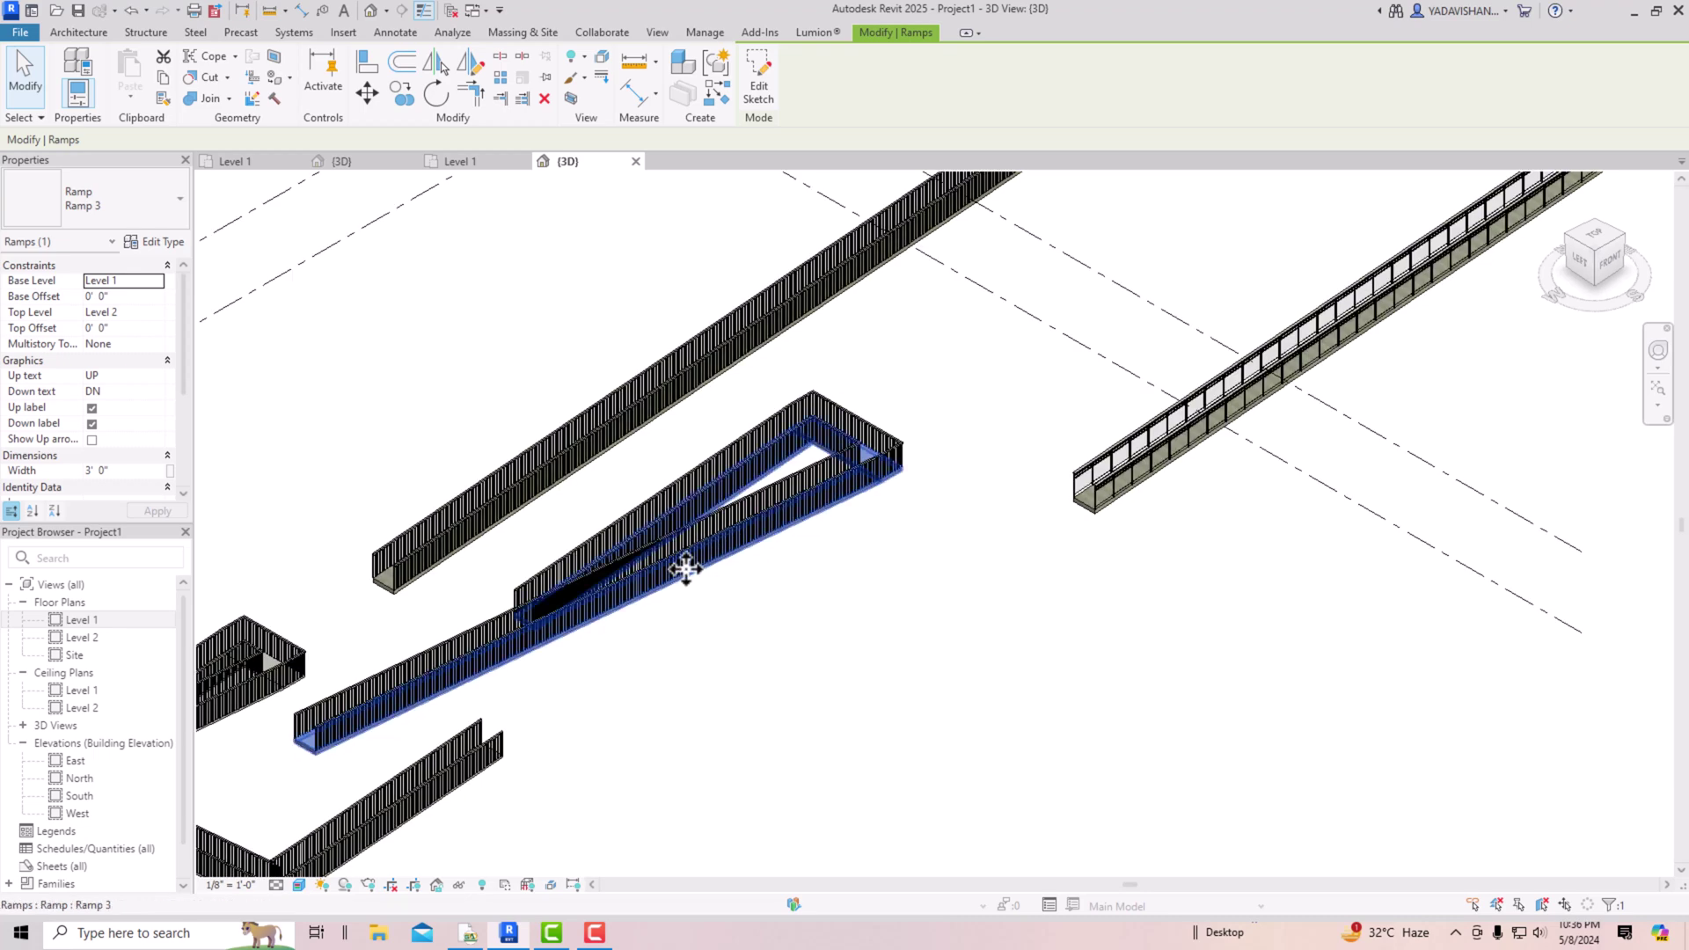
pyautogui.scroll(2, 290, 774)
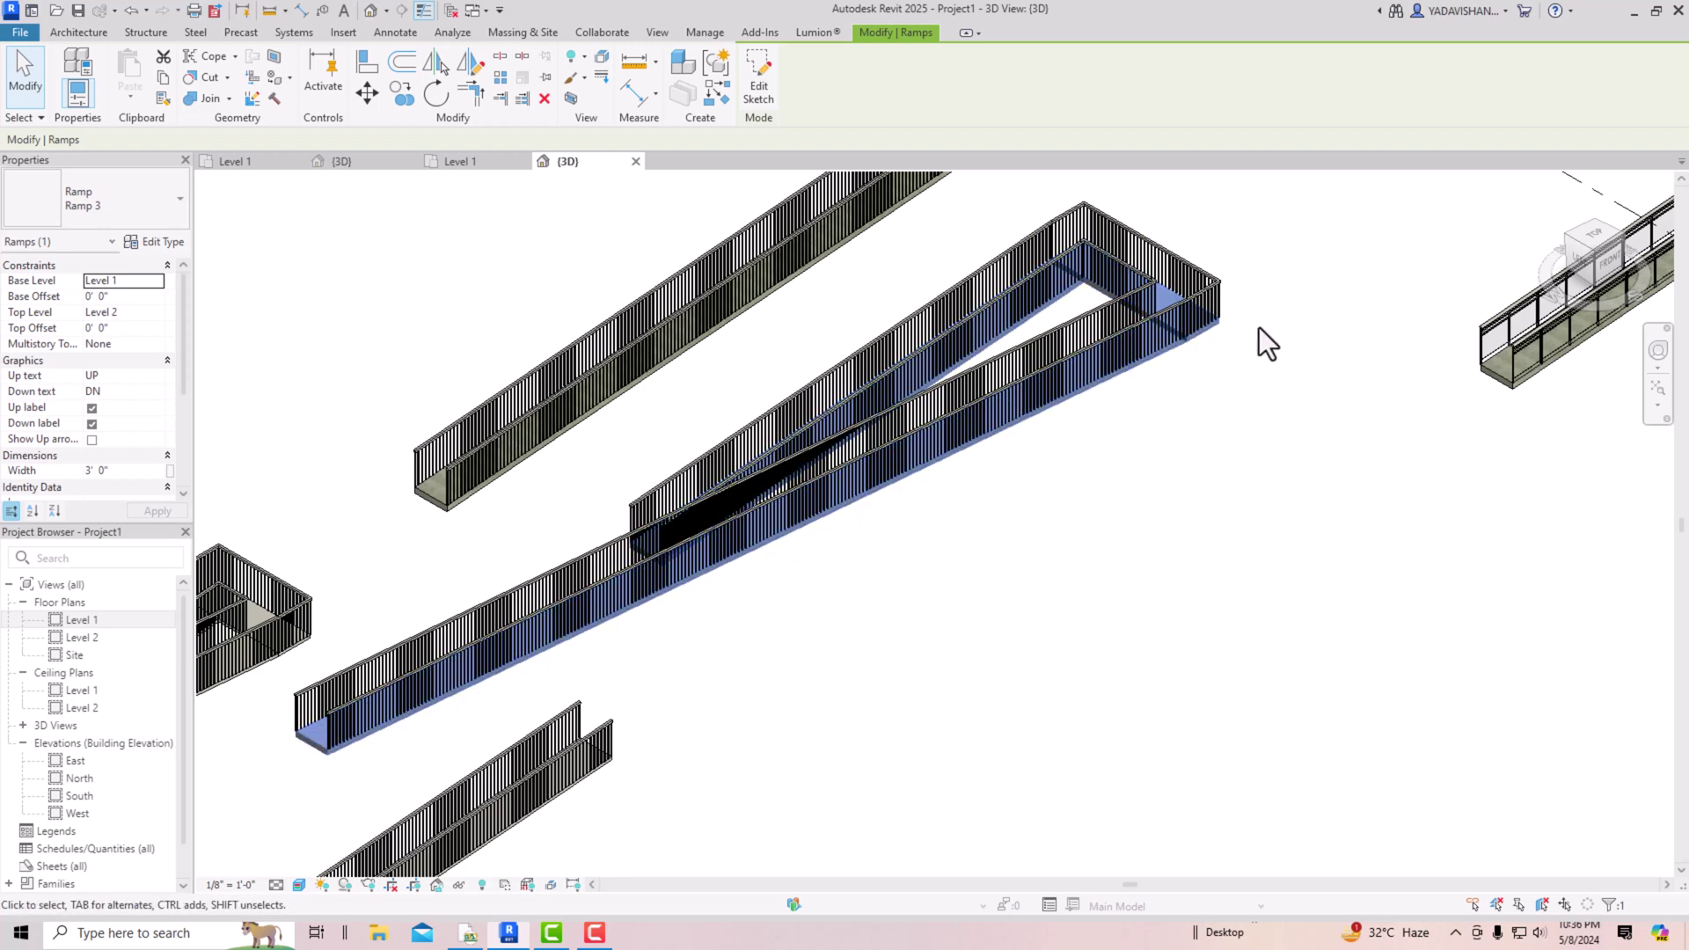
pyautogui.click(165, 245)
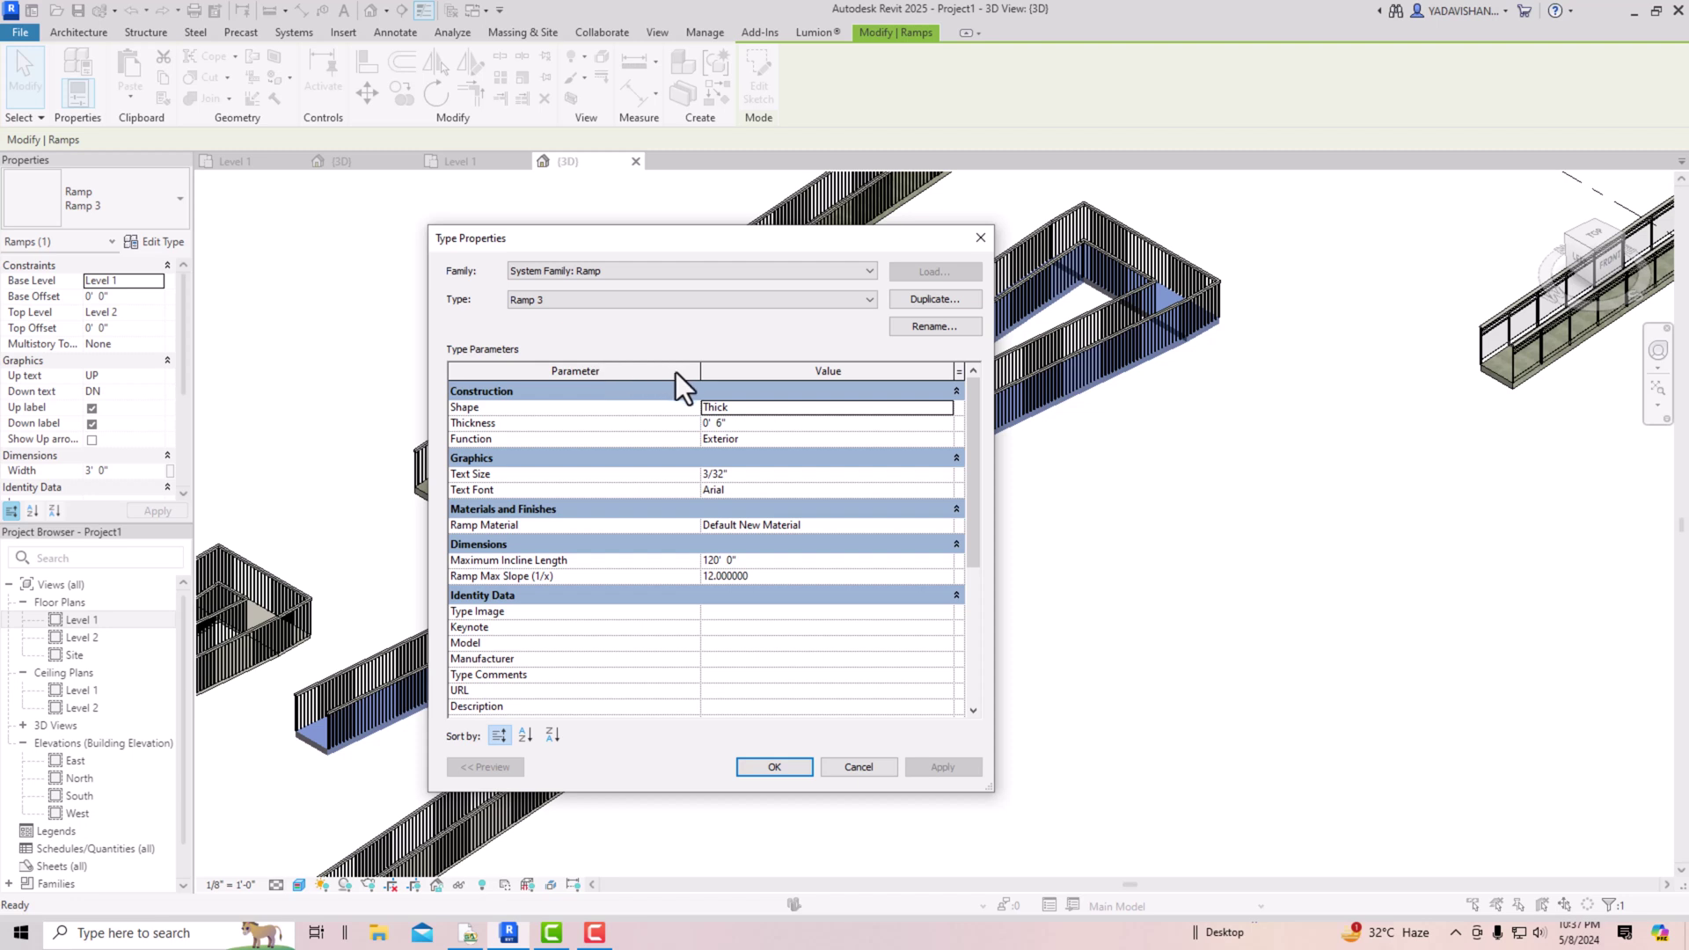
pyautogui.click(931, 409)
pyautogui.click(943, 408)
pyautogui.click(728, 435)
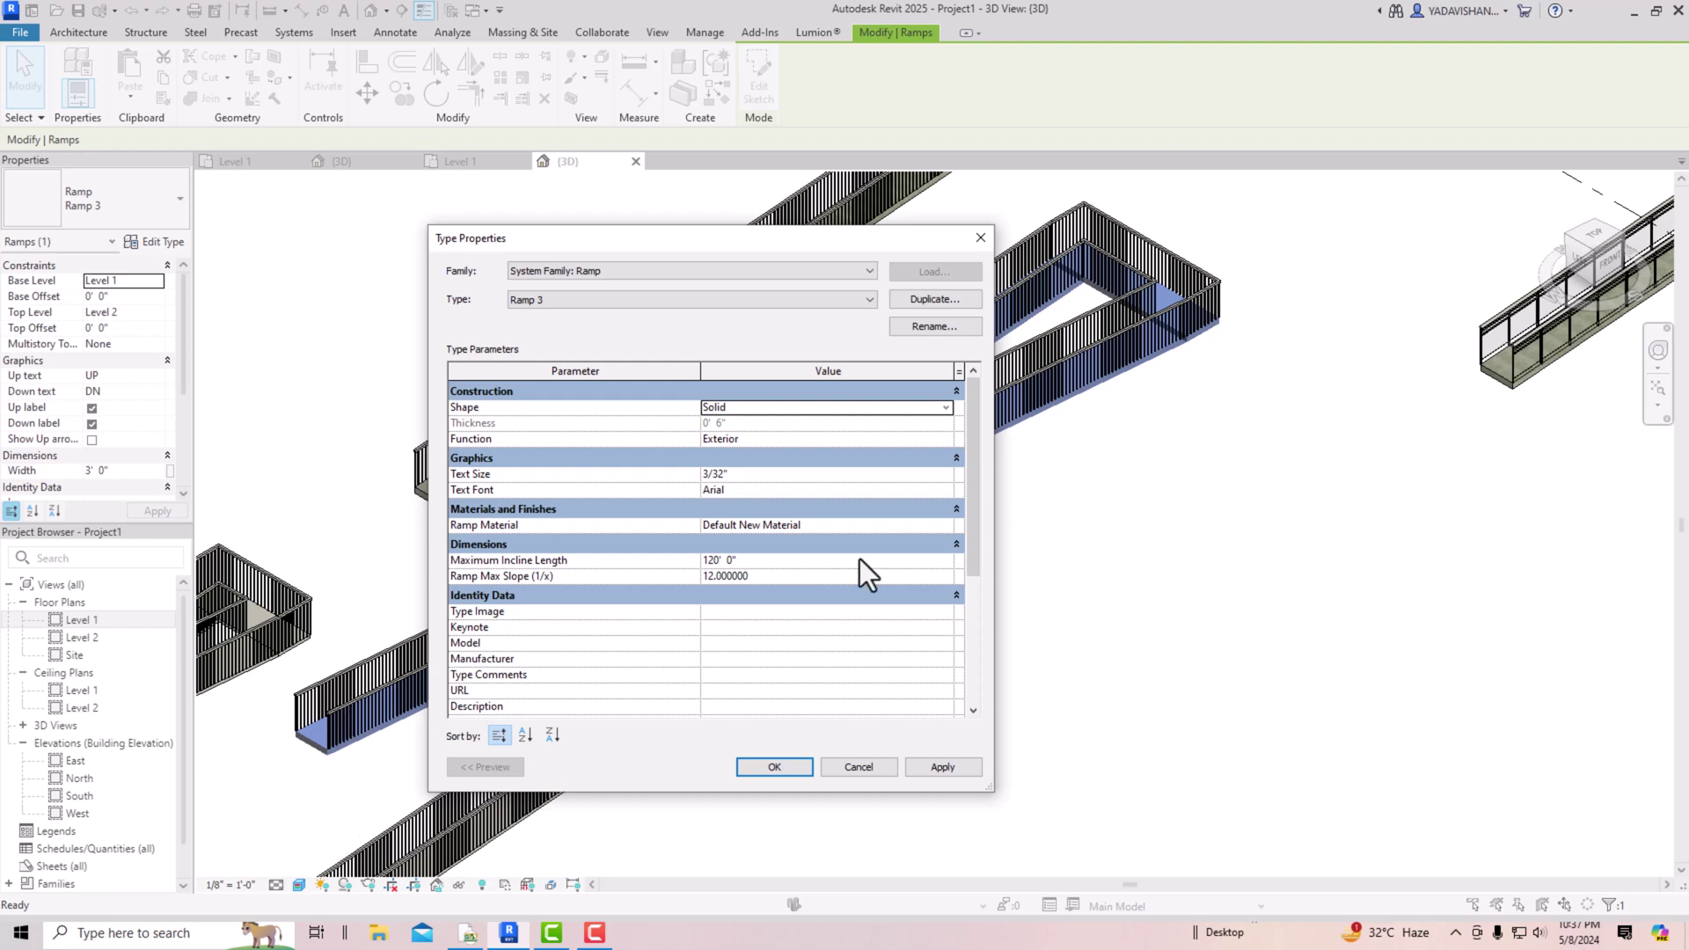
pyautogui.click(937, 767)
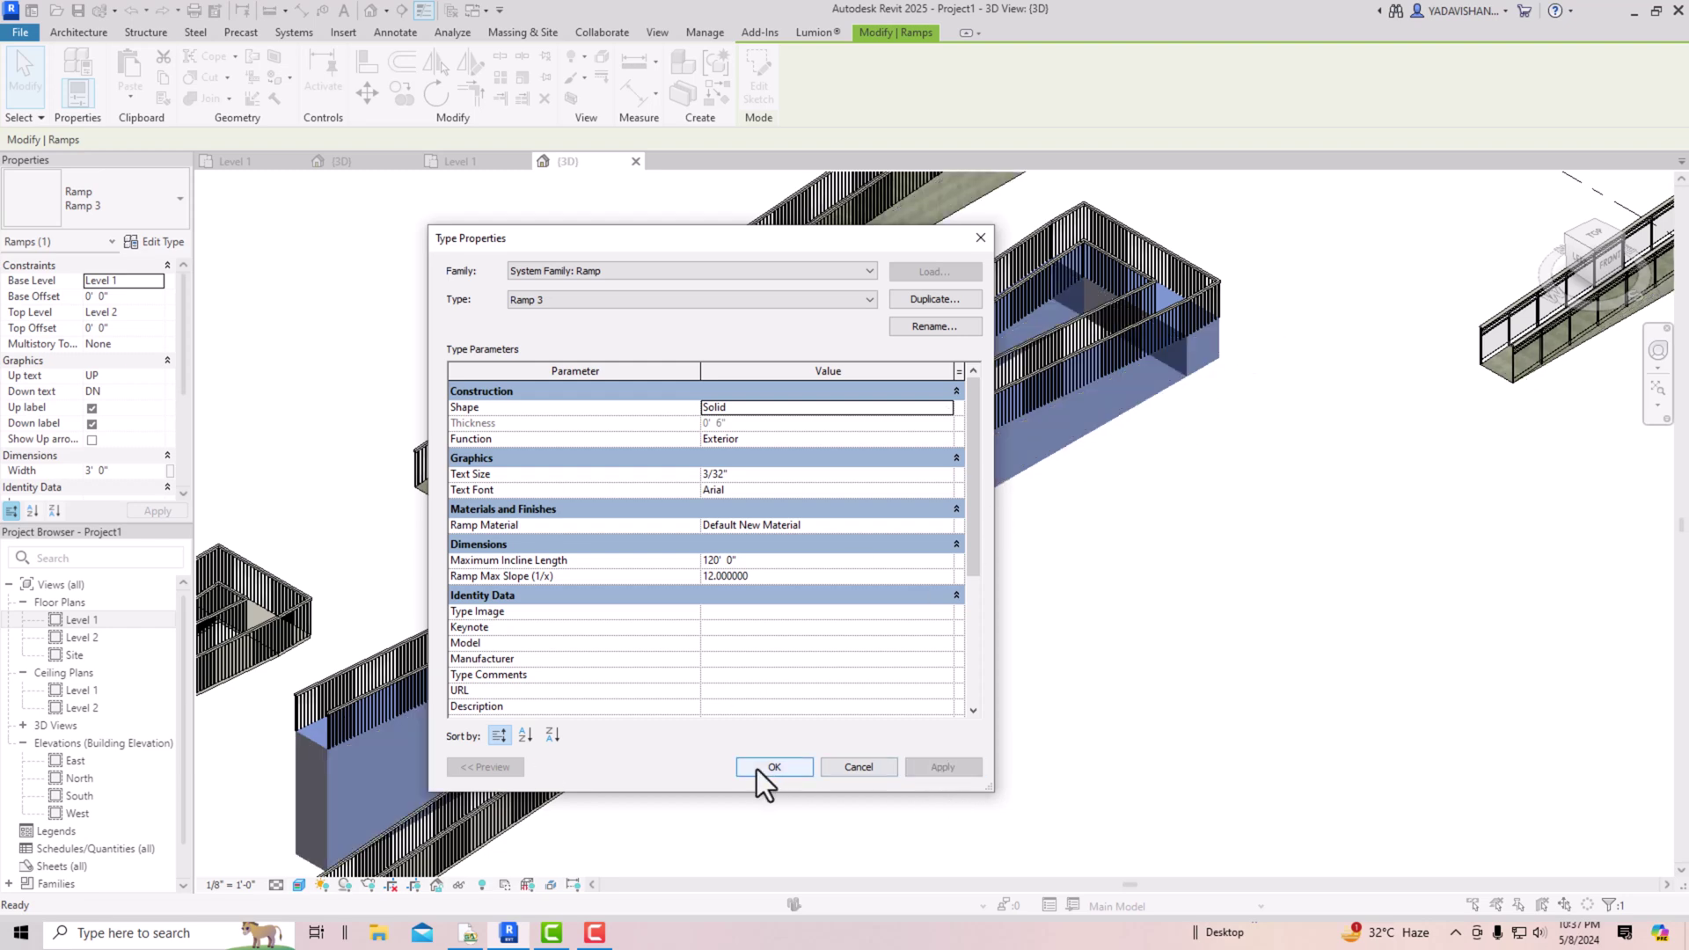
pyautogui.click(757, 767)
pyautogui.click(930, 753)
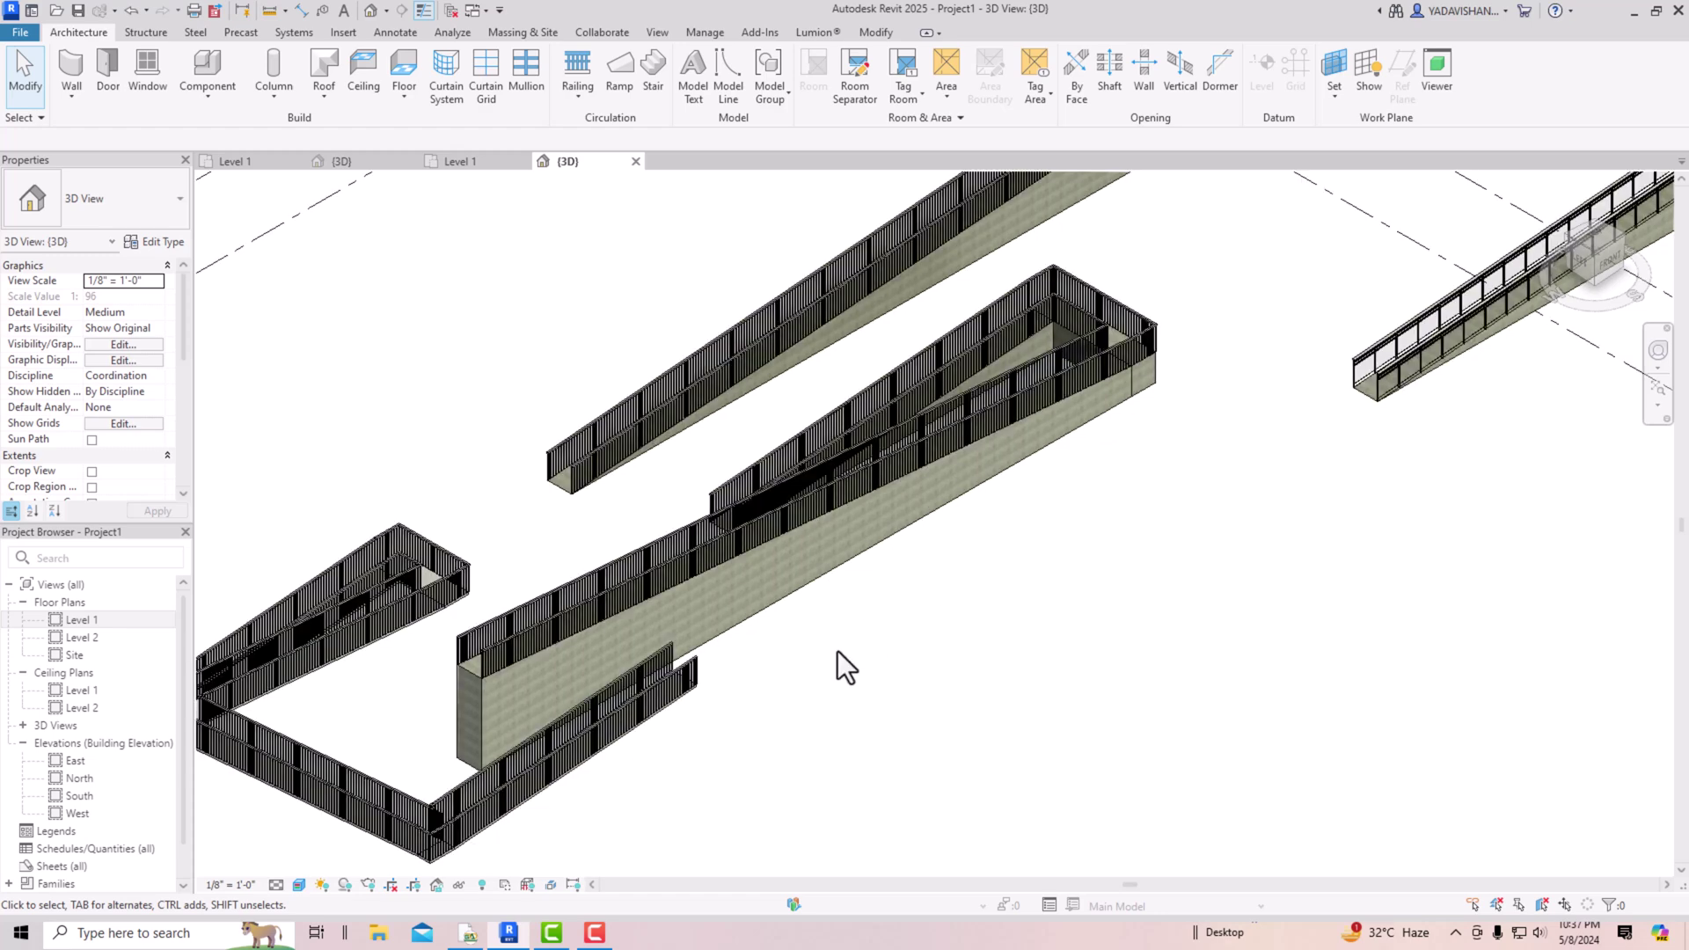
# Step: Examine the undersides and sides of the solid Ramp 3 ramps and compare them with the multi-run Ramp 1 ramp
pyautogui.scroll(-3, 836, 658)
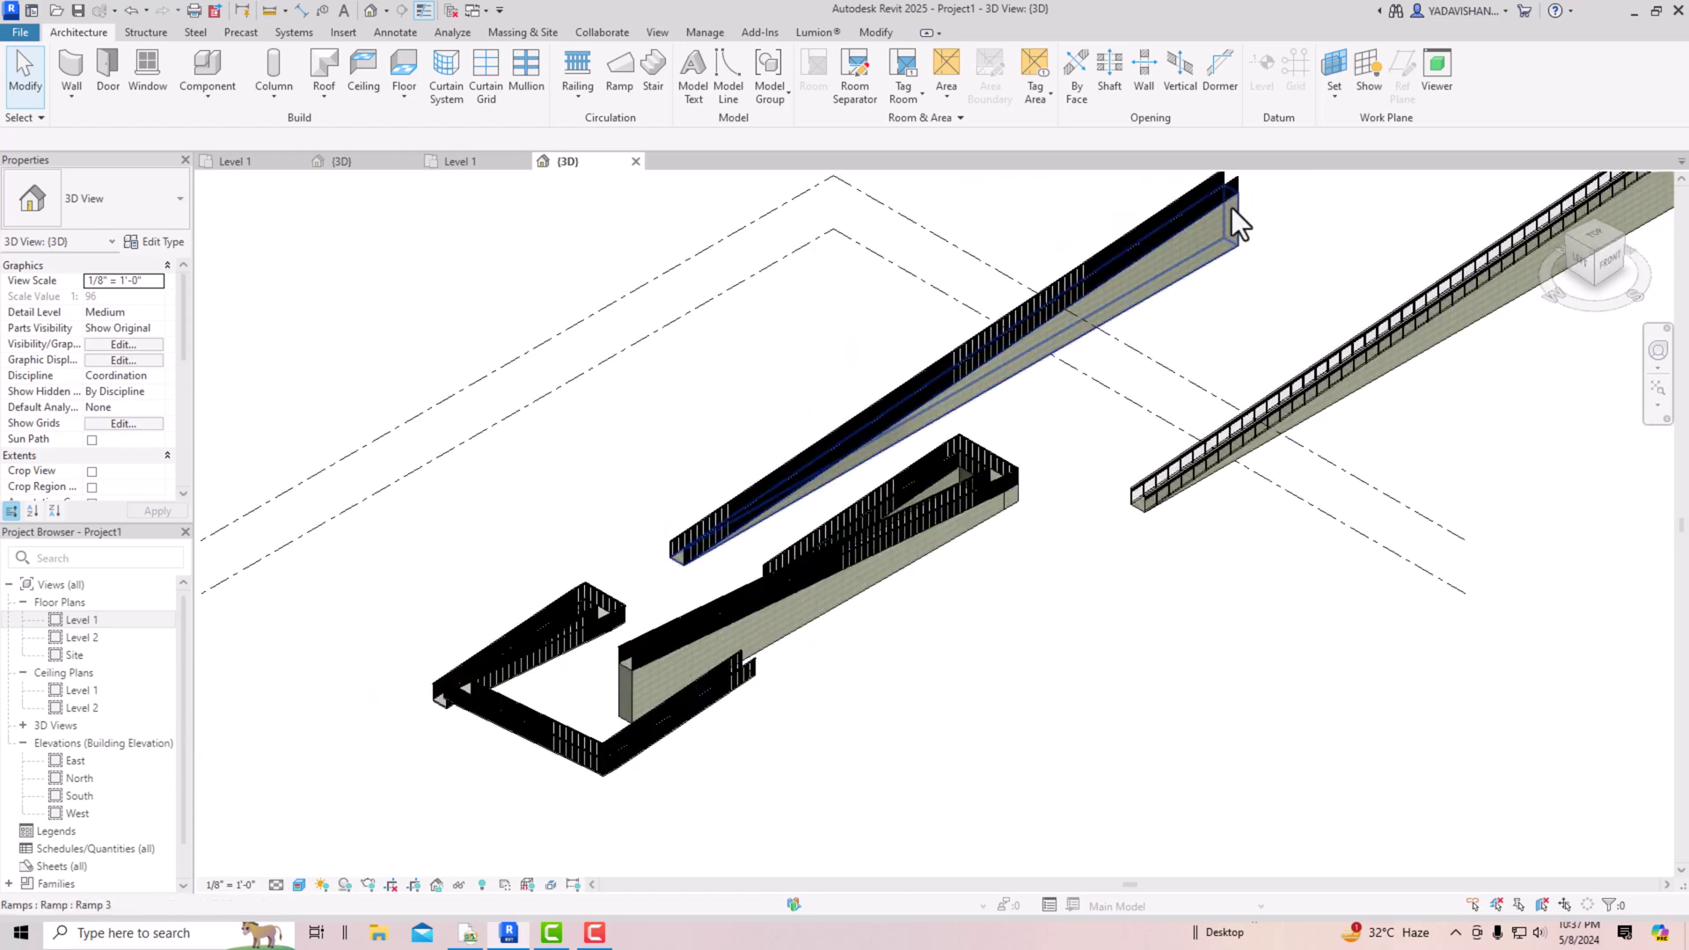
pyautogui.scroll(5, 1239, 180)
pyautogui.scroll(-4, 1098, 302)
pyautogui.scroll(4, 646, 699)
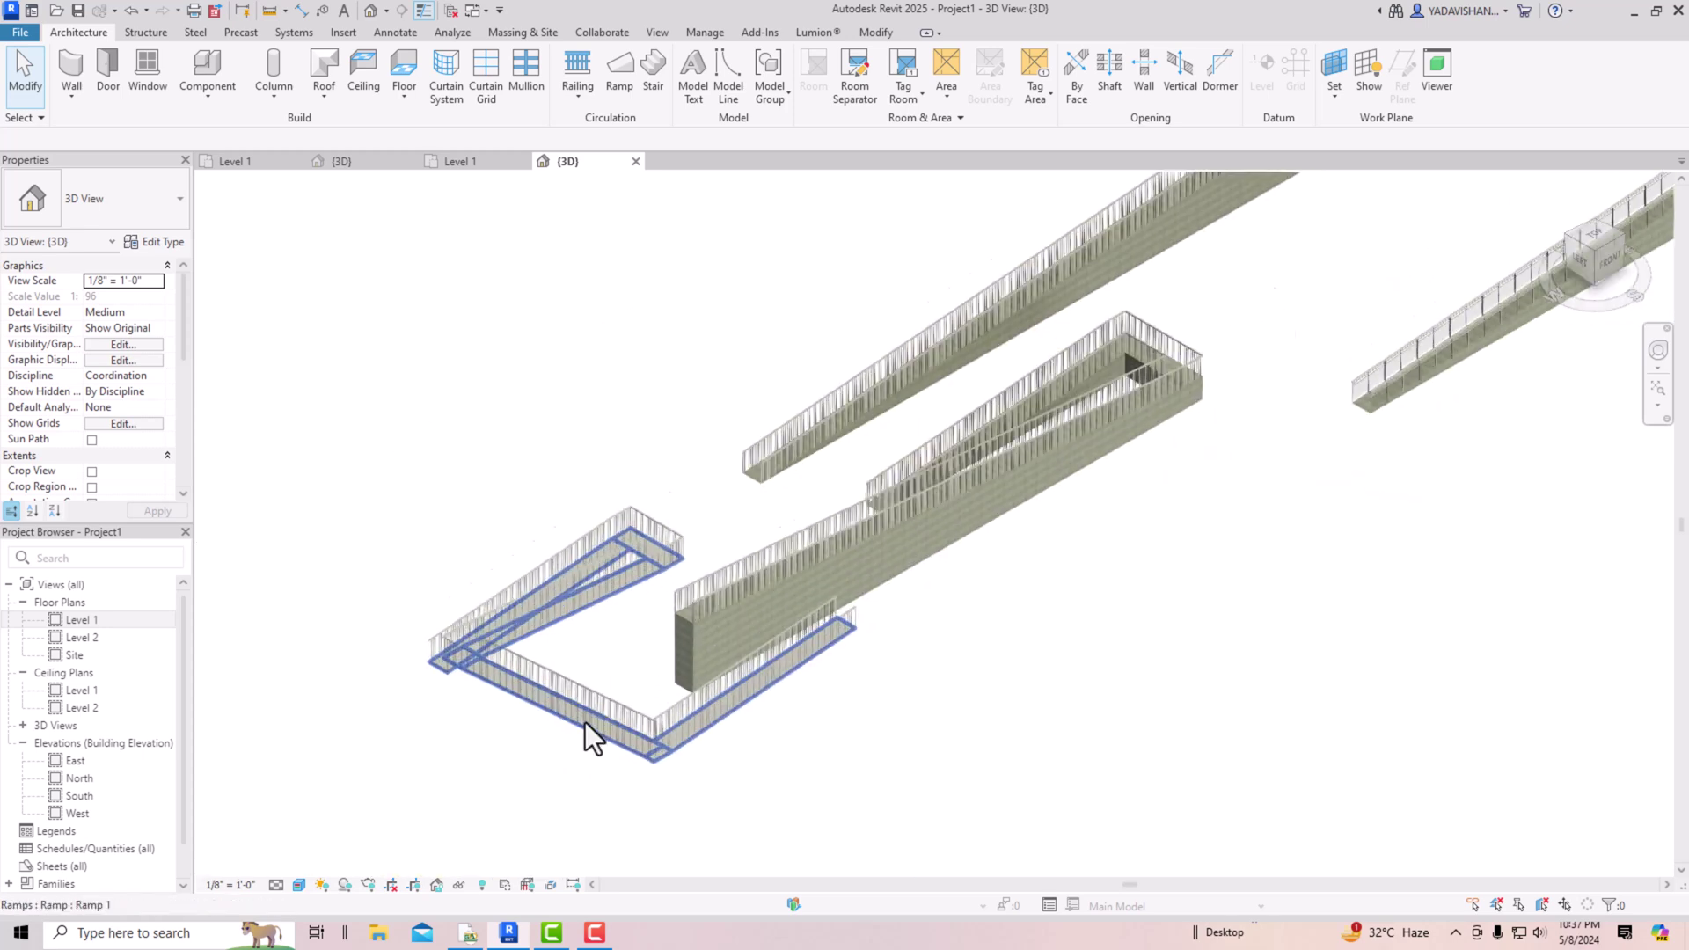
pyautogui.scroll(3, 676, 651)
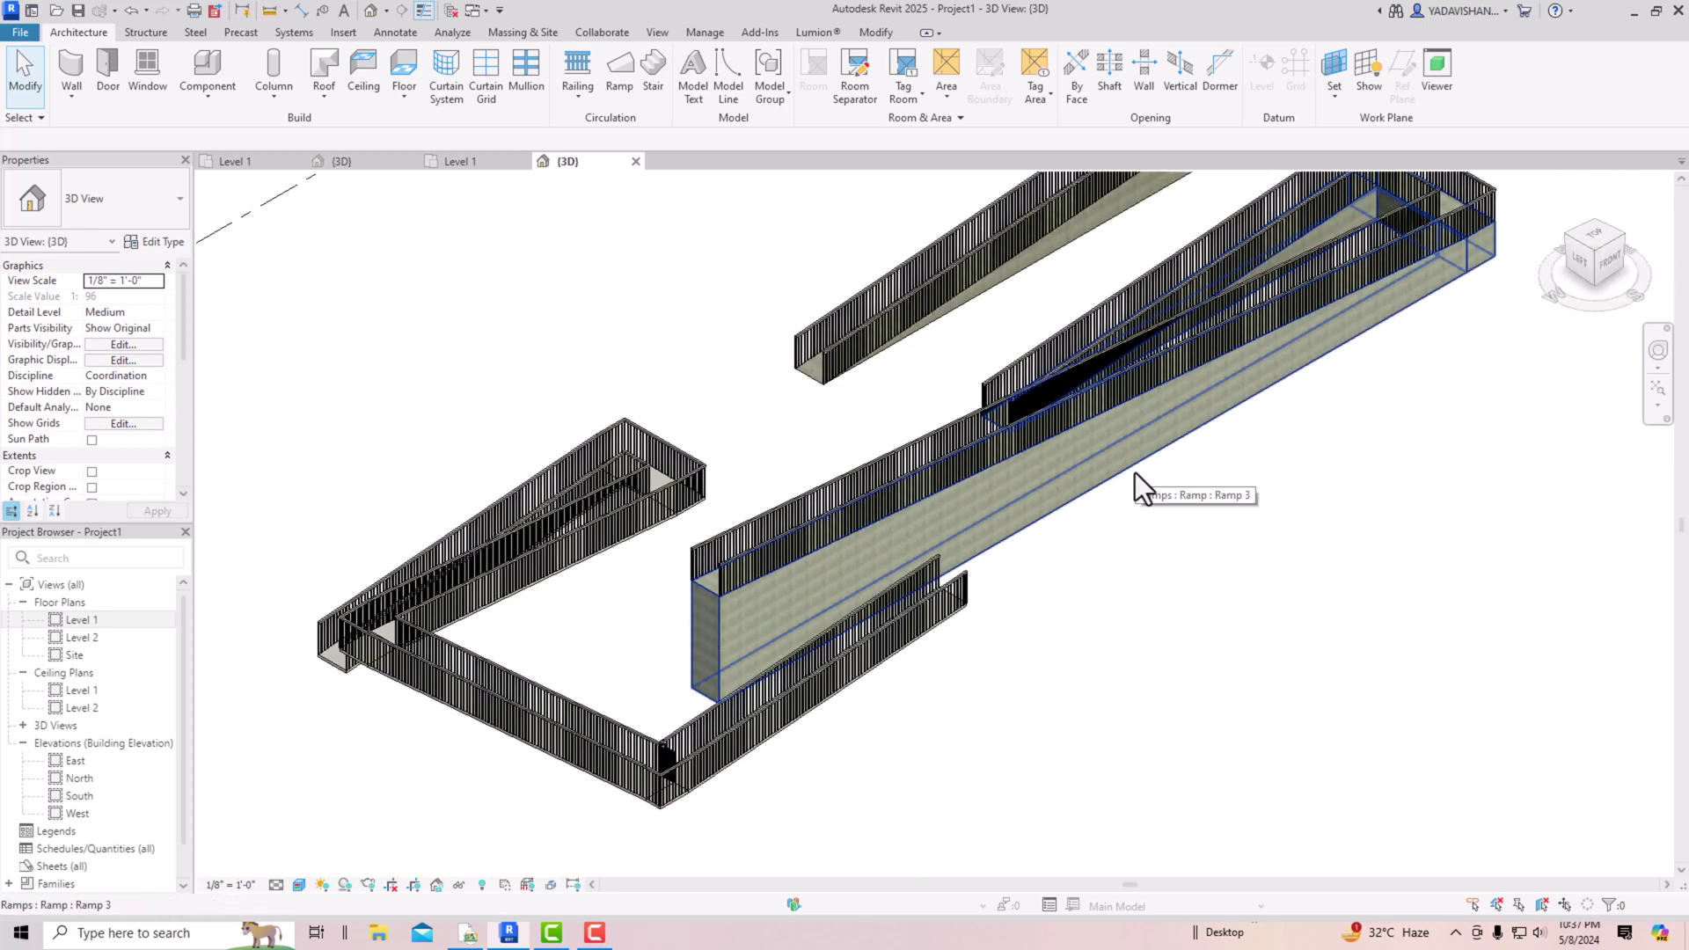
pyautogui.scroll(-4, 430, 704)
pyautogui.scroll(3, 688, 635)
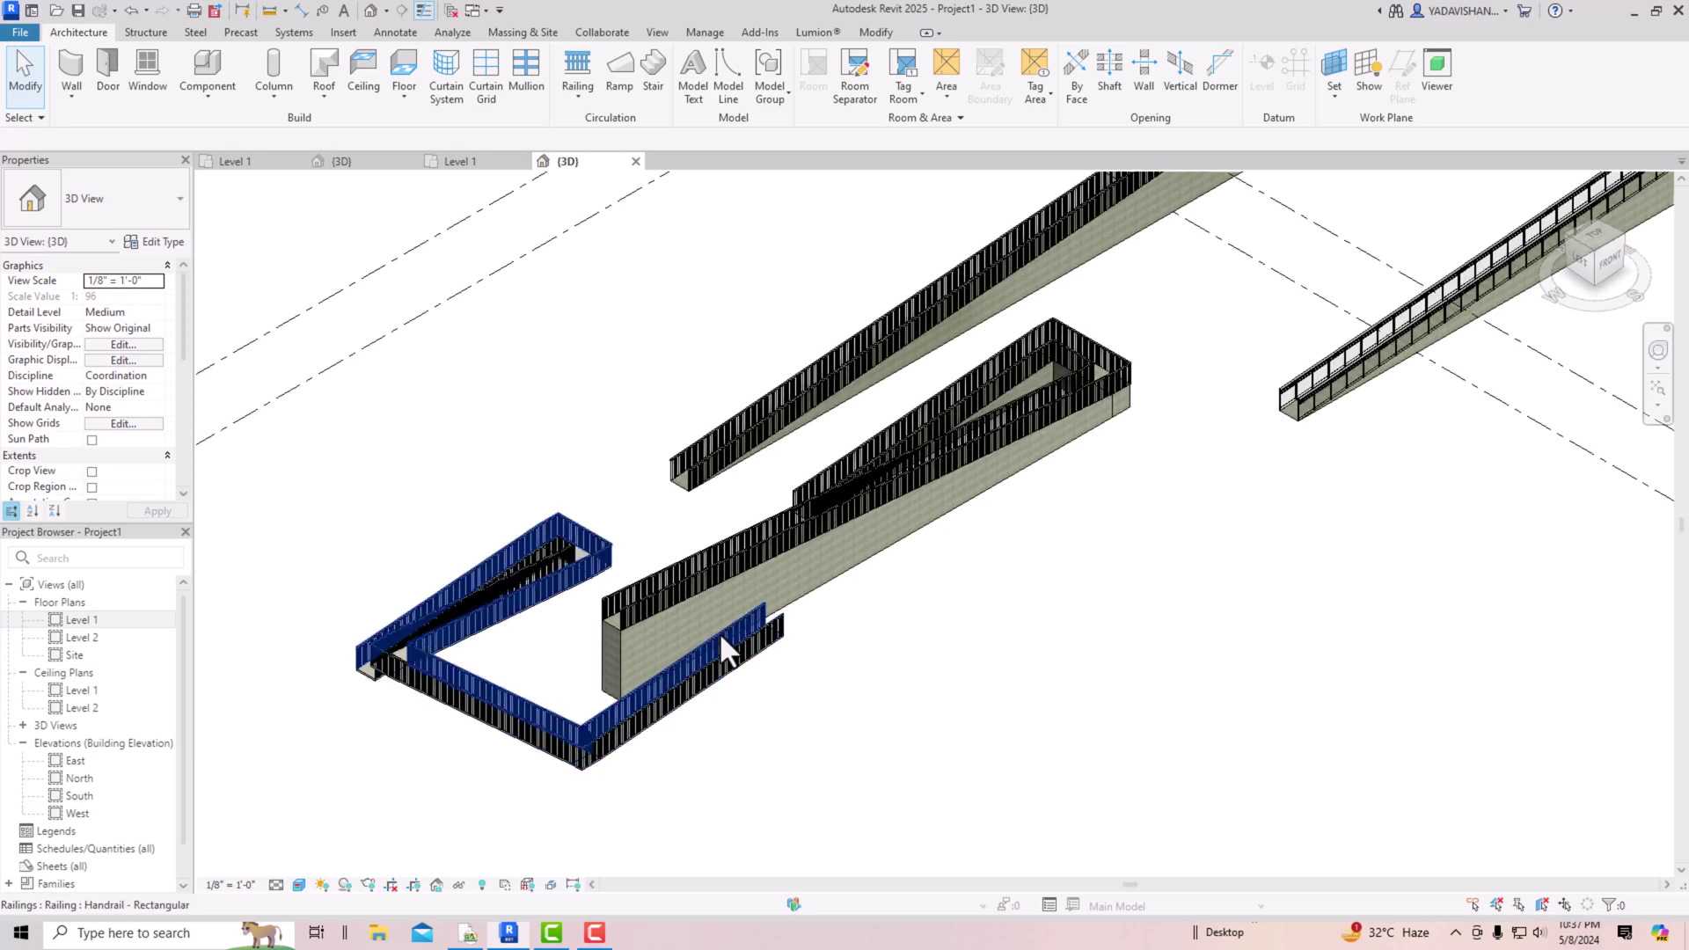
# Step: Set the Ramp 3 type's shape back to Thick using the two-run ramp
pyautogui.click(616, 642)
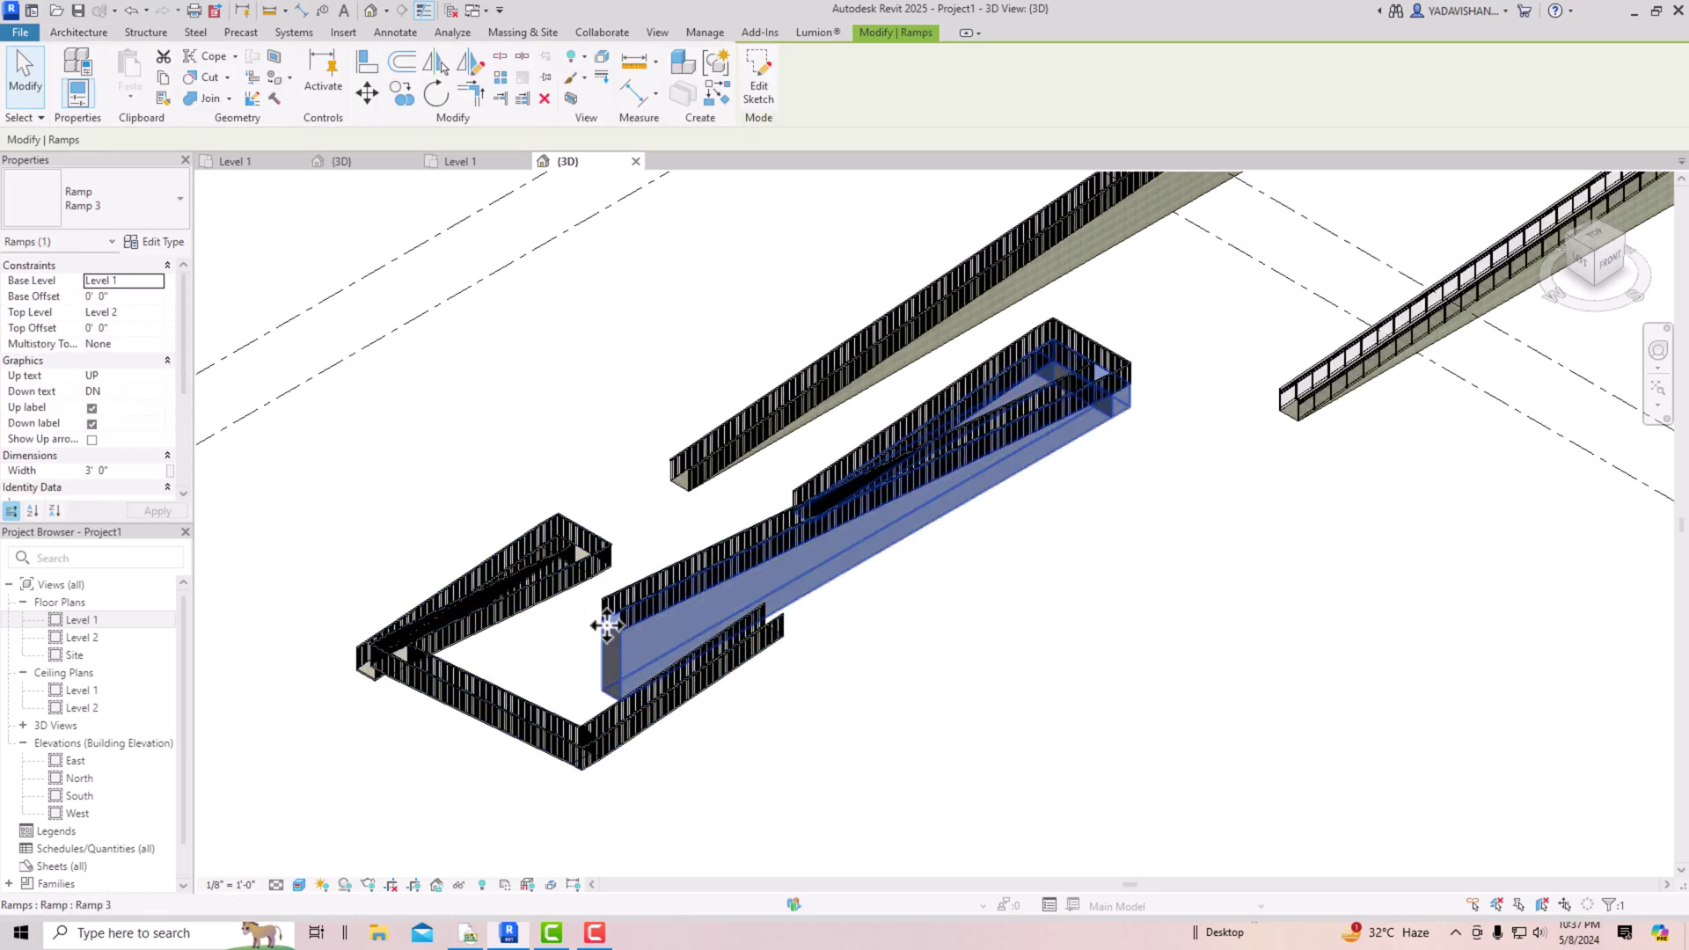
pyautogui.click(156, 246)
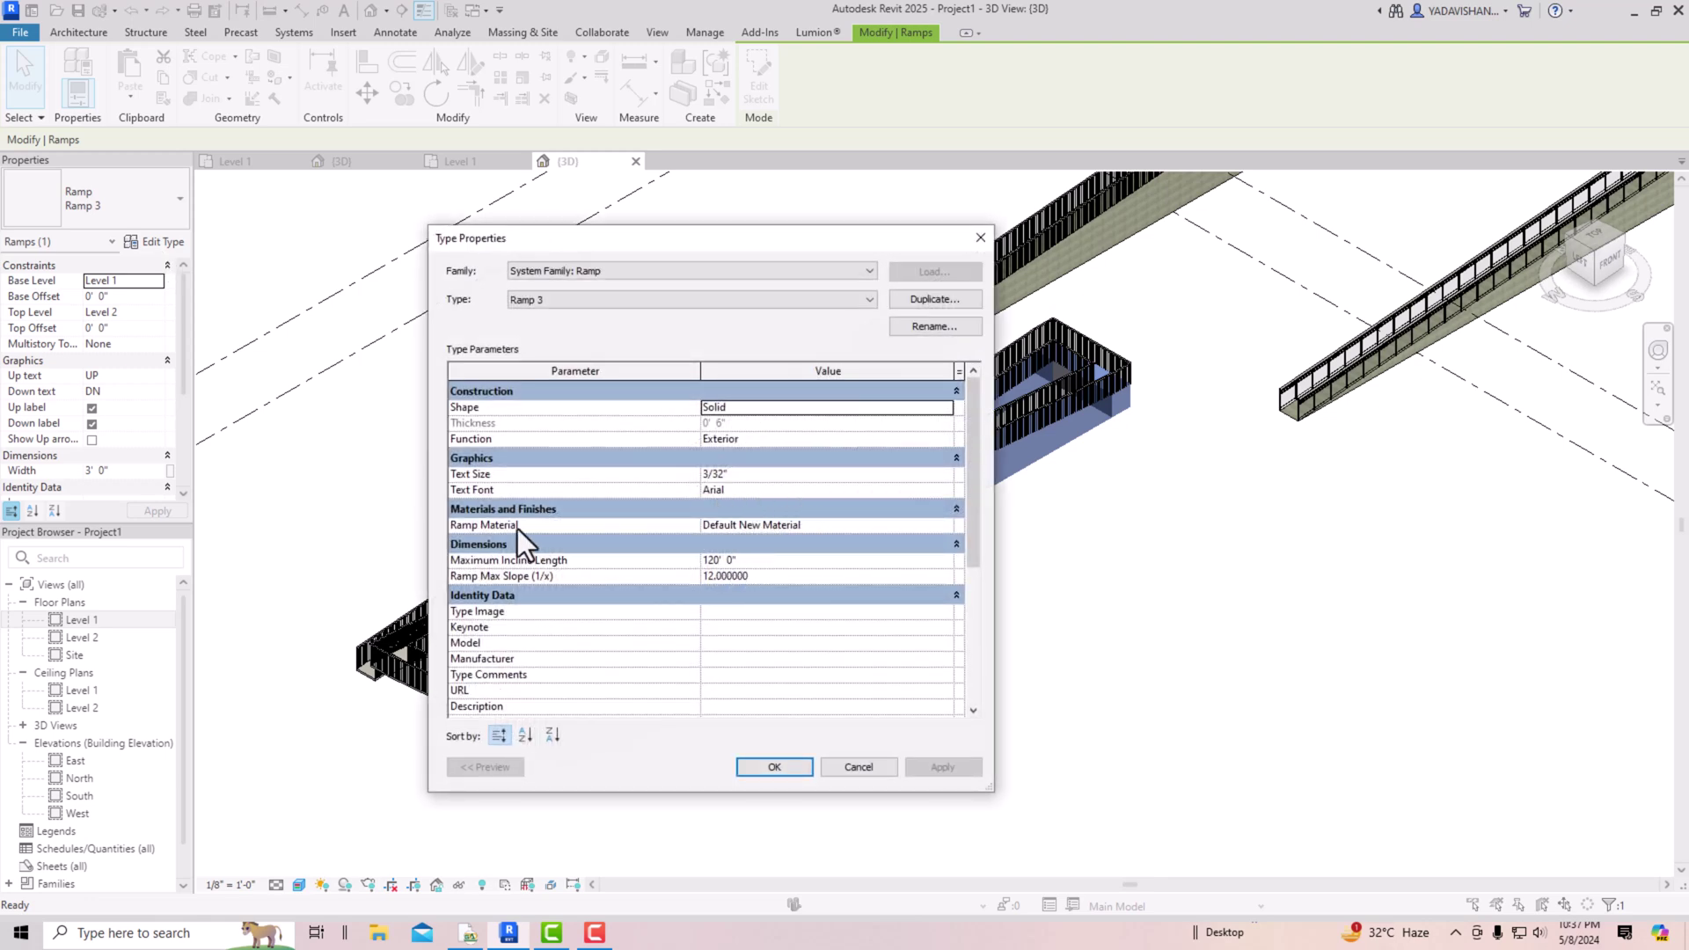
pyautogui.click(735, 409)
pyautogui.click(947, 408)
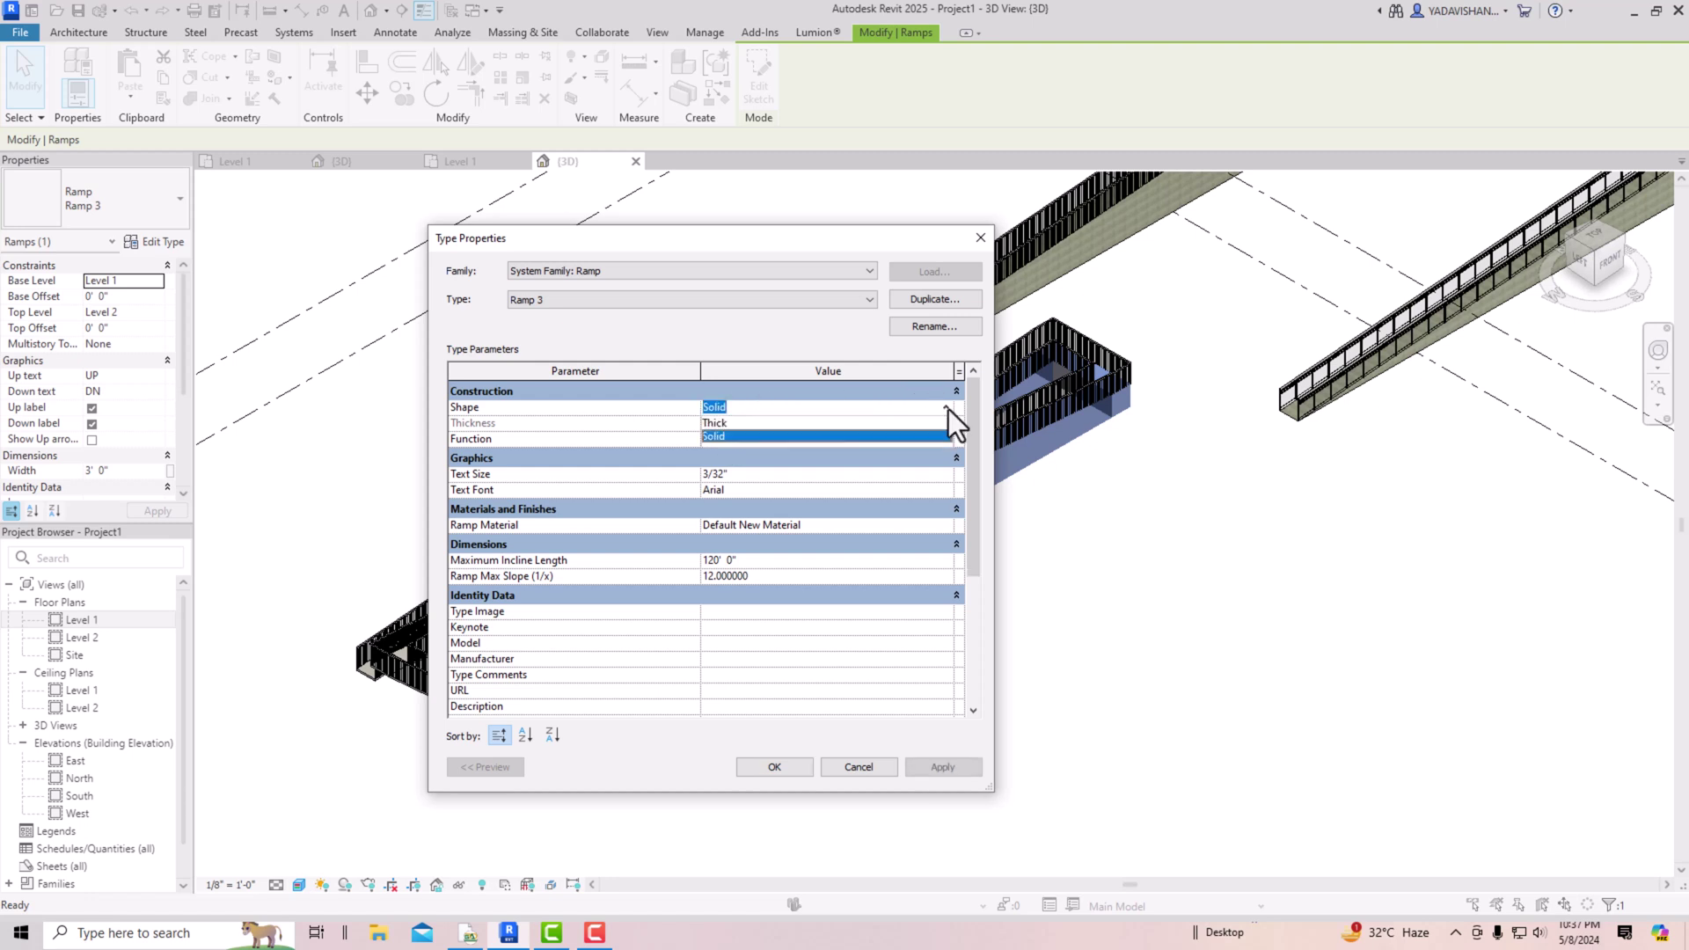
pyautogui.click(727, 424)
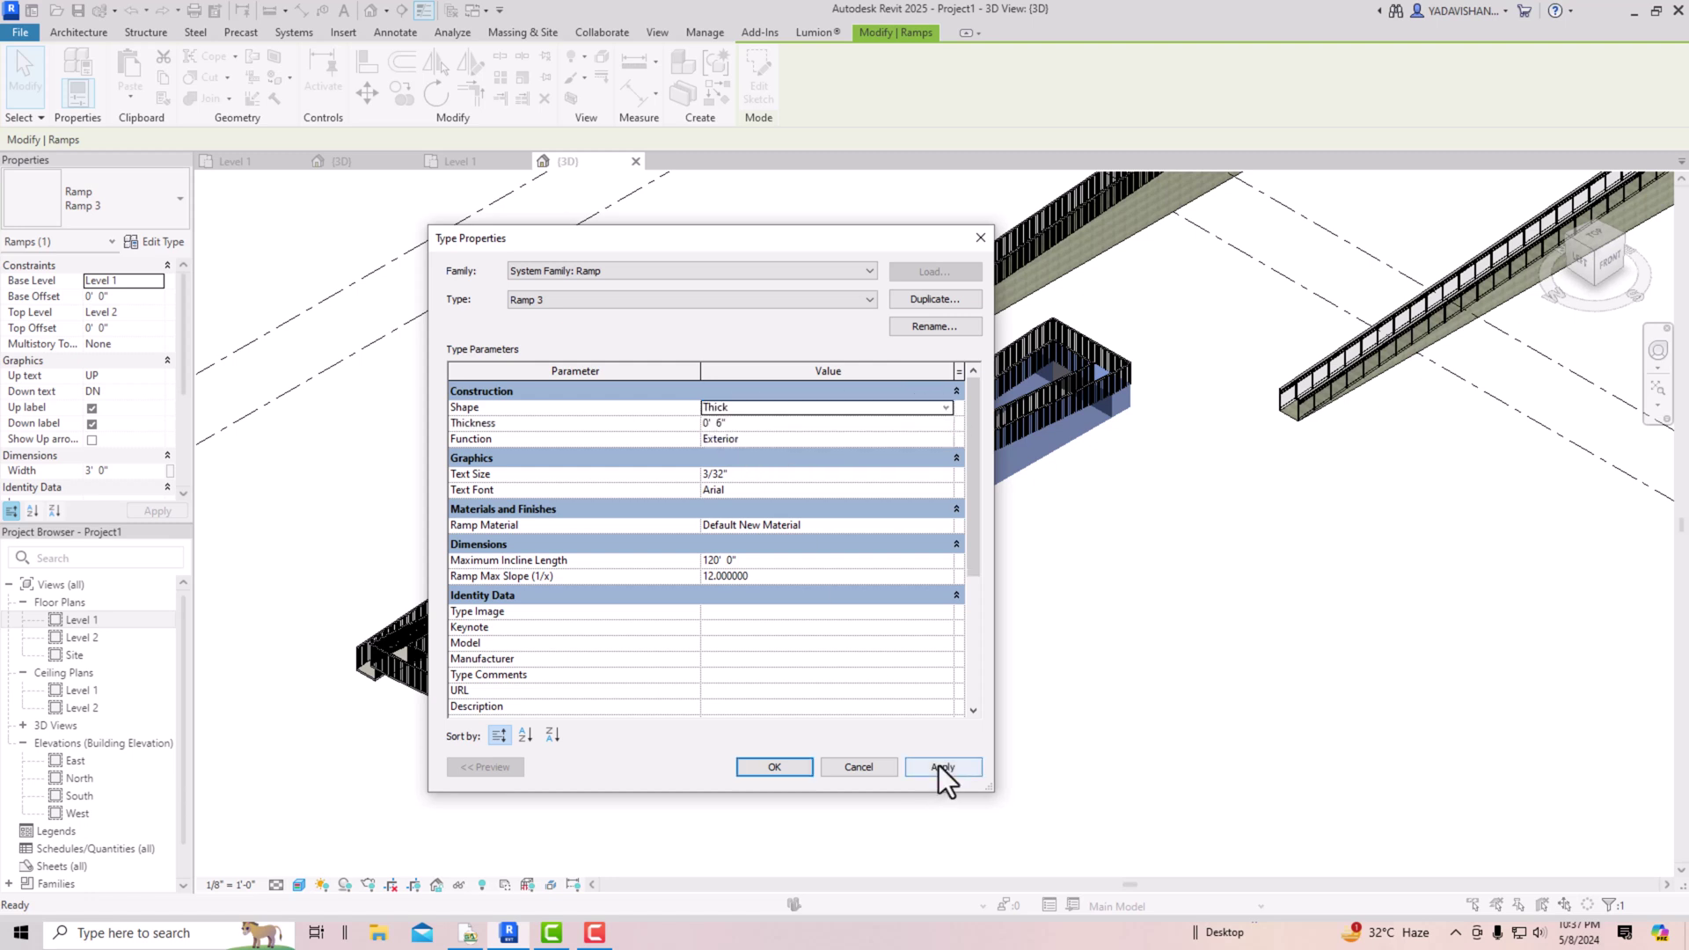
pyautogui.click(940, 767)
pyautogui.click(766, 768)
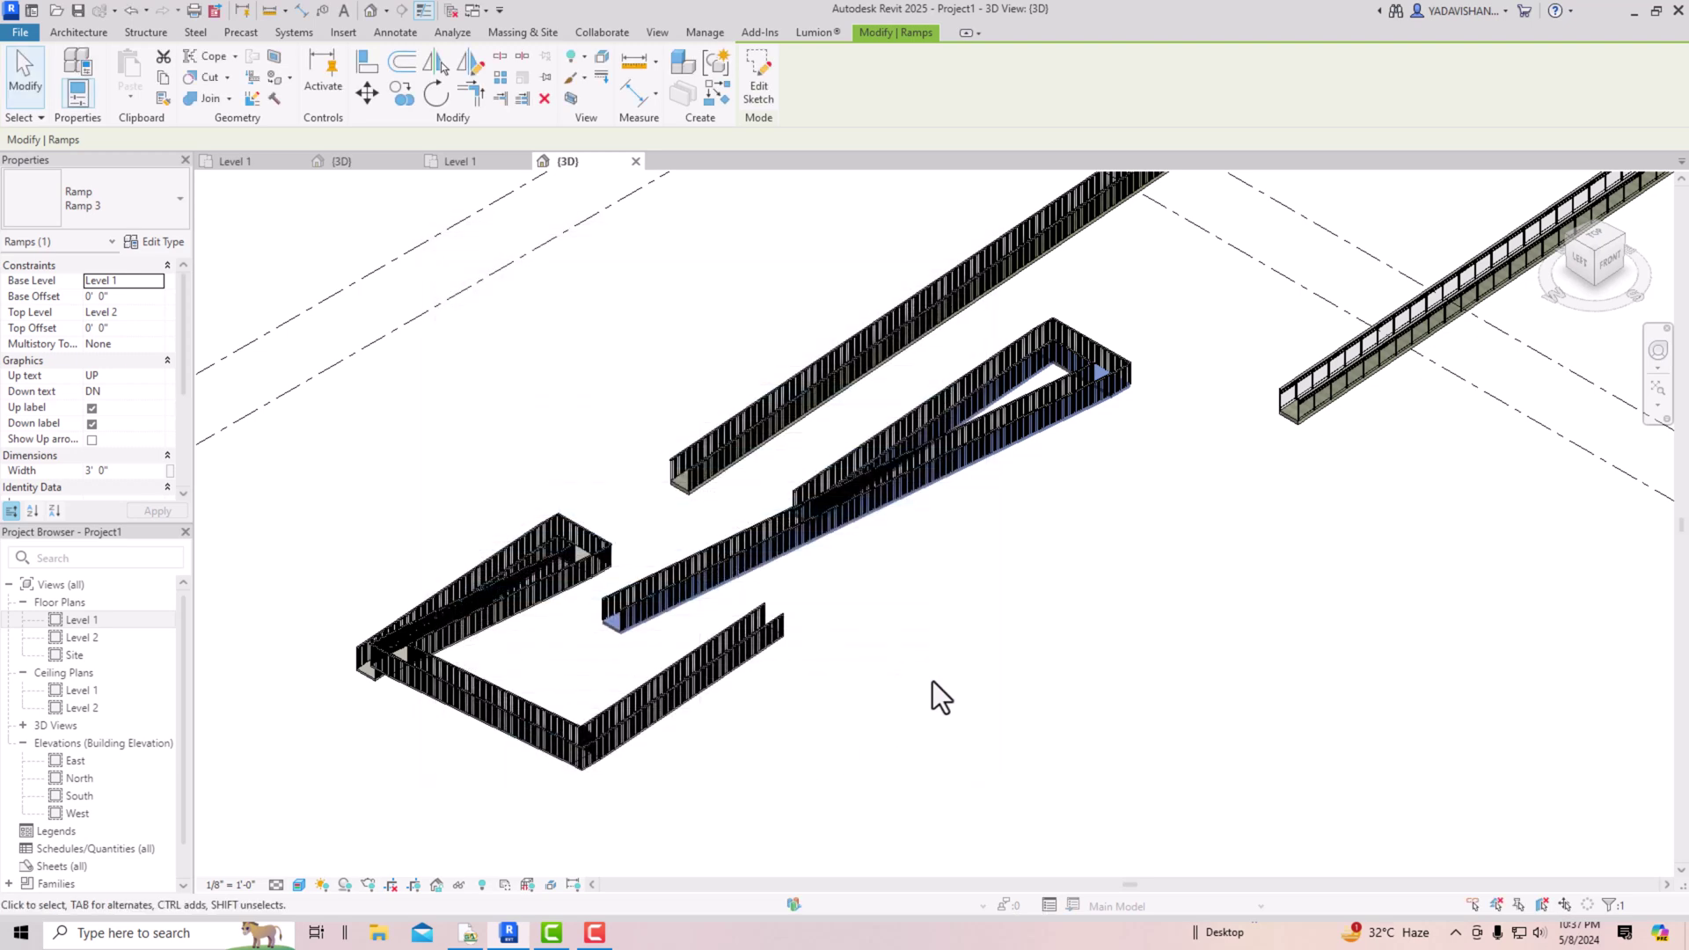
pyautogui.click(934, 682)
pyautogui.scroll(2, 785, 547)
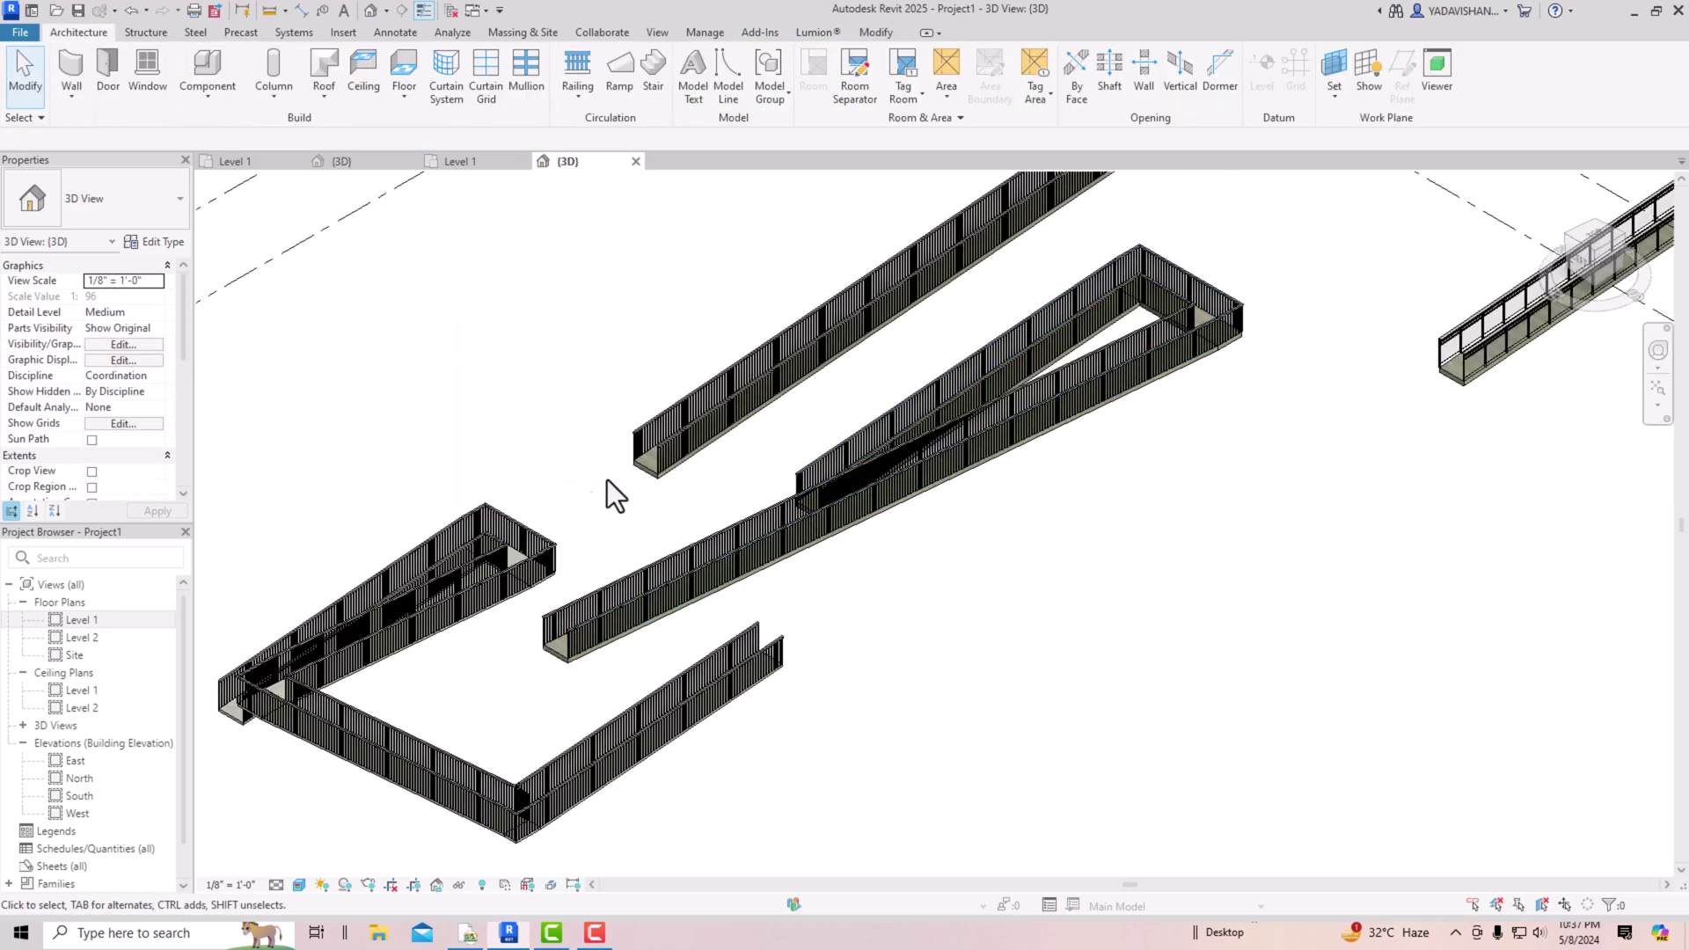
pyautogui.scroll(-2, 861, 423)
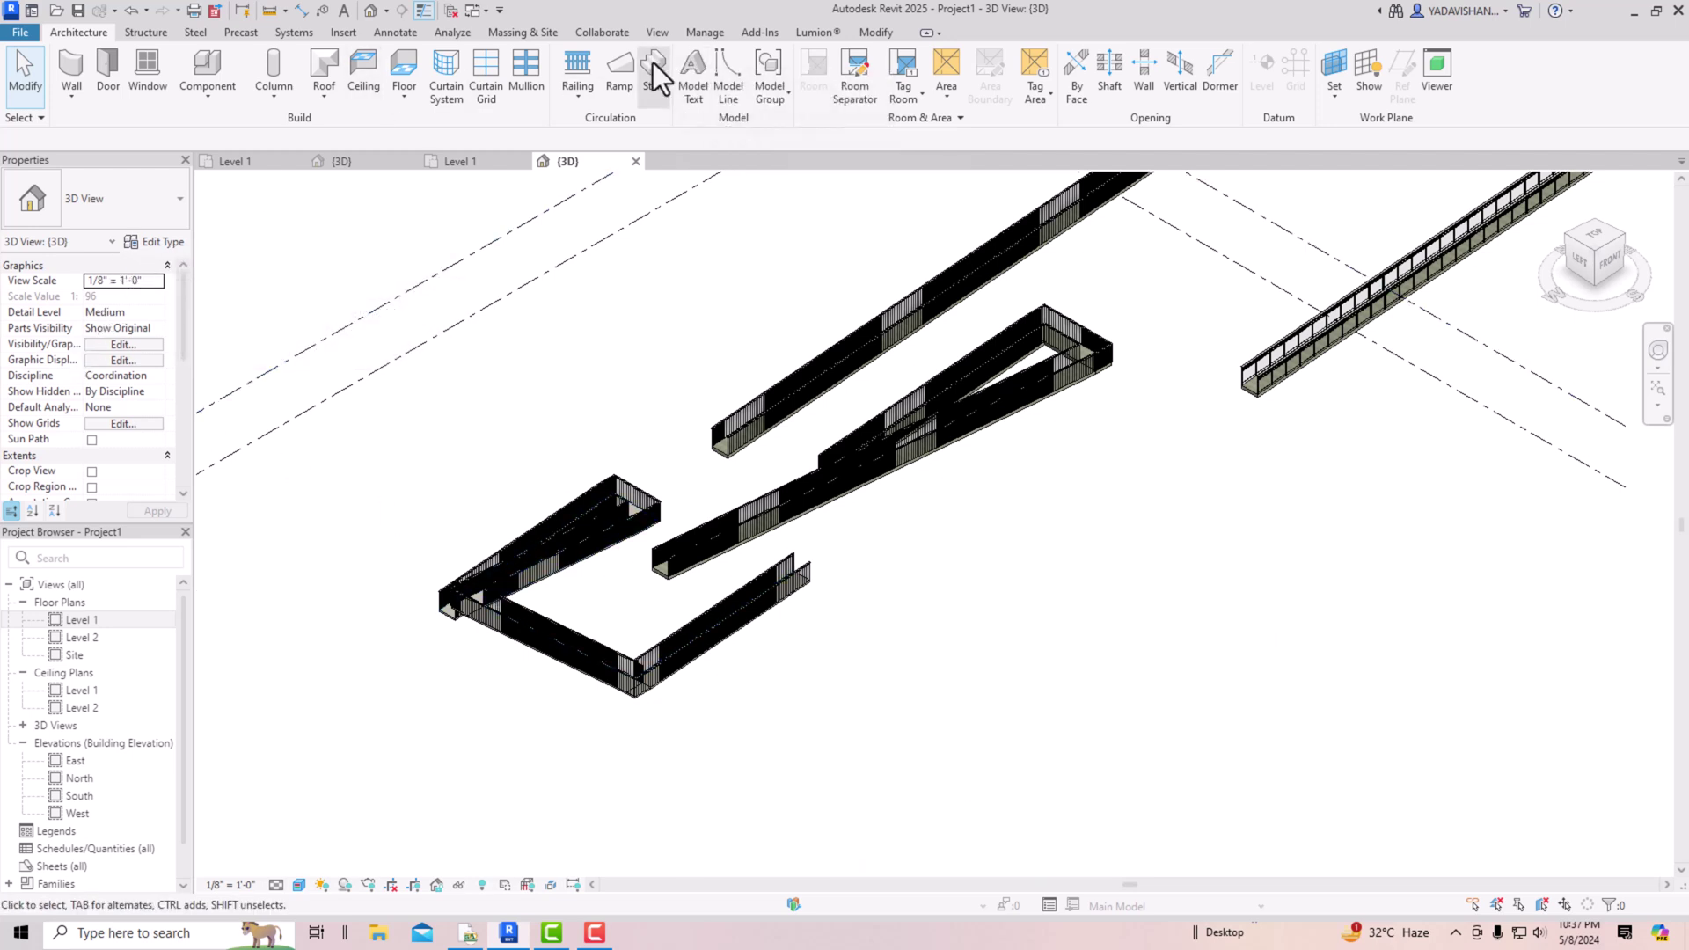
# Step: Start a new Level 1 to Level 2 ramp of type Ramp 3 and set its width to 10' 0"
pyautogui.click(621, 88)
pyautogui.click(155, 243)
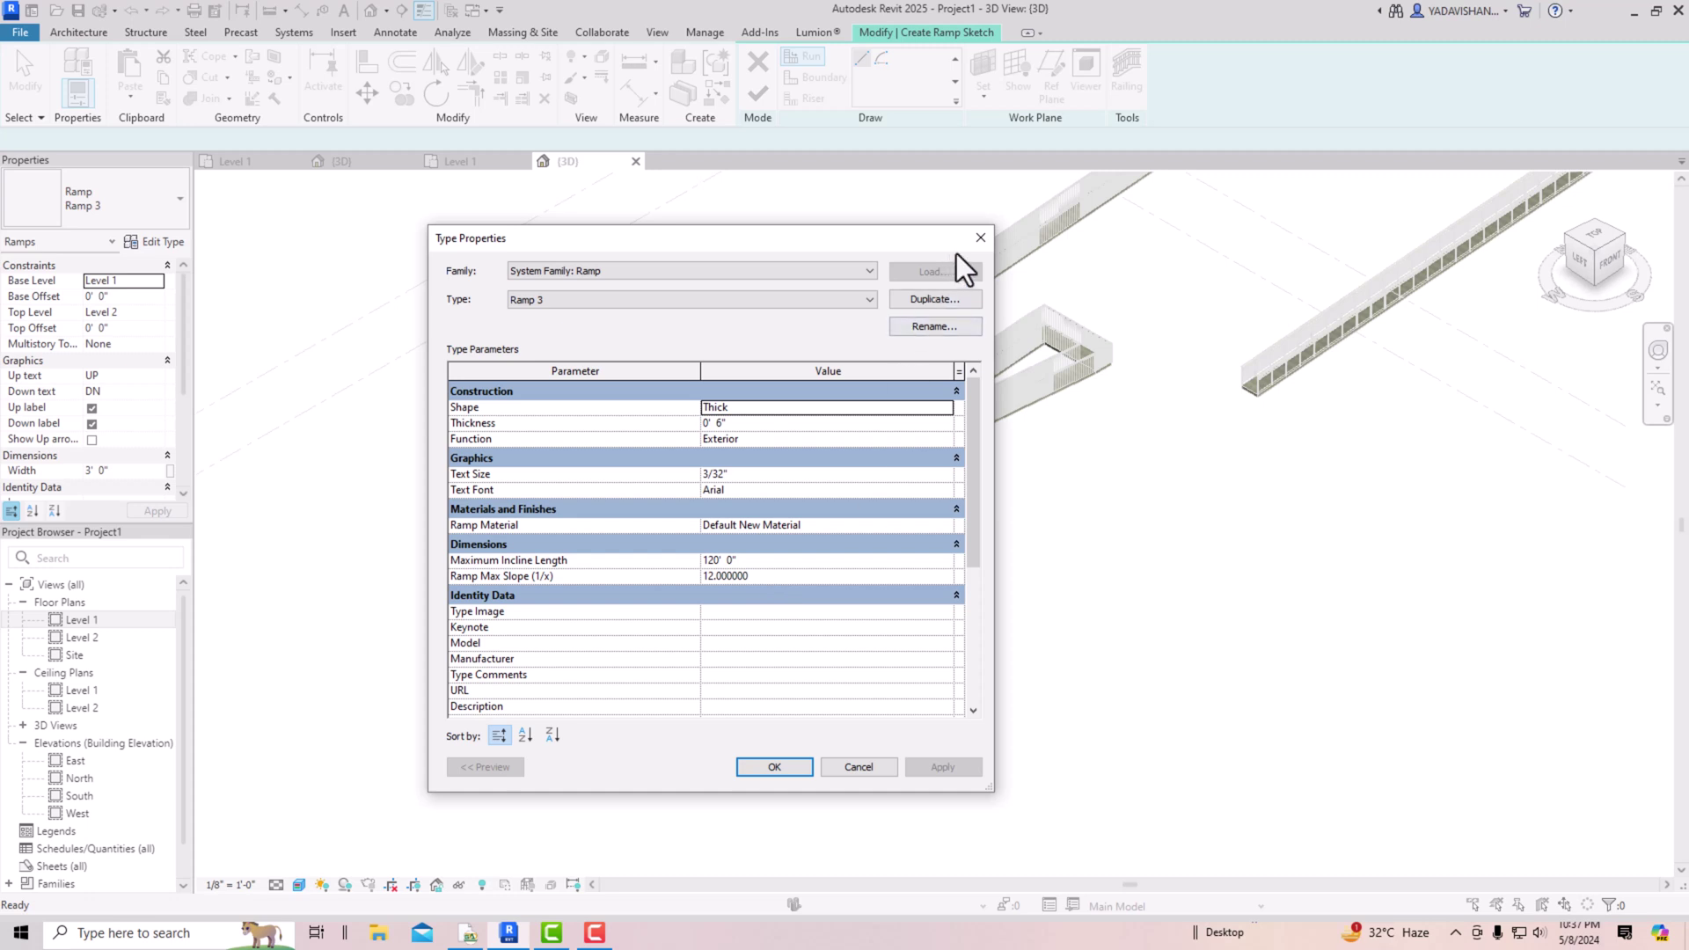
pyautogui.click(980, 238)
pyautogui.click(150, 472)
pyautogui.write('1')
pyautogui.press('Return')
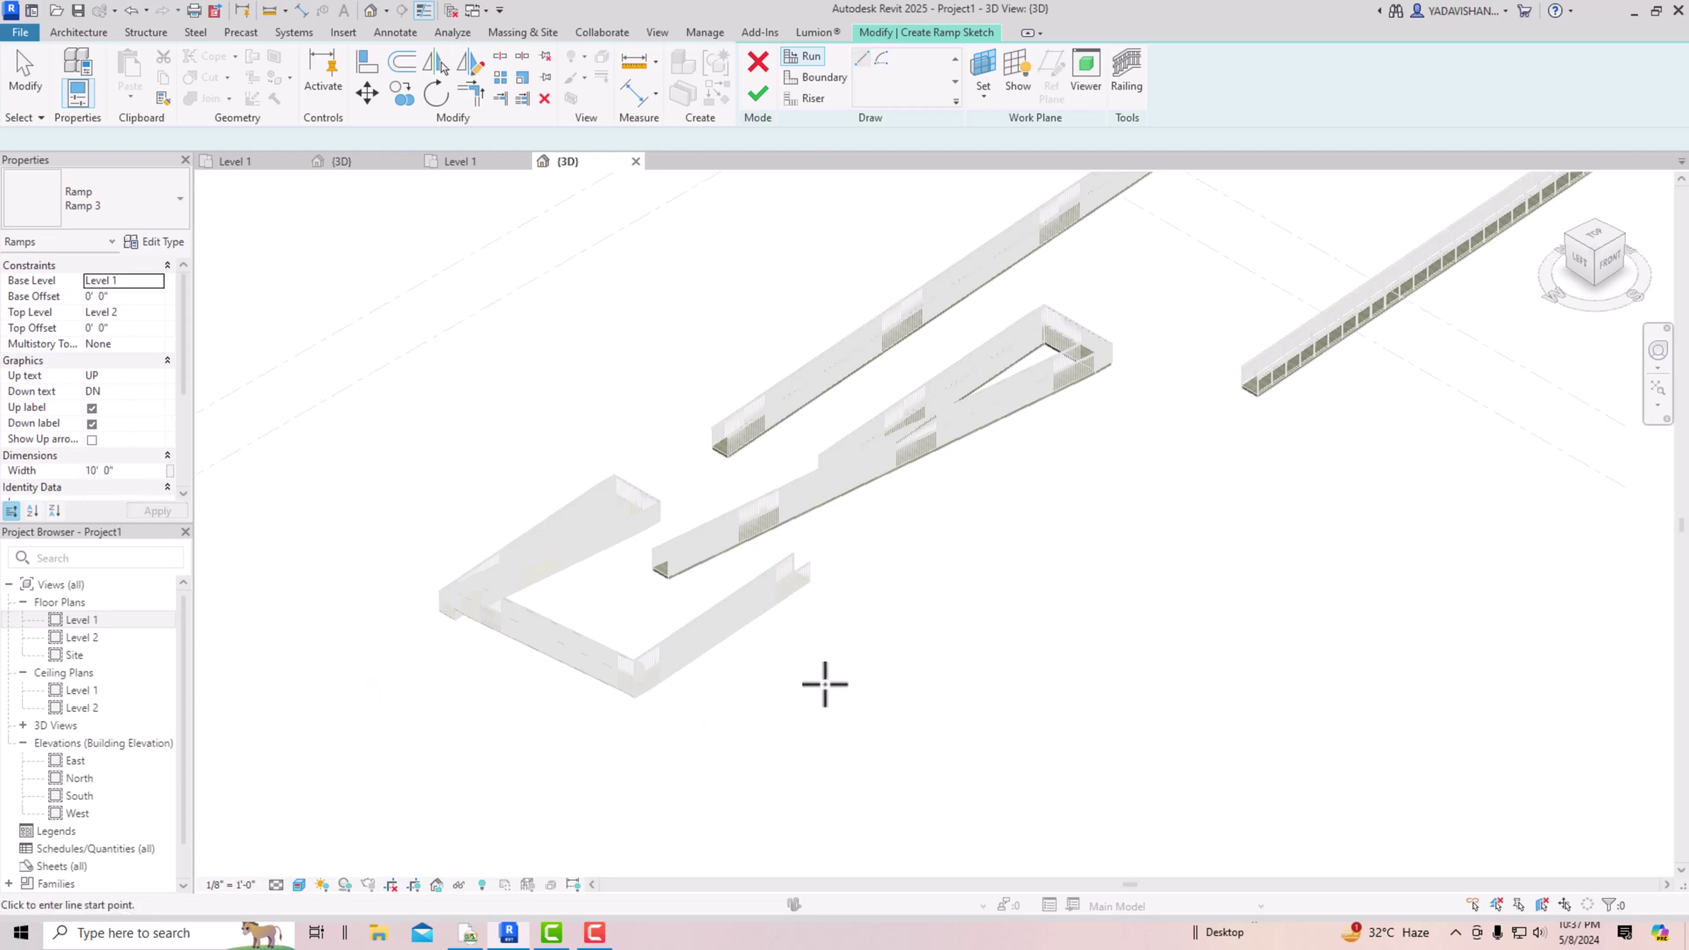
# Step: Sketch a straight horizontal 120' run on the Level 1 plan south of the existing ramps, finish the ramp and check it in 3D
pyautogui.doubleClick(87, 619)
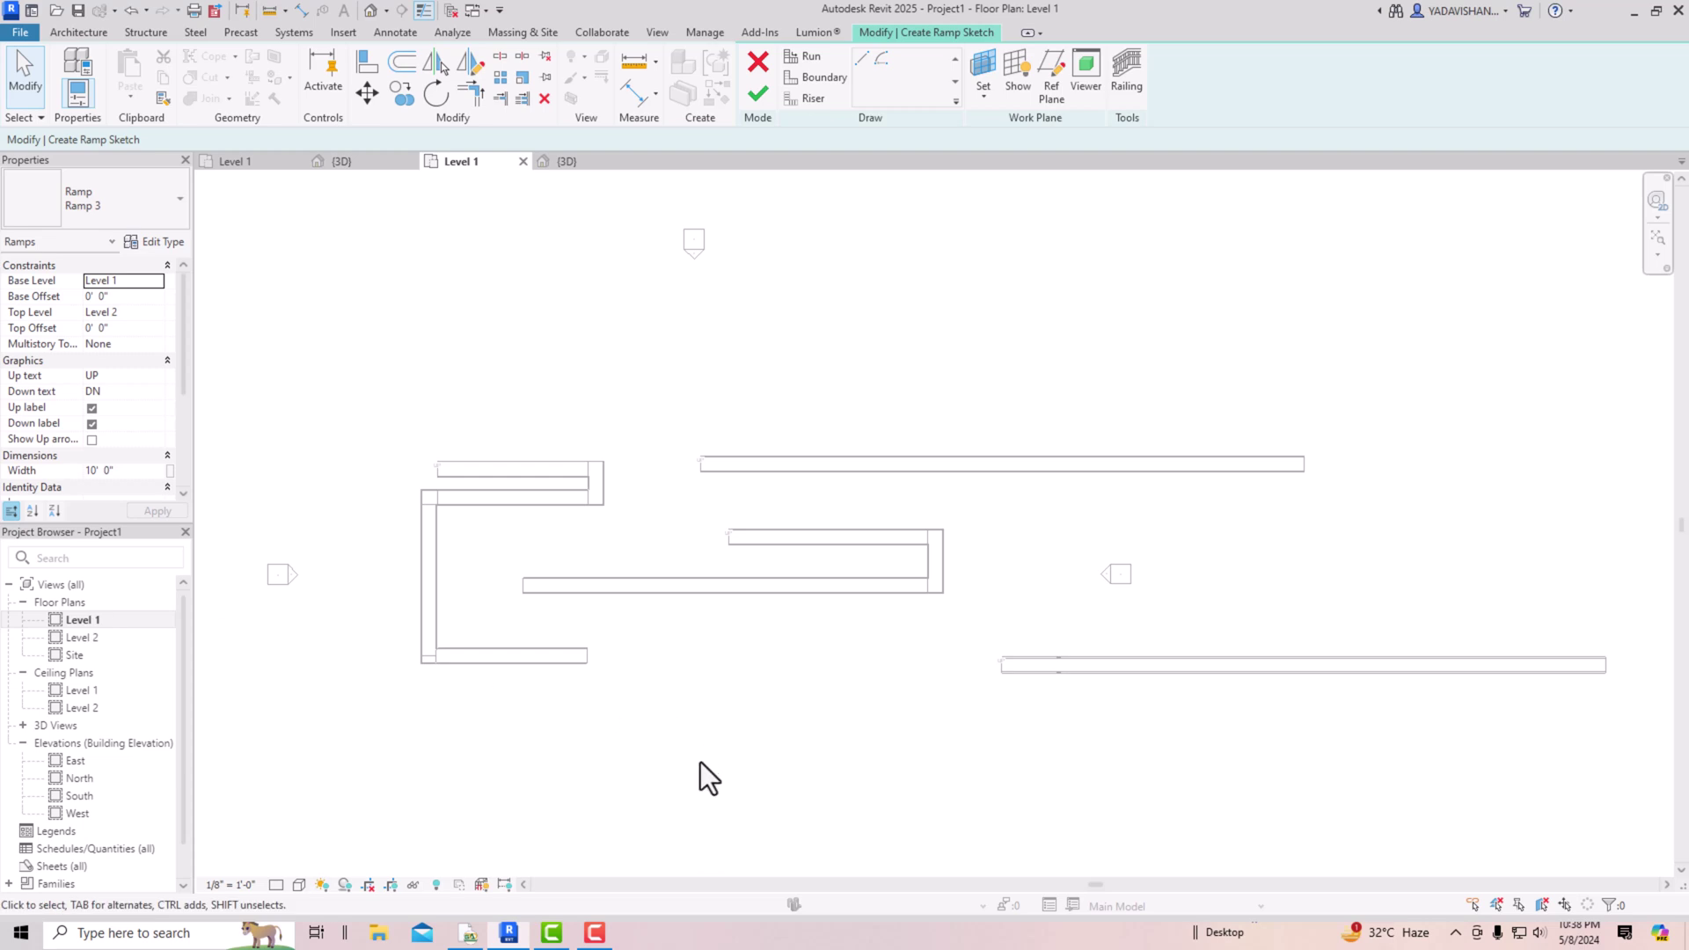
pyautogui.click(860, 59)
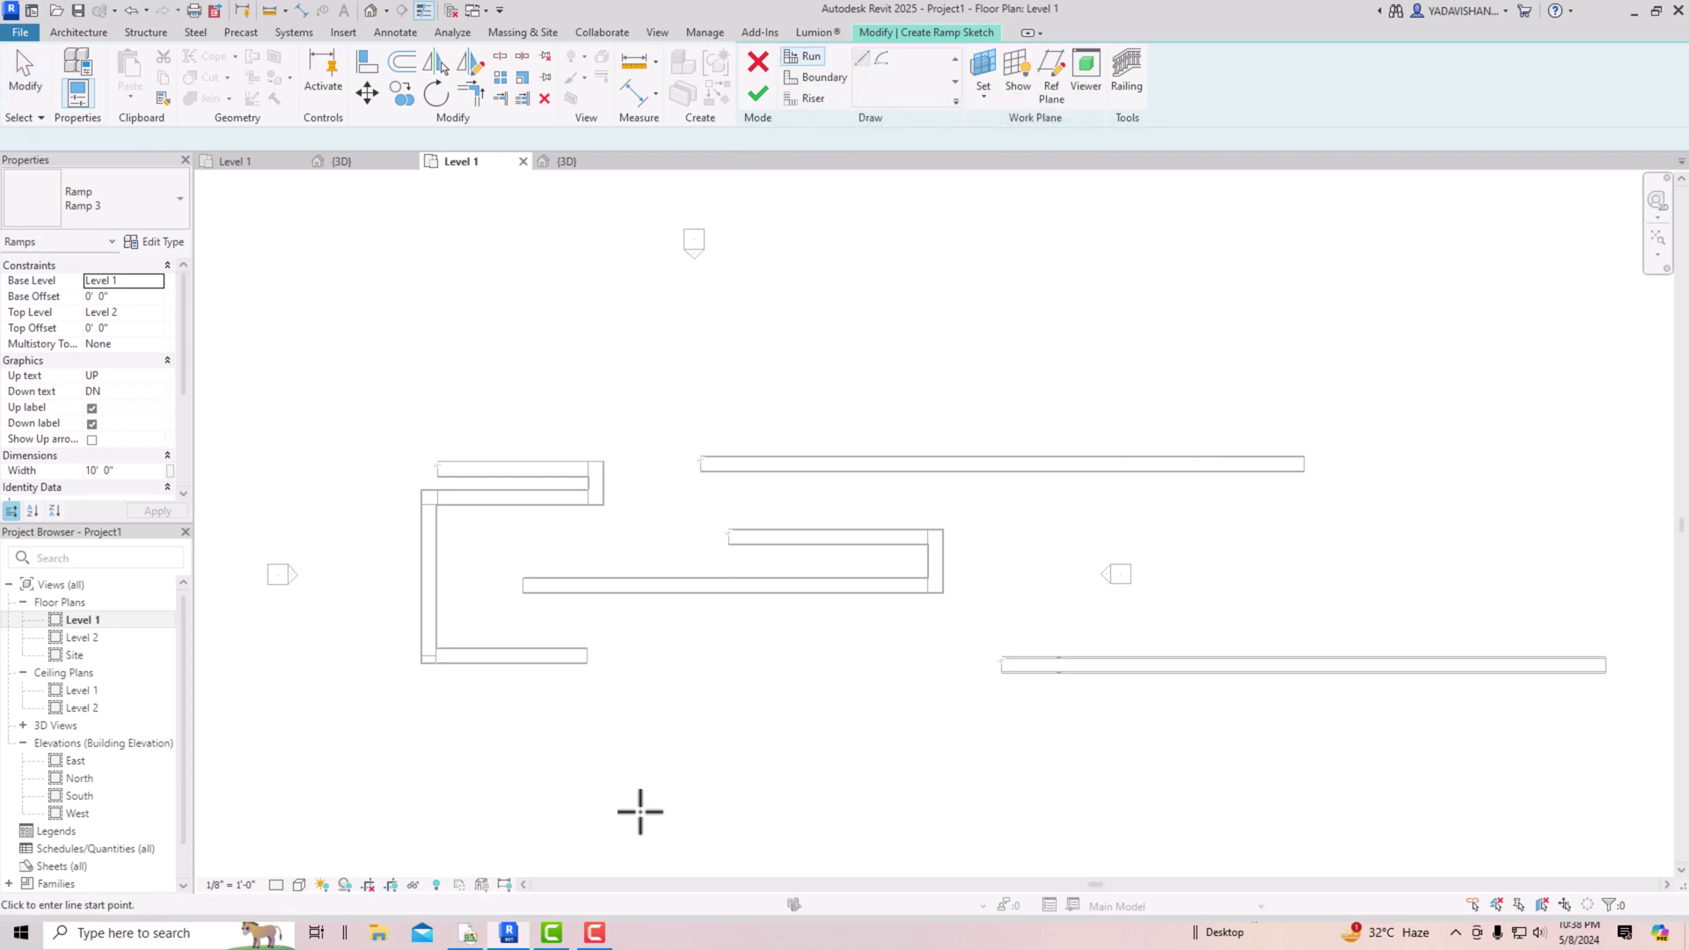
pyautogui.click(635, 763)
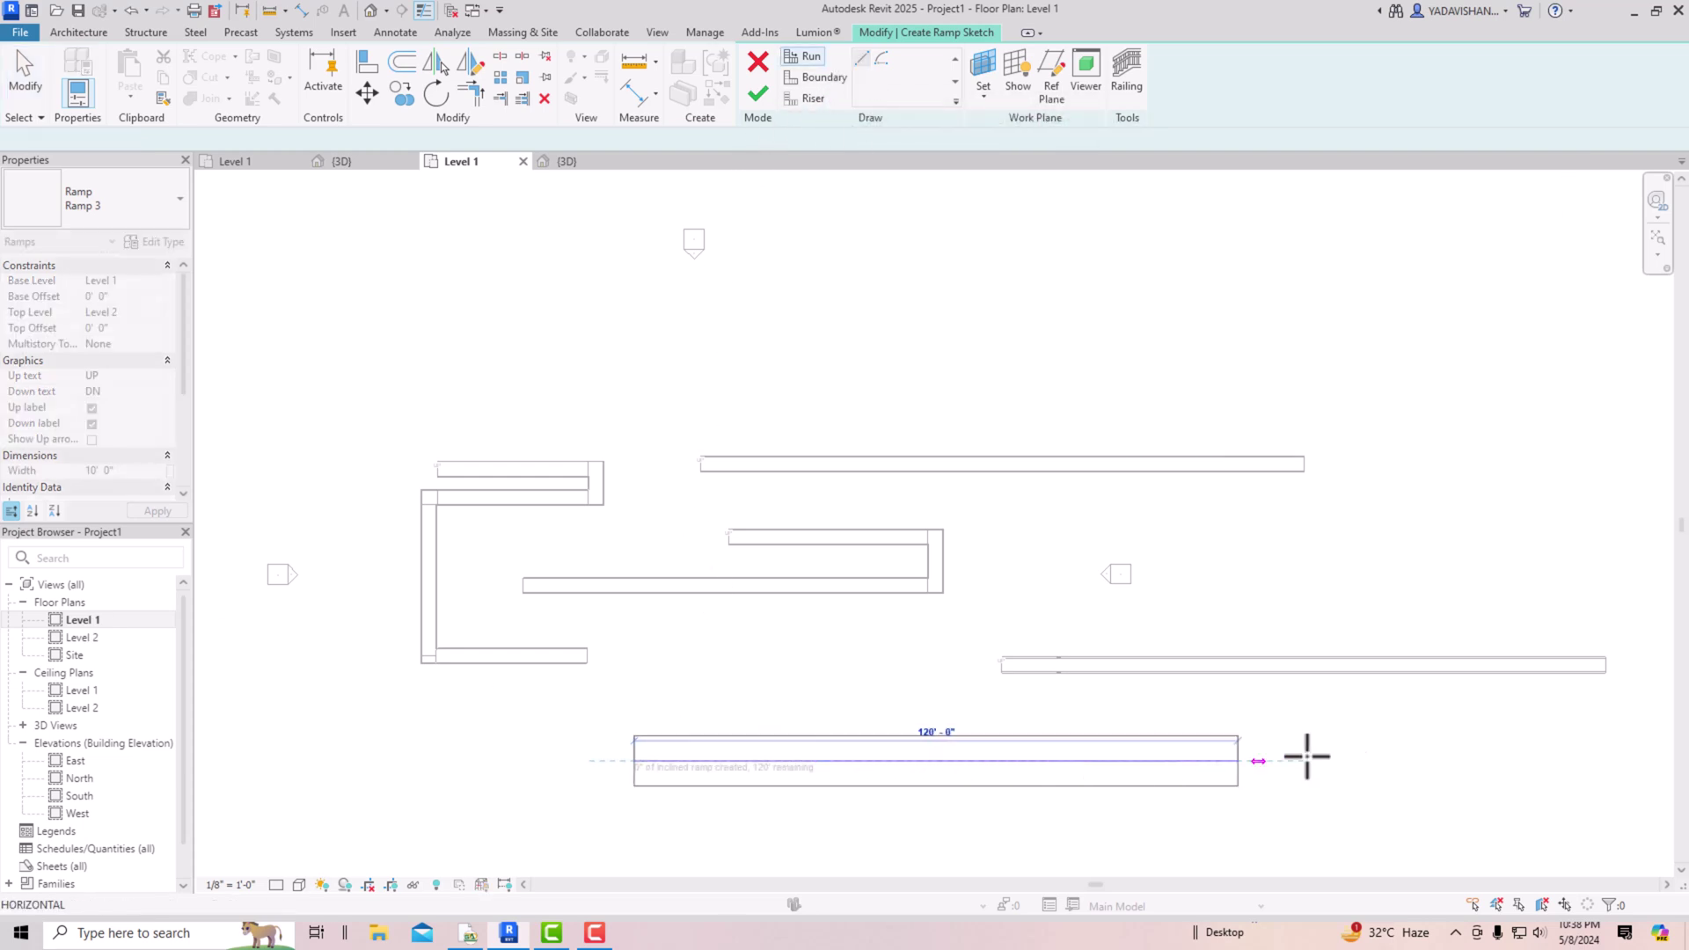
pyautogui.click(1238, 760)
pyautogui.click(763, 97)
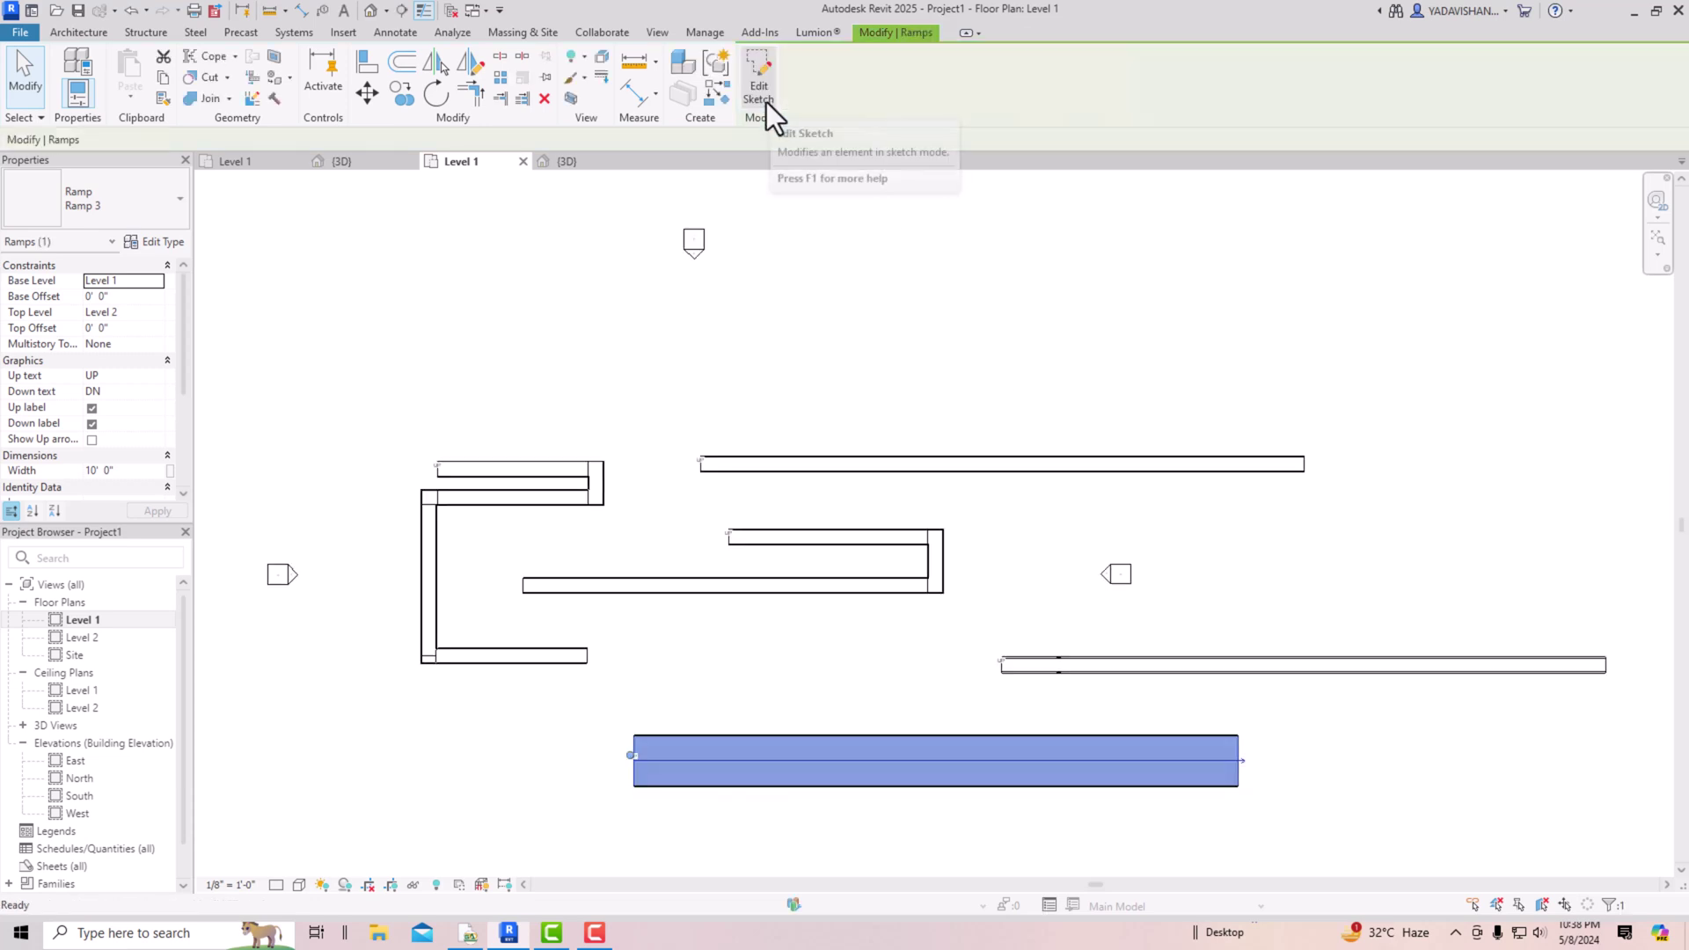
pyautogui.click(370, 11)
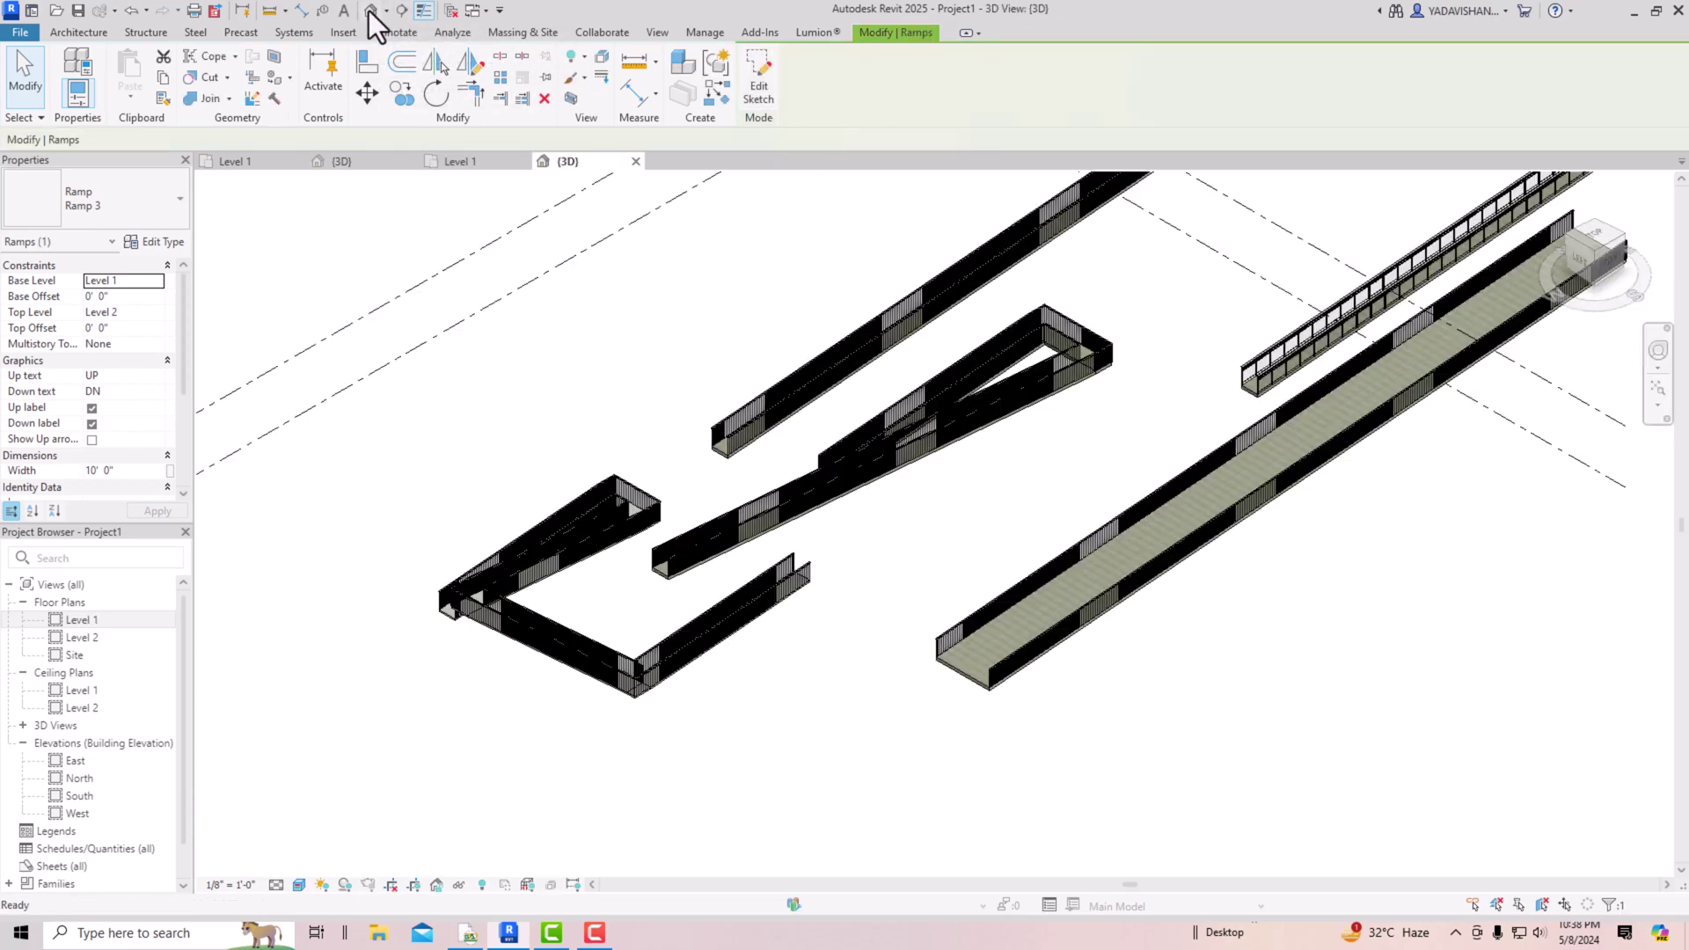
pyautogui.scroll(5, 1319, 334)
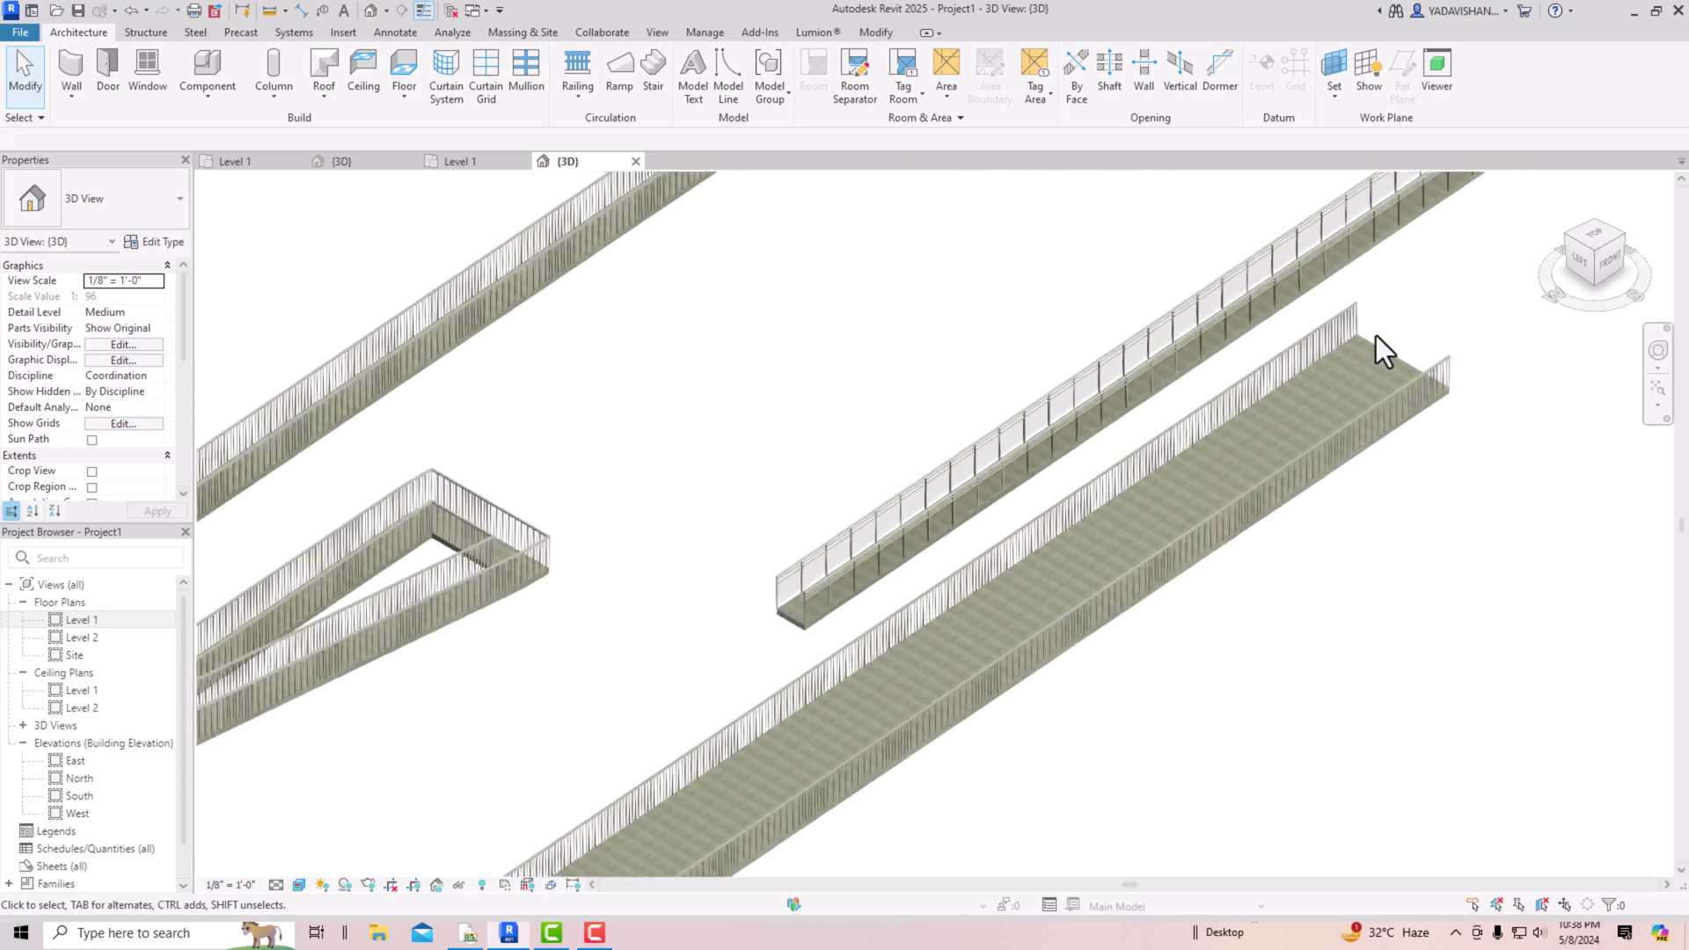
pyautogui.scroll(-5, 1273, 335)
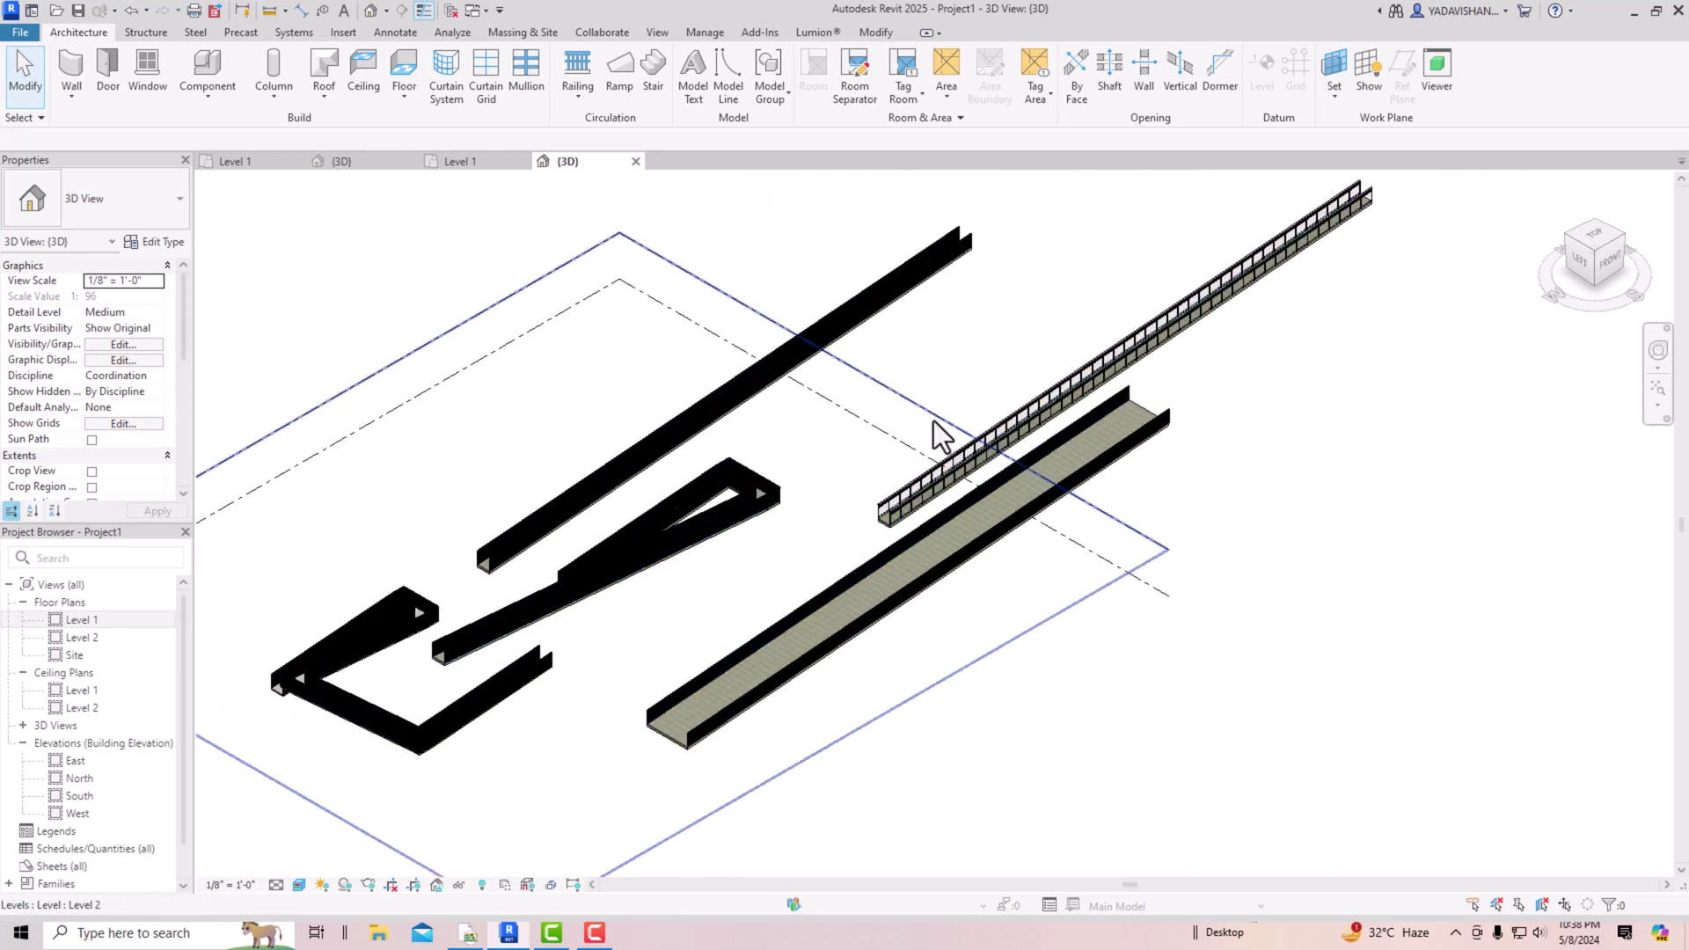
# Step: Create a curved Ramp 3 ramp on Level 1 from a 120' arc run of about 48' radius, south of the wide straight ramp
pyautogui.doubleClick(87, 620)
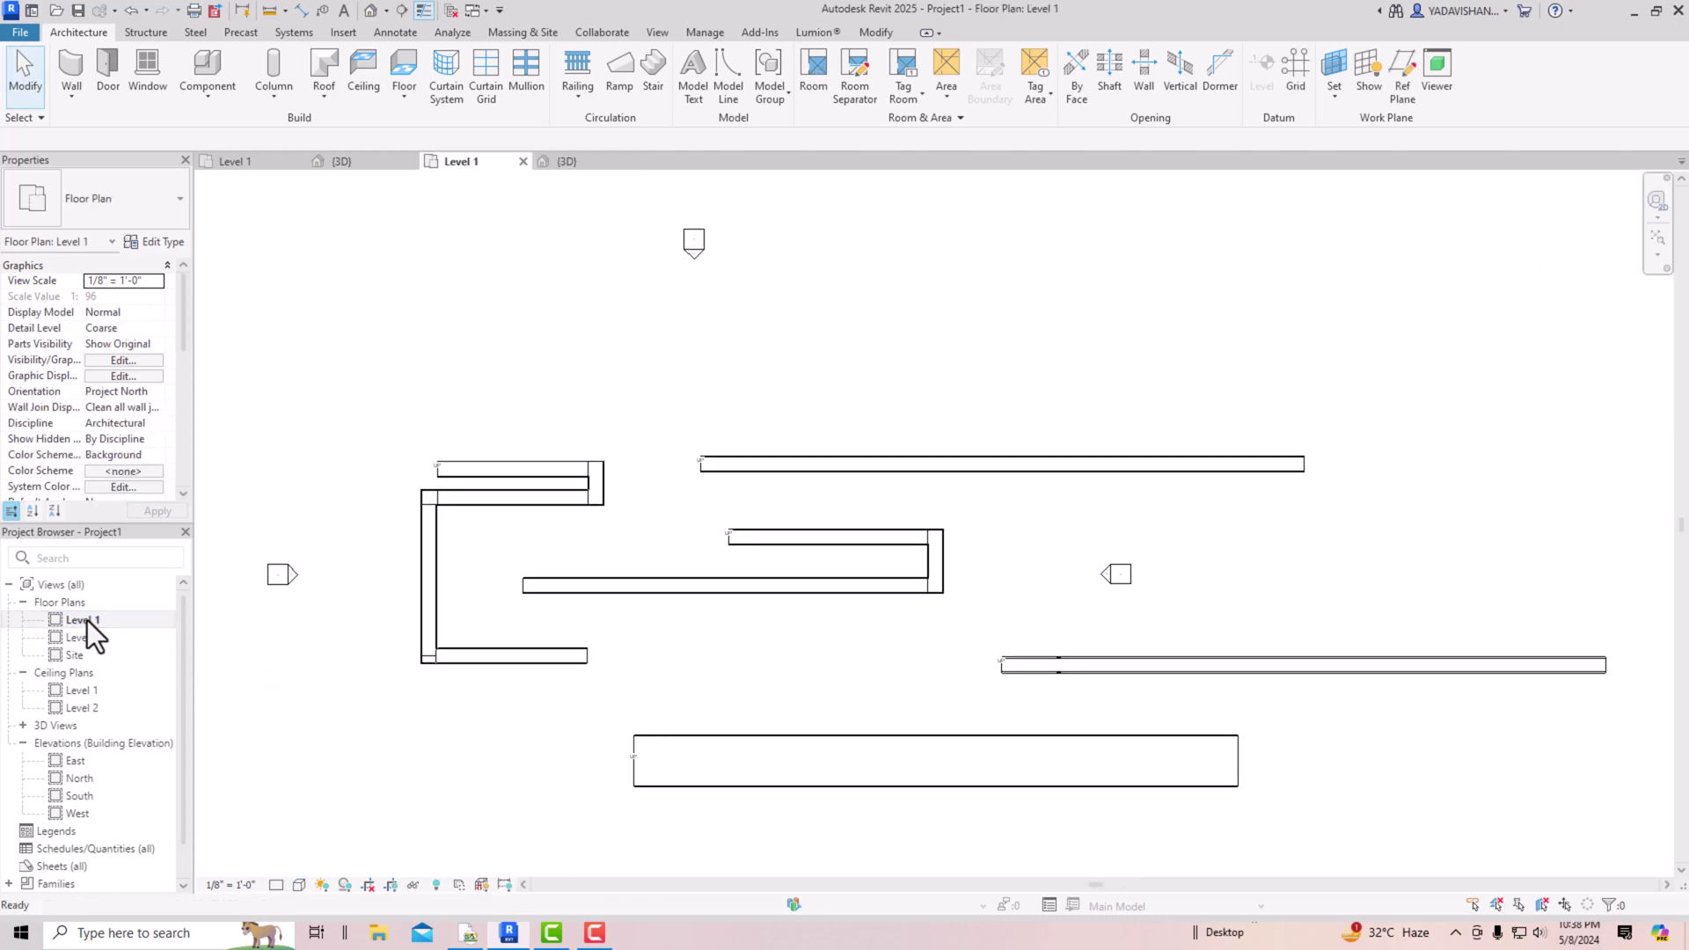
pyautogui.click(628, 75)
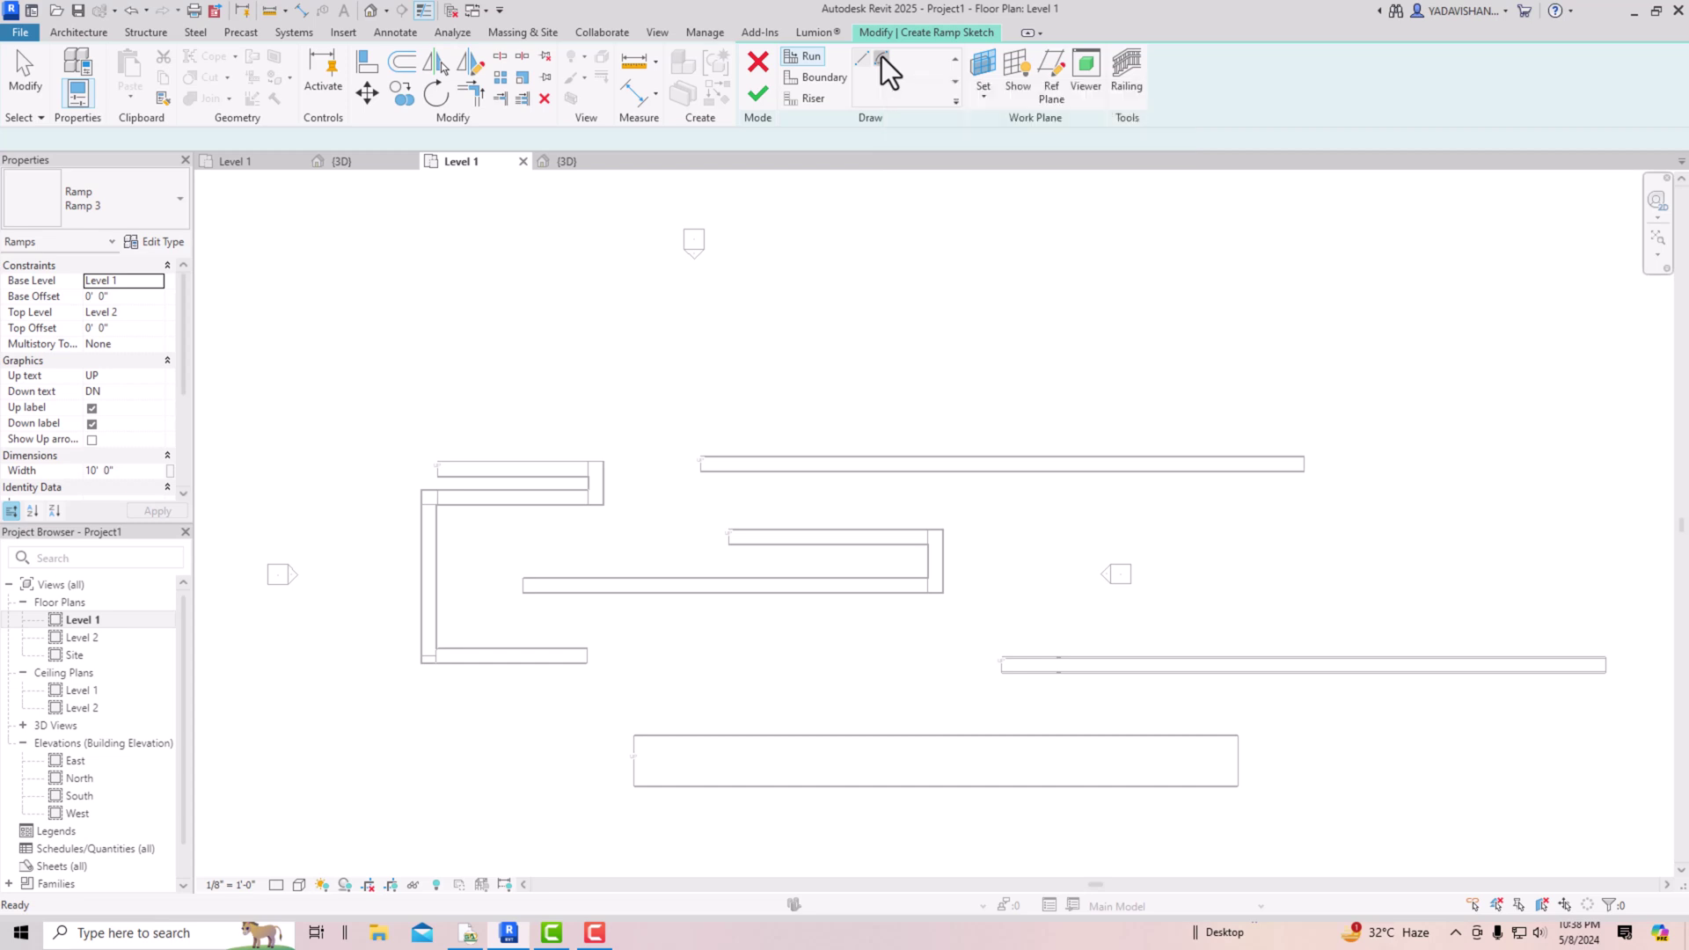
pyautogui.scroll(-5, 624, 394)
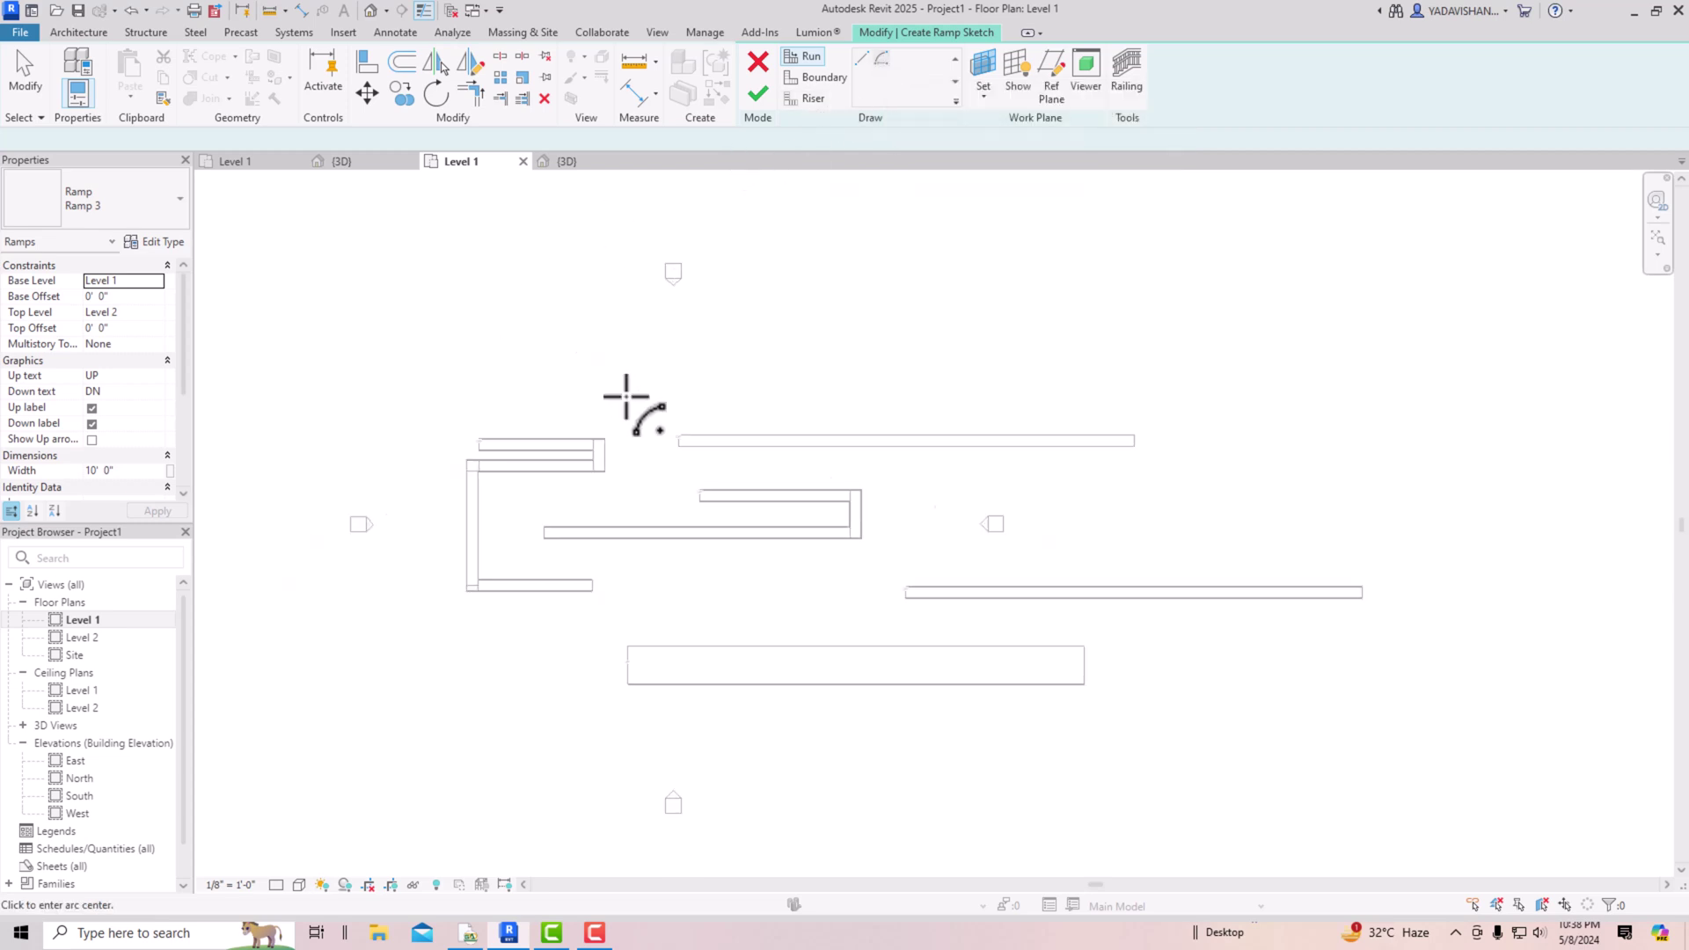
pyautogui.click(802, 608)
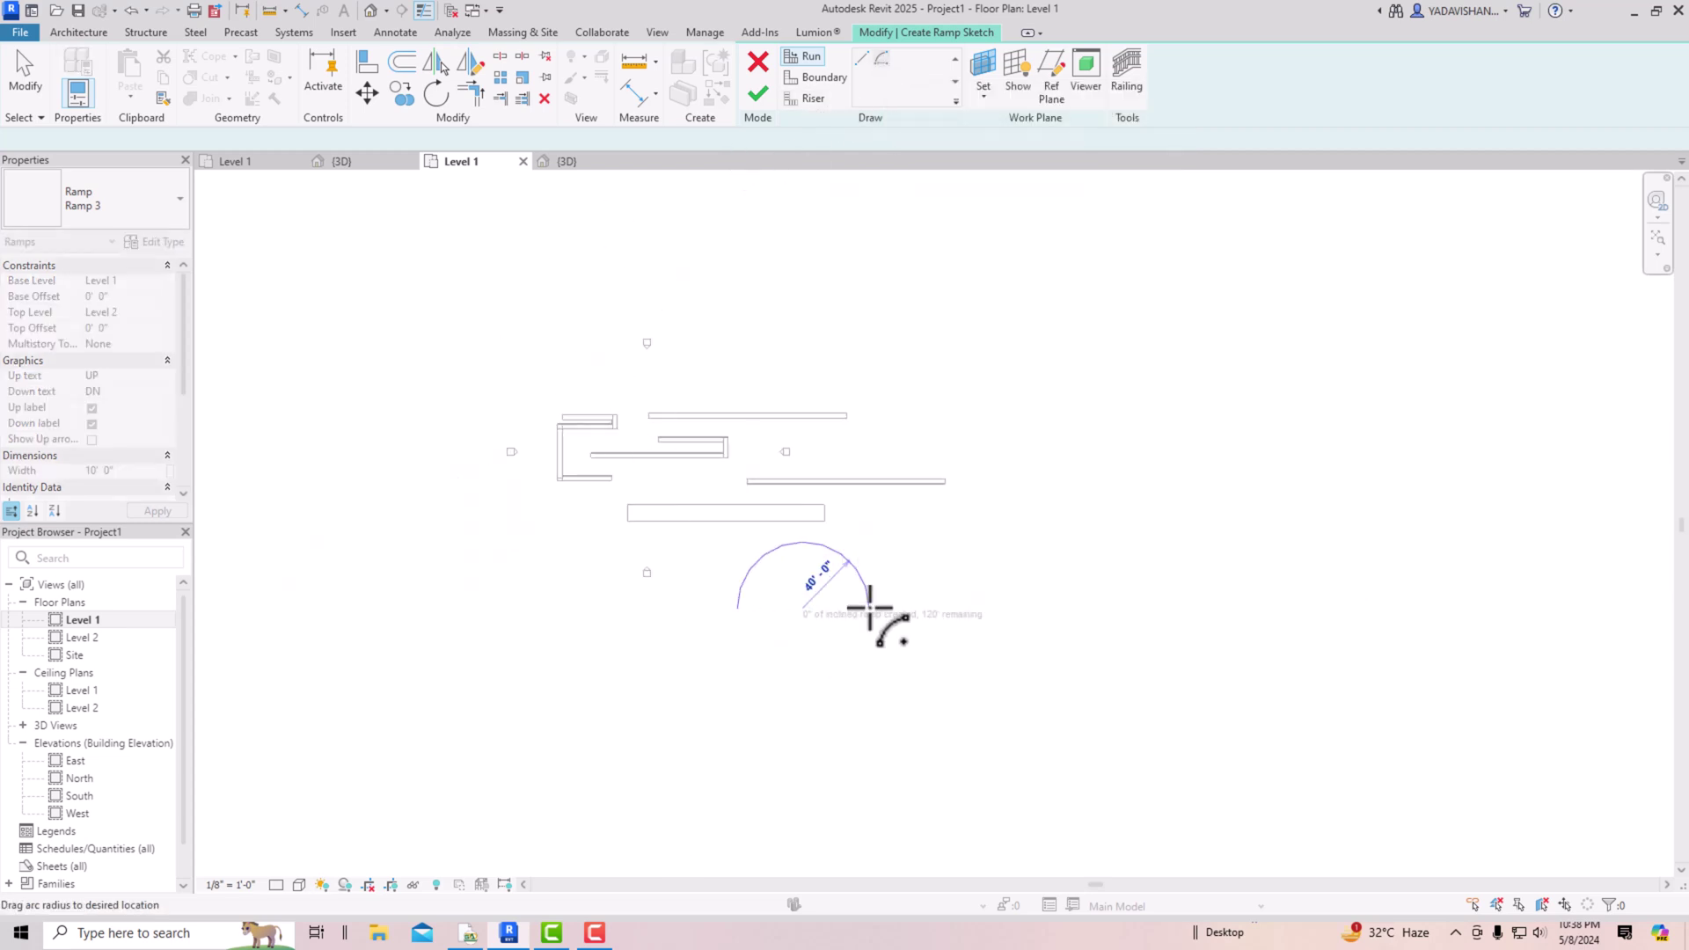
pyautogui.click(883, 609)
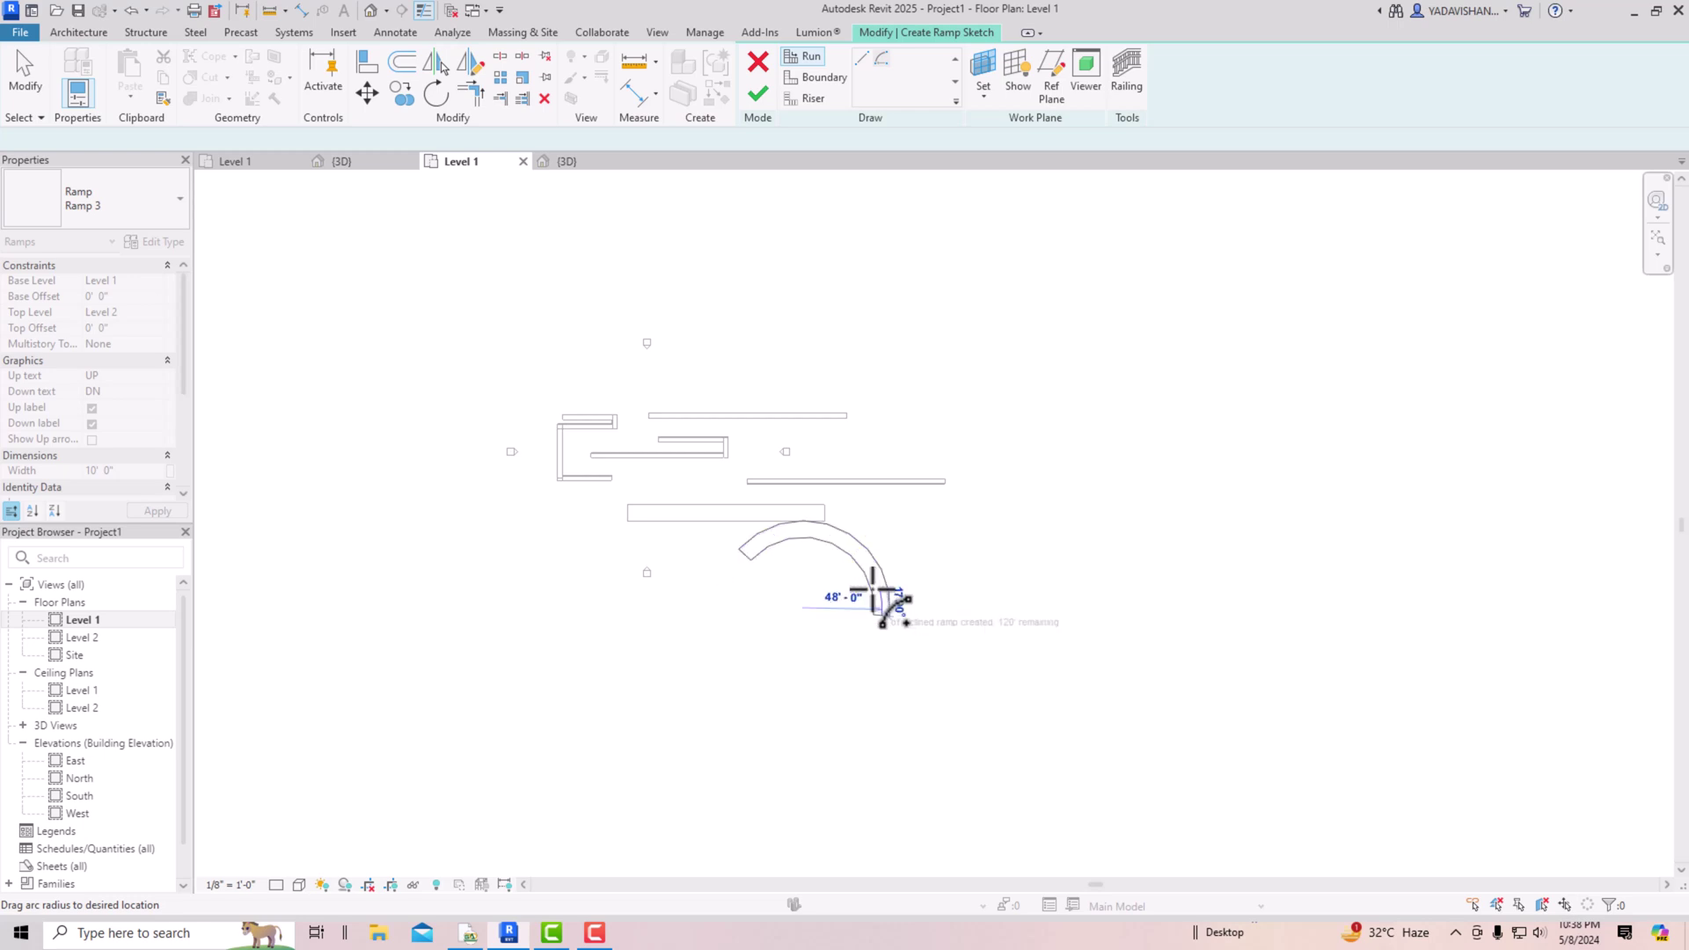
pyautogui.click(704, 584)
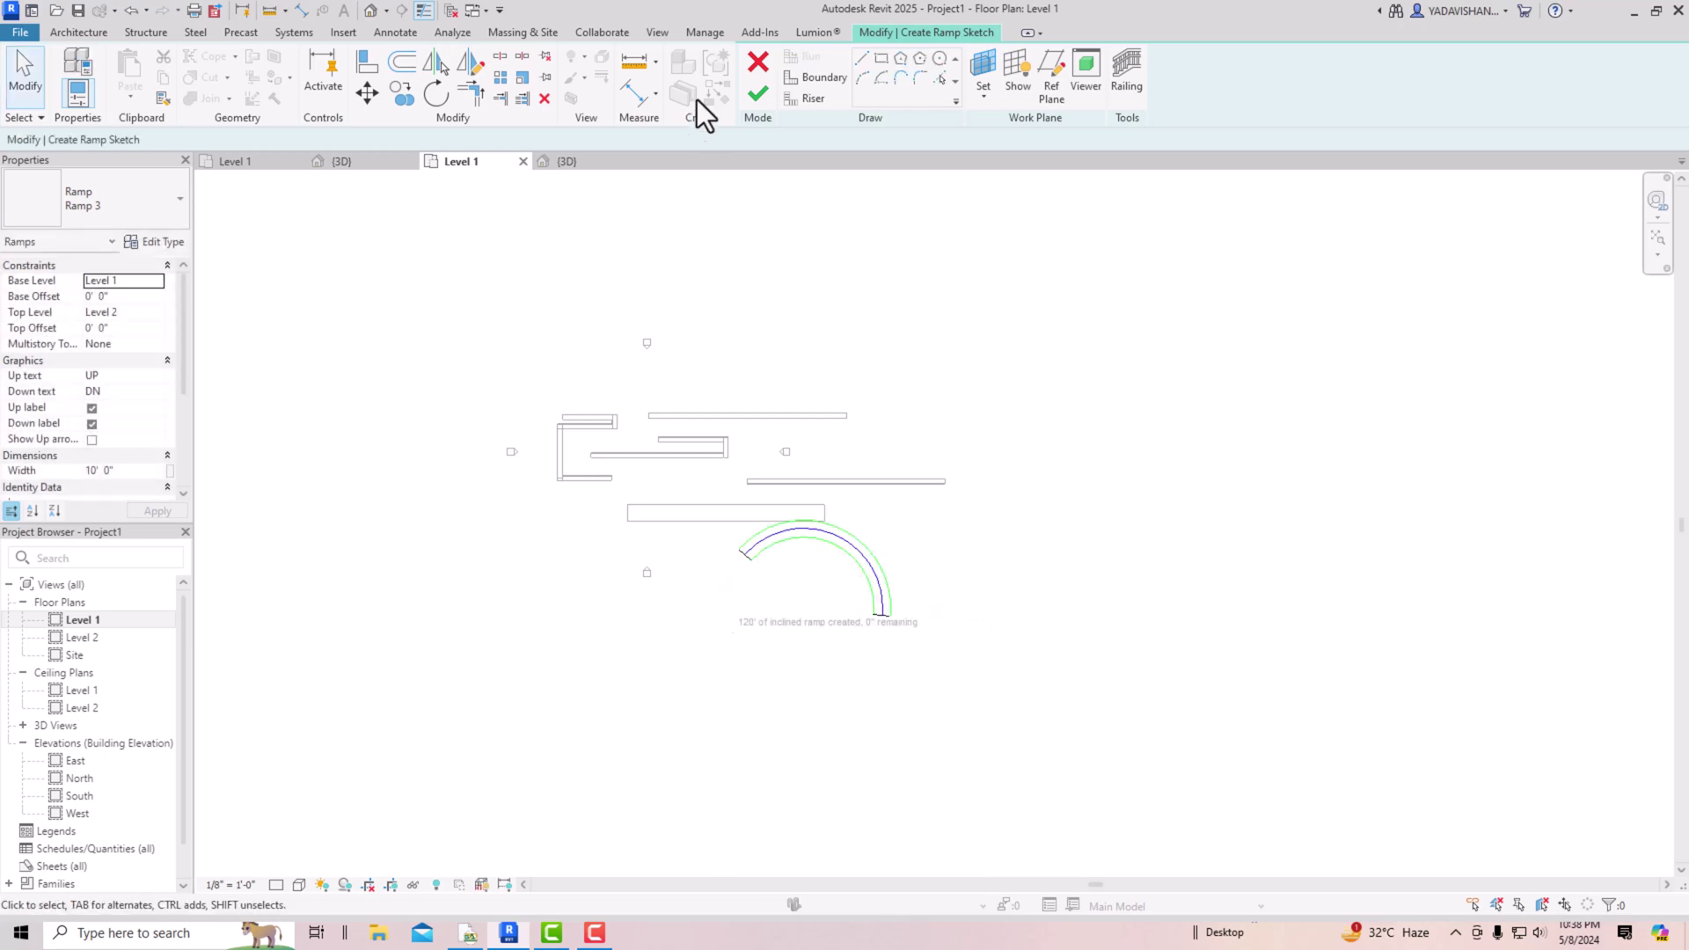
pyautogui.click(755, 93)
pyautogui.scroll(4, 916, 603)
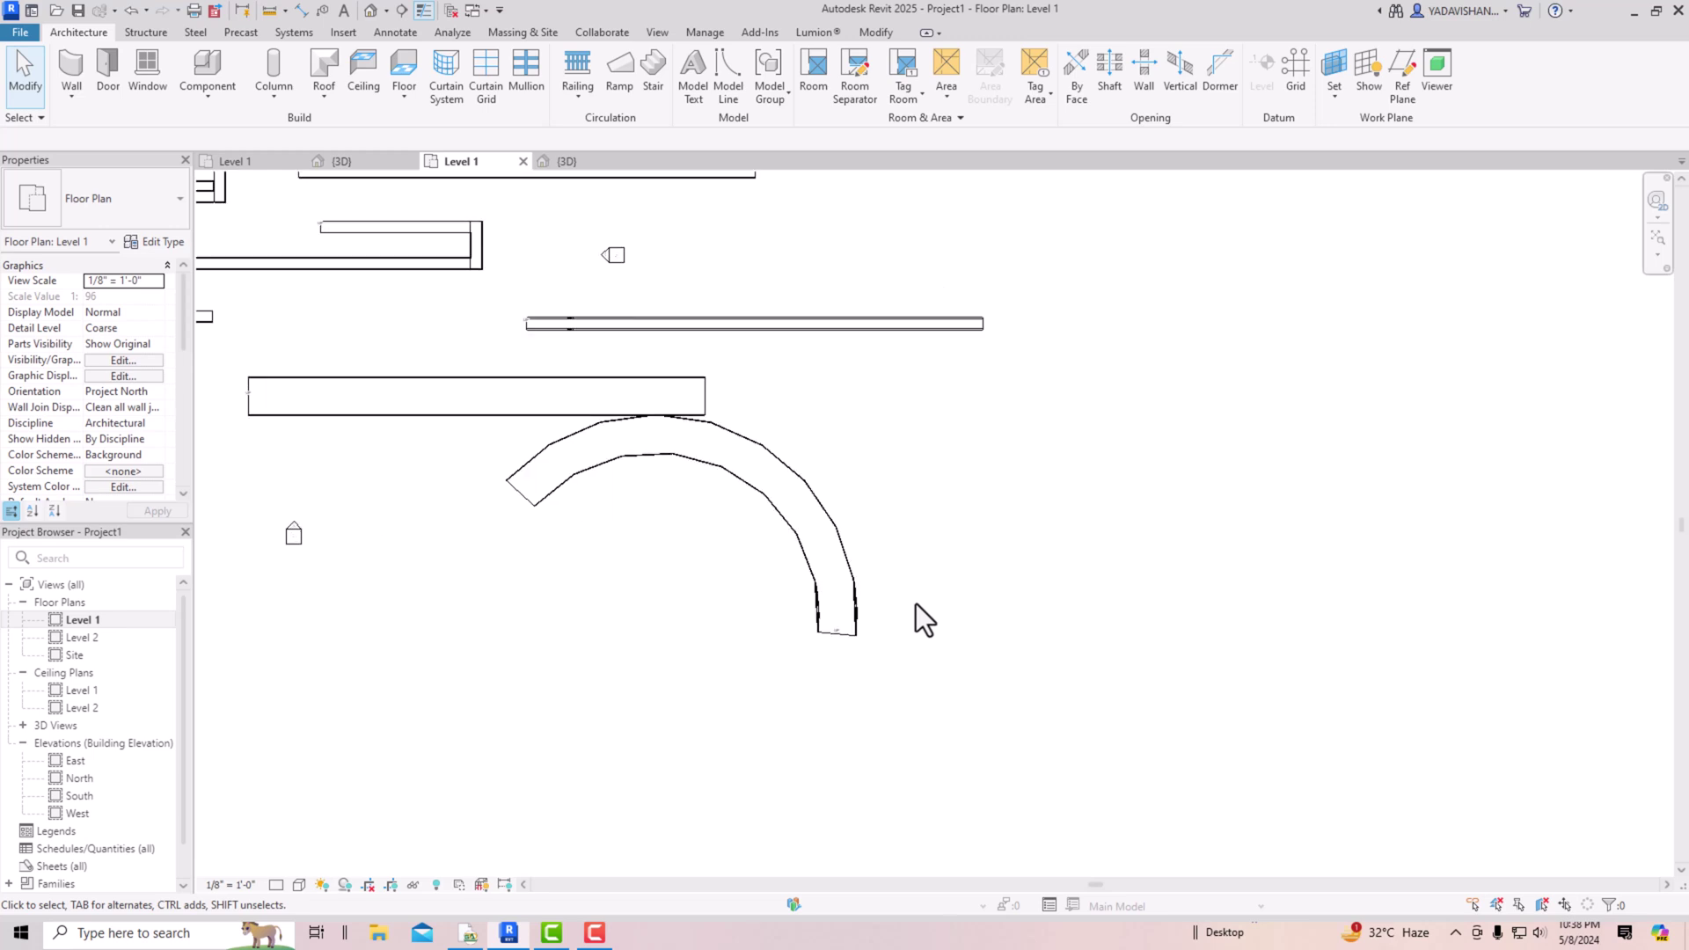
pyautogui.click(371, 13)
pyautogui.scroll(3, 1286, 520)
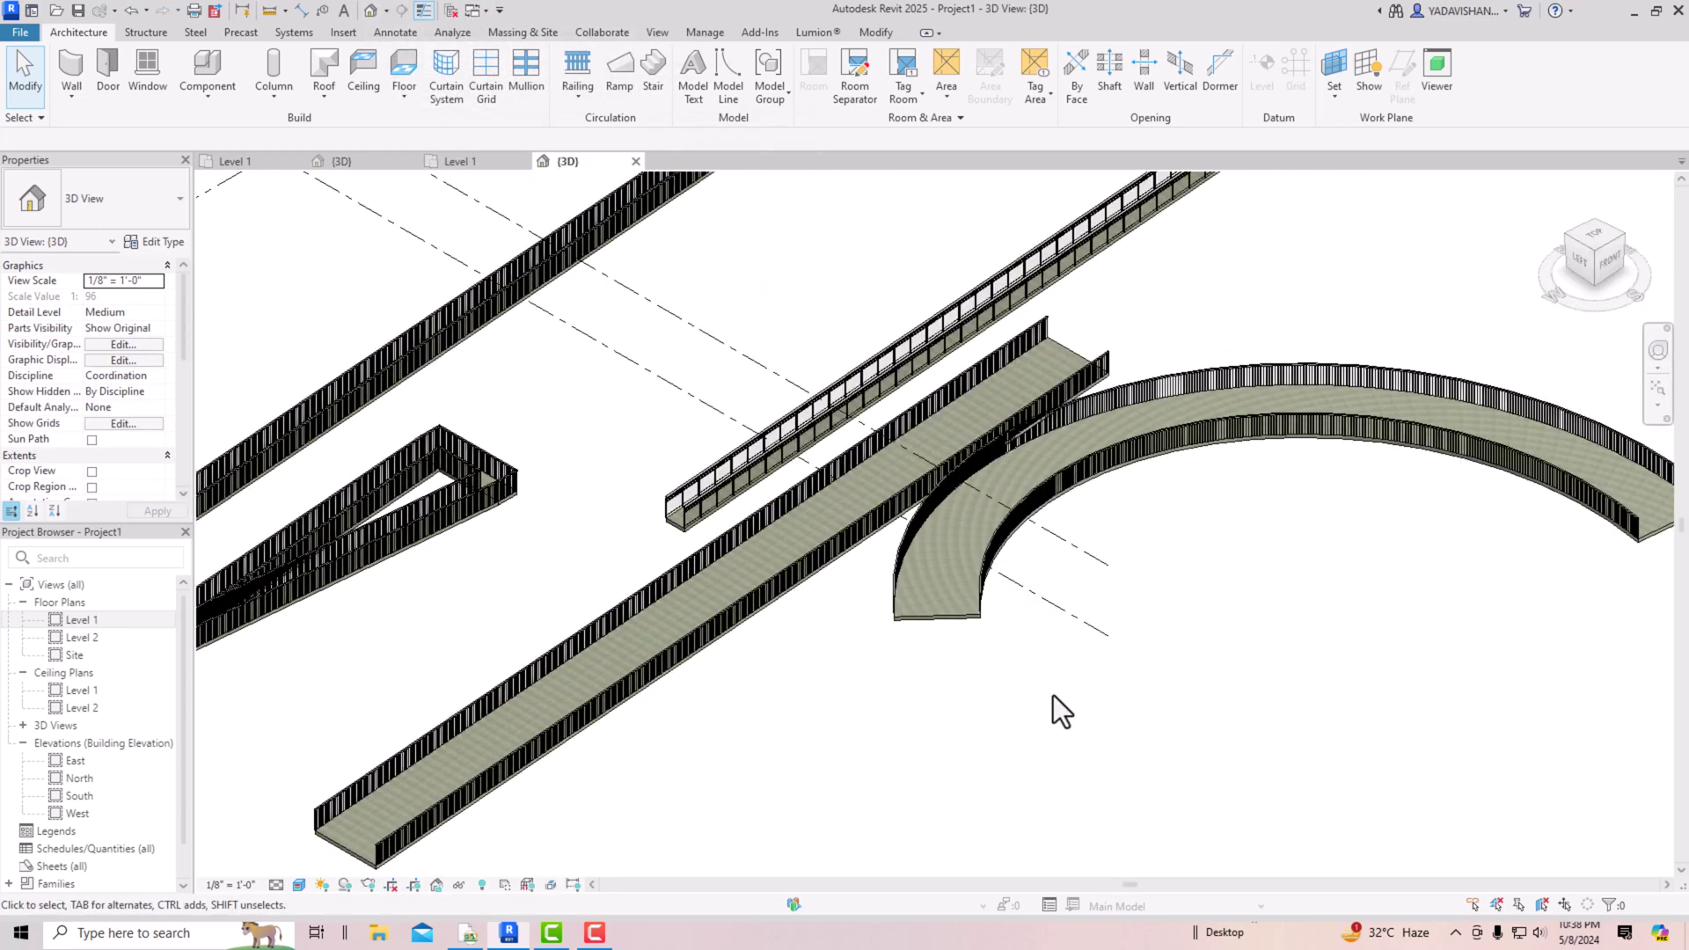
pyautogui.scroll(-2, 1118, 482)
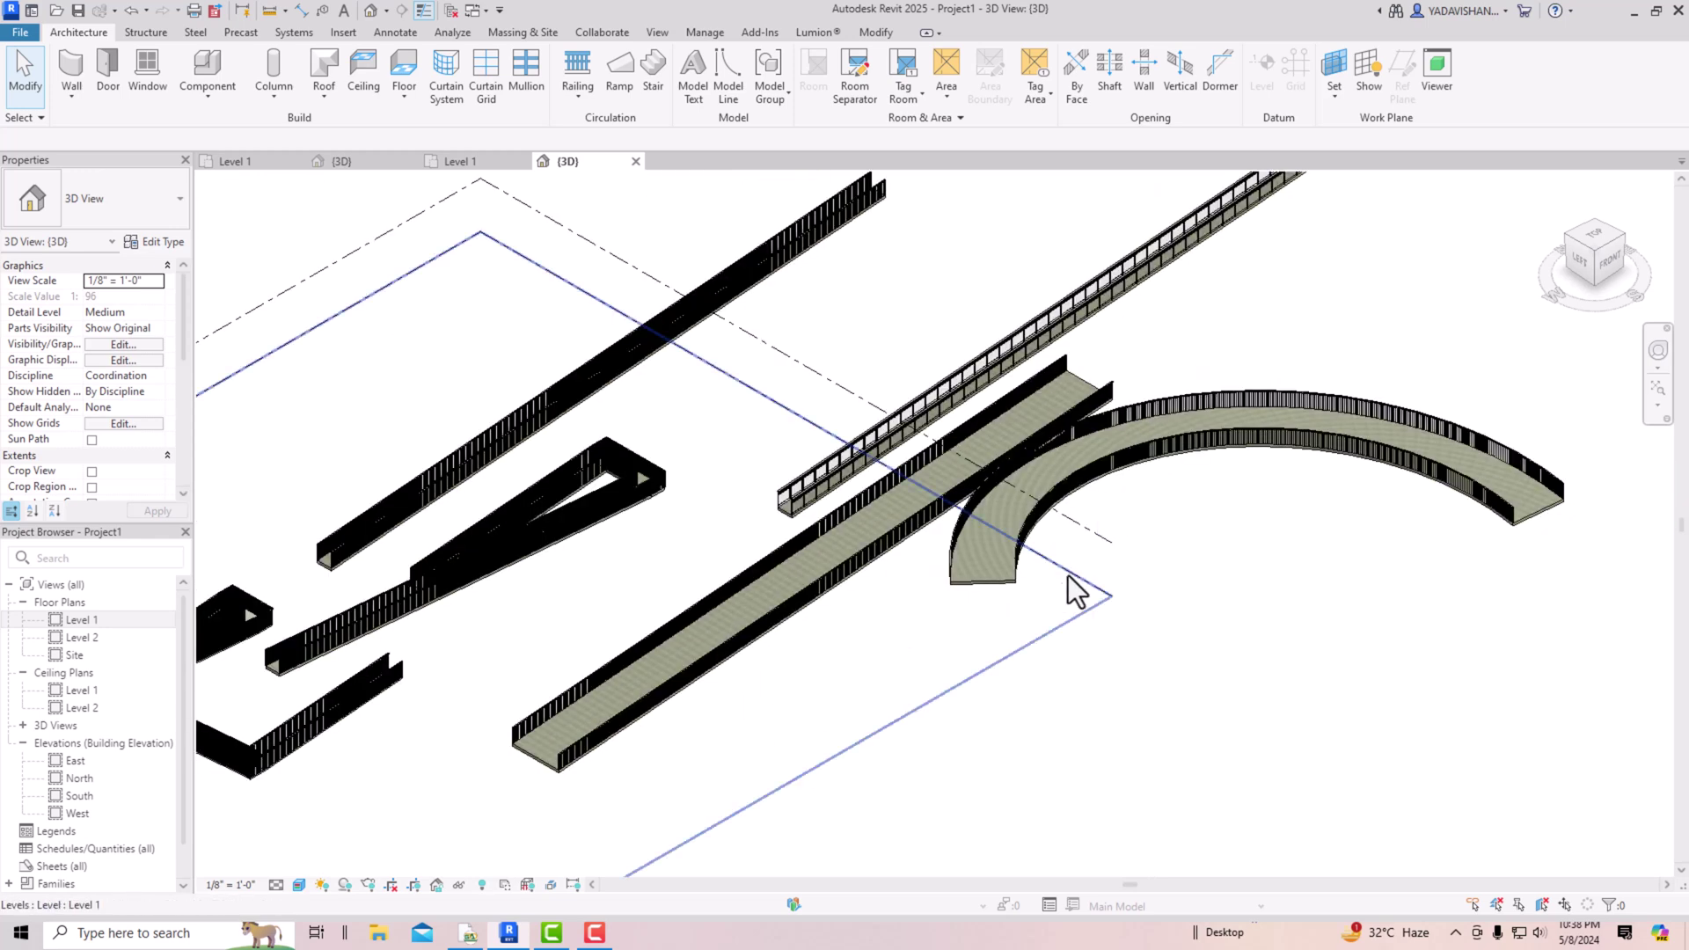
# Step: Start a Generic - 12" floor on Level 1 and sketch a rectangular boundary about 160' by 24' east of the curved ramp
pyautogui.doubleClick(72, 621)
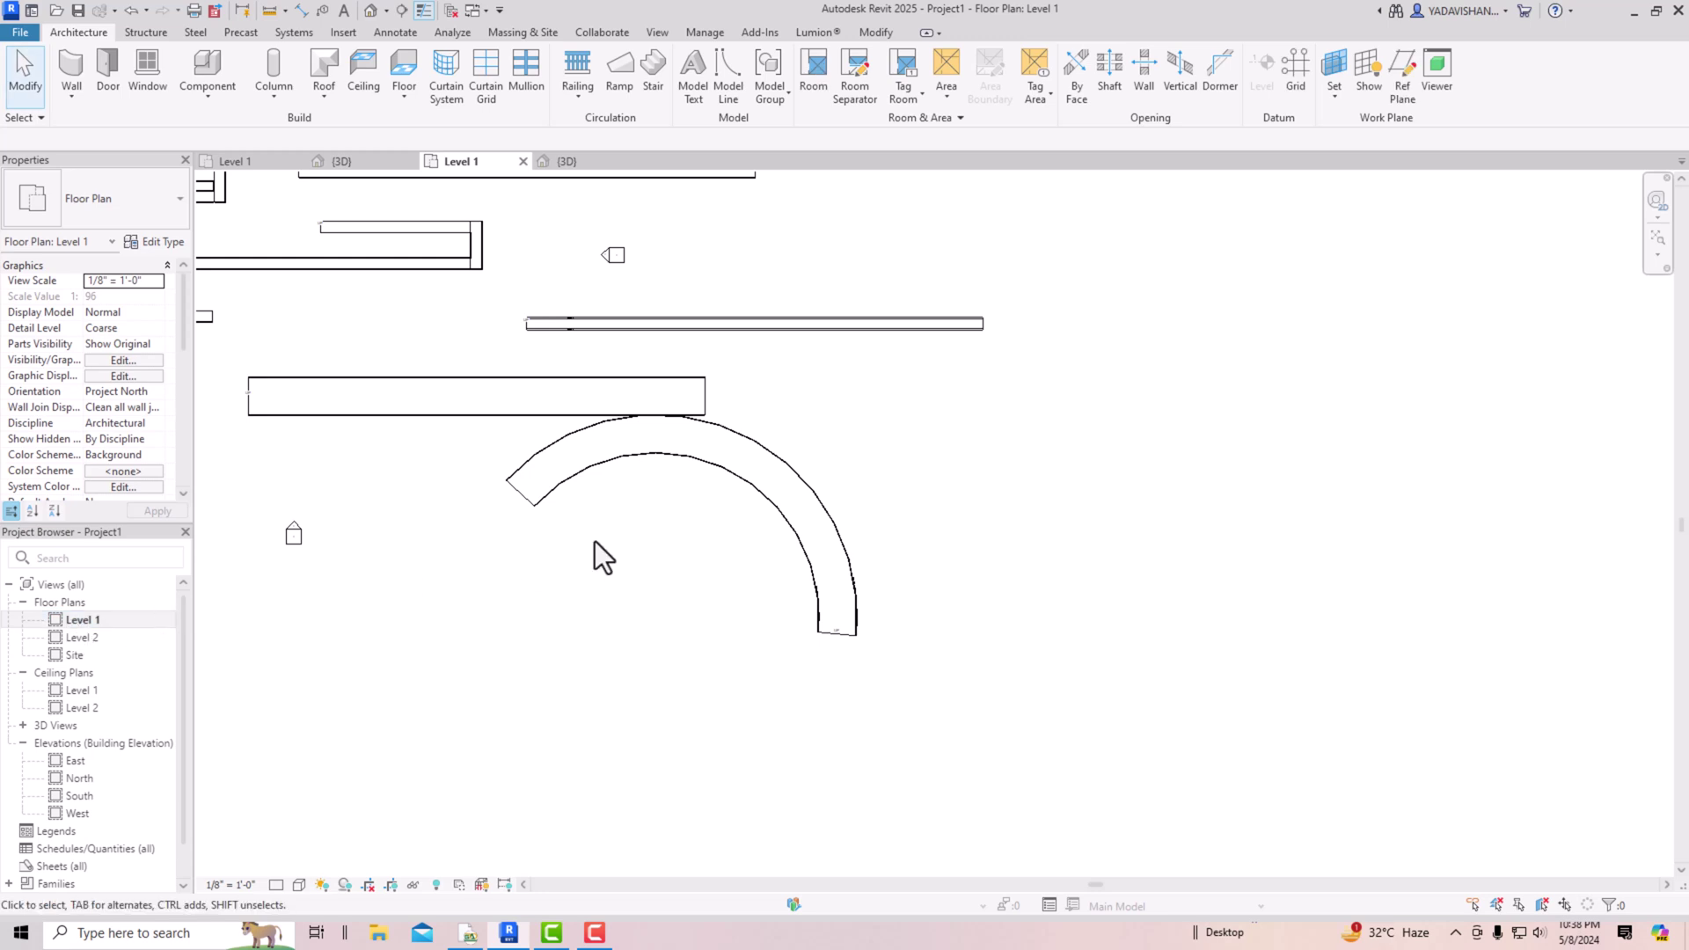
pyautogui.scroll(-2, 594, 541)
pyautogui.scroll(-2, 694, 524)
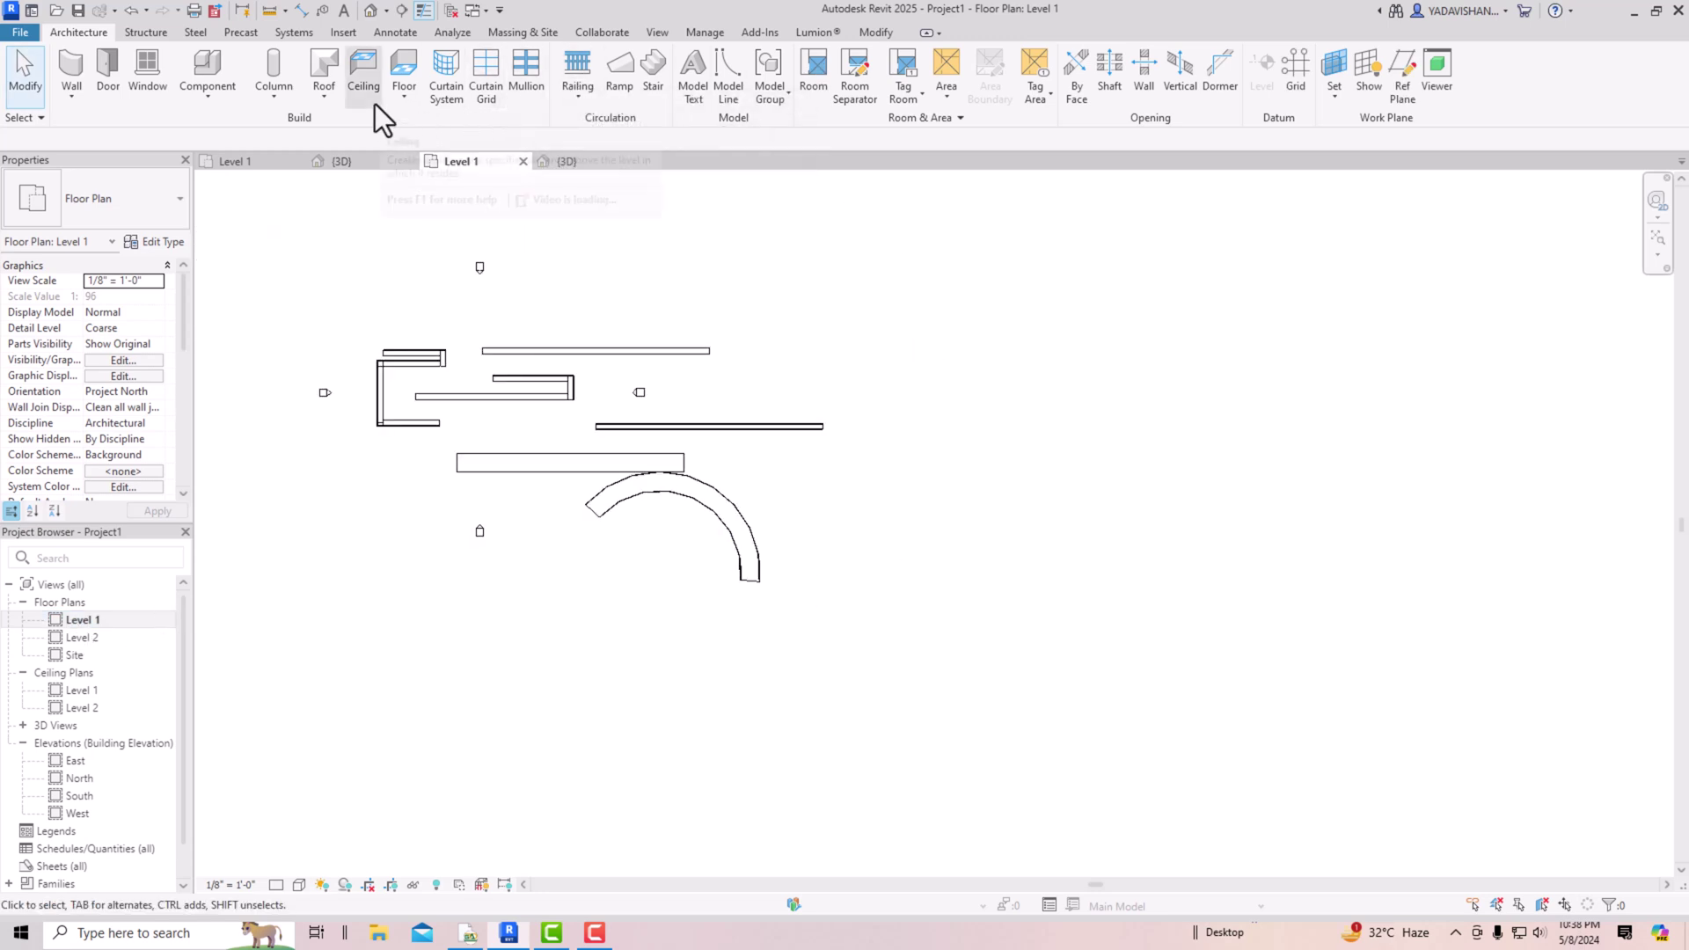
pyautogui.click(407, 67)
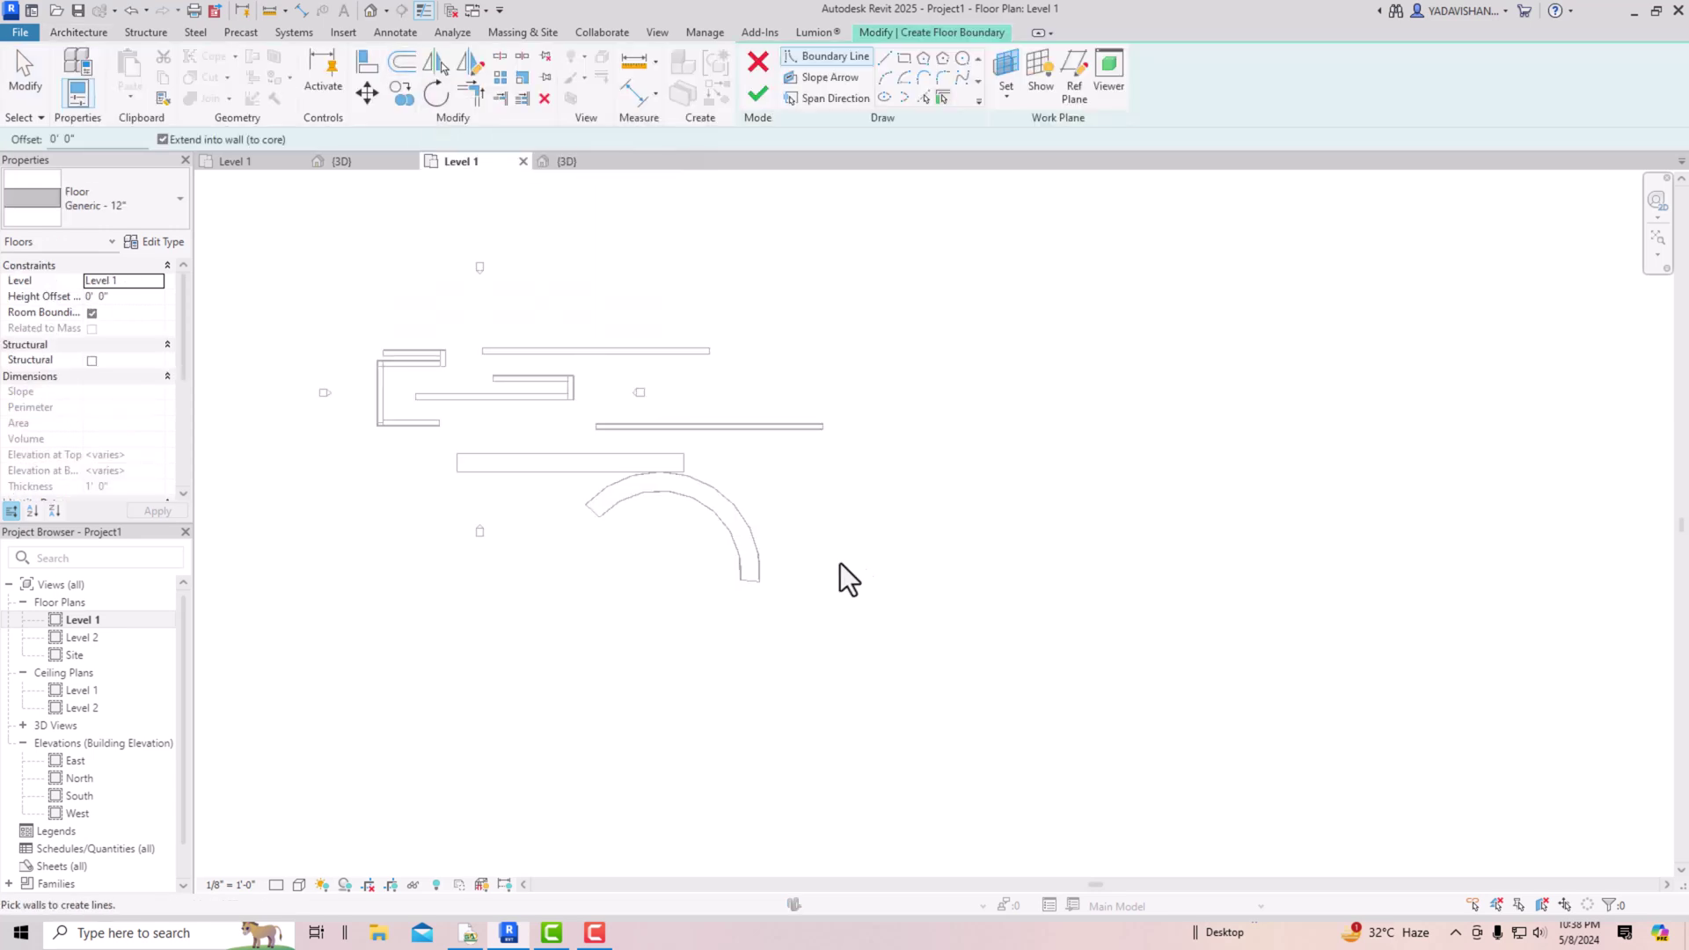
pyautogui.click(885, 58)
pyautogui.click(906, 58)
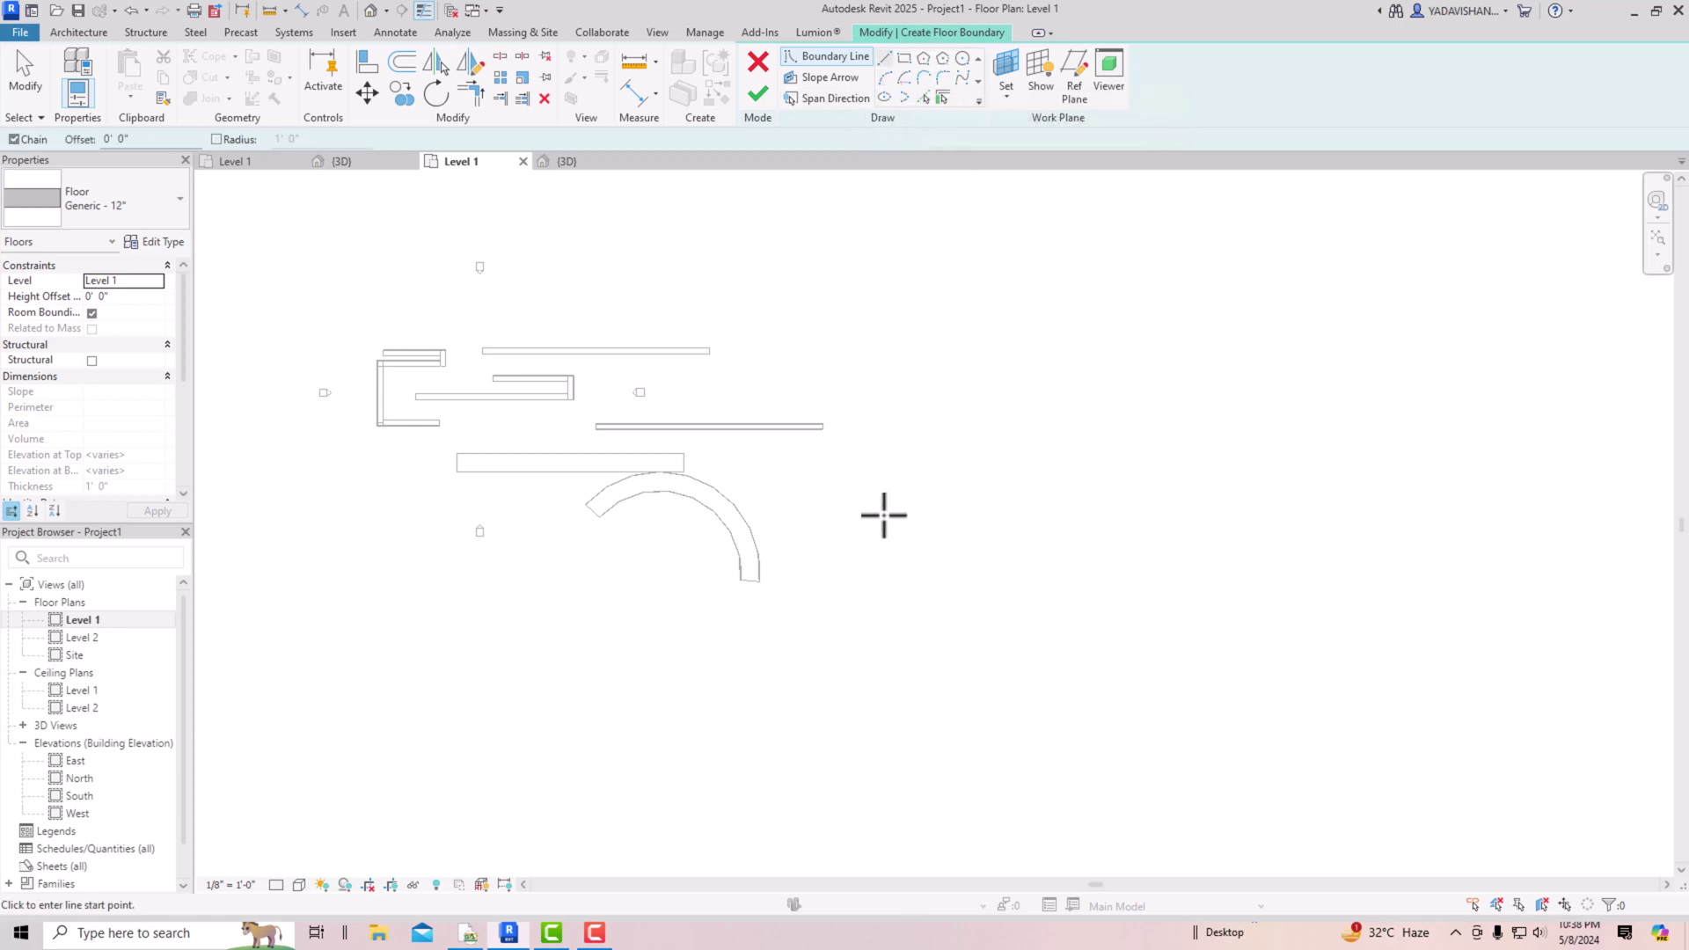
pyautogui.click(882, 490)
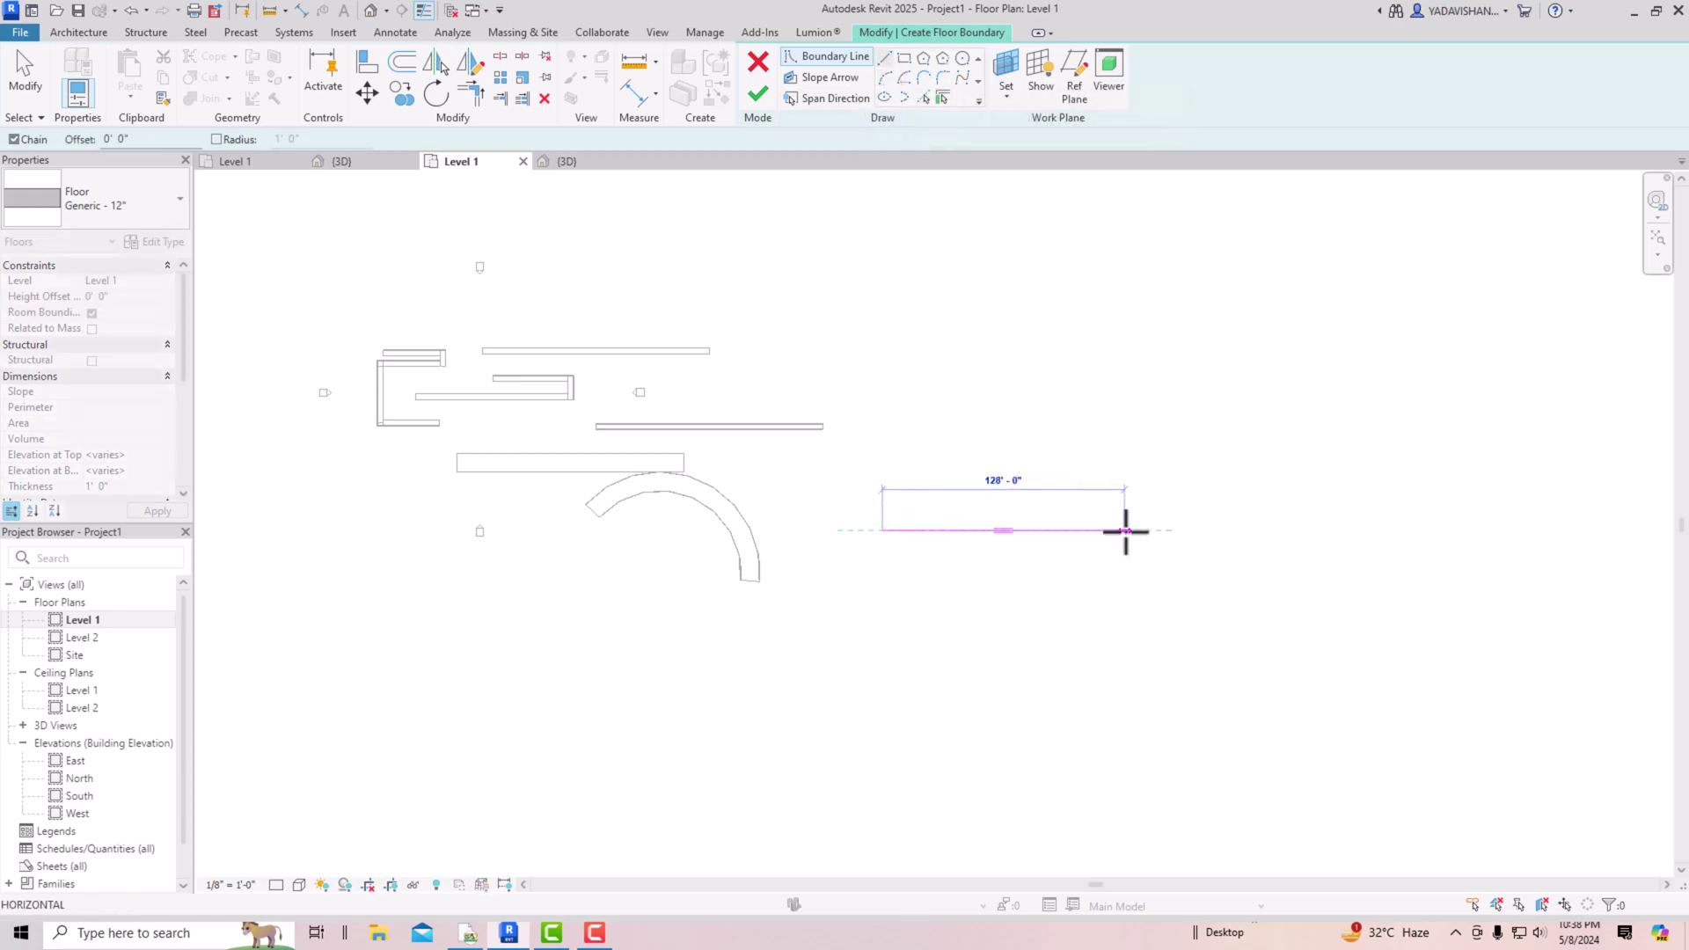
pyautogui.click(904, 58)
pyautogui.click(871, 508)
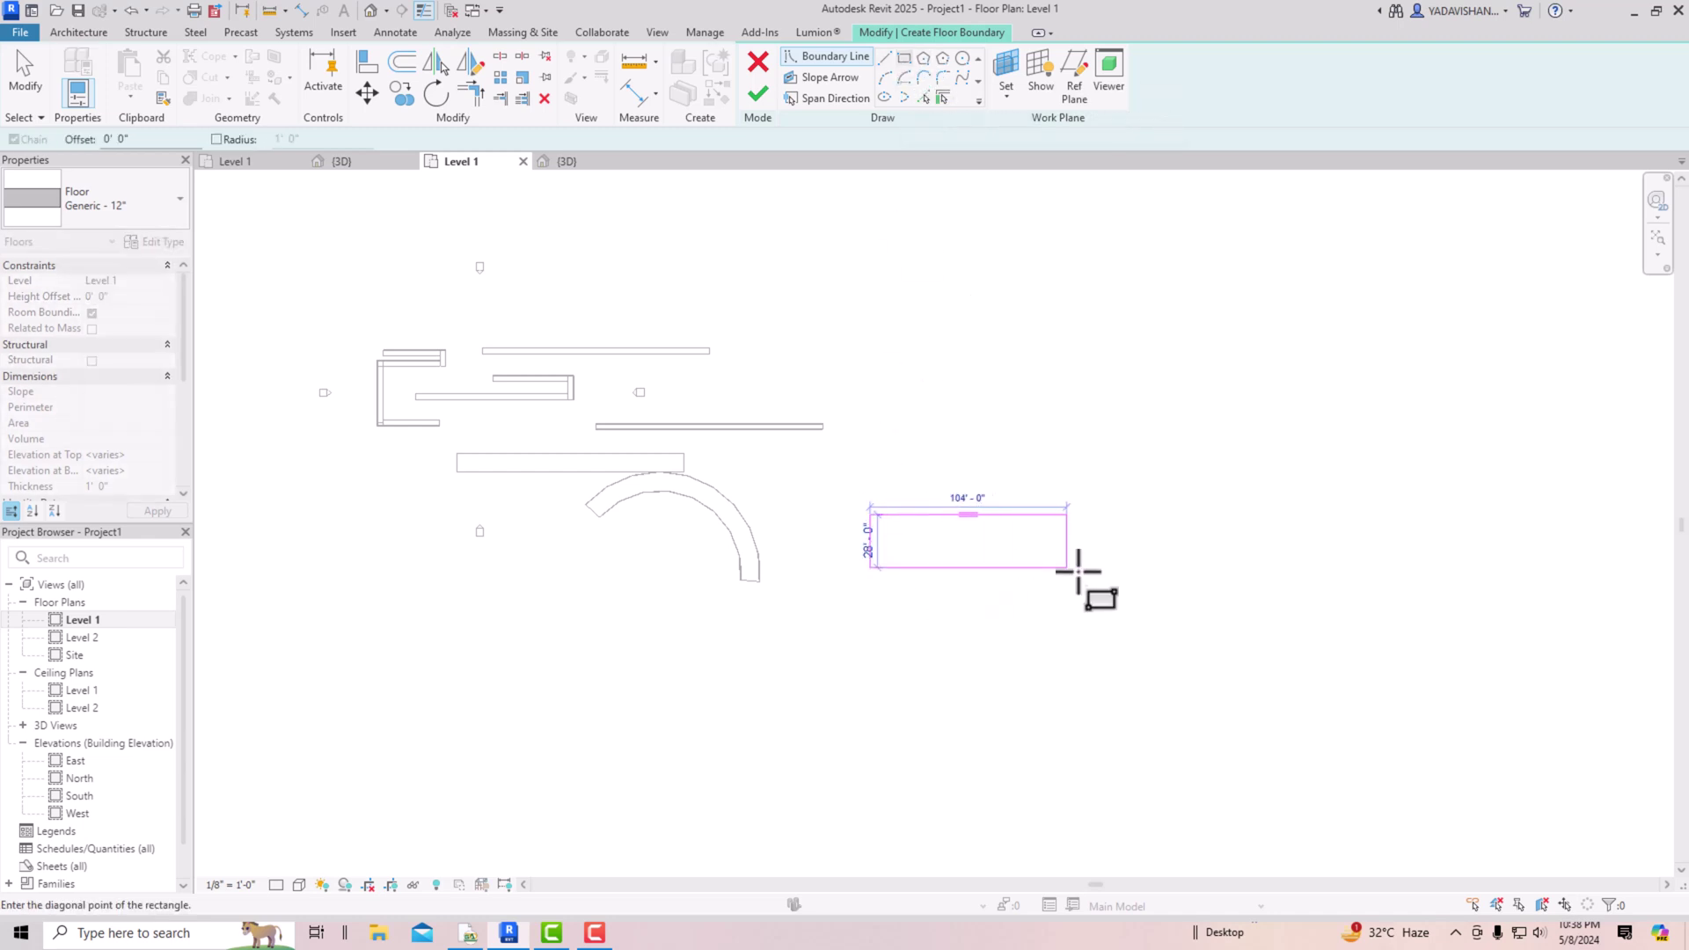
pyautogui.click(1172, 559)
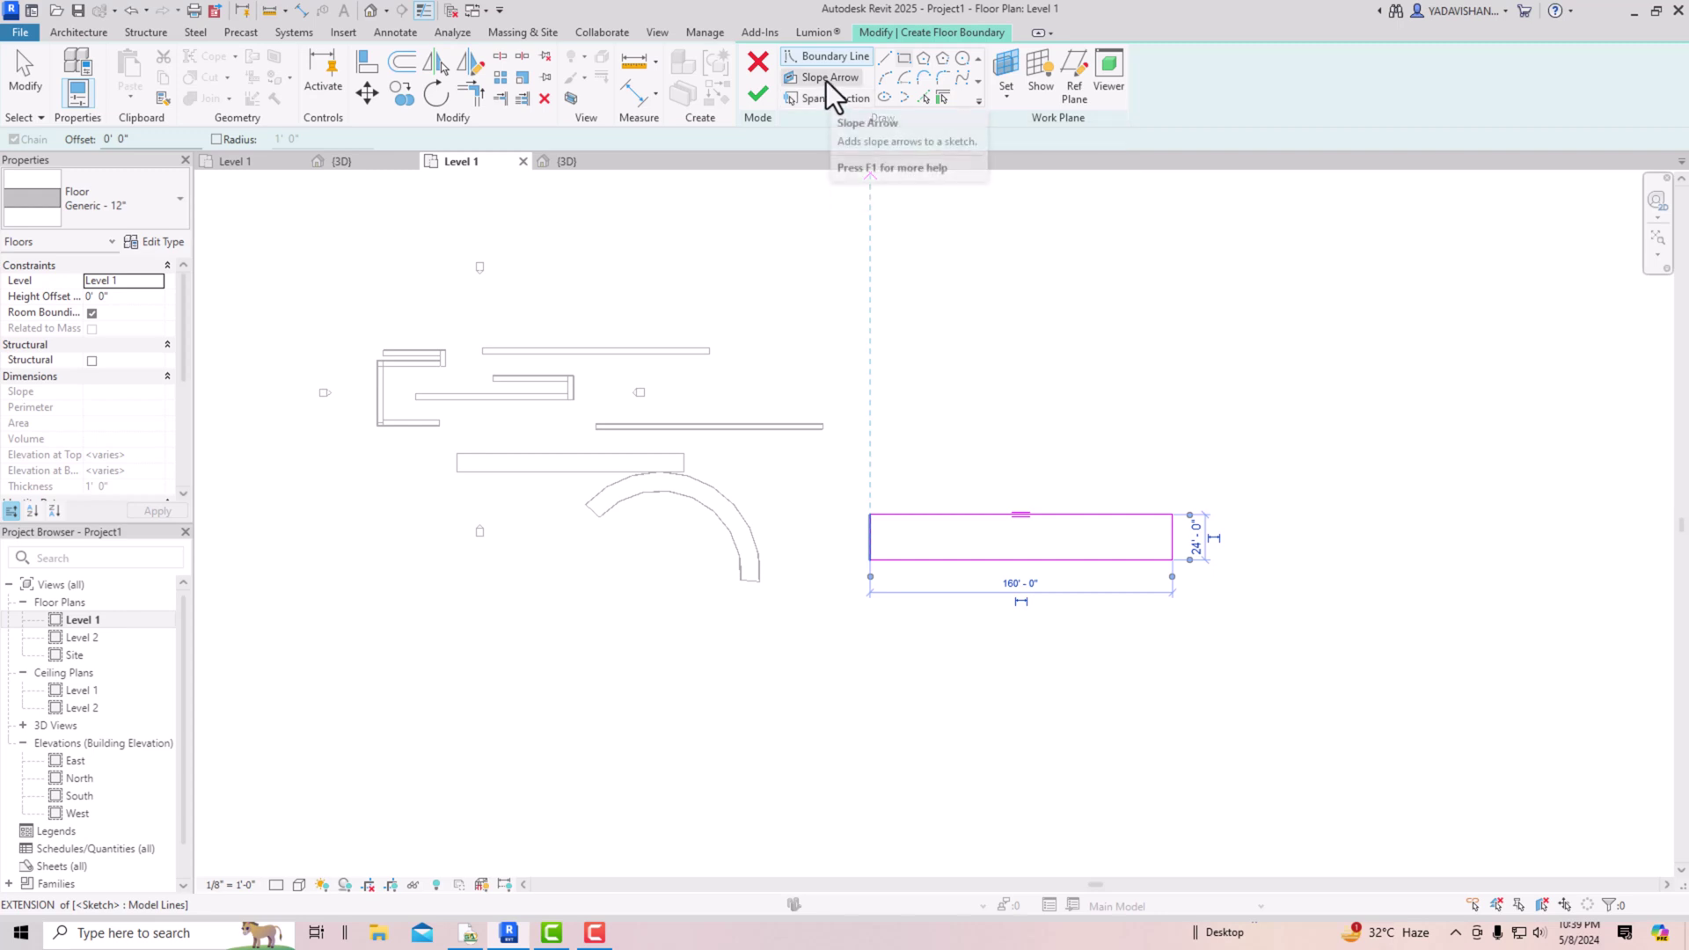
# Step: Add a horizontal slope arrow between the midpoints of the floor boundary's short west and east edges, and finish the floor
pyautogui.click(826, 79)
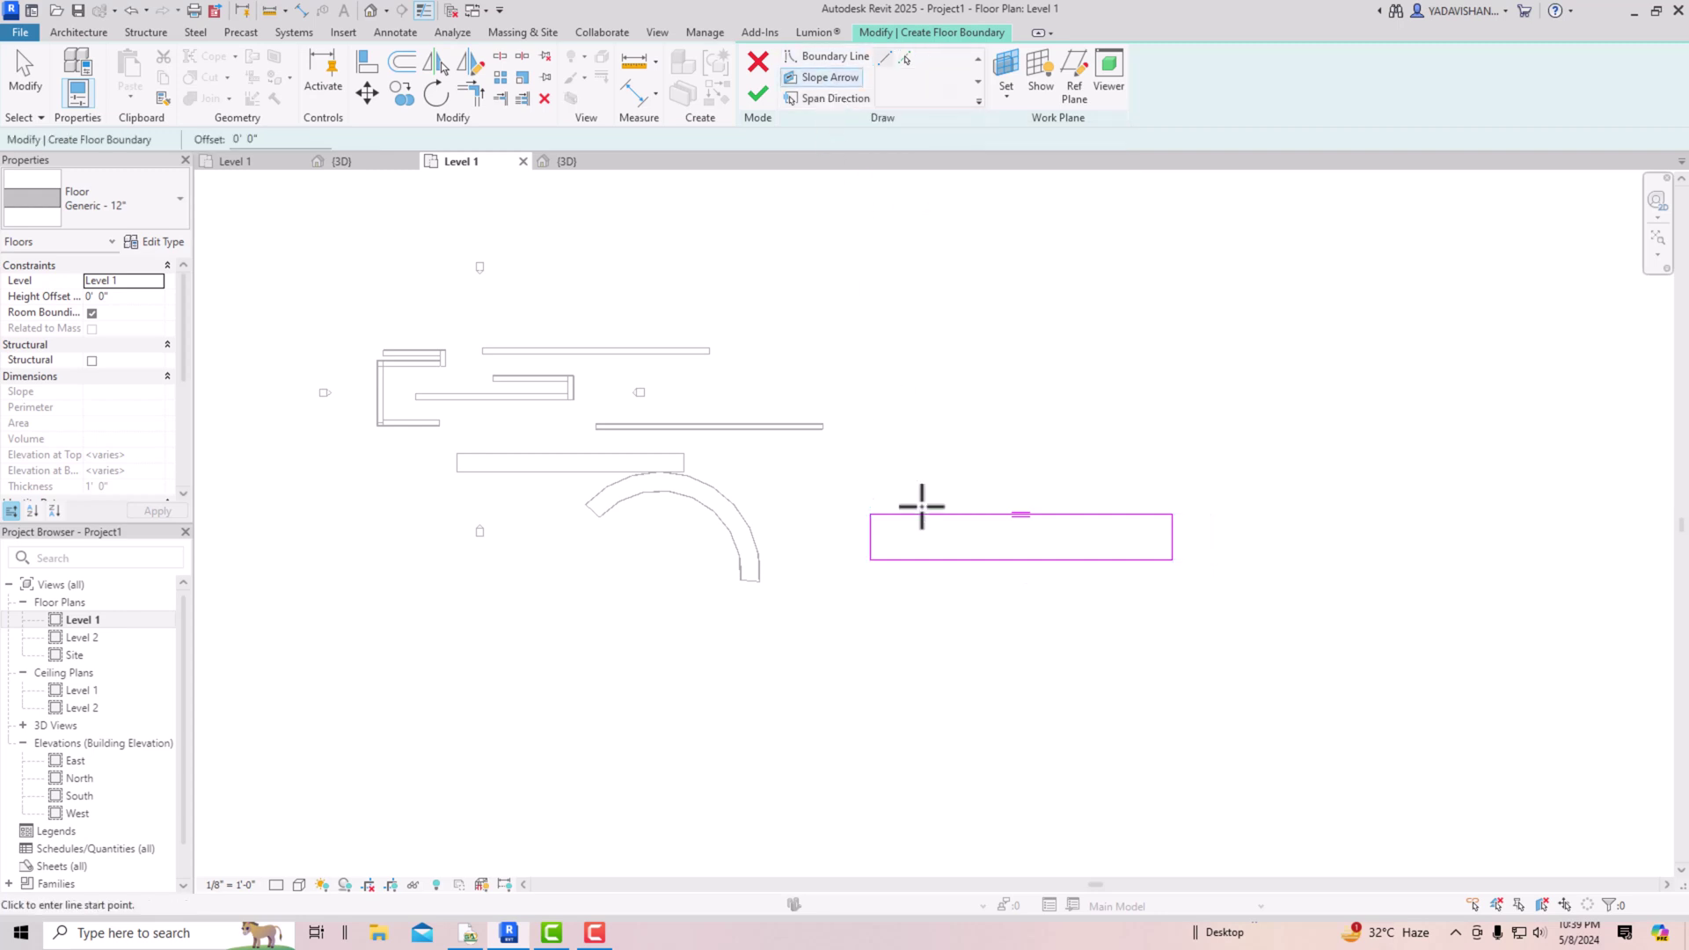
pyautogui.click(871, 537)
pyautogui.click(1174, 538)
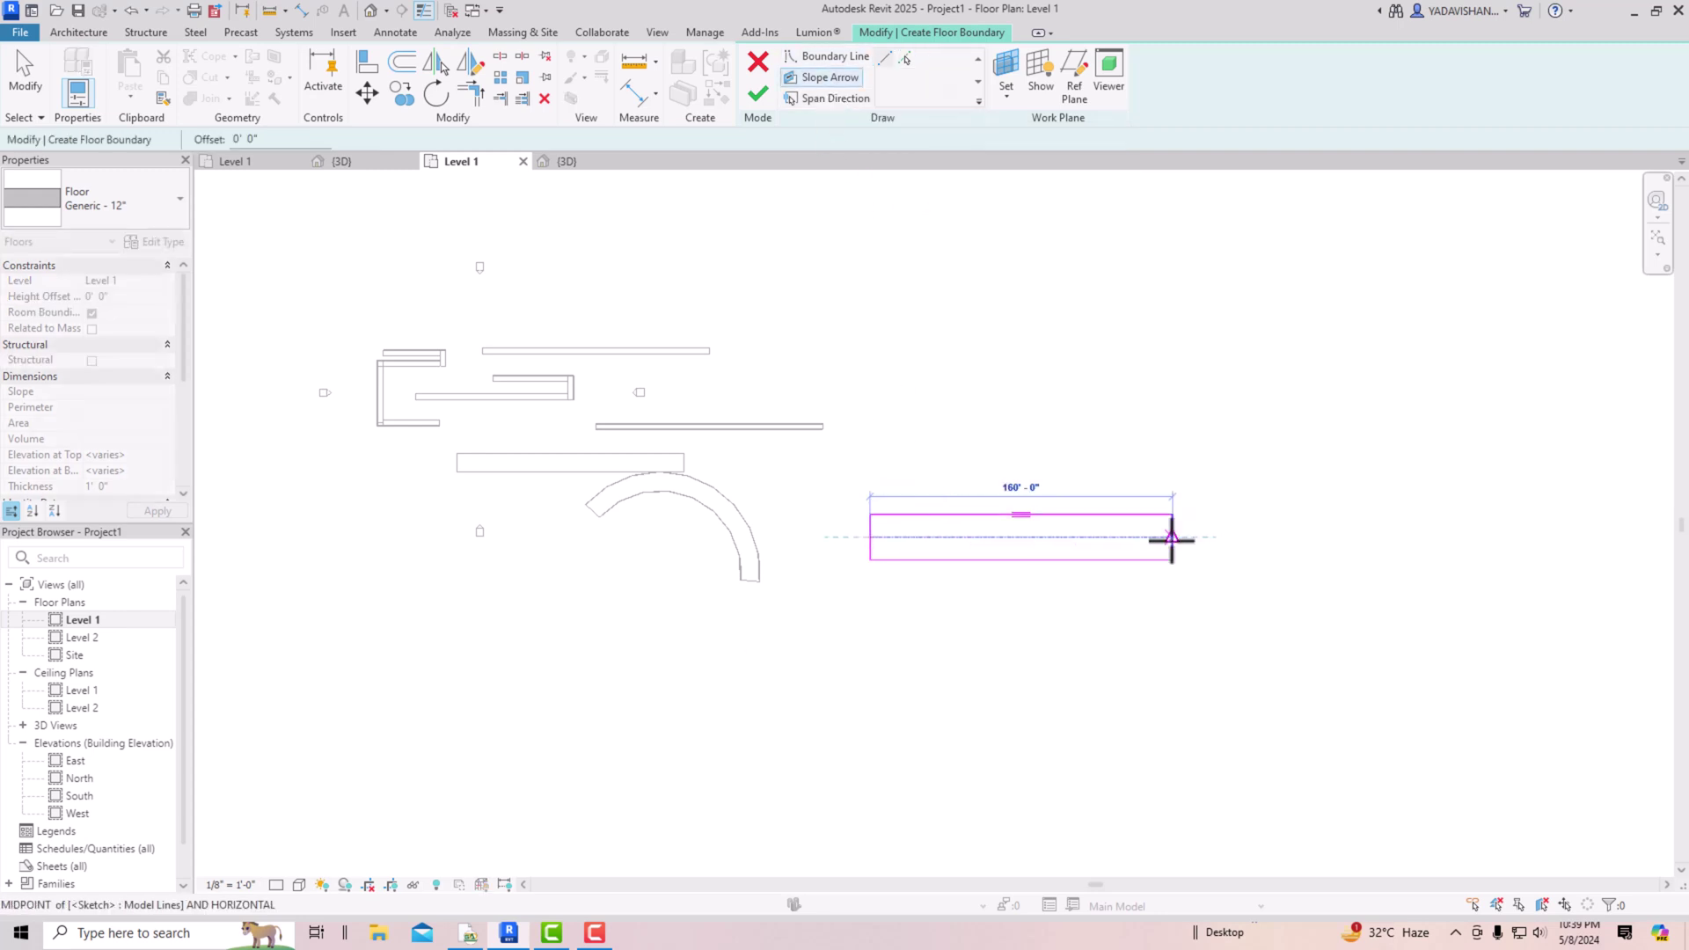
pyautogui.click(757, 93)
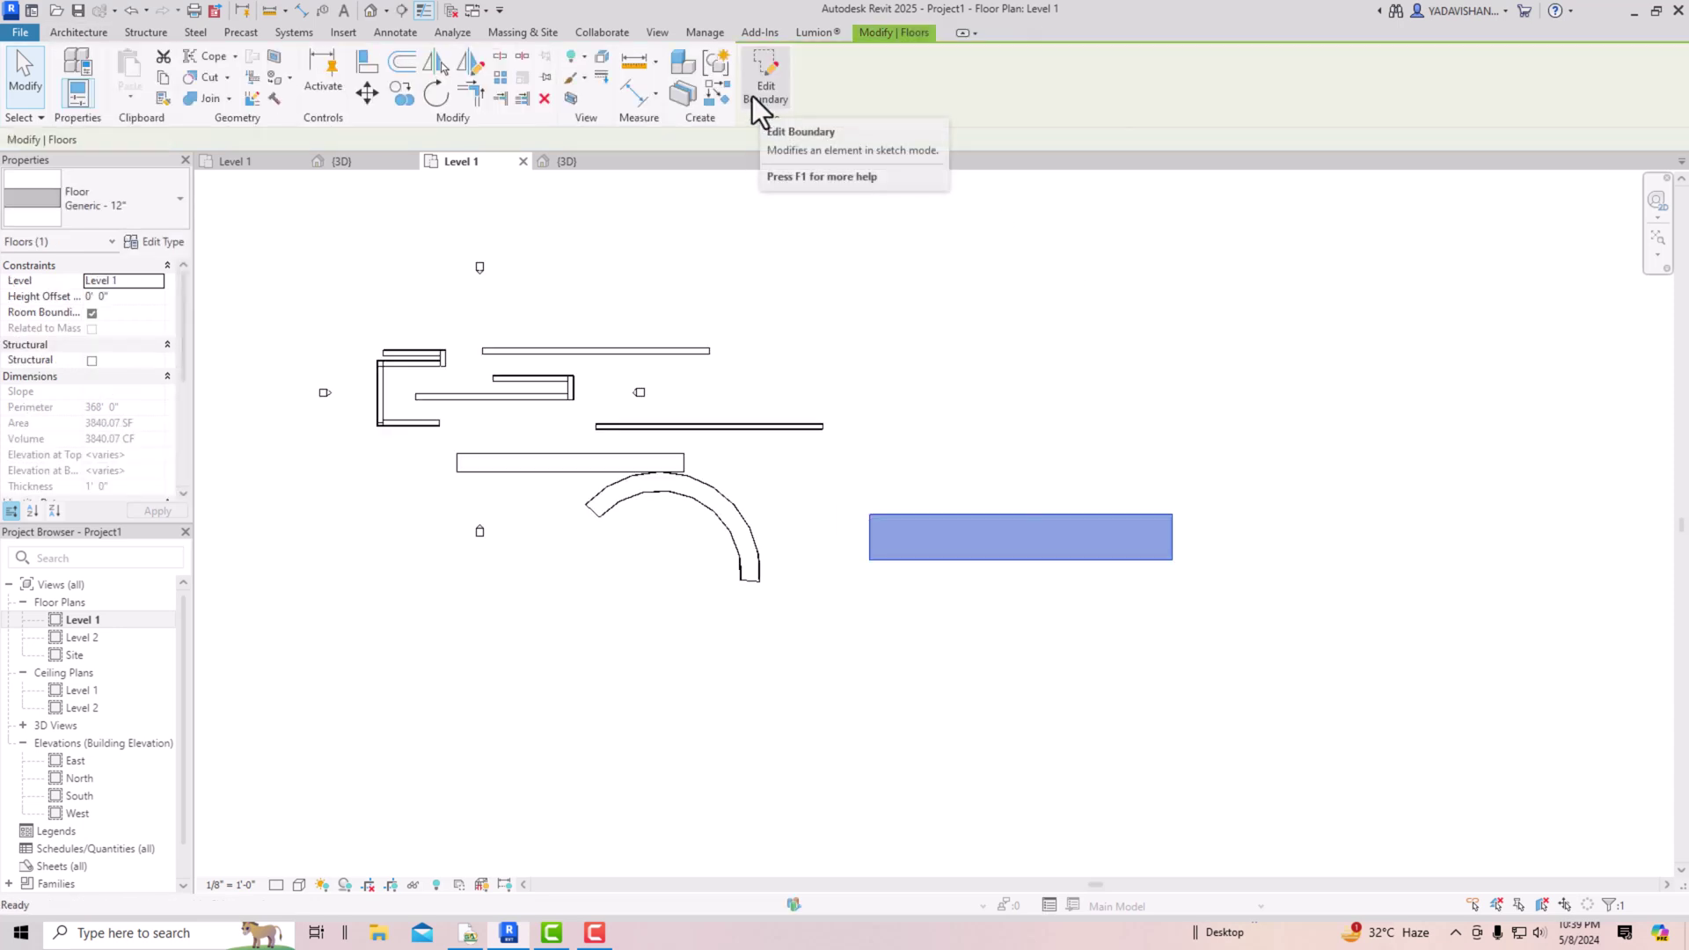
# Step: Examine the new floor's slope in the 3D view, looking from the front
pyautogui.click(370, 11)
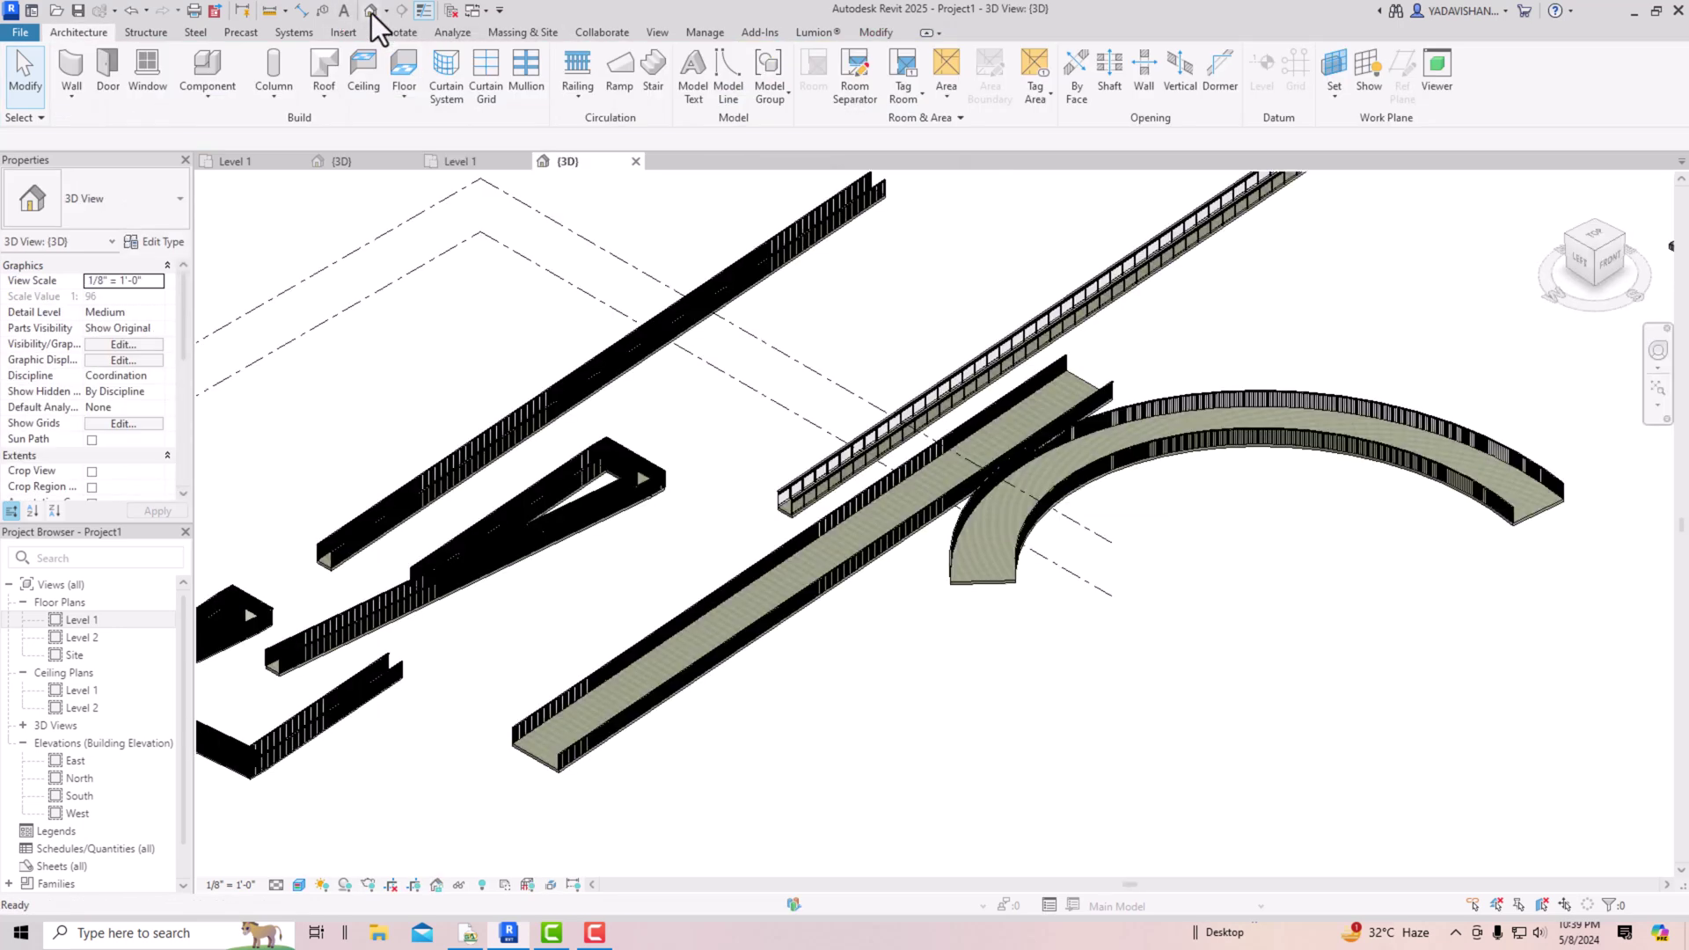
pyautogui.scroll(-2, 853, 574)
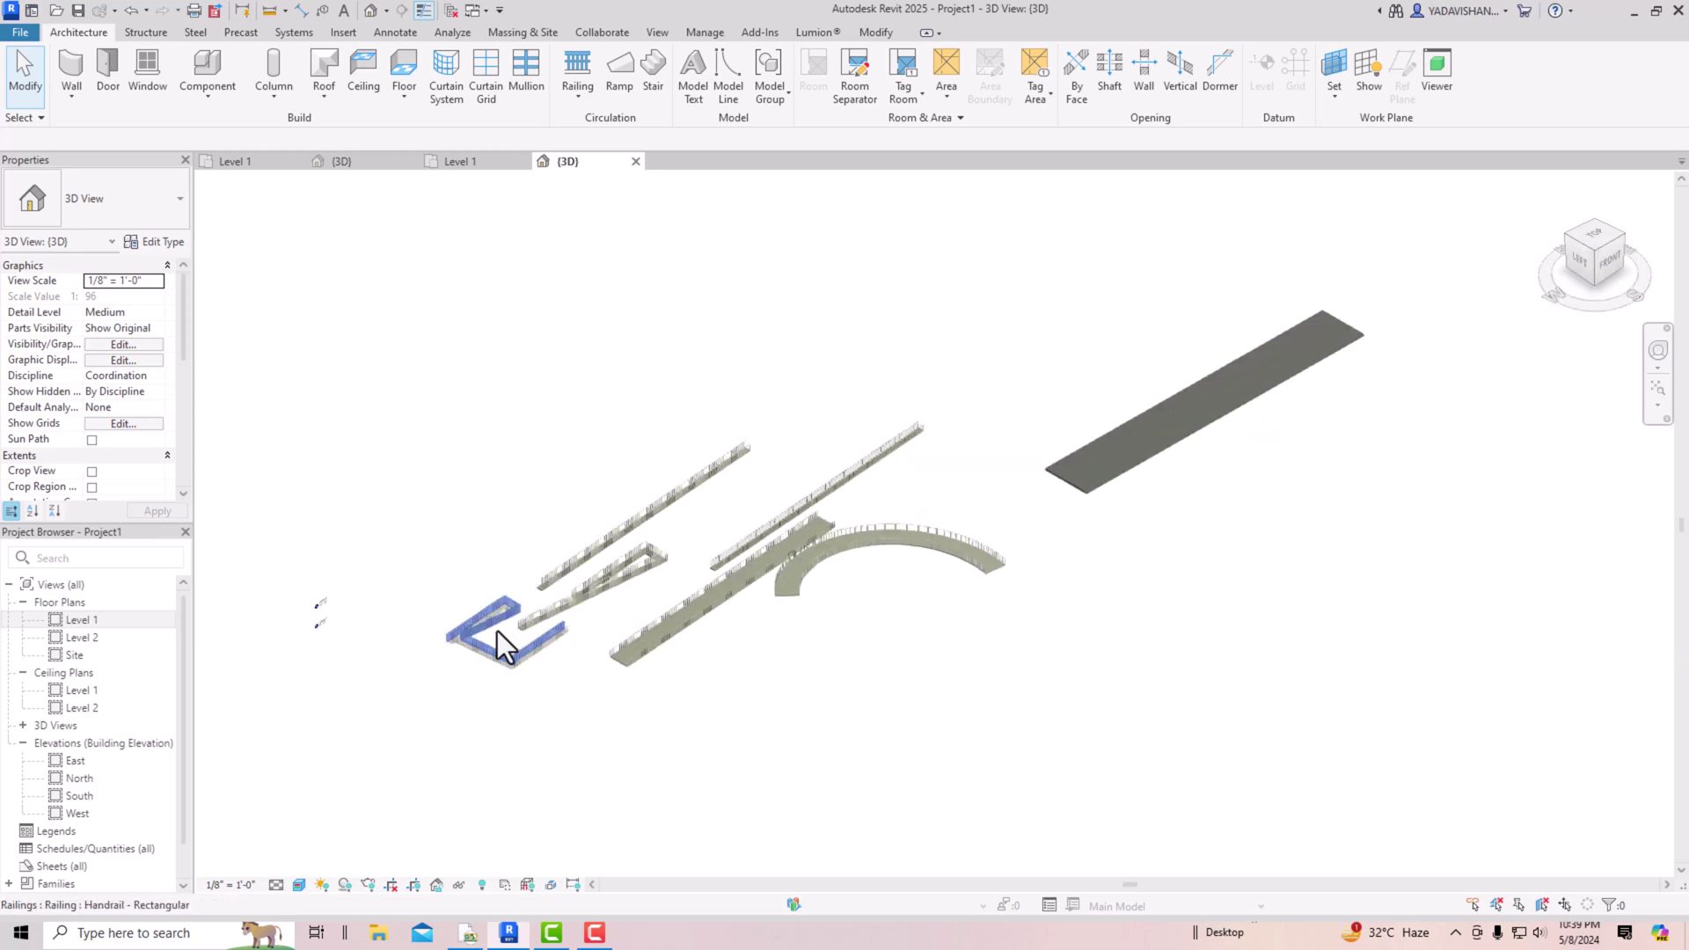
pyautogui.moveTo(1565, 262); pyautogui.dragTo(1614, 261)
pyautogui.click(1610, 261)
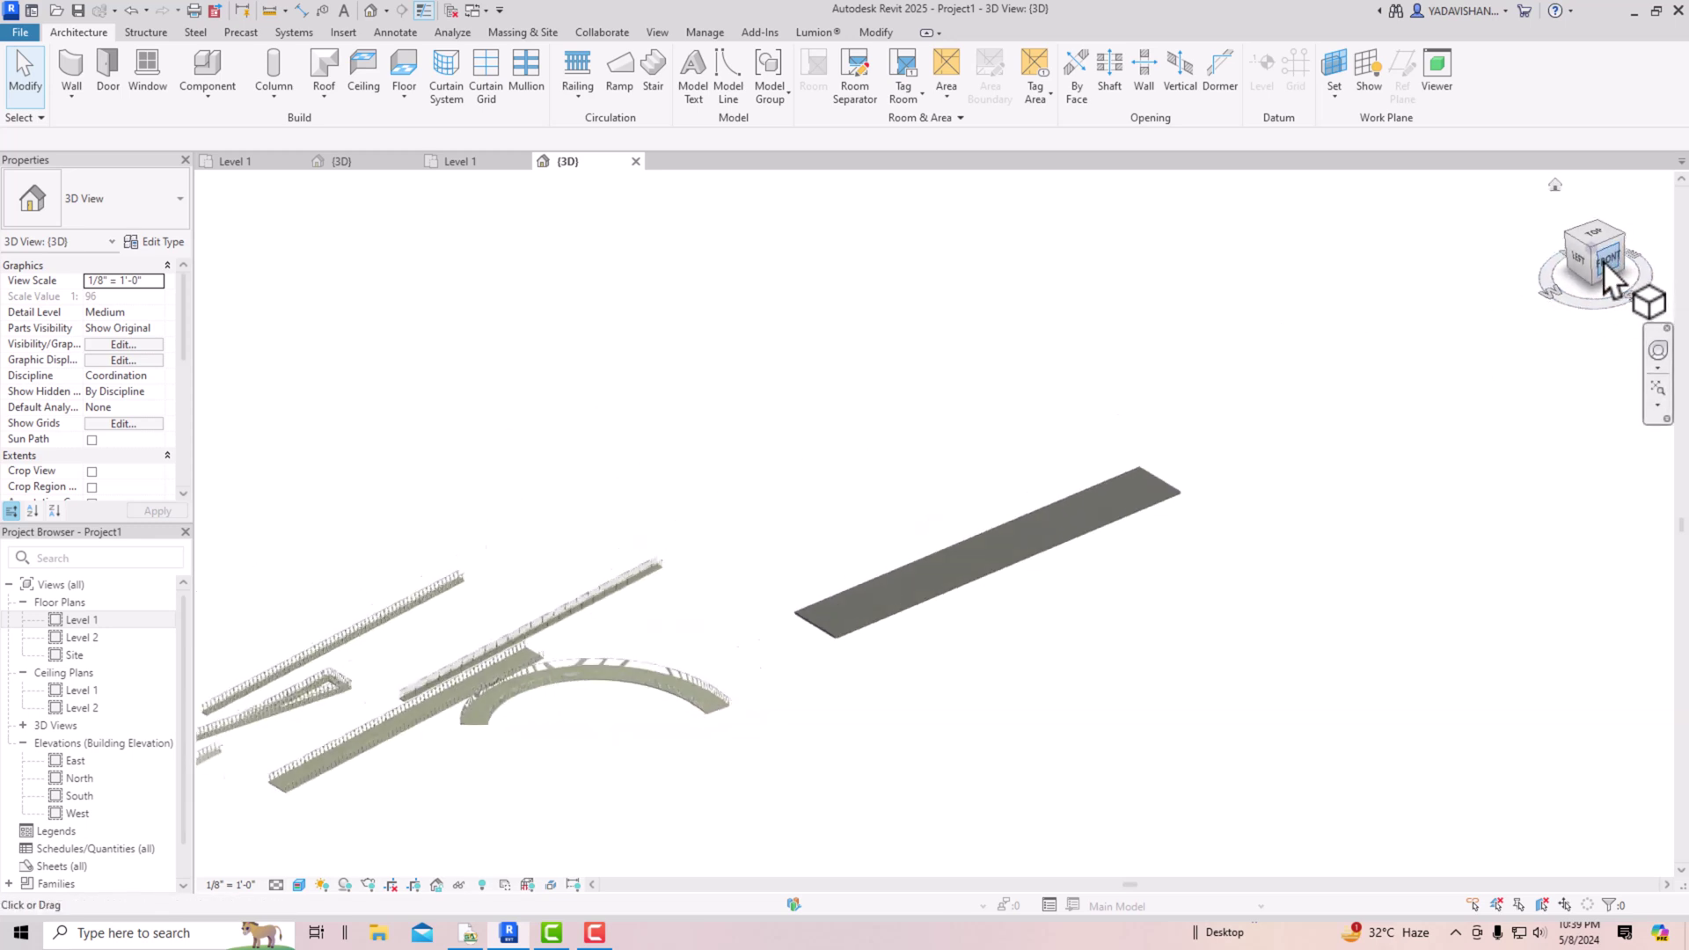
pyautogui.scroll(4, 1284, 537)
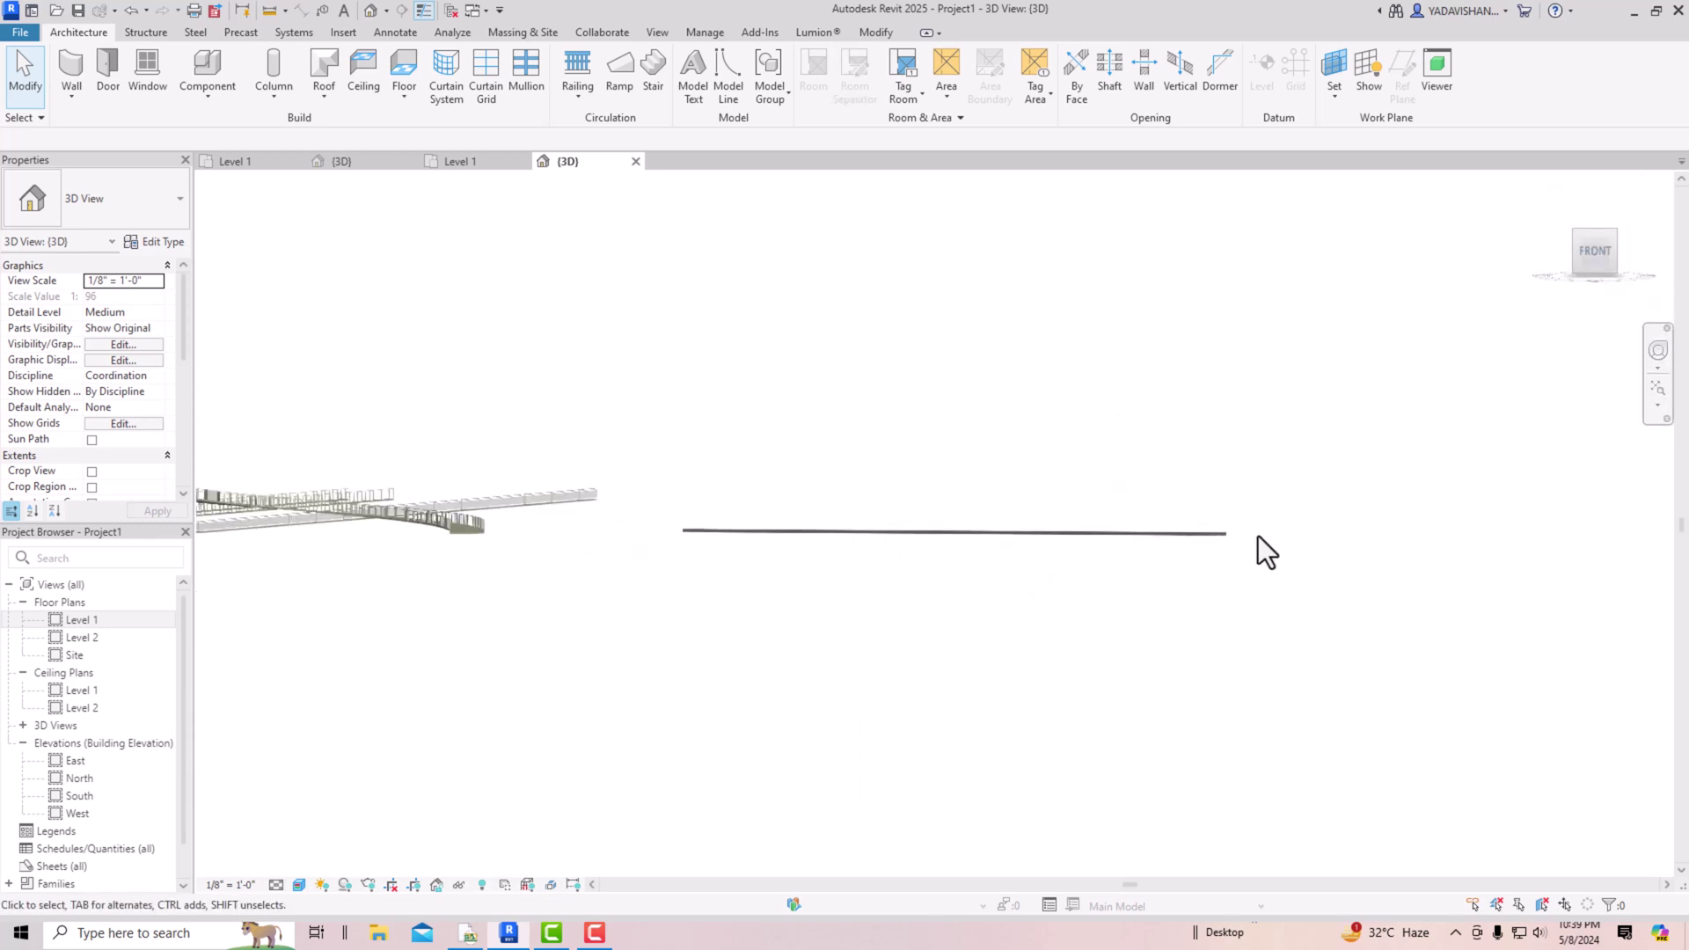
pyautogui.click(1219, 535)
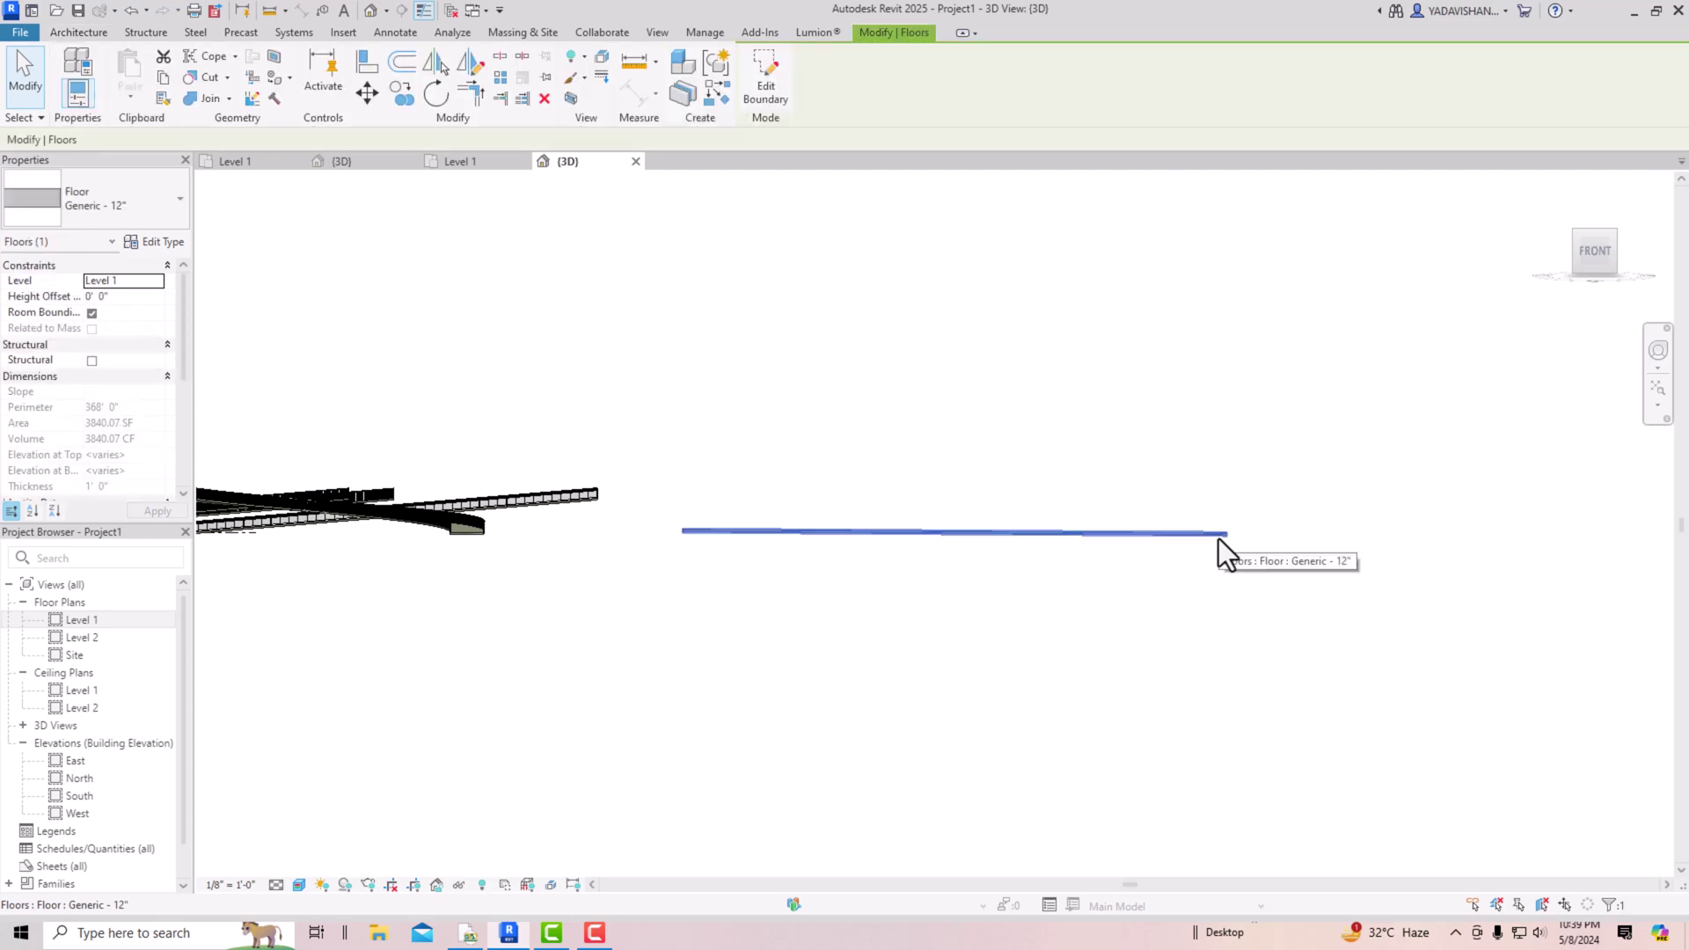
pyautogui.moveTo(1225, 535)
pyautogui.mouseDown()
pyautogui.moveTo(1195, 535)
pyautogui.moveTo(1206, 525)
pyautogui.mouseUp()
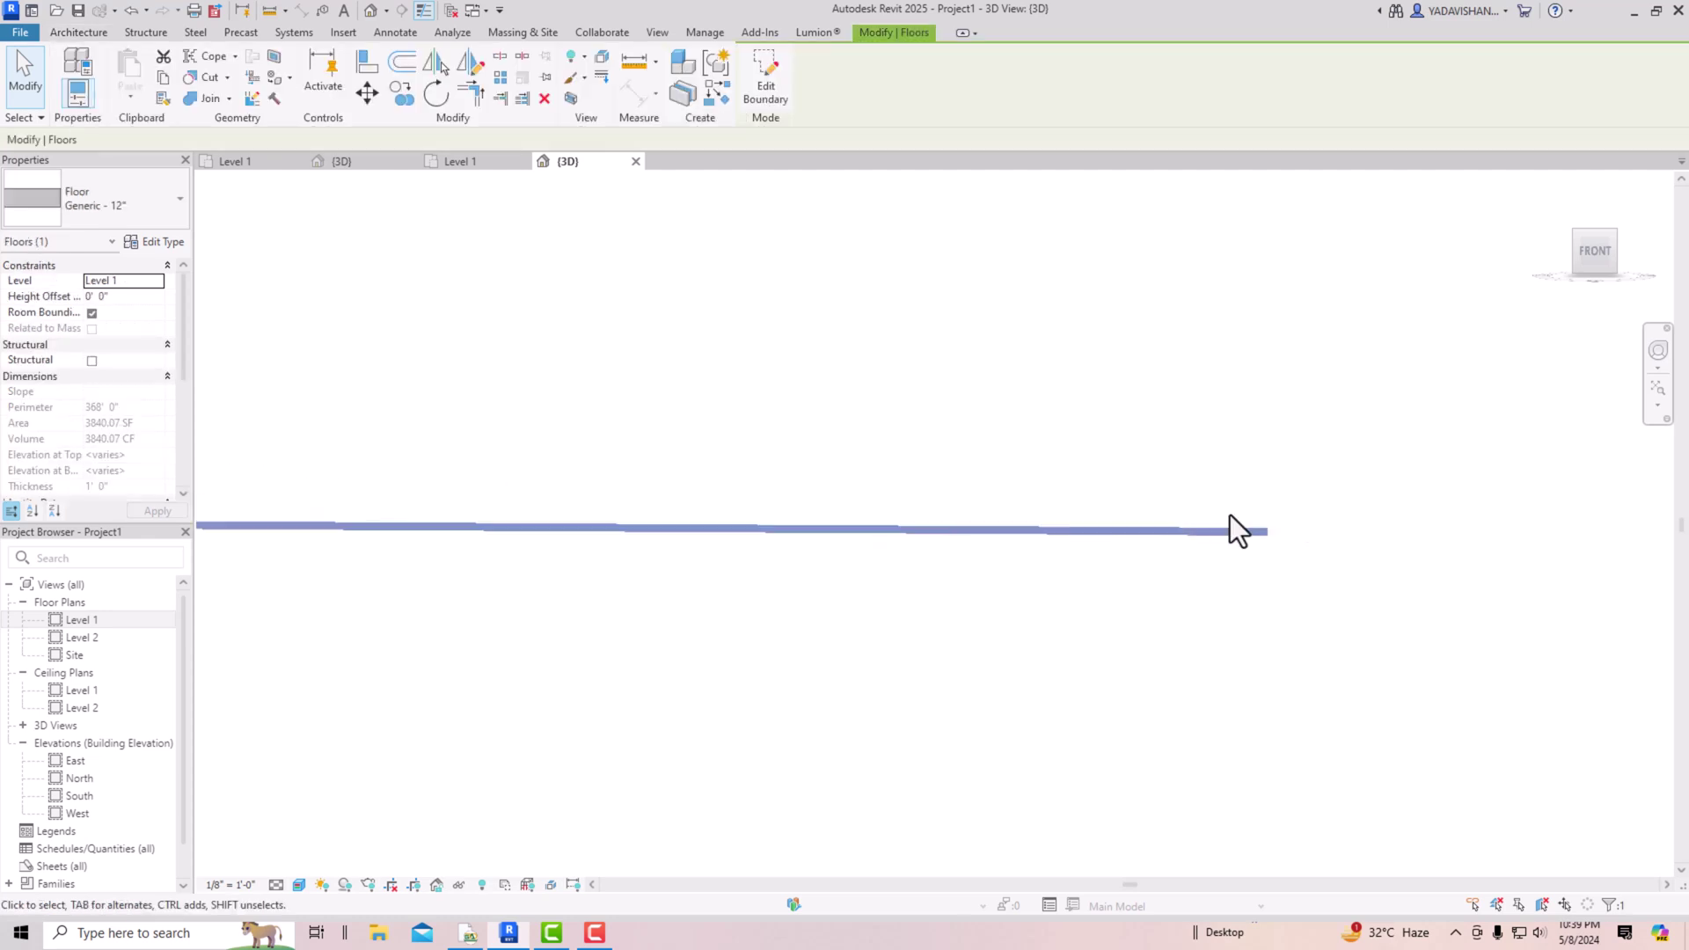
pyautogui.click(994, 579)
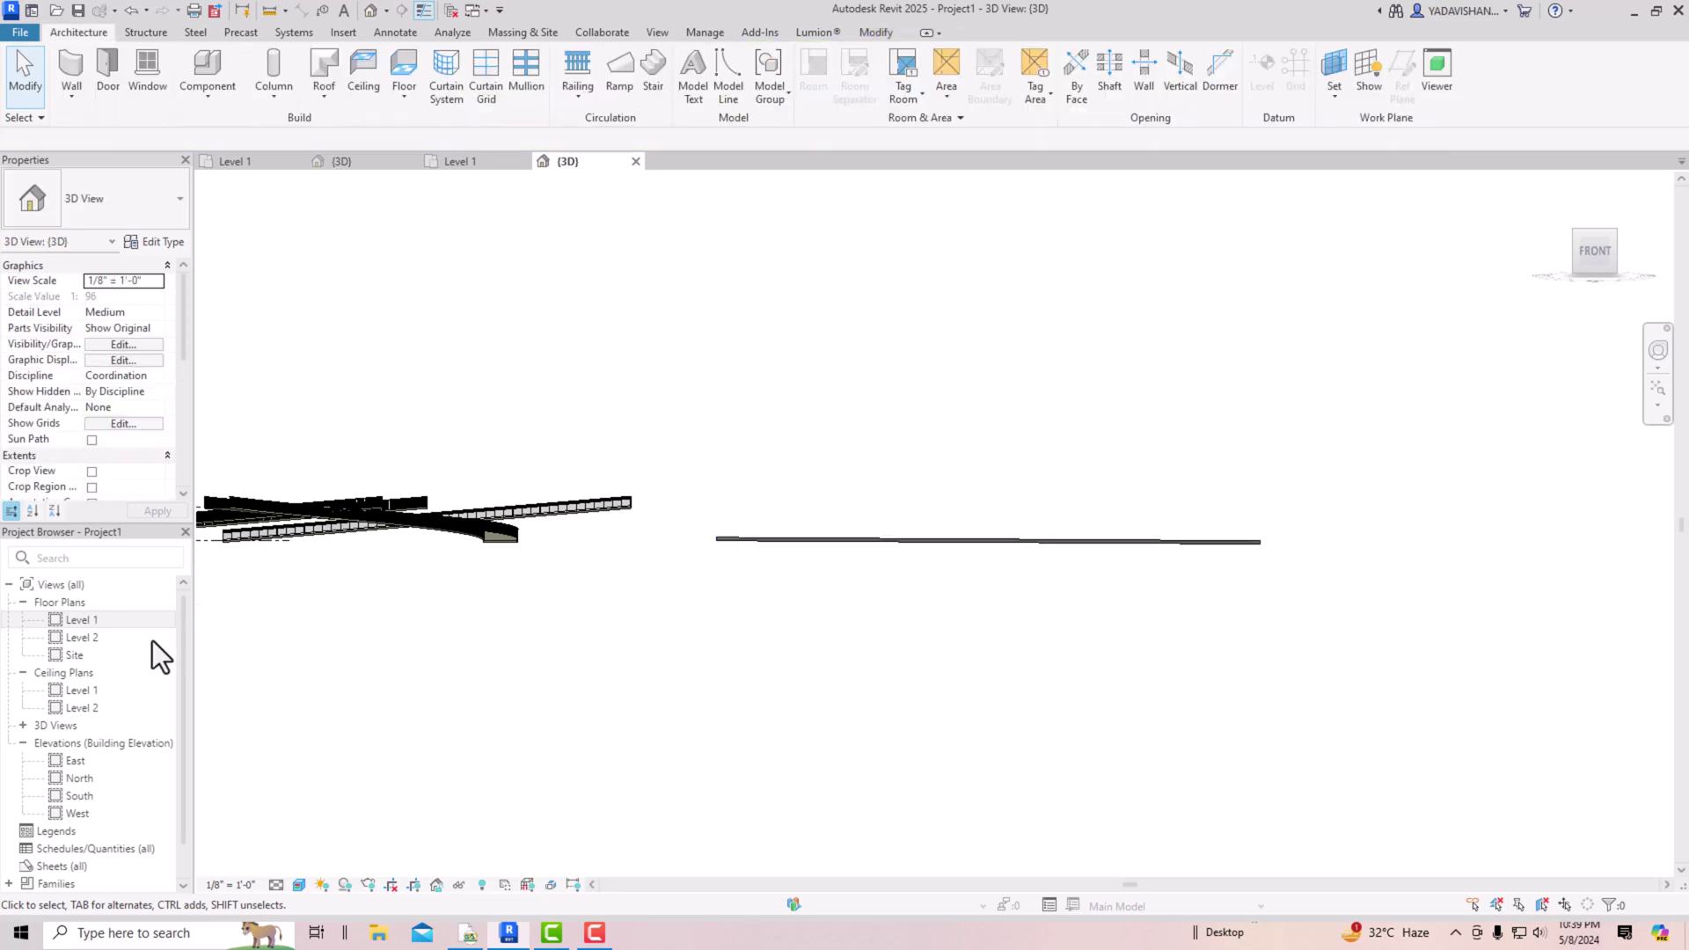
# Step: Edit the sloped rectangular floor on Level 1, set its slope arrow's Height Offset at Tail to 6' 0", and finish the boundary
pyautogui.click(797, 547)
pyautogui.click(762, 88)
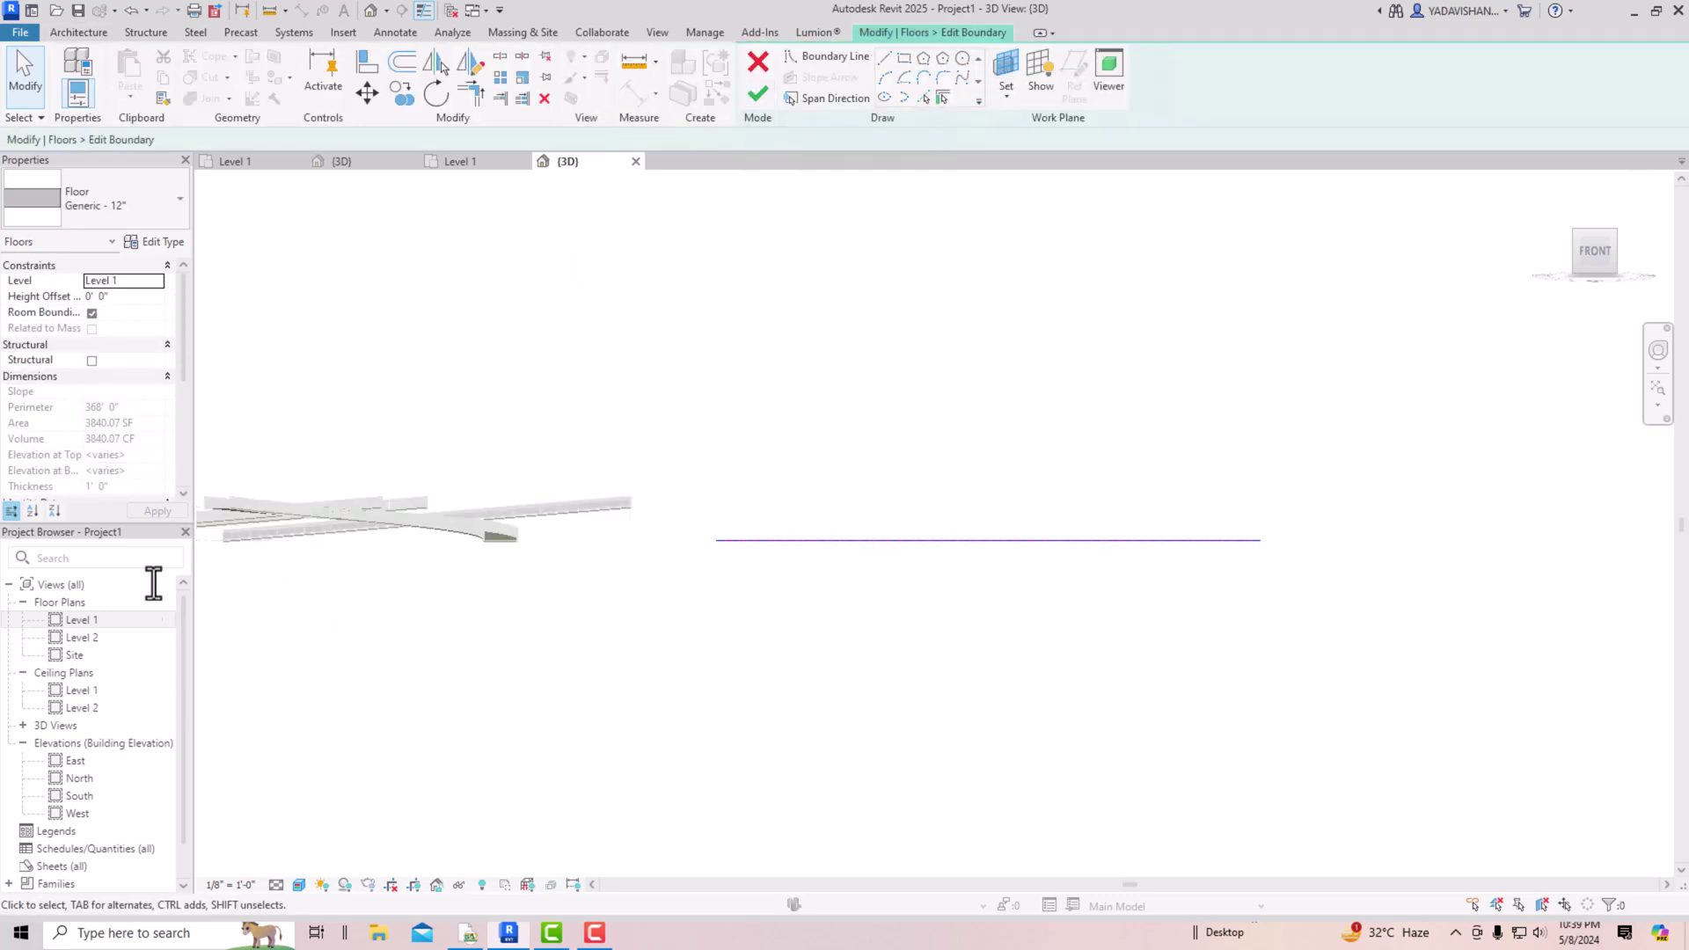
pyautogui.doubleClick(74, 617)
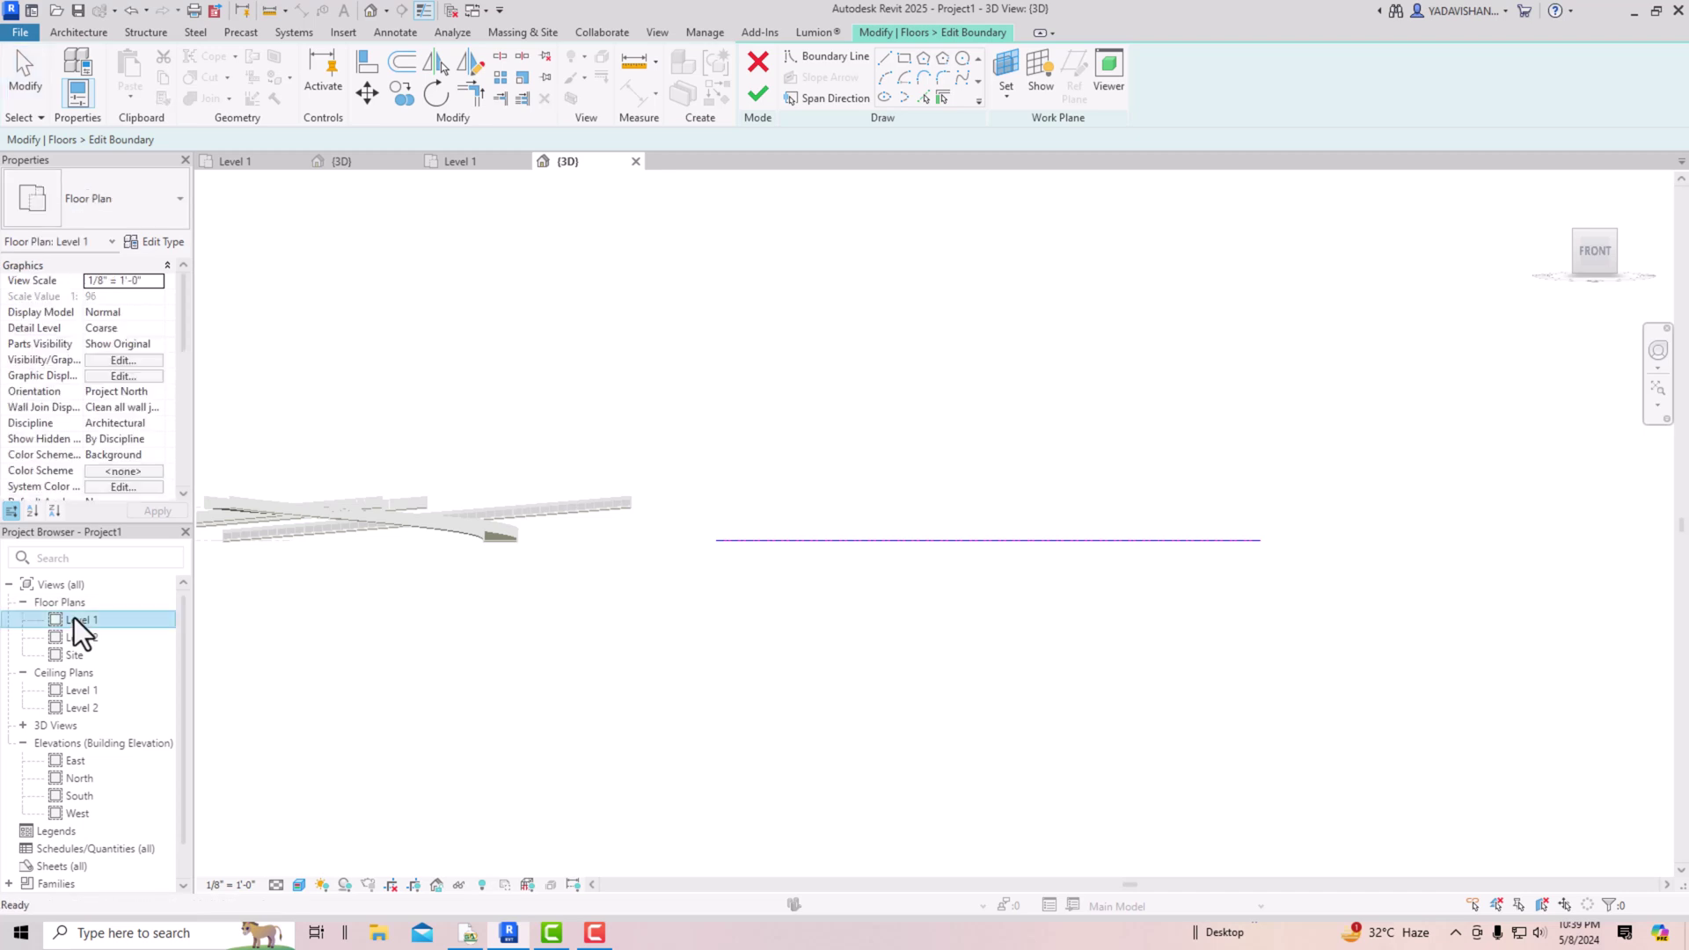
pyautogui.click(986, 540)
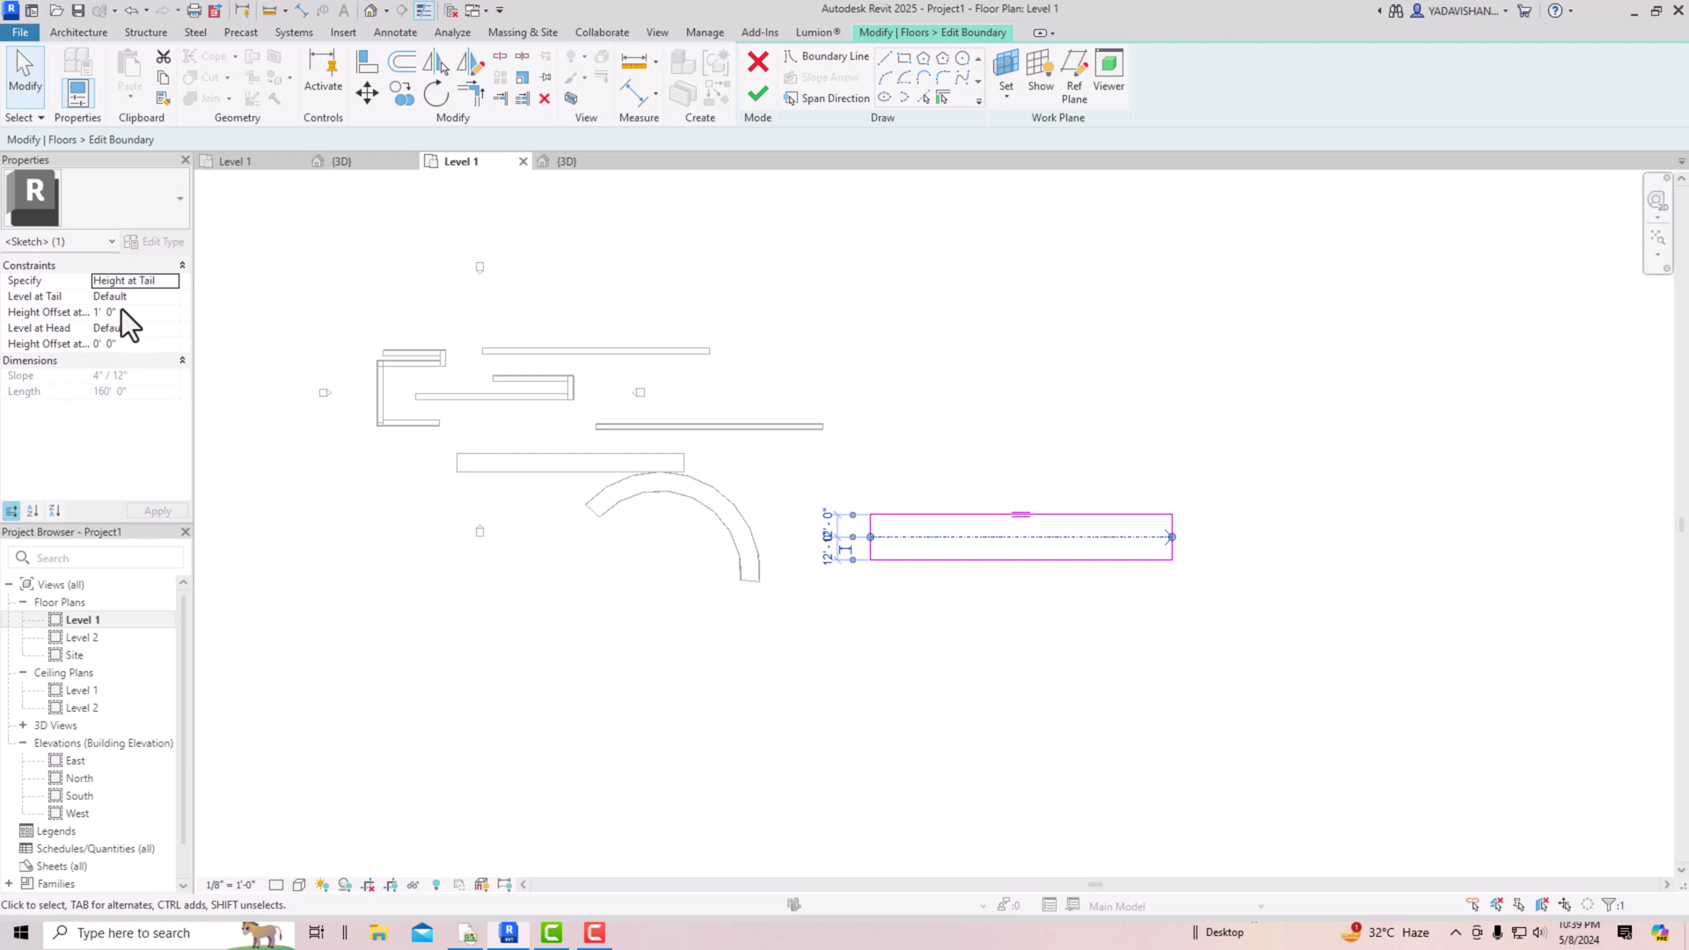
pyautogui.click(69, 313)
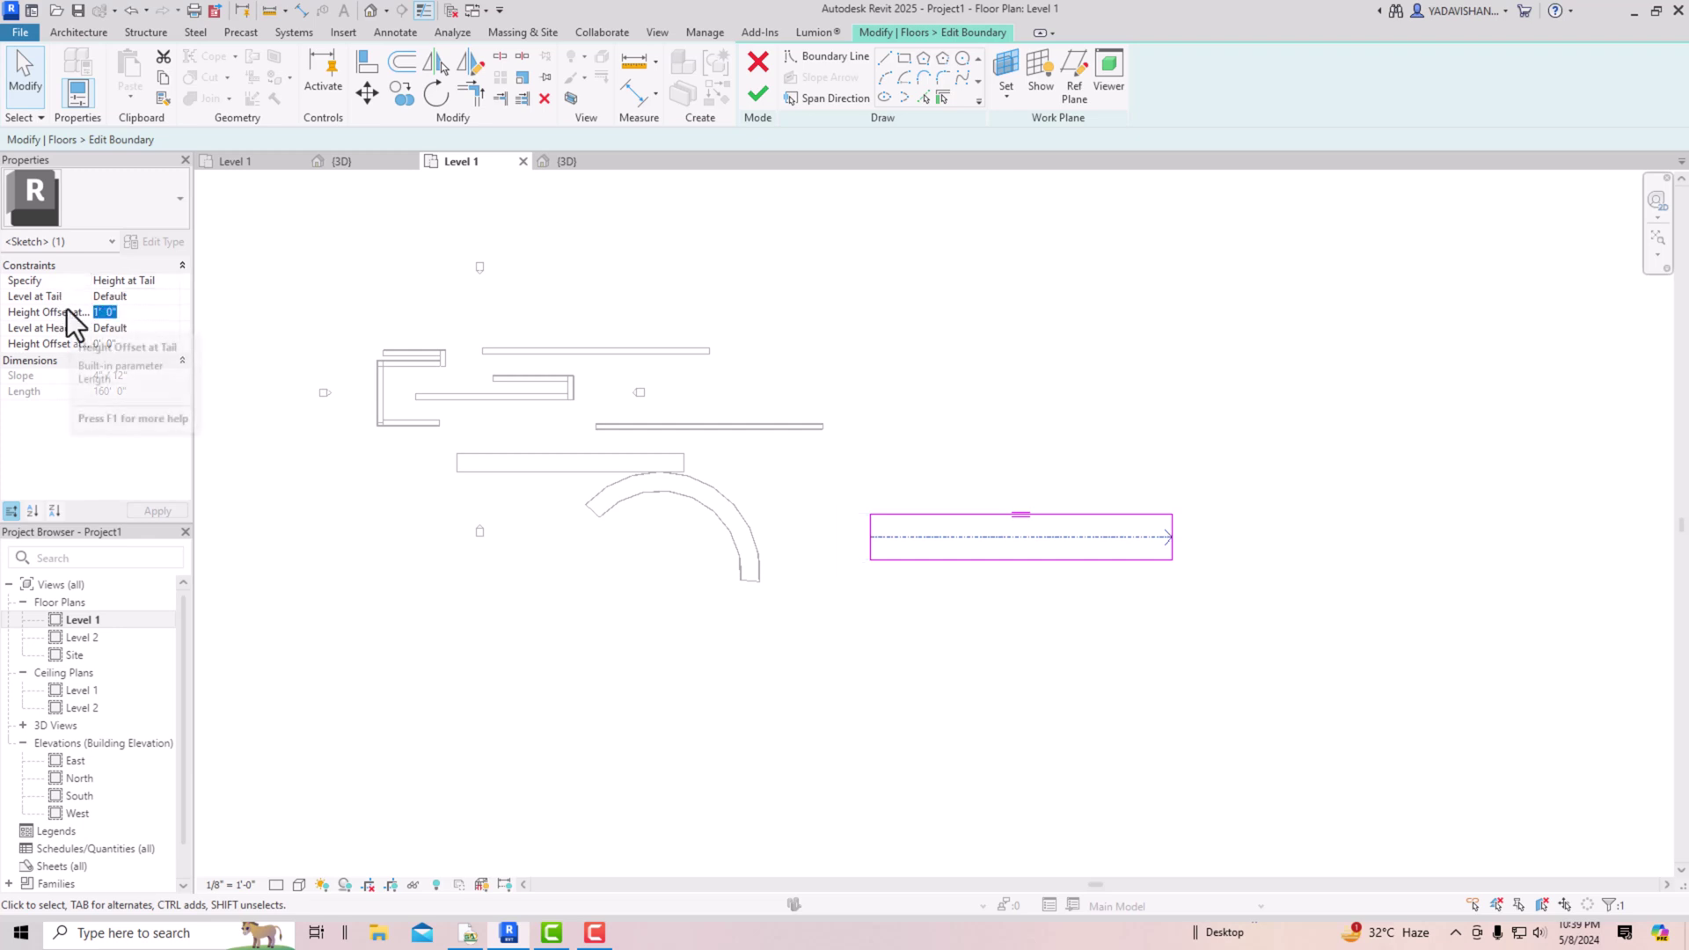
pyautogui.write('6\' 0"')
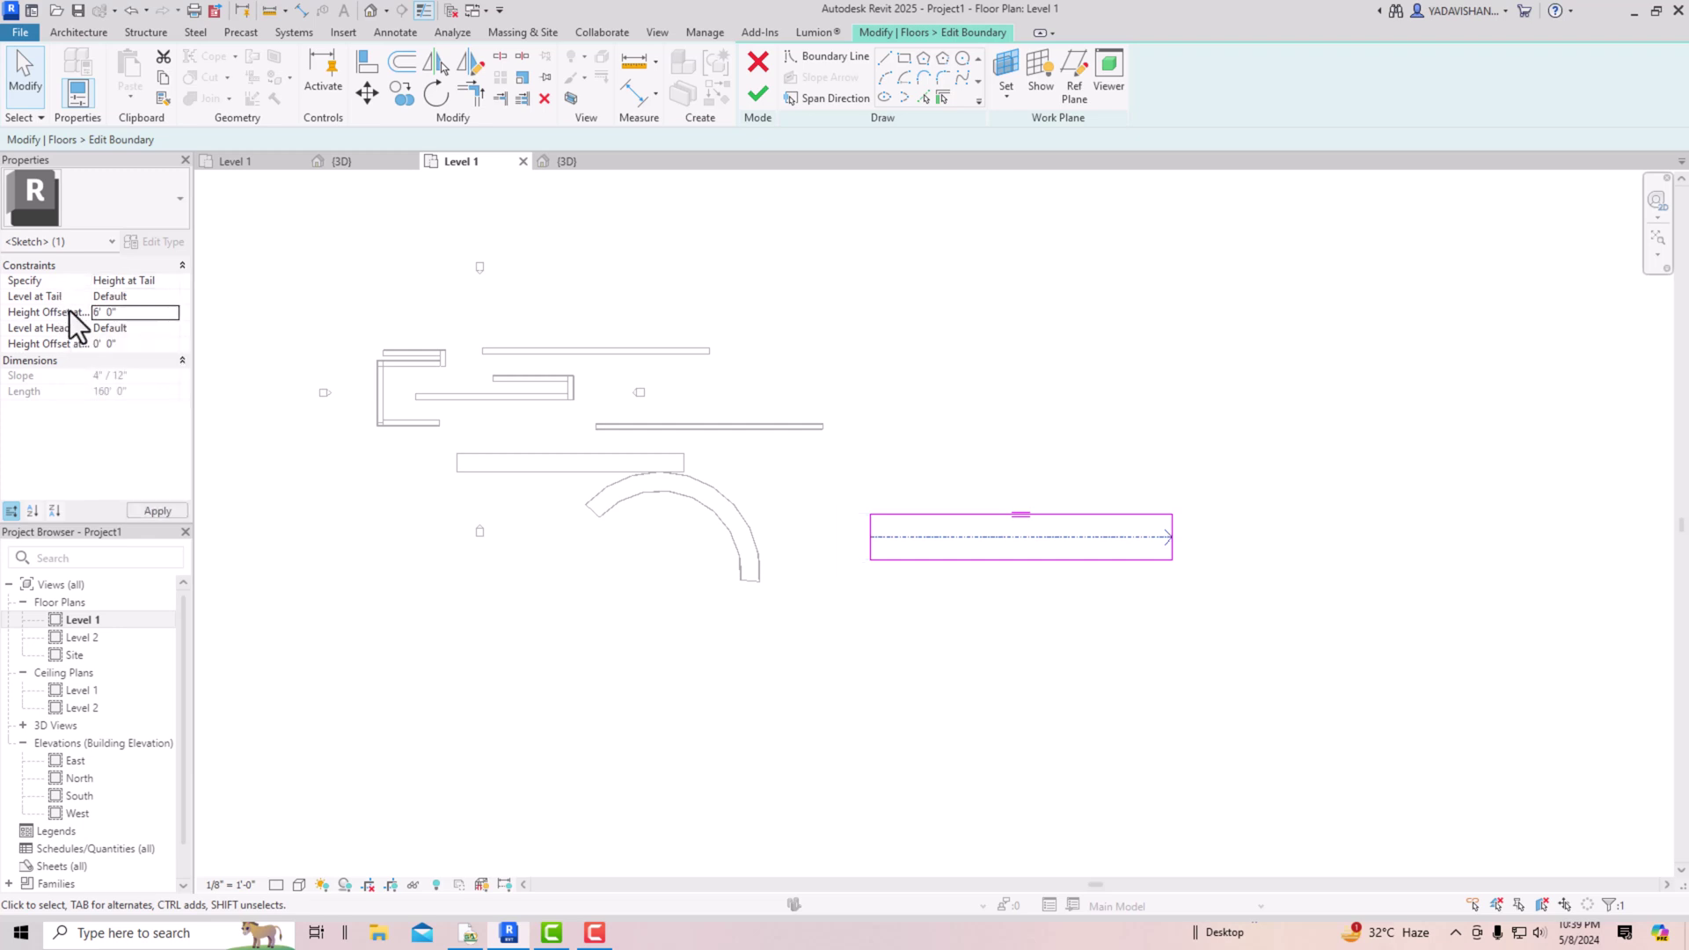
pyautogui.click(149, 511)
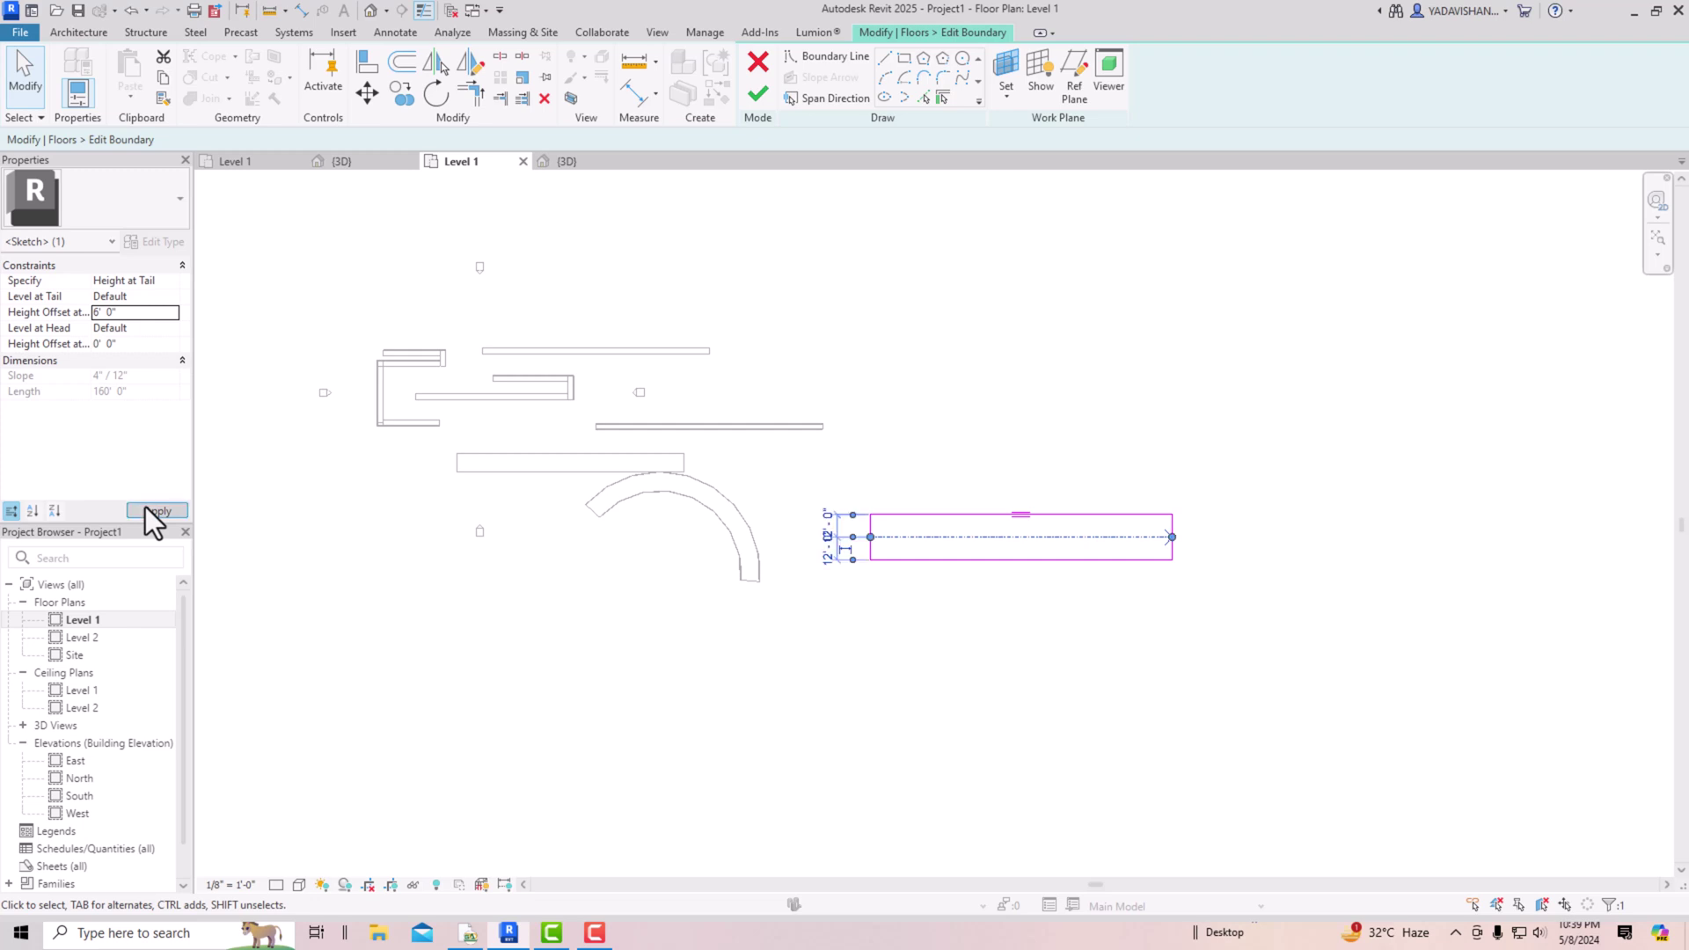
pyautogui.click(756, 95)
pyautogui.click(372, 10)
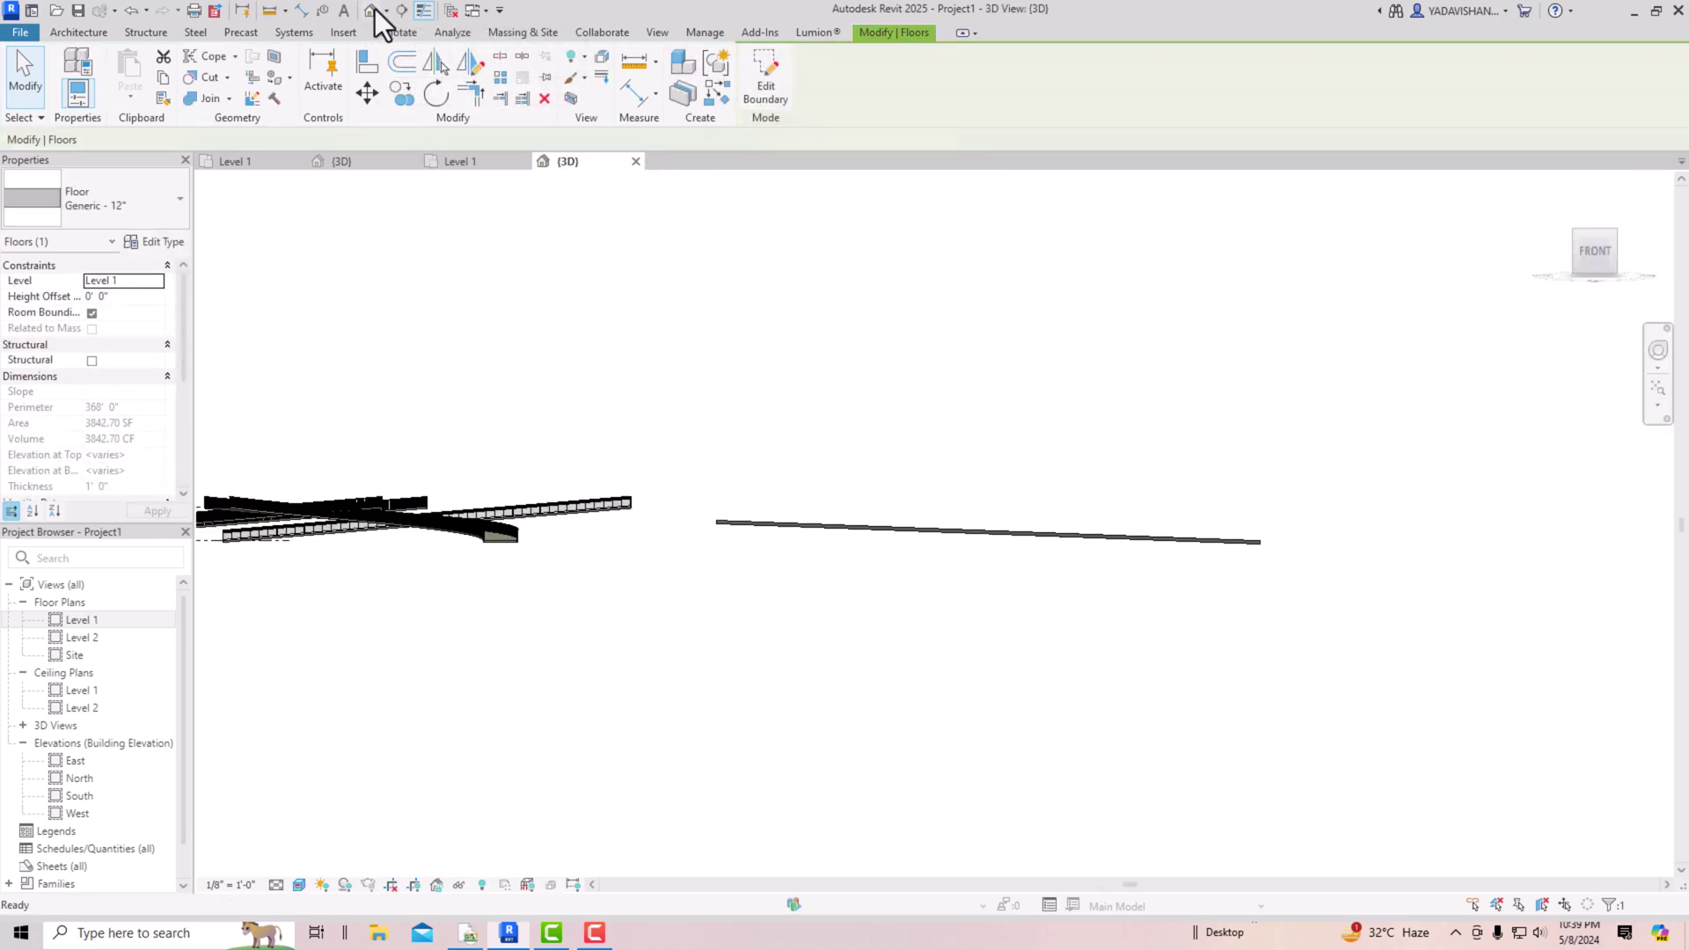
pyautogui.moveTo(1587, 252)
pyautogui.mouseDown()
pyautogui.moveTo(1662, 264)
pyautogui.moveTo(1555, 264)
pyautogui.moveTo(1443, 330)
pyautogui.moveTo(1542, 317)
pyautogui.mouseUp()
pyautogui.click(1601, 261)
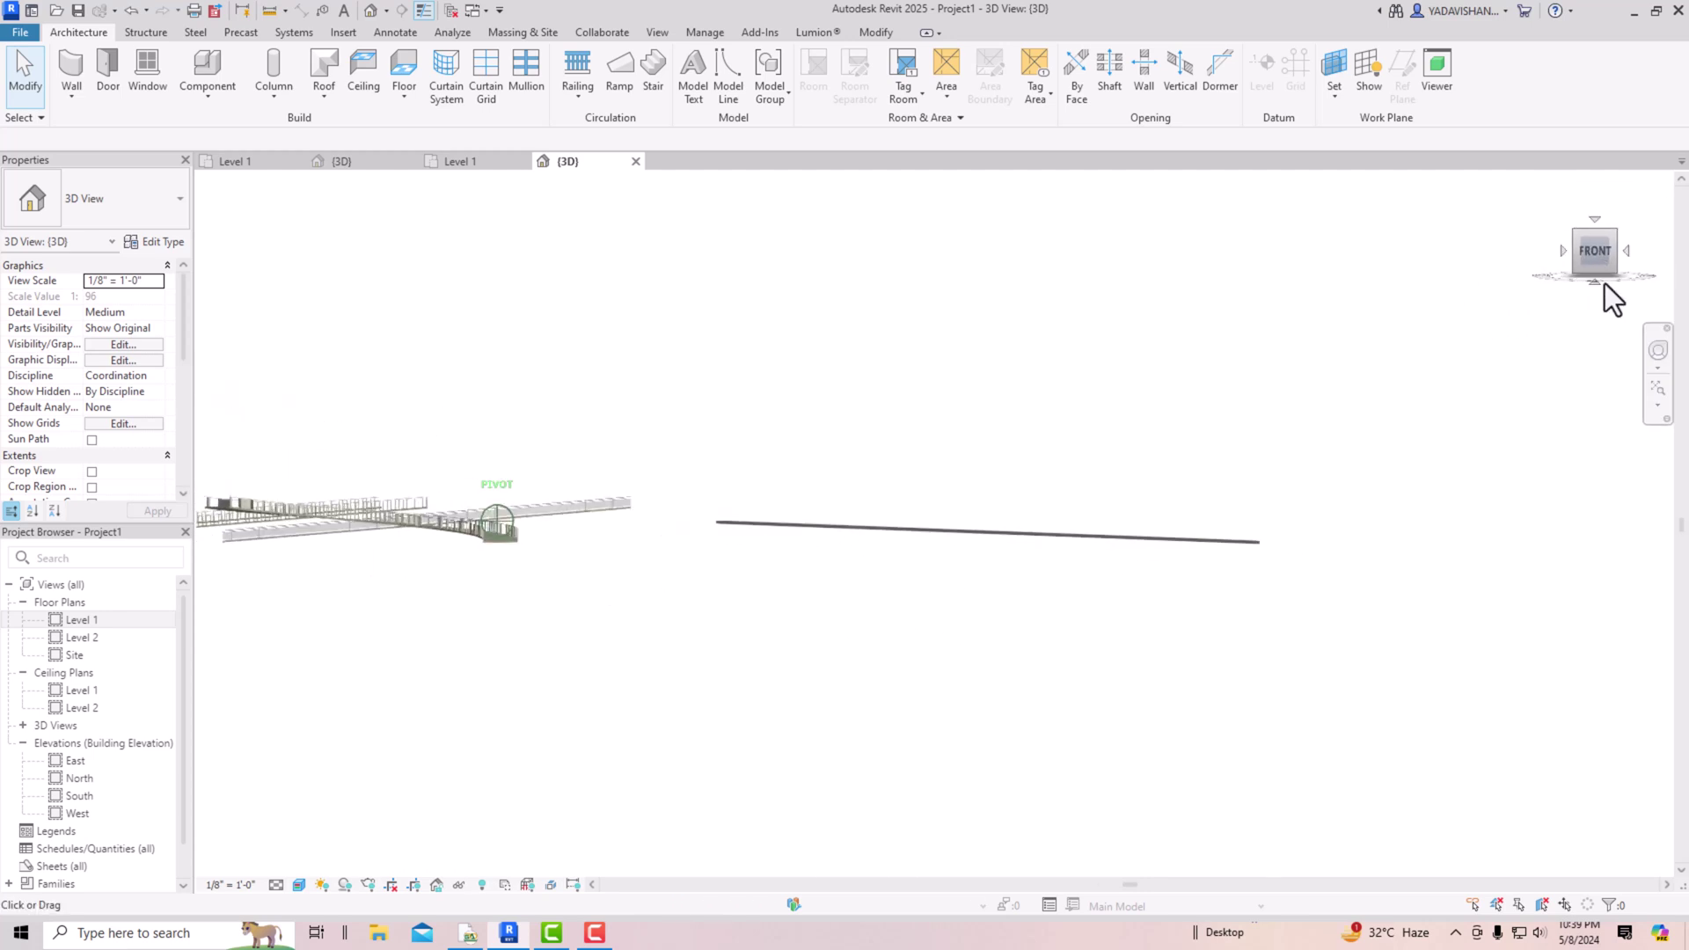
# Step: Set the rectangular floor's slope arrow Height Offset at Tail to 10' 0", finish the boundary, and check the slope in 3D
pyautogui.click(729, 528)
pyautogui.click(765, 84)
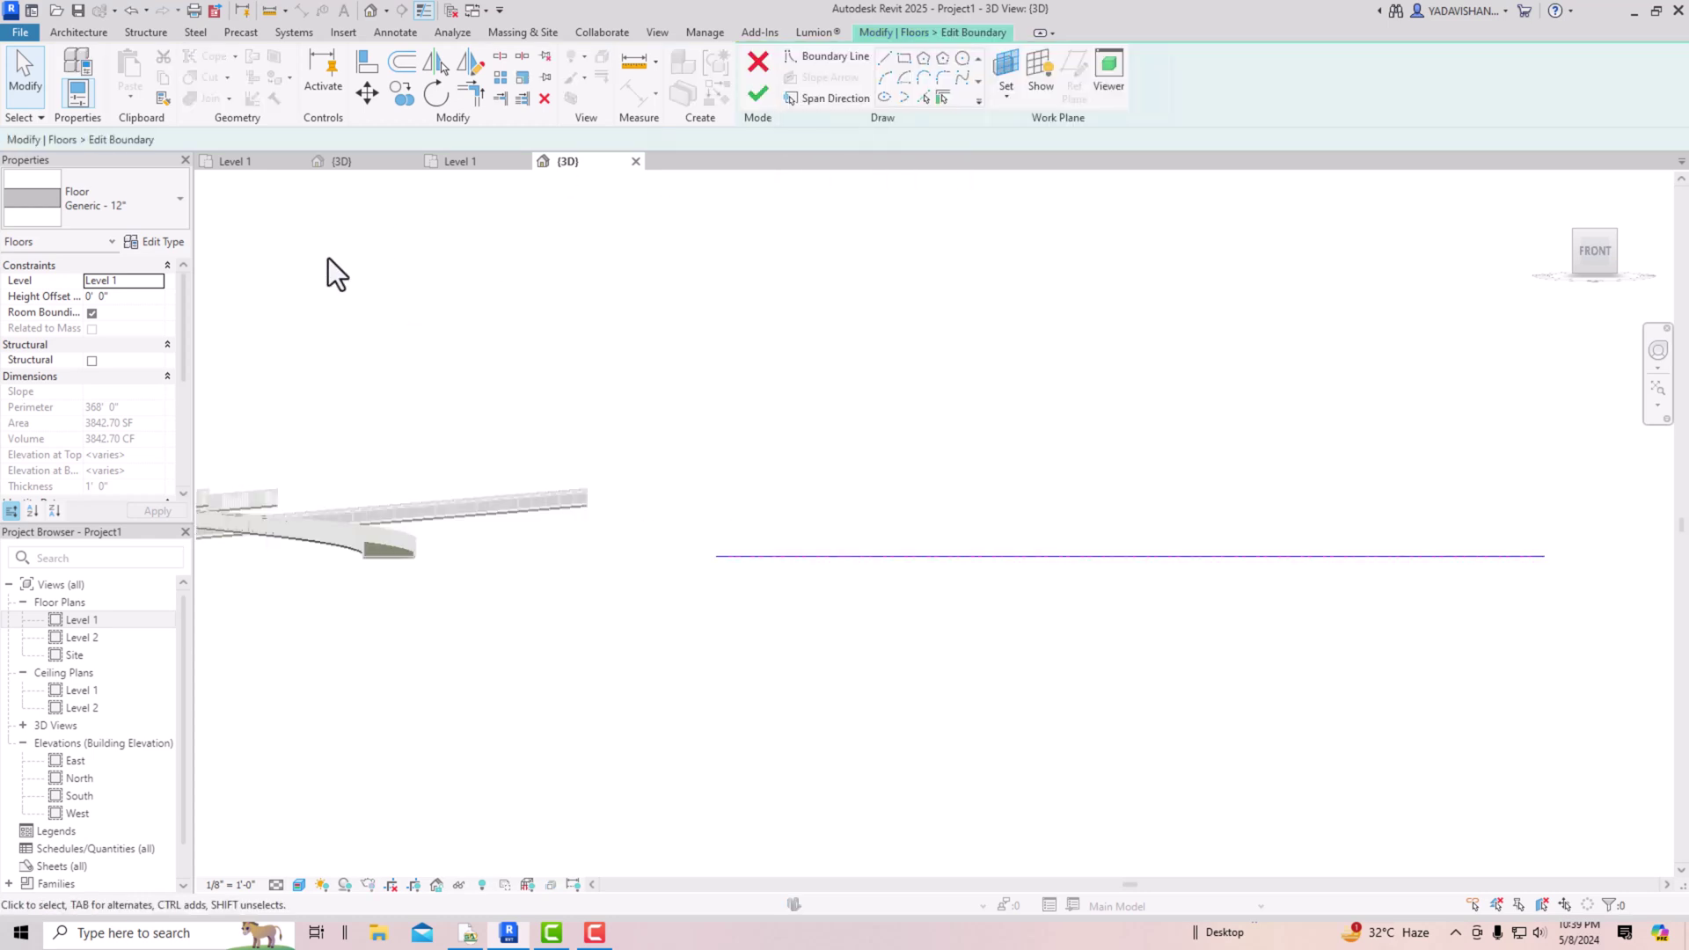
pyautogui.doubleClick(88, 621)
pyautogui.click(982, 536)
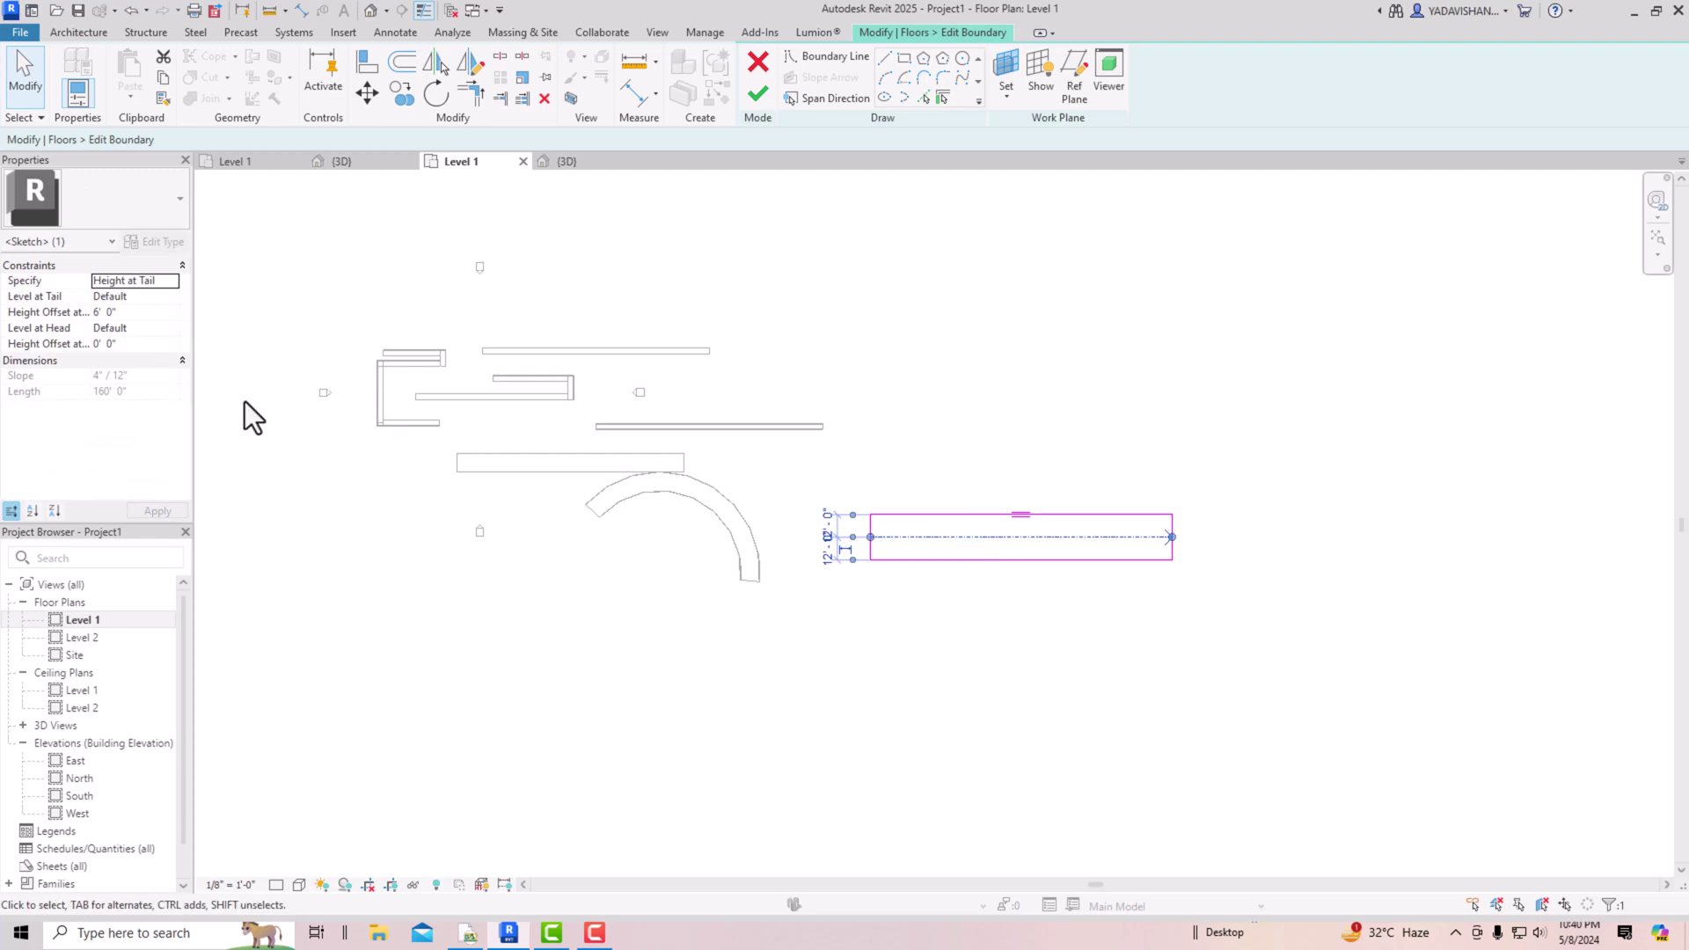
pyautogui.click(135, 313)
pyautogui.write('10')
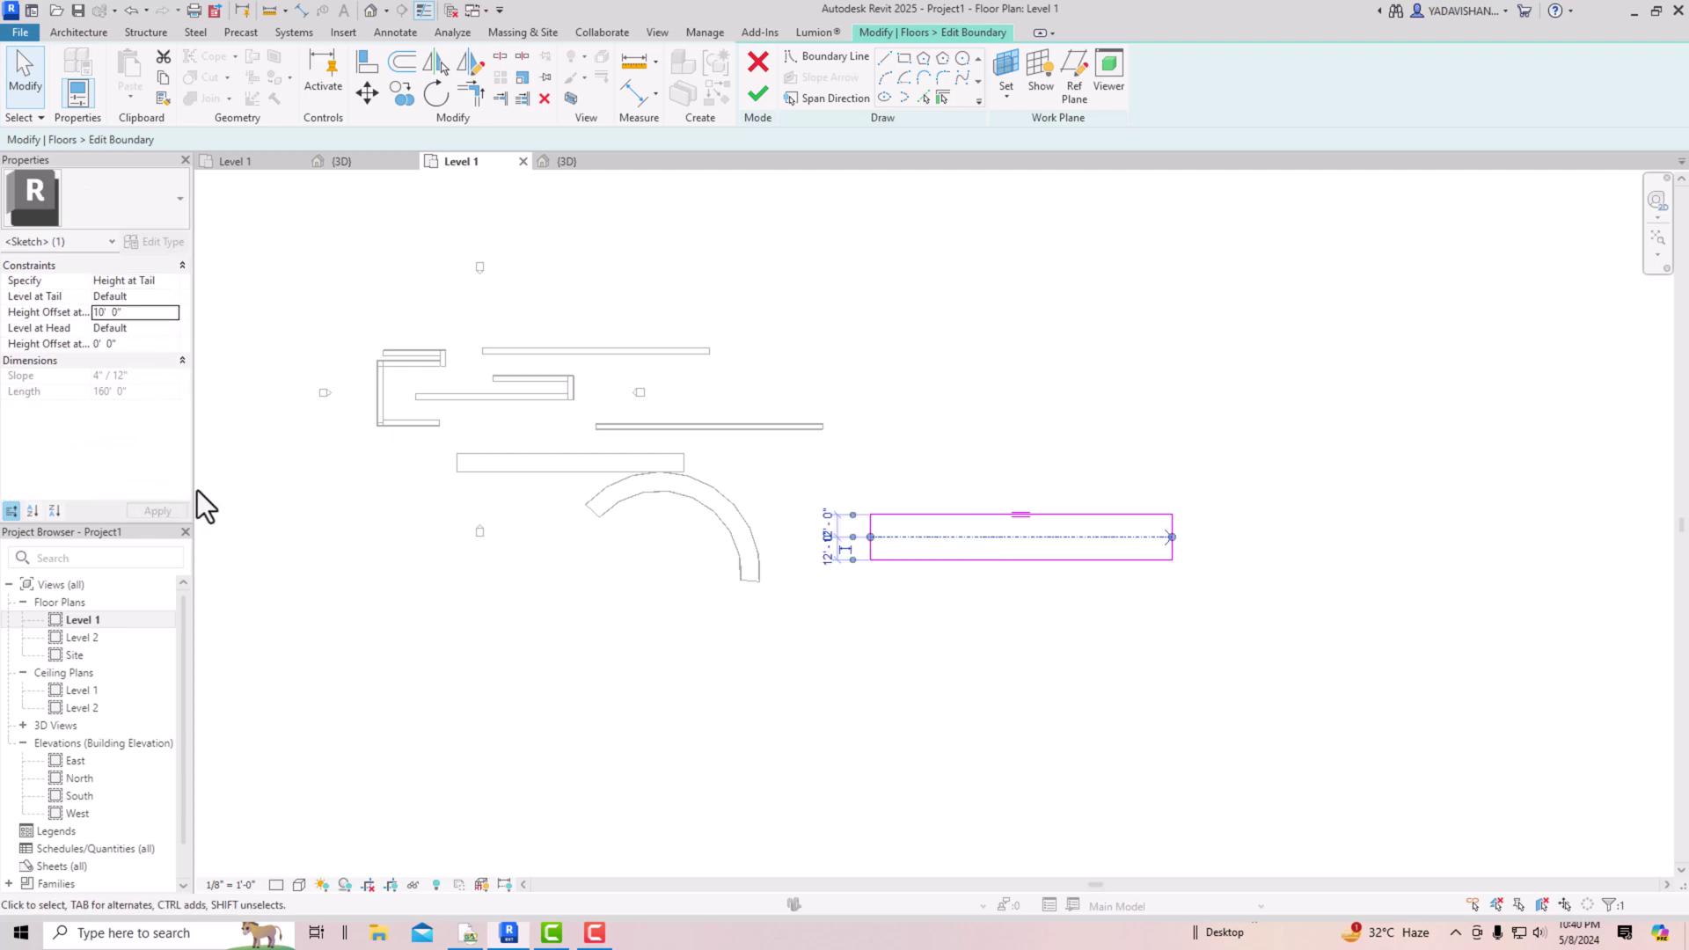
pyautogui.click(752, 102)
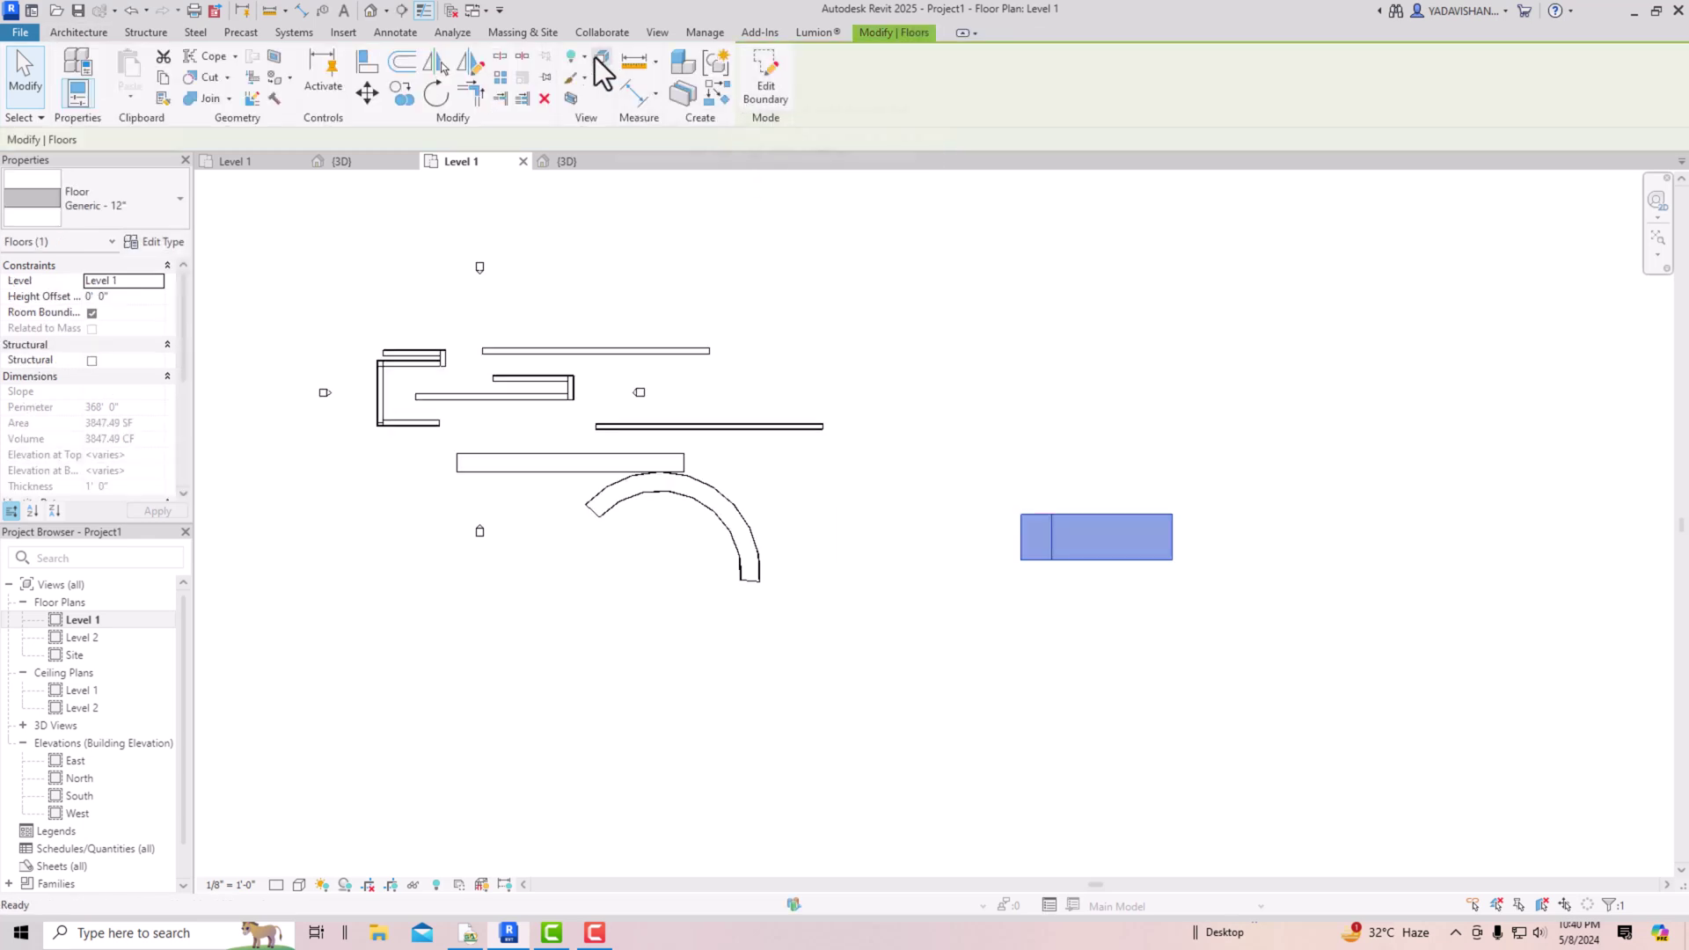
pyautogui.click(369, 11)
pyautogui.scroll(-2, 942, 515)
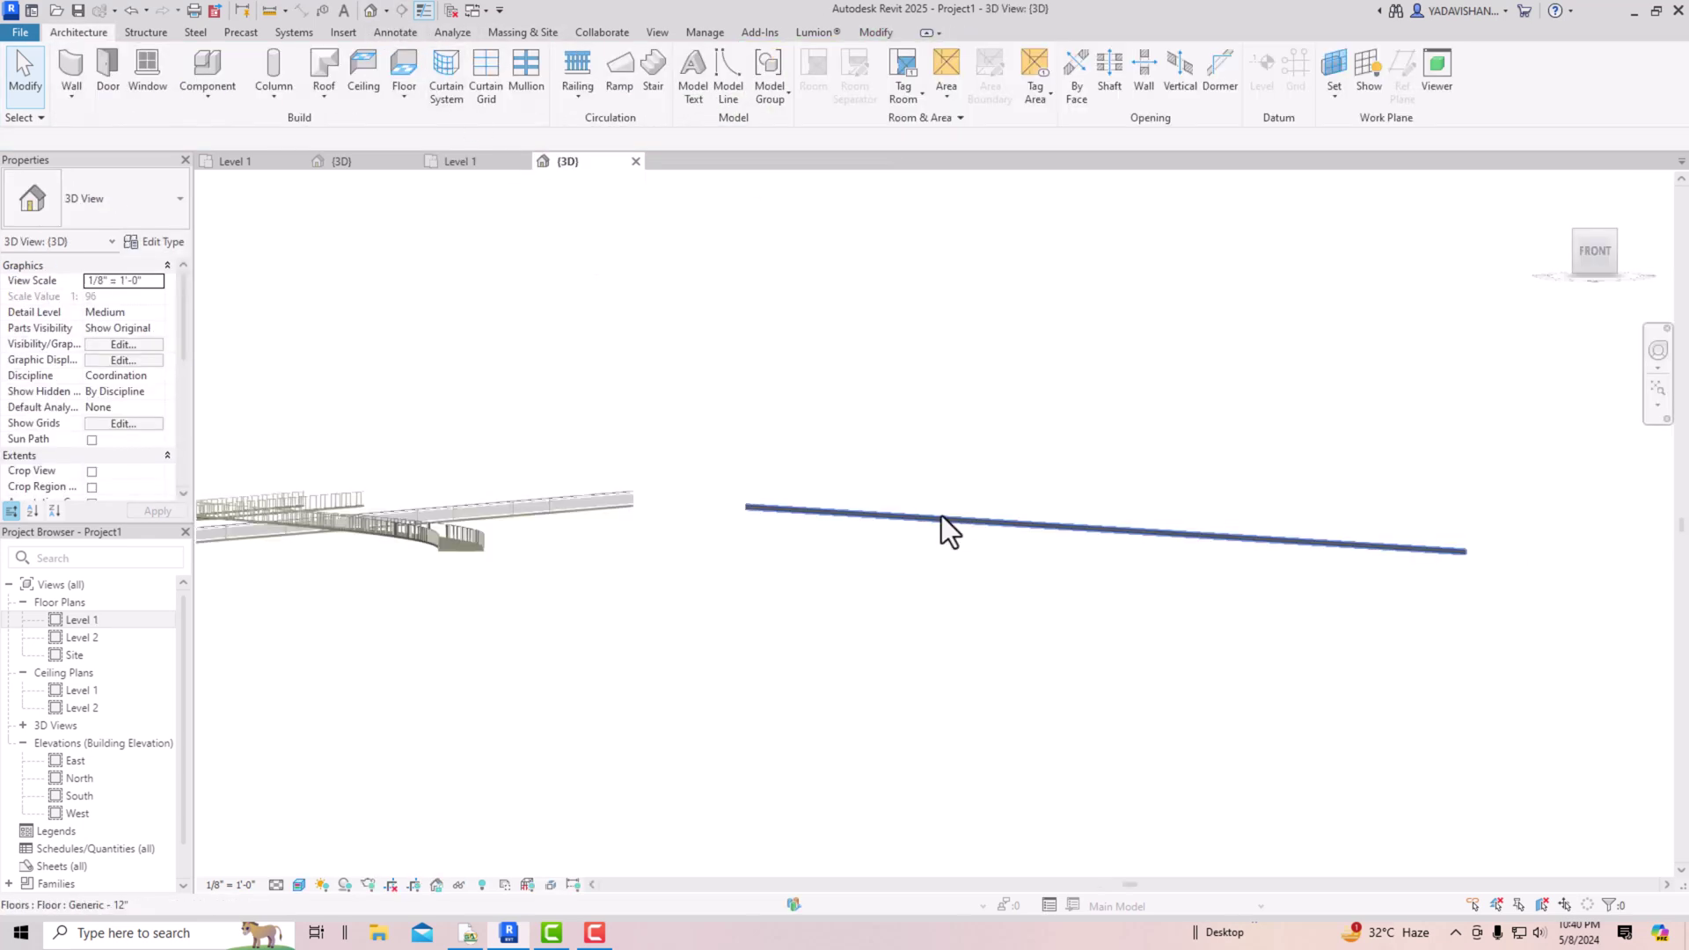
pyautogui.scroll(-1, 948, 520)
pyautogui.scroll(2, 1318, 575)
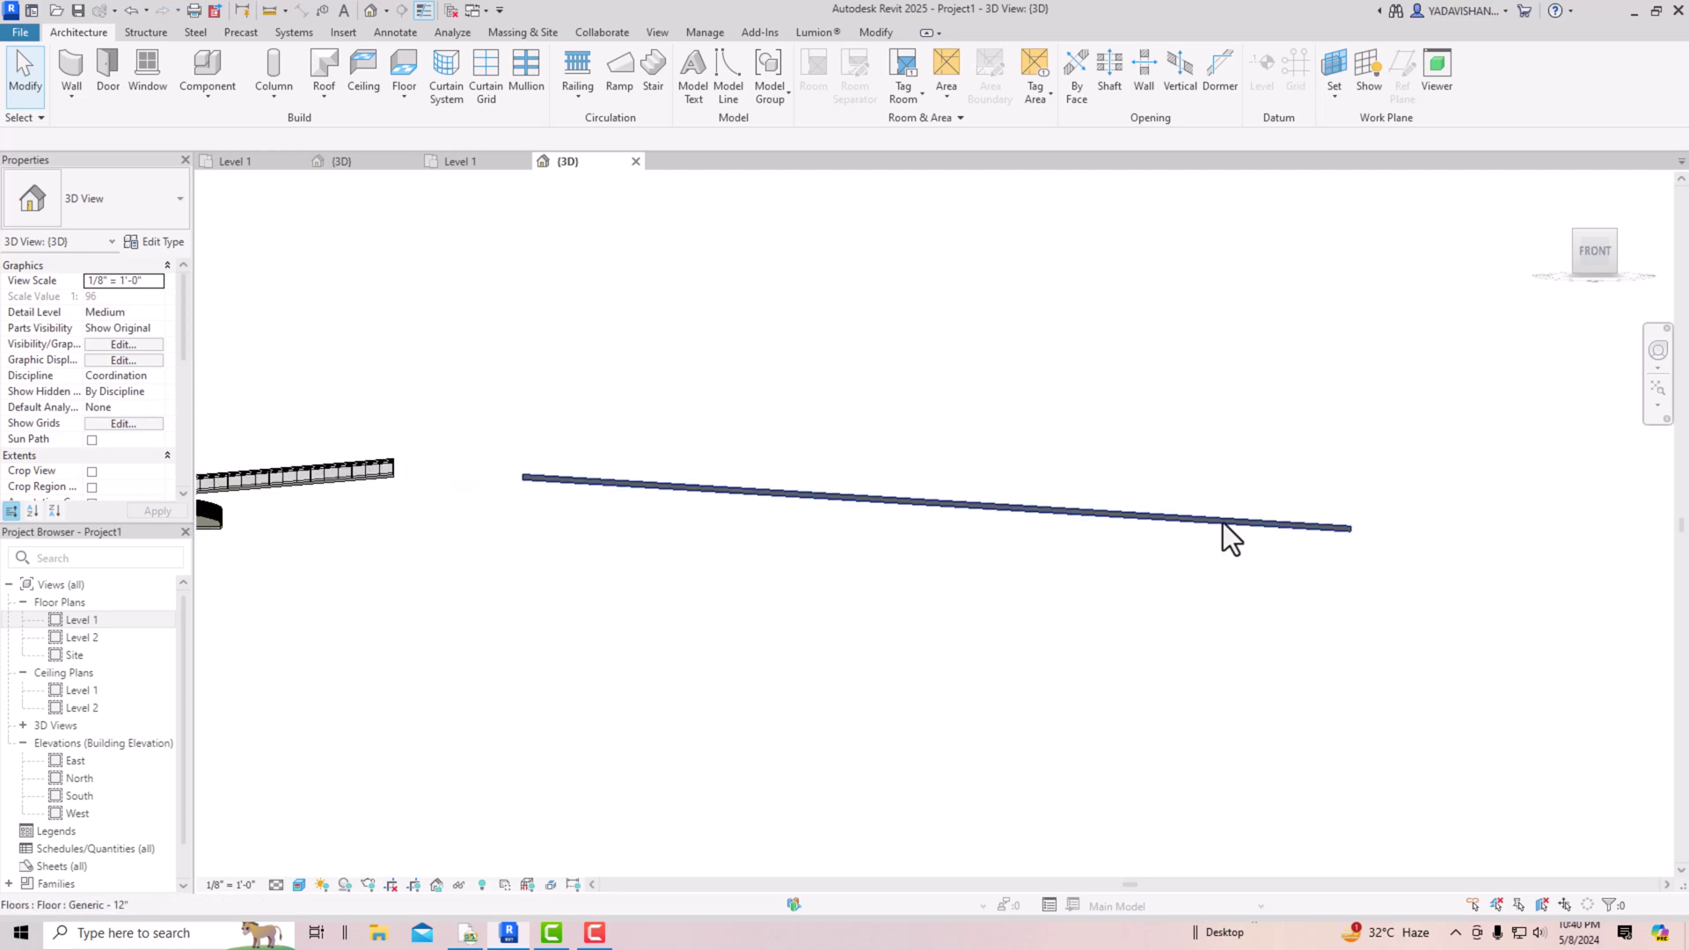
# Step: Start a Generic - 12" floor on Level 1 and sketch a circular boundary of about 56' radius south of the rectangular floor
pyautogui.doubleClick(82, 624)
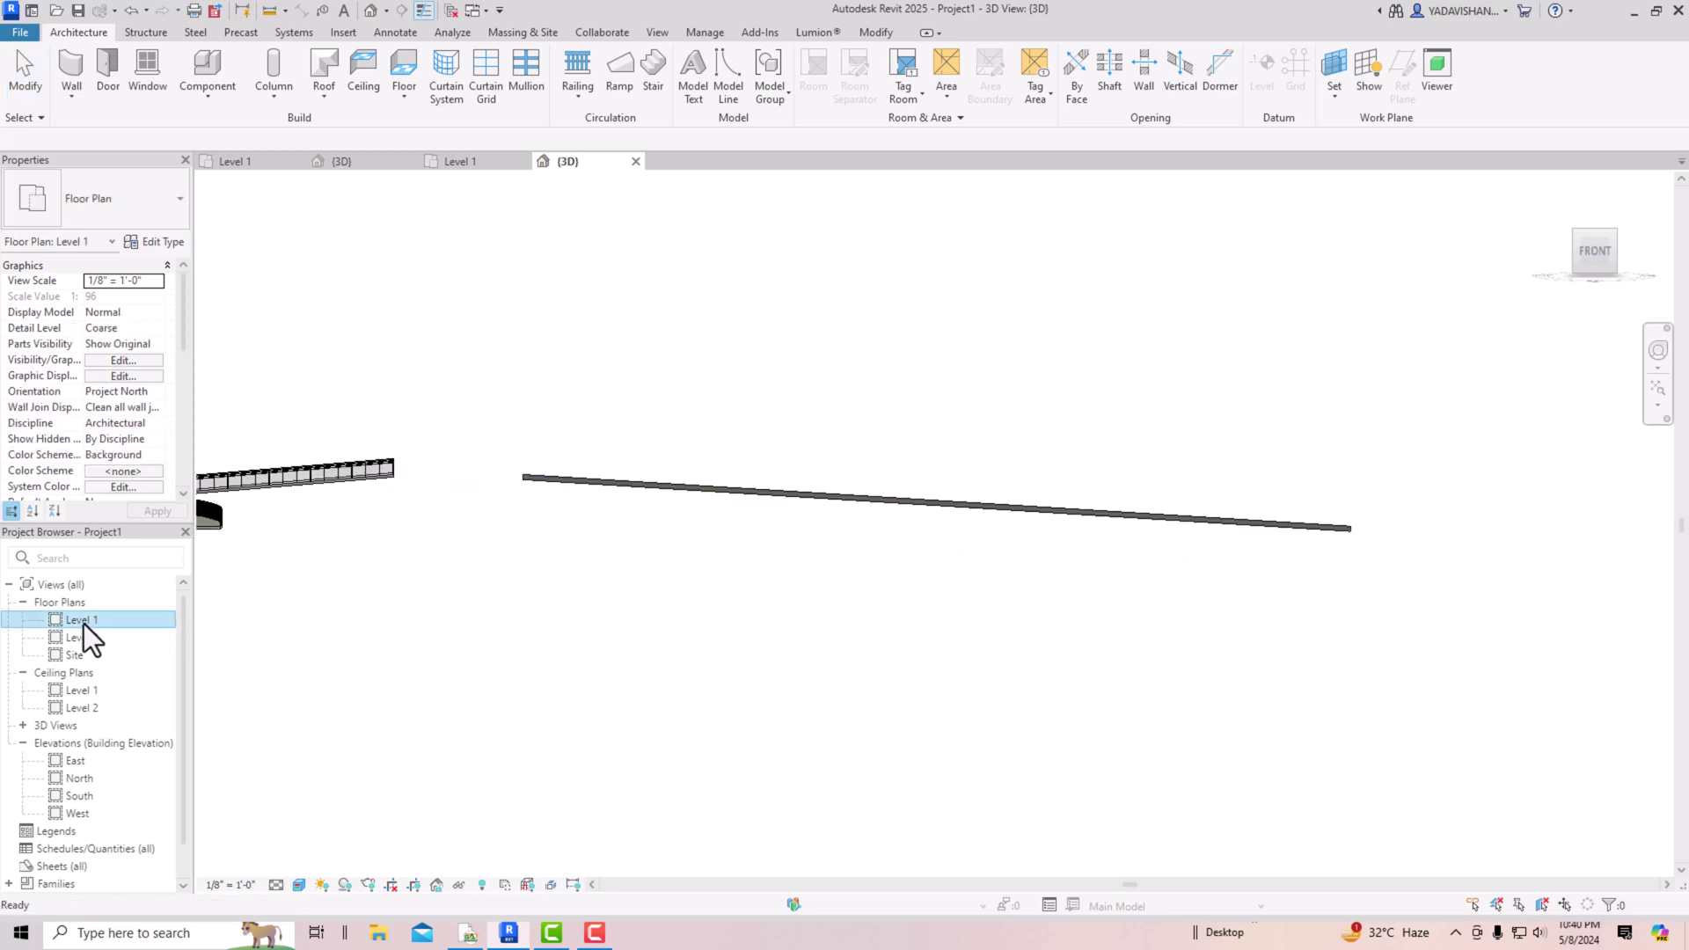
pyautogui.click(1036, 557)
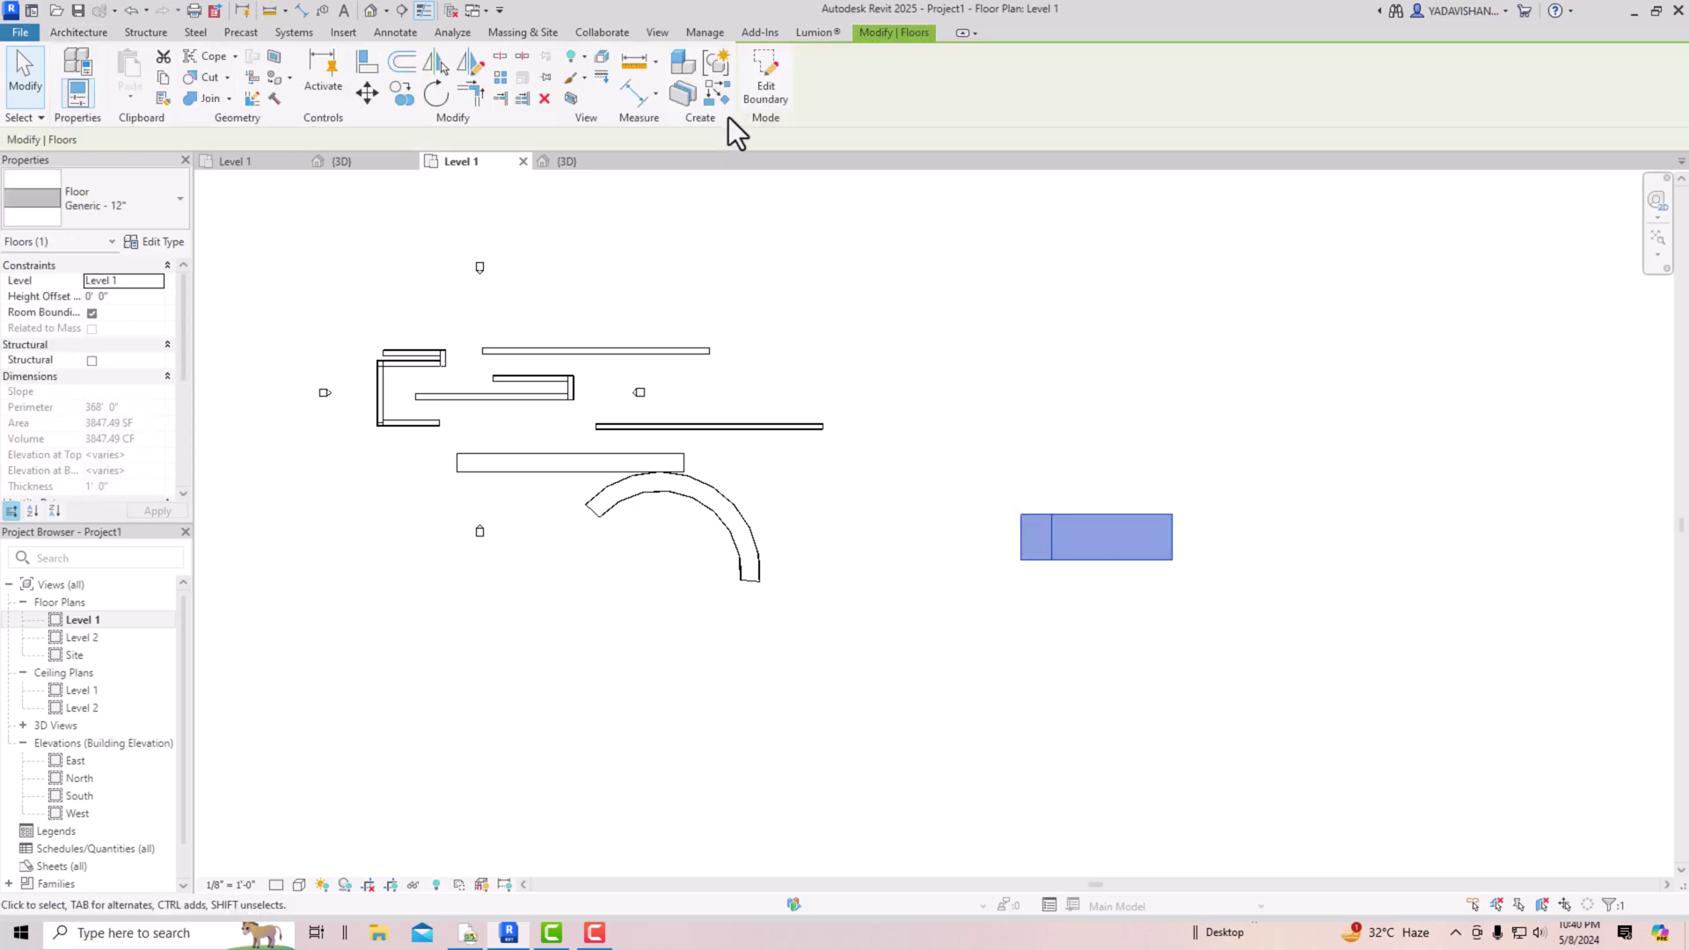
pyautogui.click(815, 267)
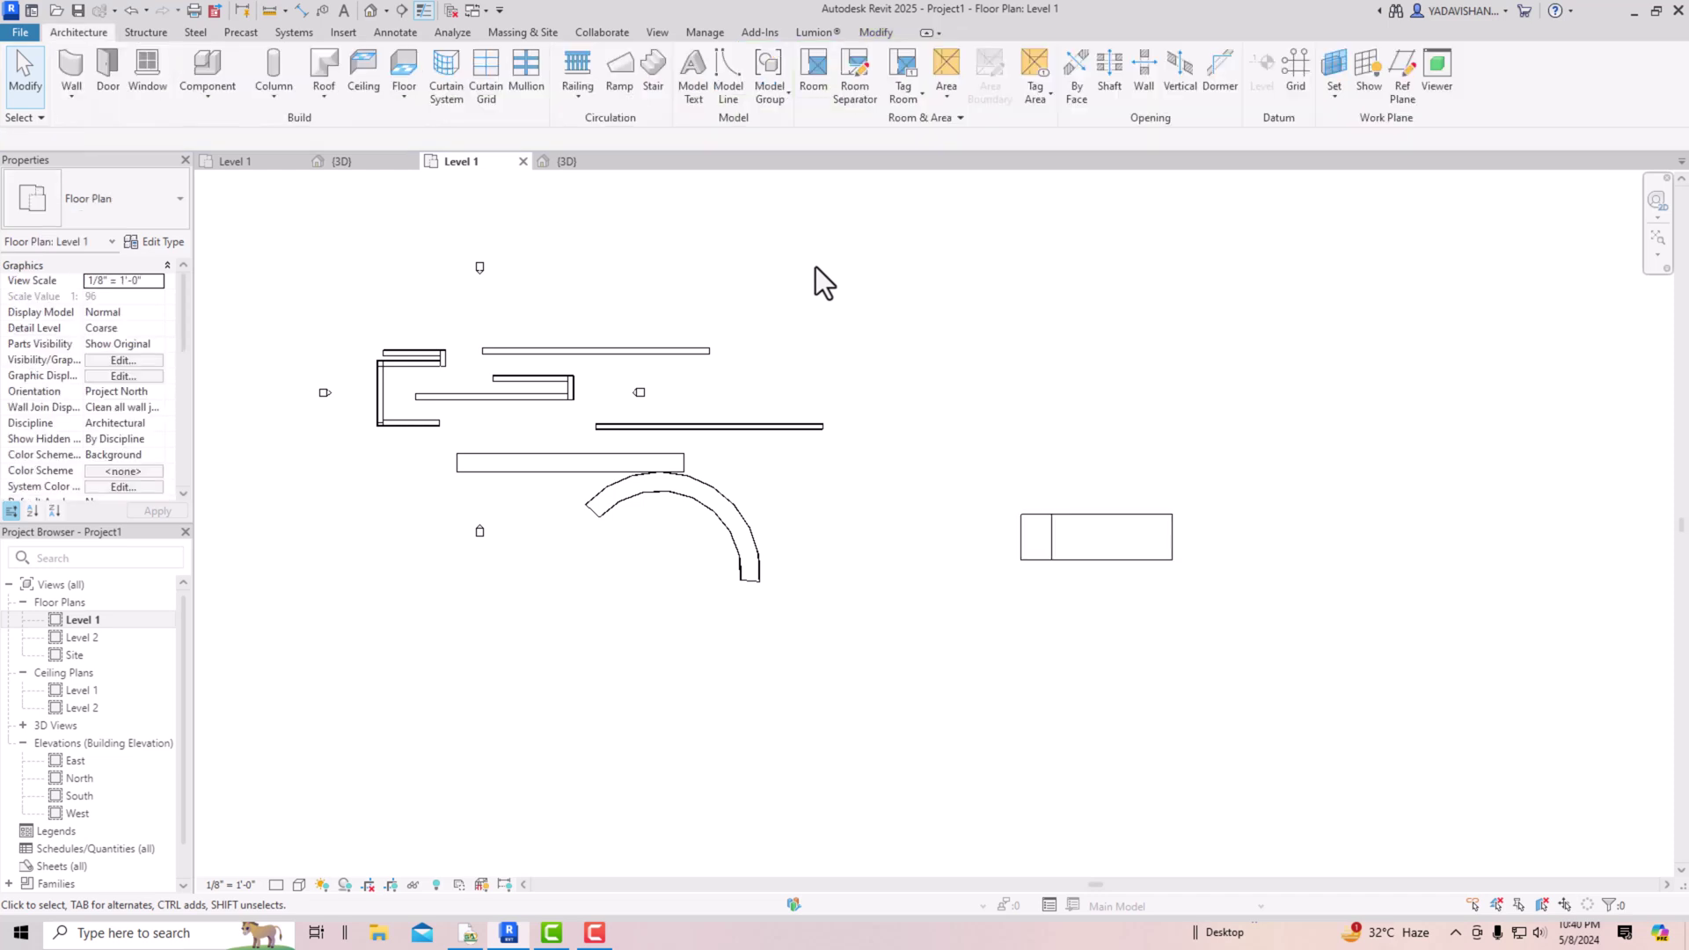
pyautogui.click(401, 74)
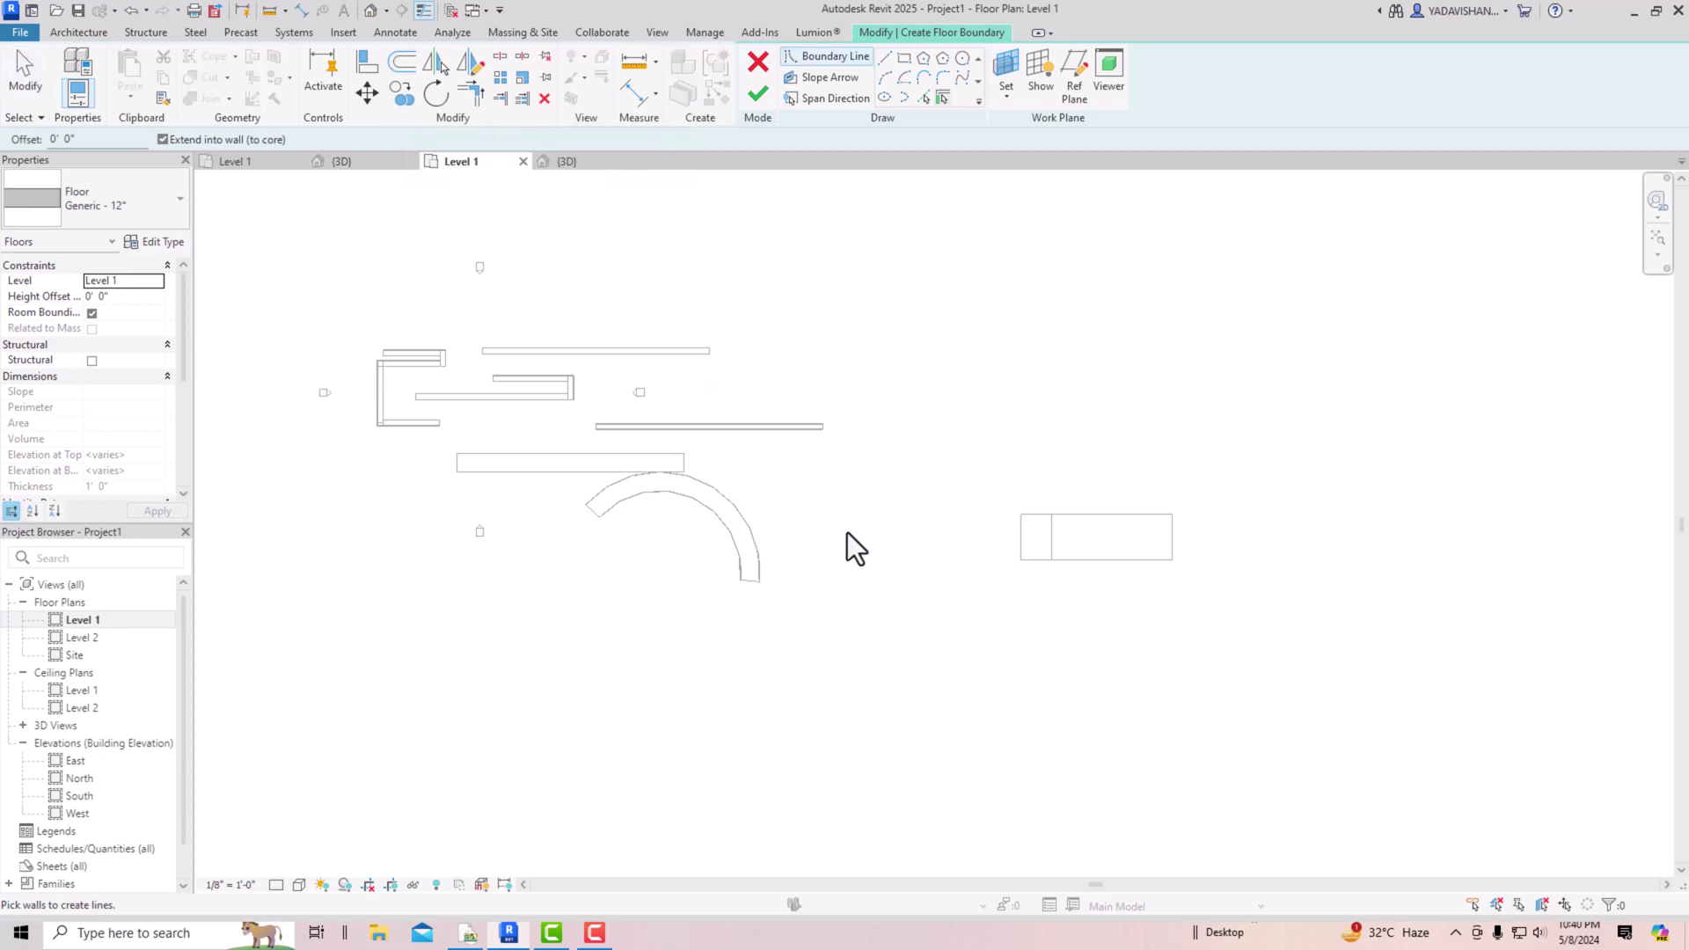
pyautogui.click(904, 59)
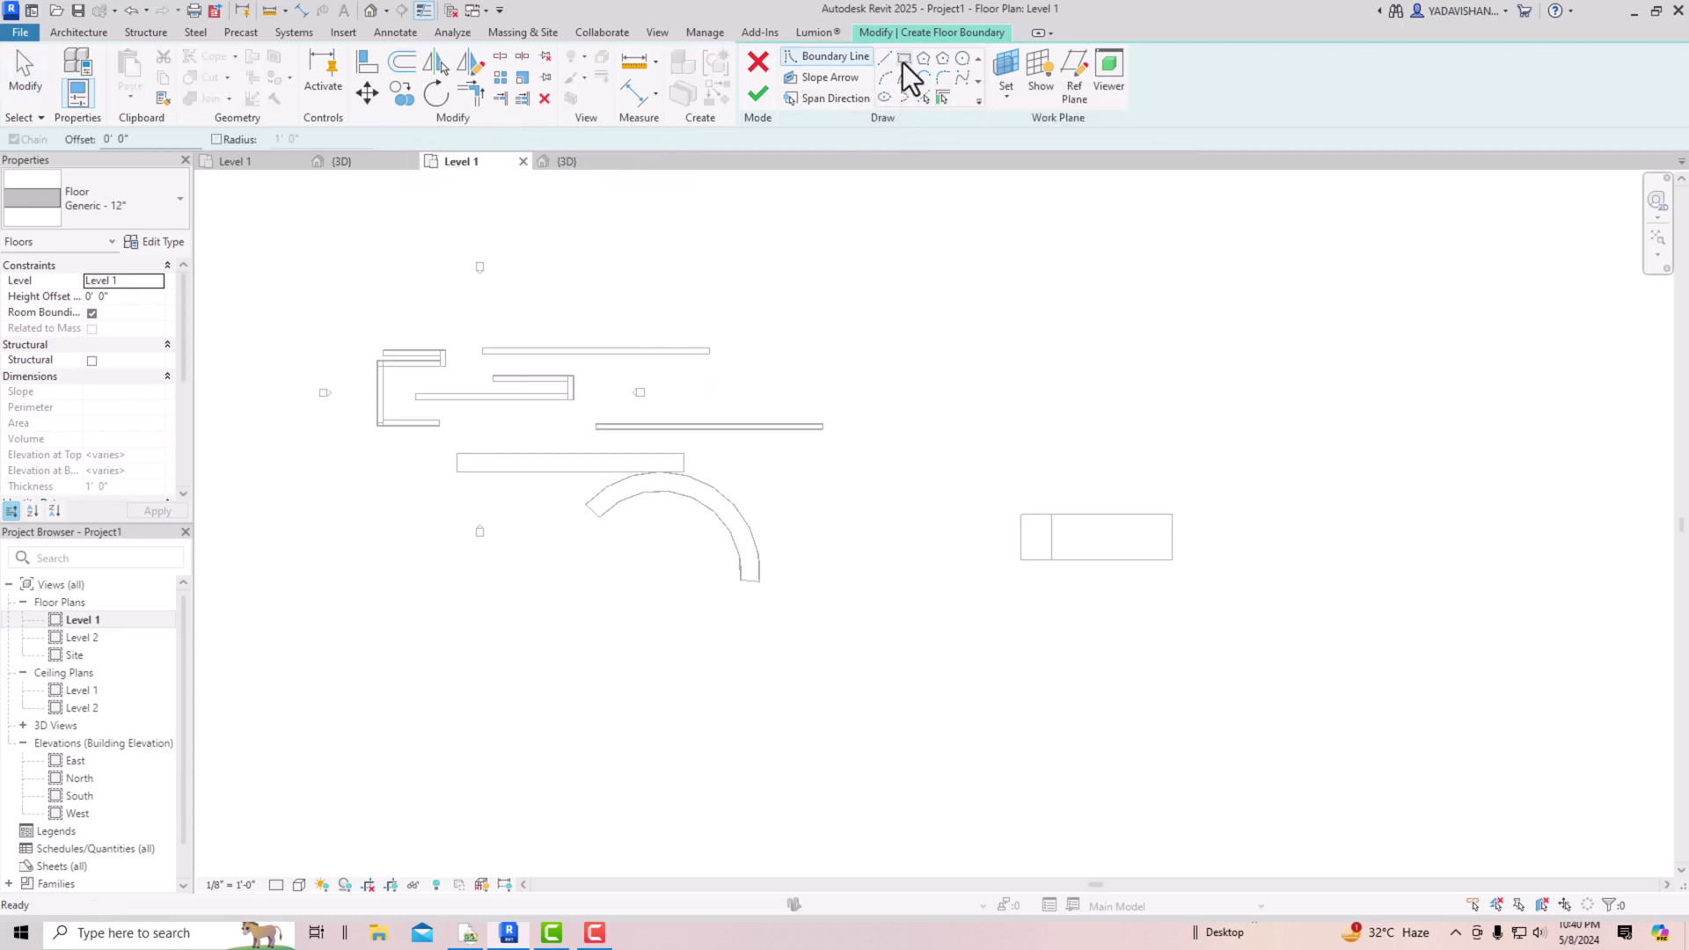
pyautogui.click(963, 58)
pyautogui.click(954, 748)
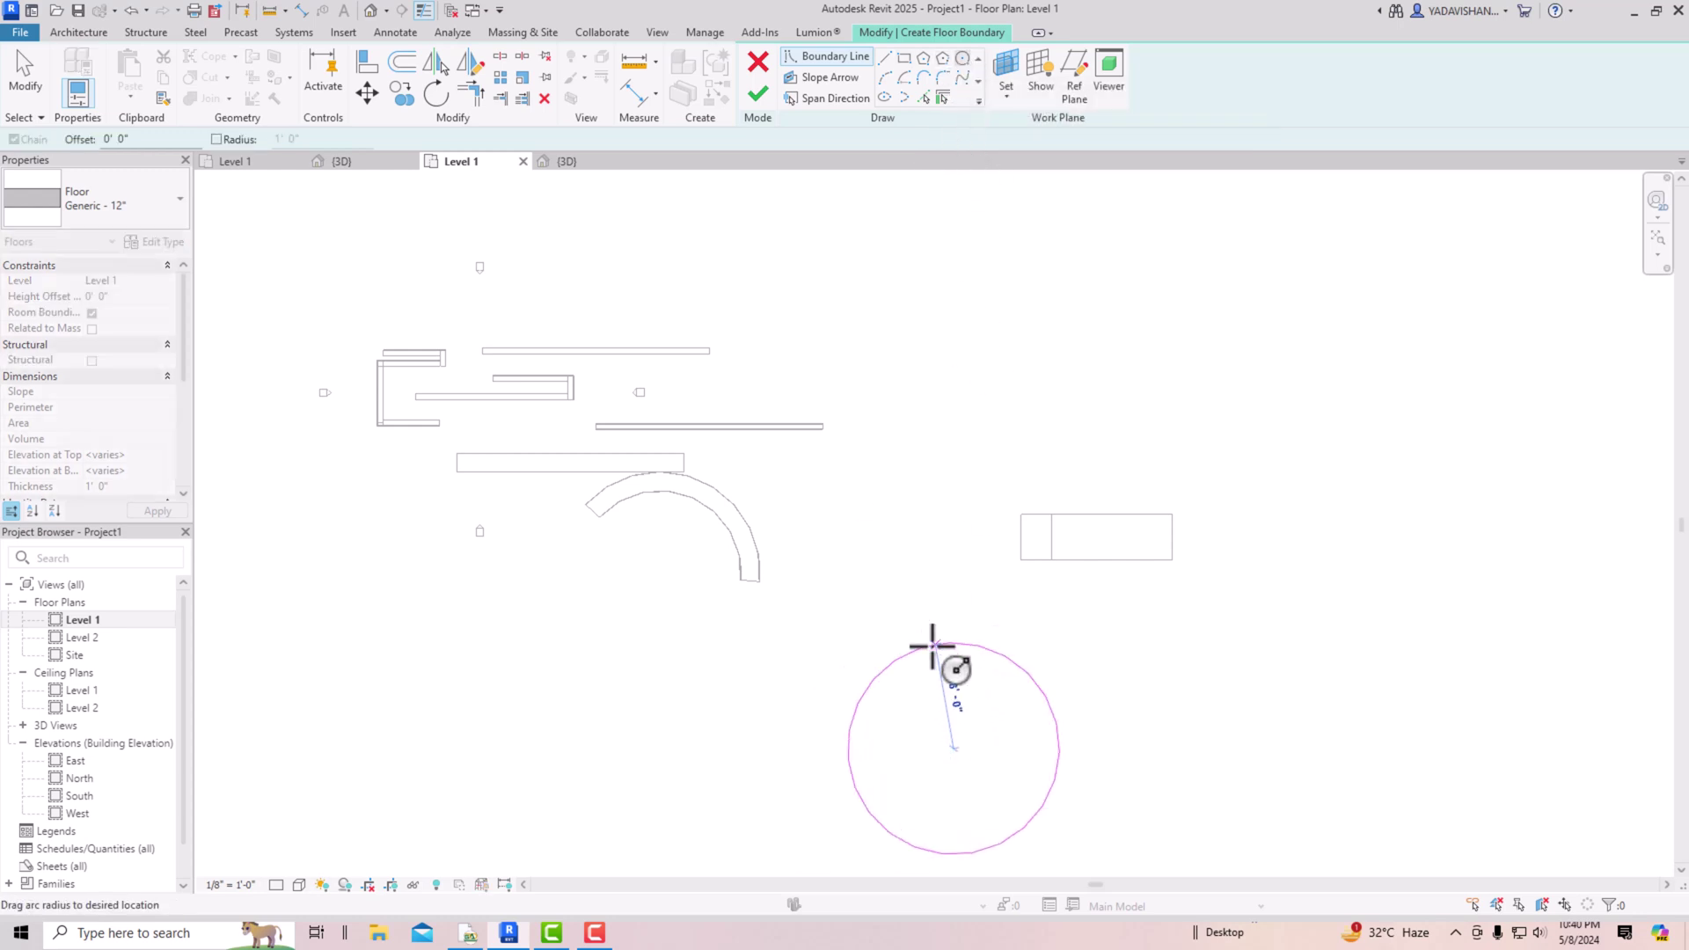
pyautogui.click(929, 644)
# Step: Offset a copy of the circular boundary 10' inward
pyautogui.click(402, 61)
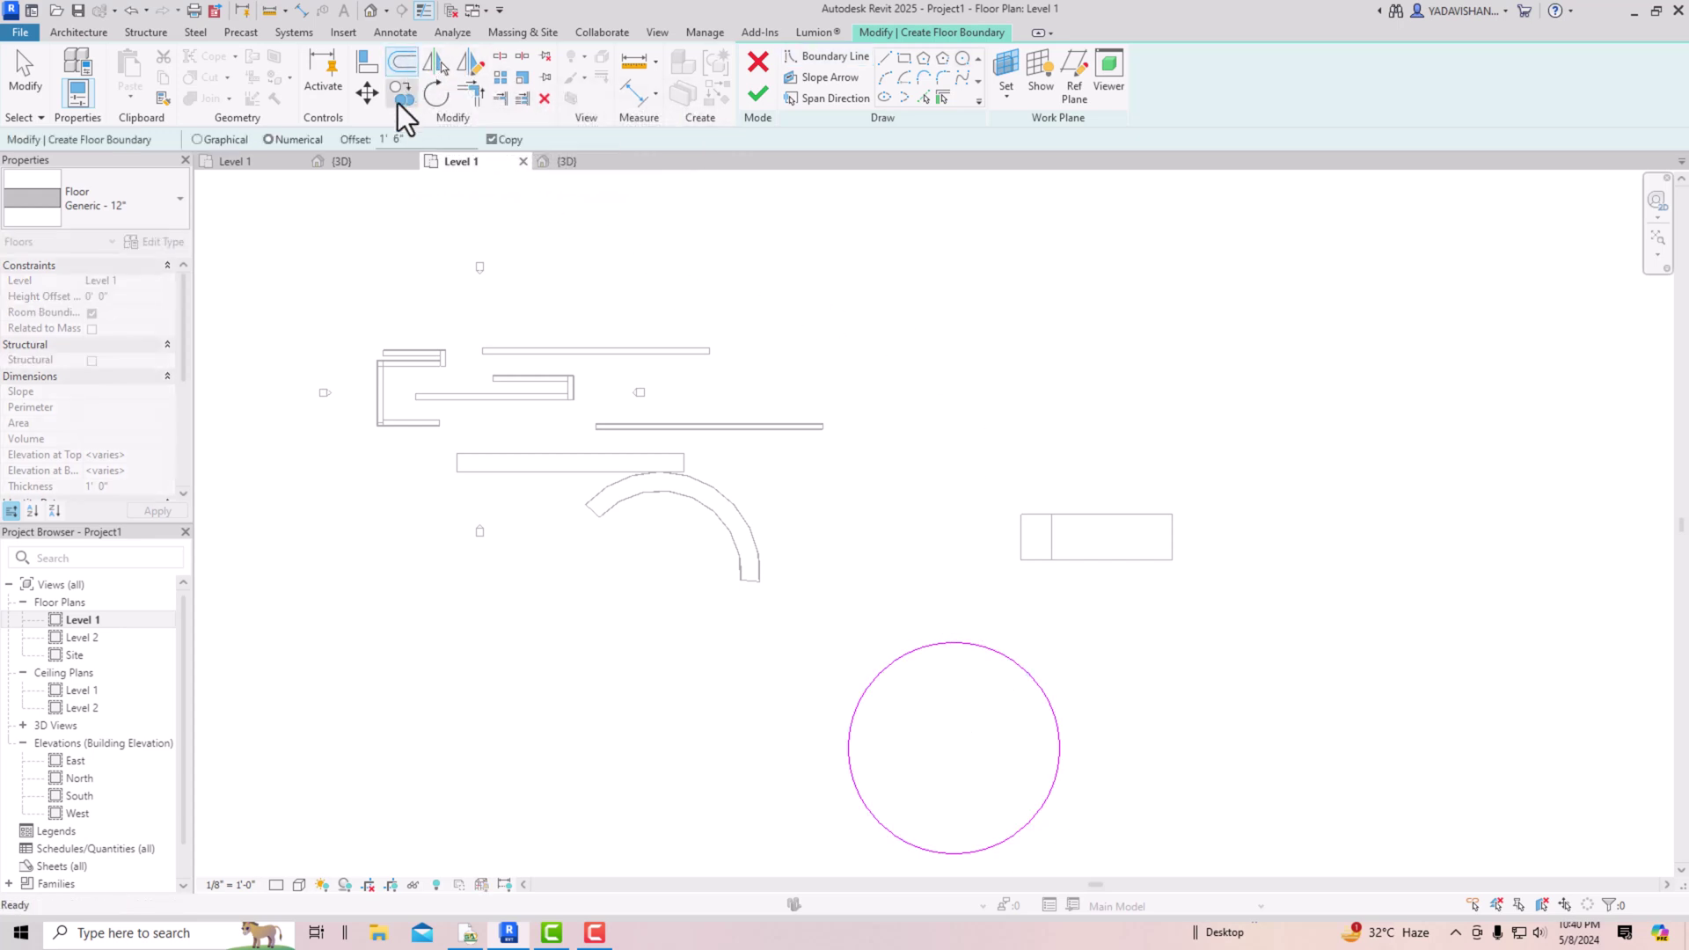
pyautogui.doubleClick(415, 141)
pyautogui.write('10')
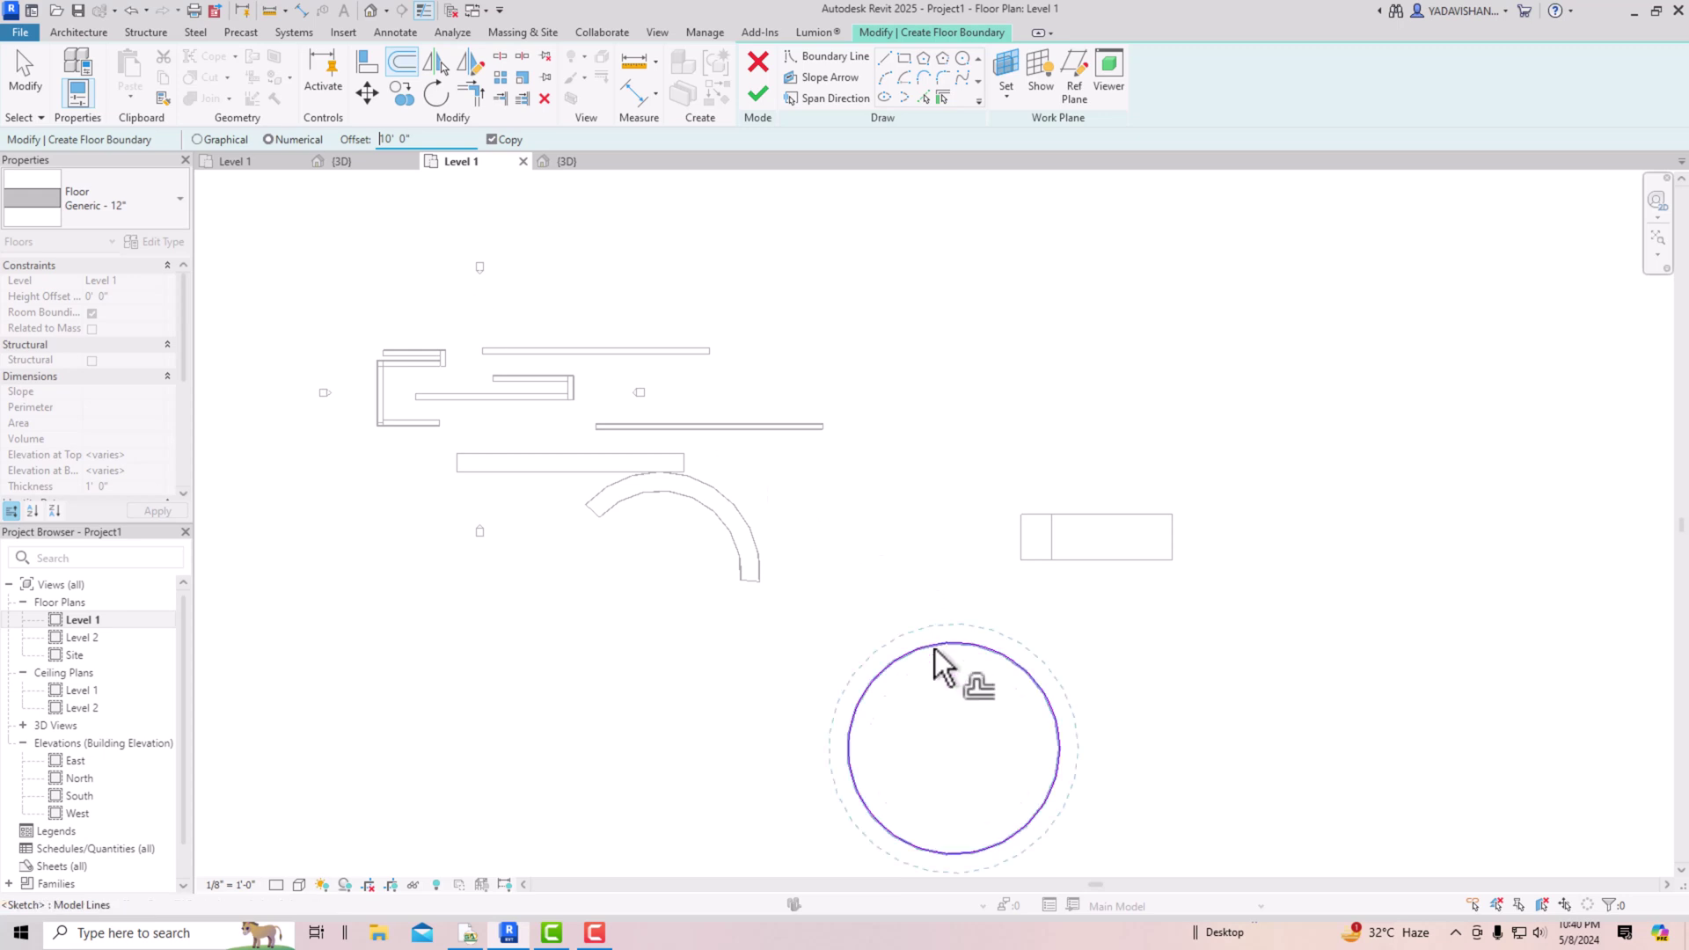
pyautogui.click(943, 647)
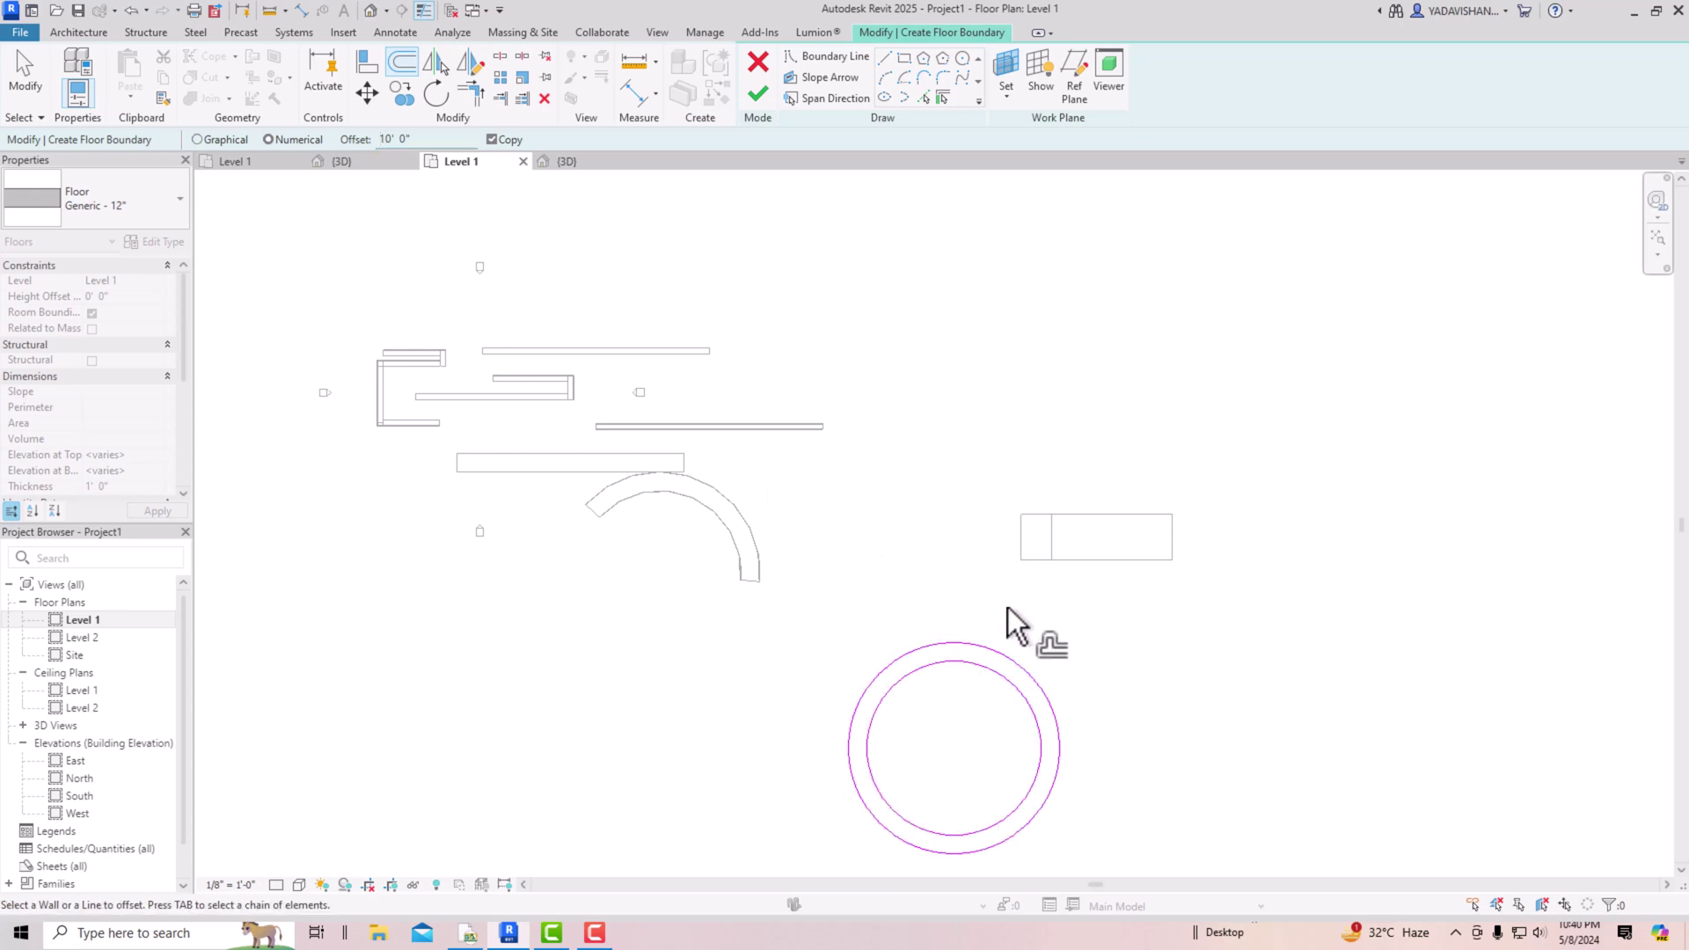
# Step: Split both concentric circles near their west and east sides and delete the lower arcs
pyautogui.click(501, 57)
pyautogui.click(872, 716)
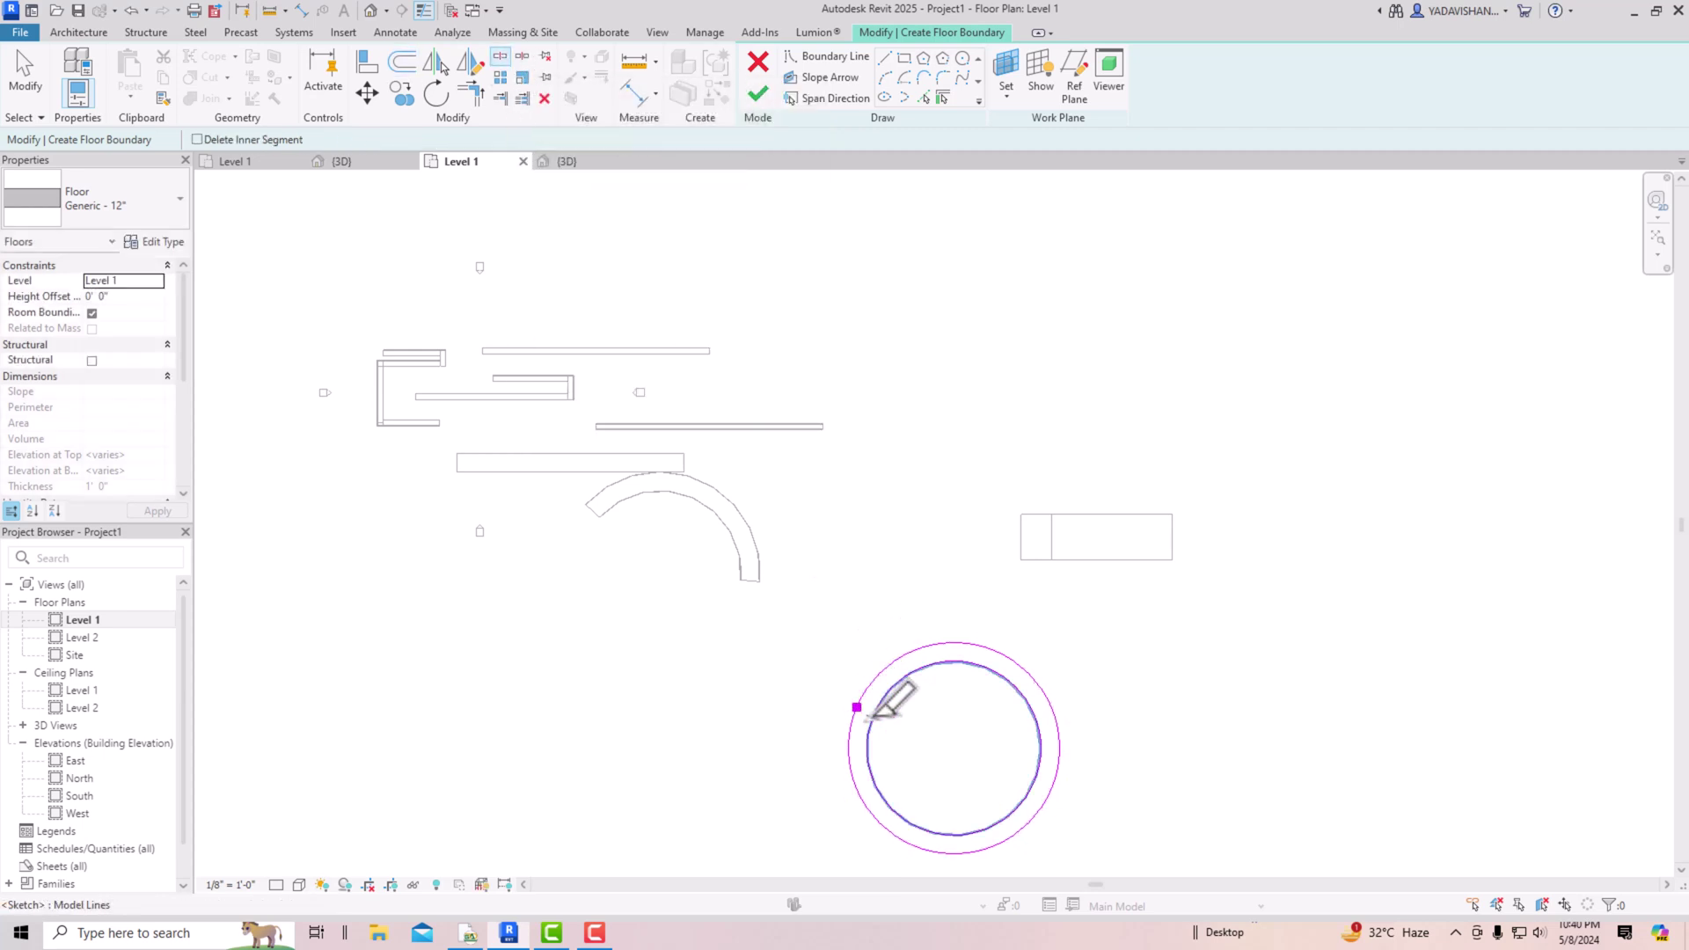
pyautogui.click(1042, 738)
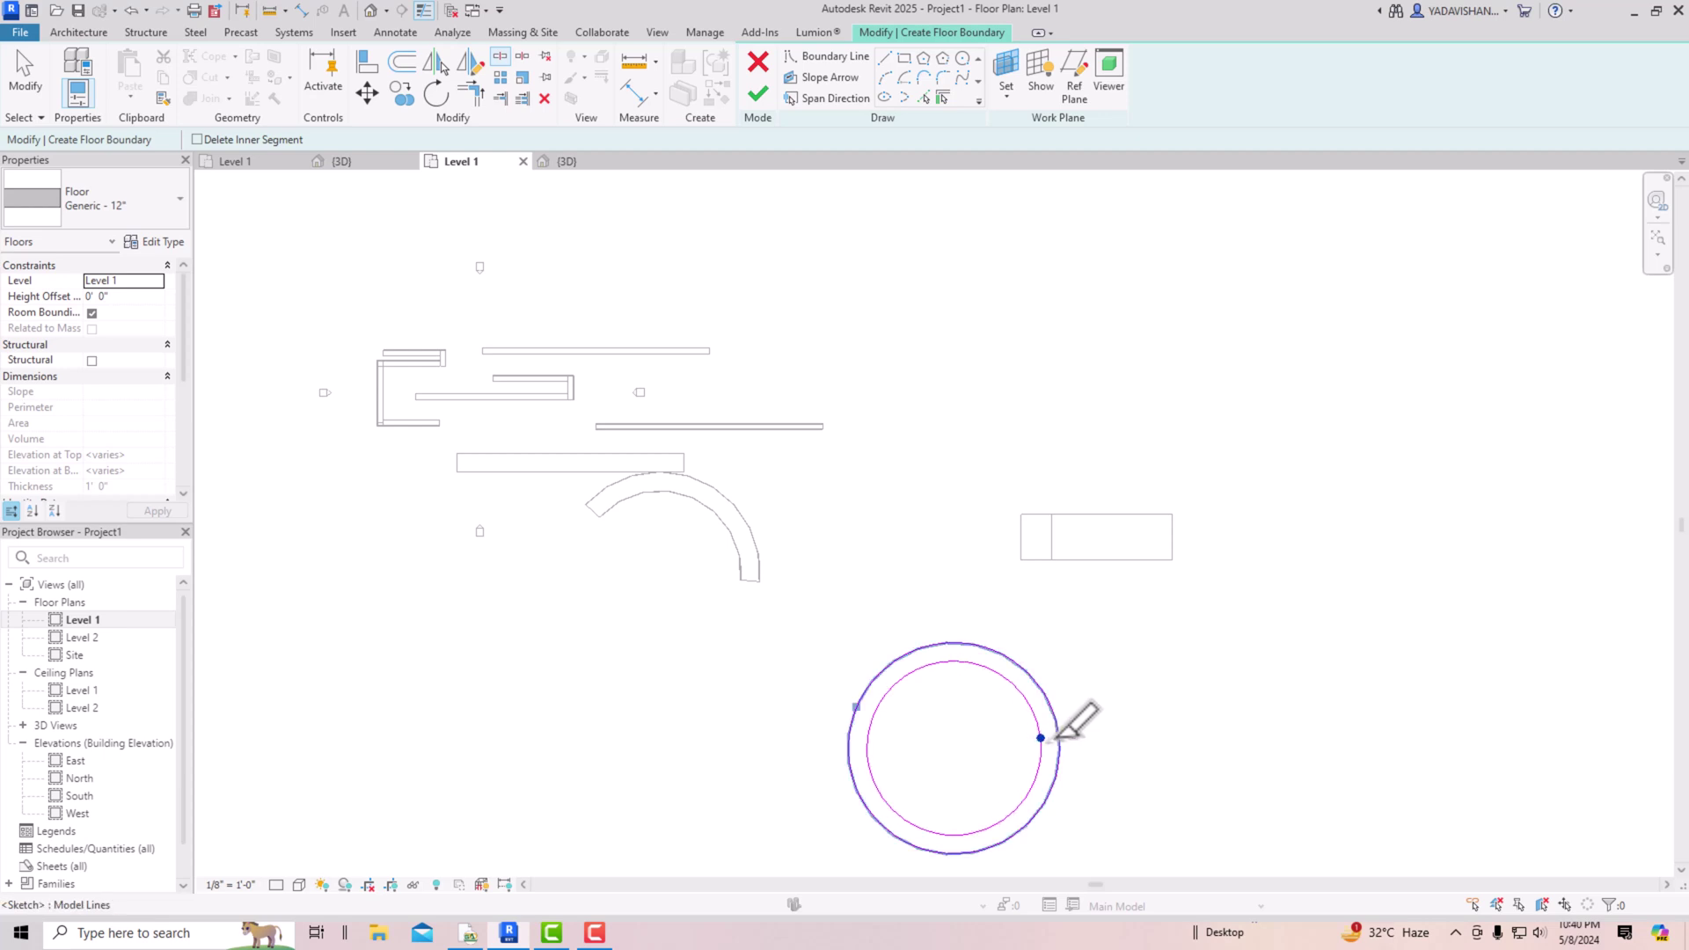
pyautogui.click(1059, 737)
pyautogui.press('Escape')
pyautogui.moveTo(1016, 802); pyautogui.dragTo(985, 783)
pyautogui.press('Delete')
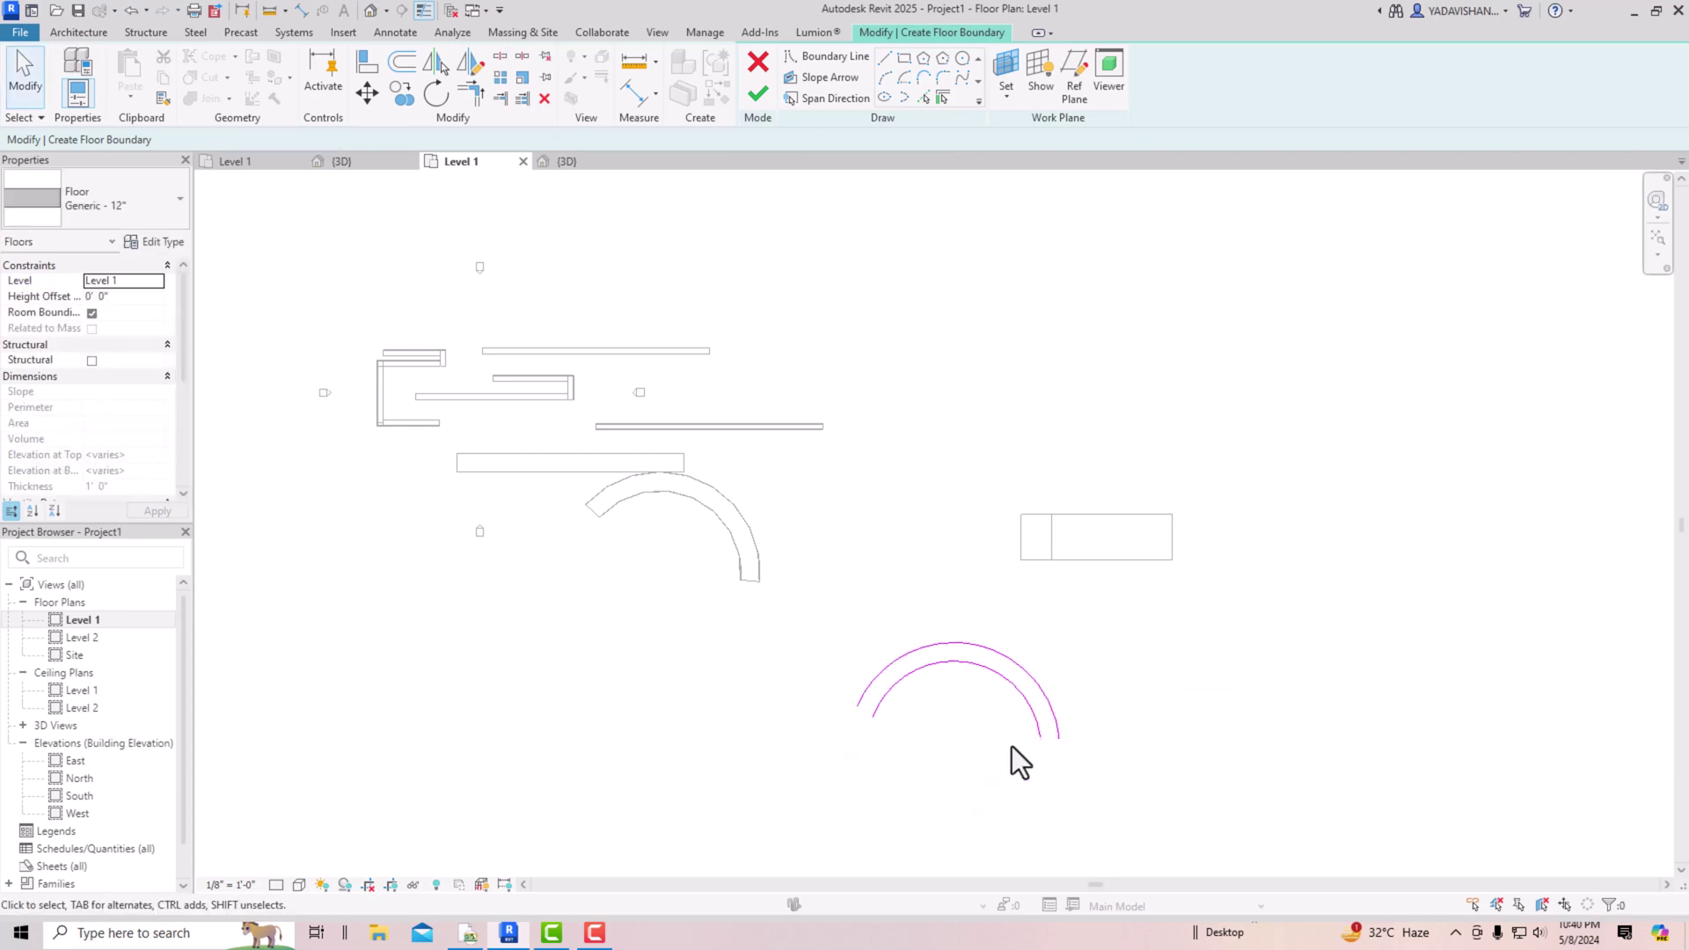
# Step: Close both open ends between the two arcs with straight boundary lines and finish the curved floor
pyautogui.click(883, 58)
pyautogui.scroll(2, 862, 616)
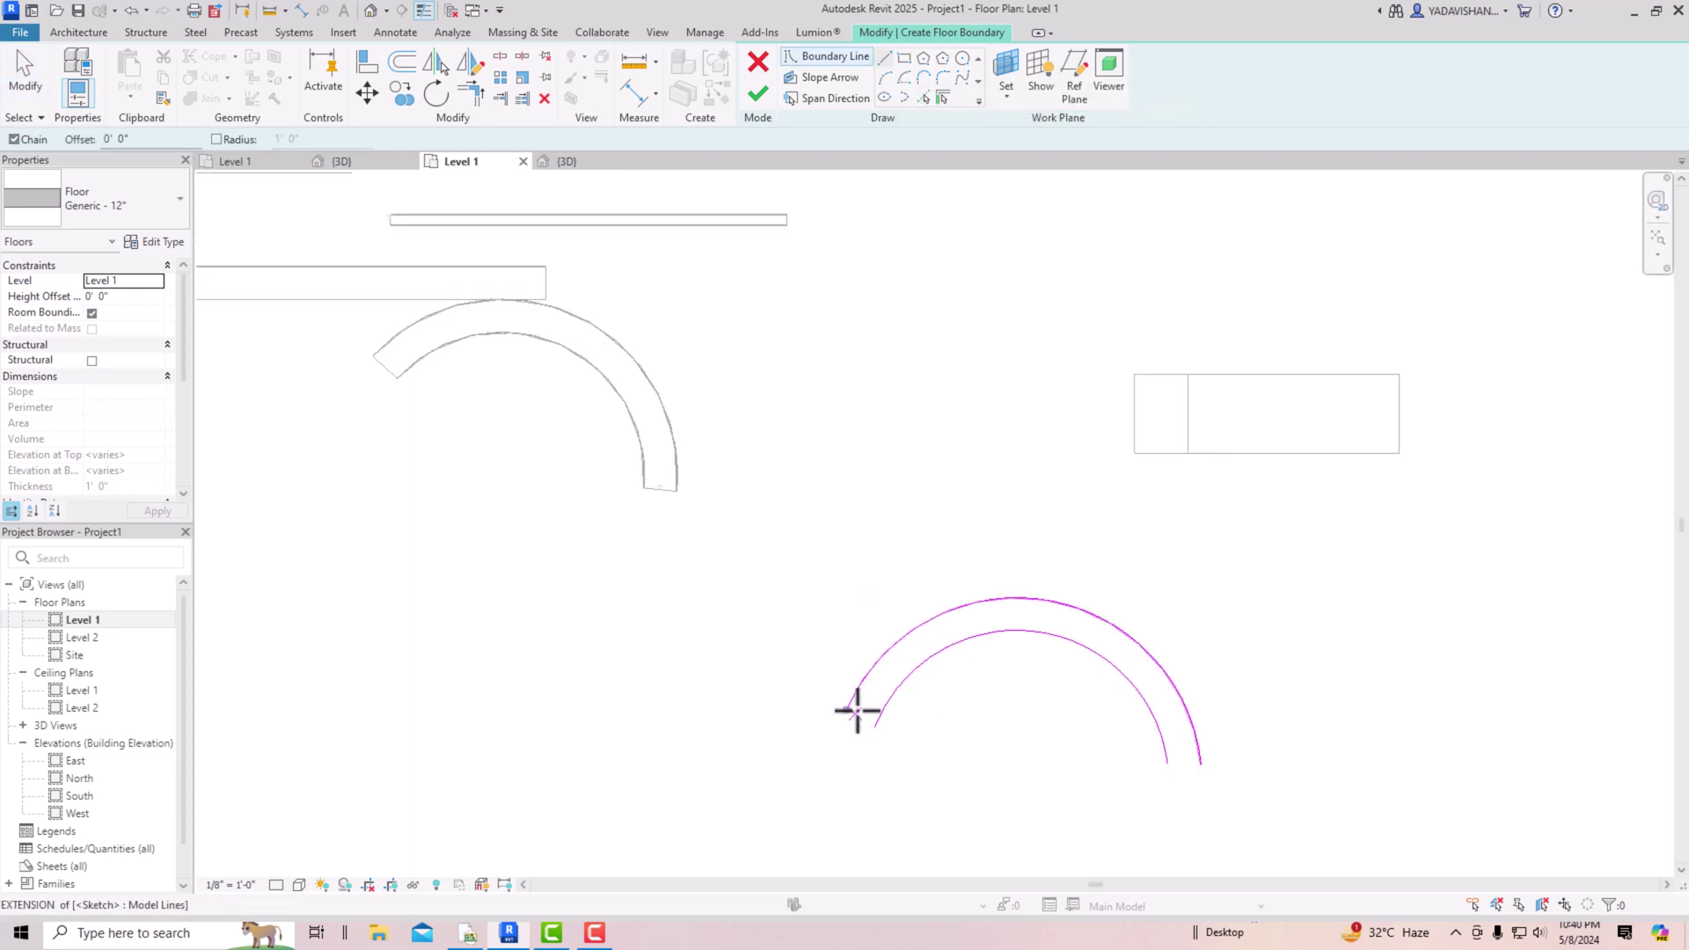
pyautogui.click(849, 711)
pyautogui.scroll(2, 876, 730)
pyautogui.click(871, 728)
pyautogui.press('Escape')
pyautogui.press('Escape')
pyautogui.scroll(-2, 1091, 516)
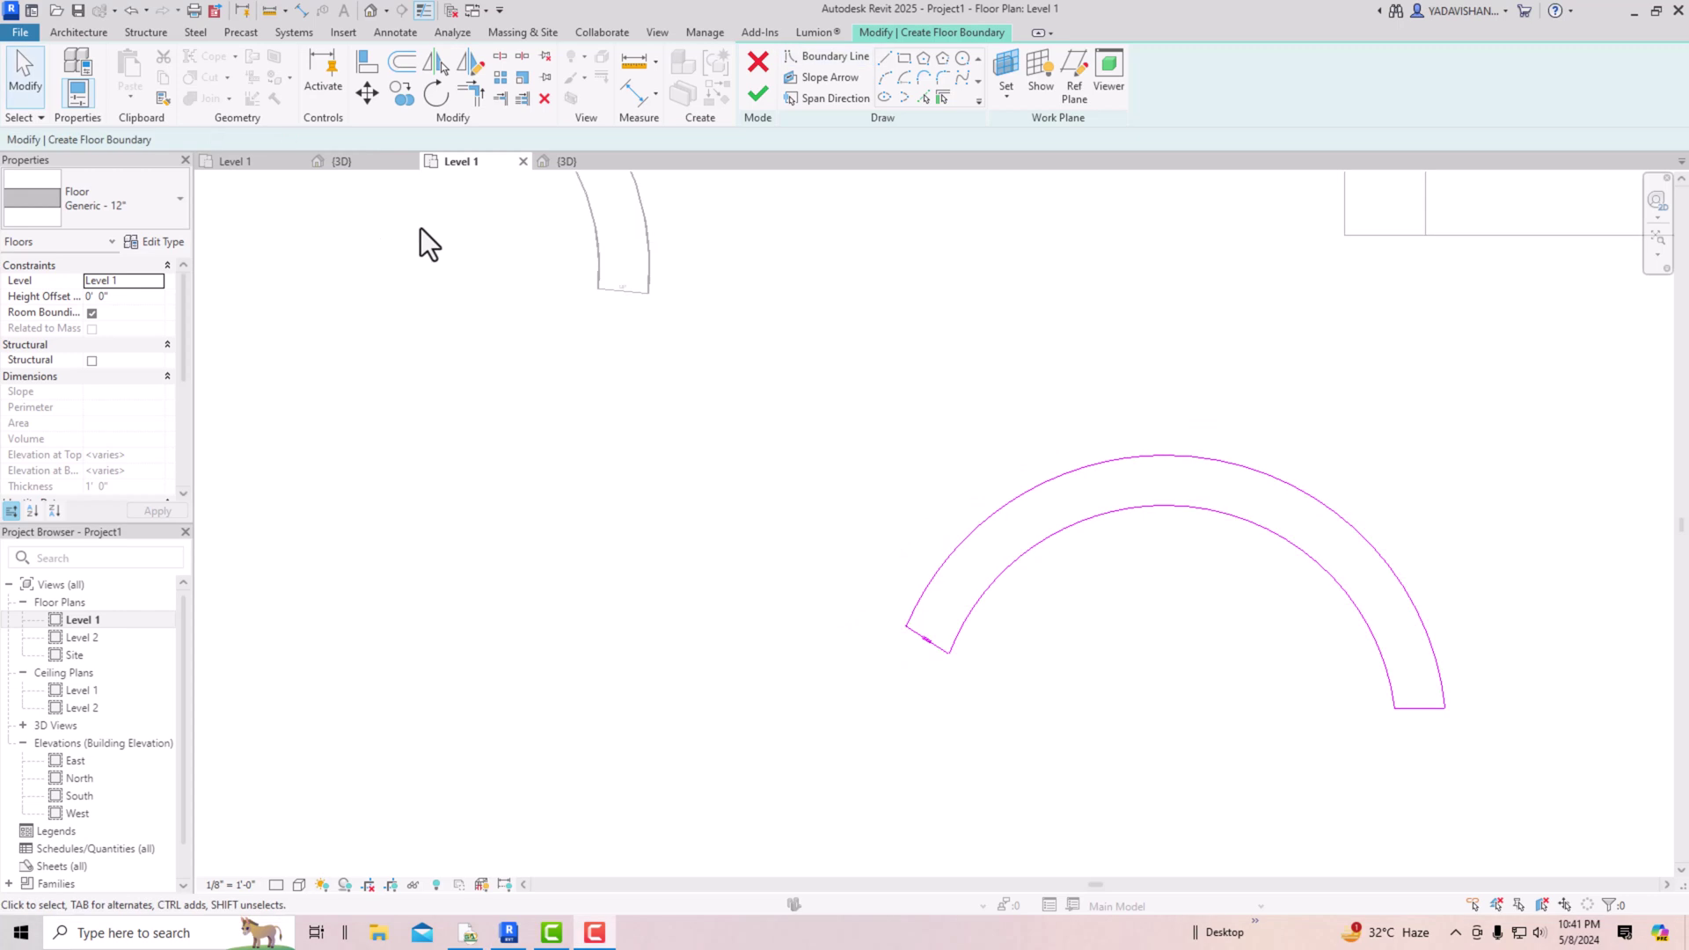
pyautogui.click(758, 95)
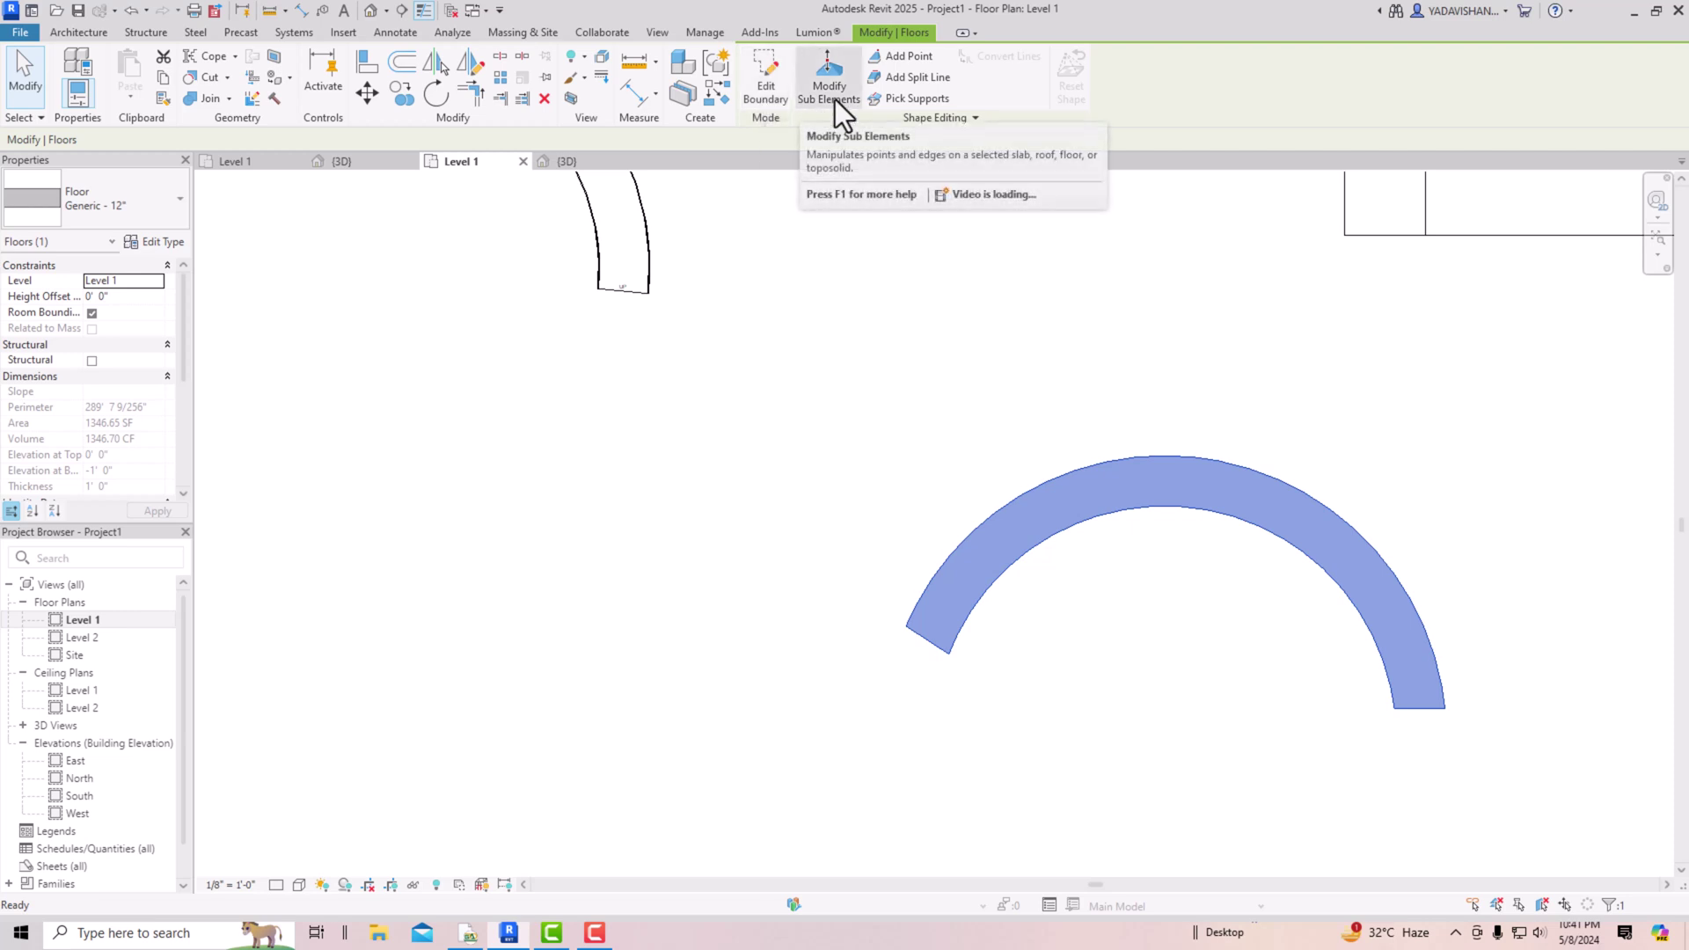
# Step: In the 3D view, modify the curved floor's sub-elements and raise its short east end edge to an elevation of about 26'
pyautogui.click(371, 11)
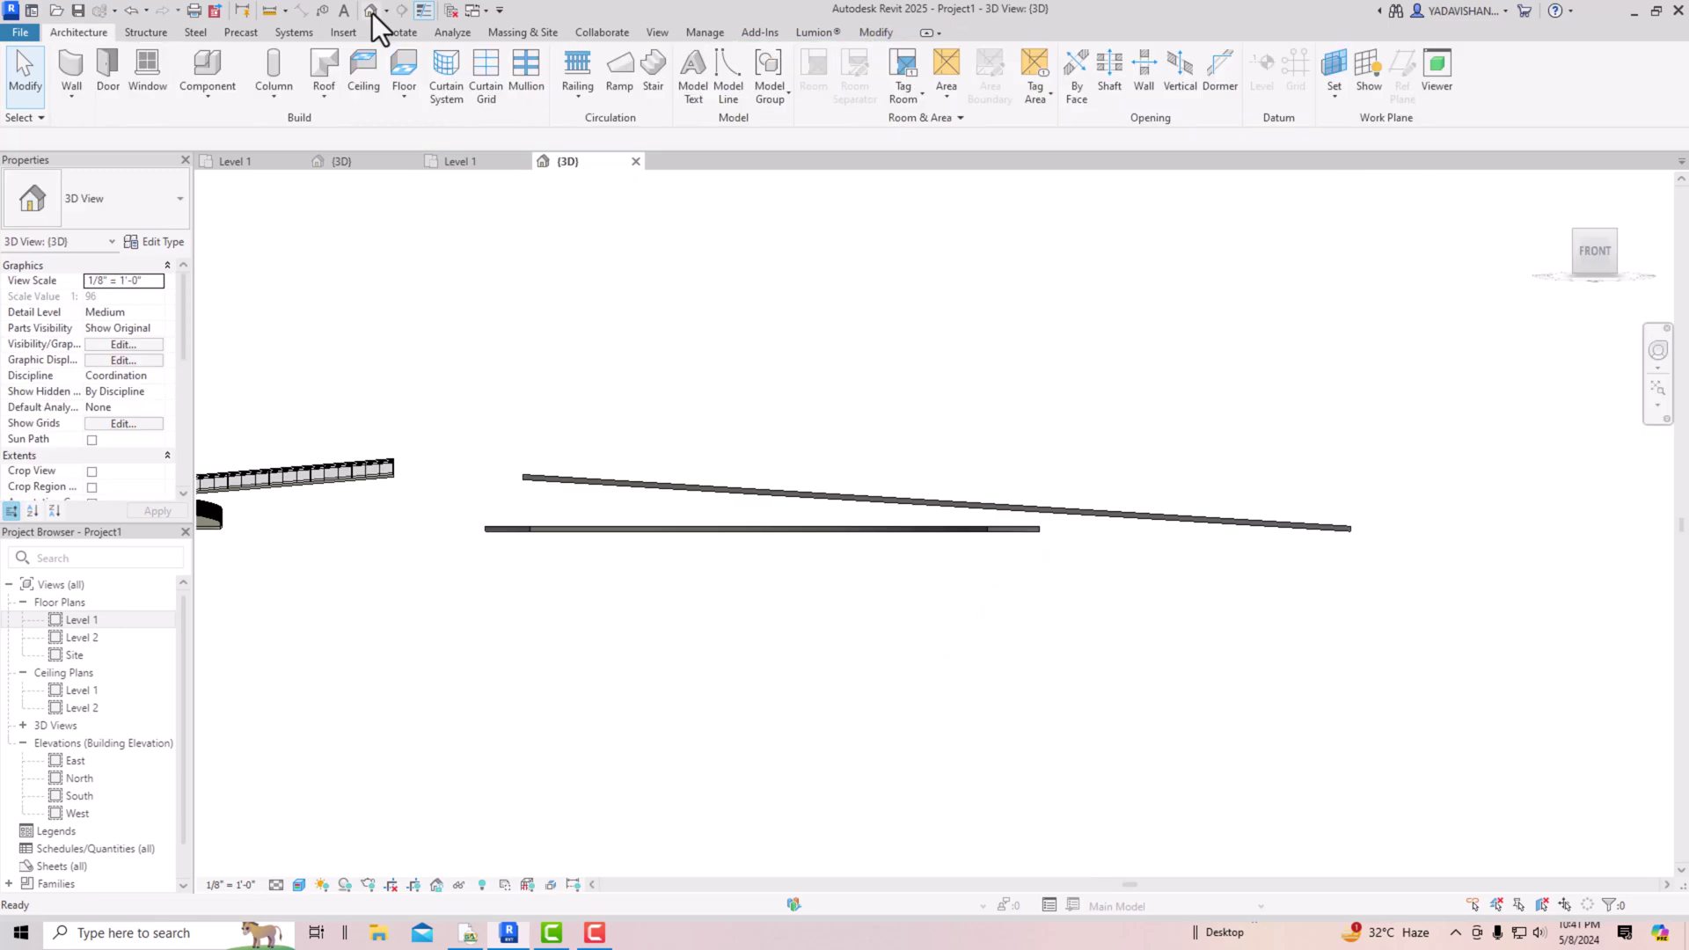
pyautogui.click(1603, 233)
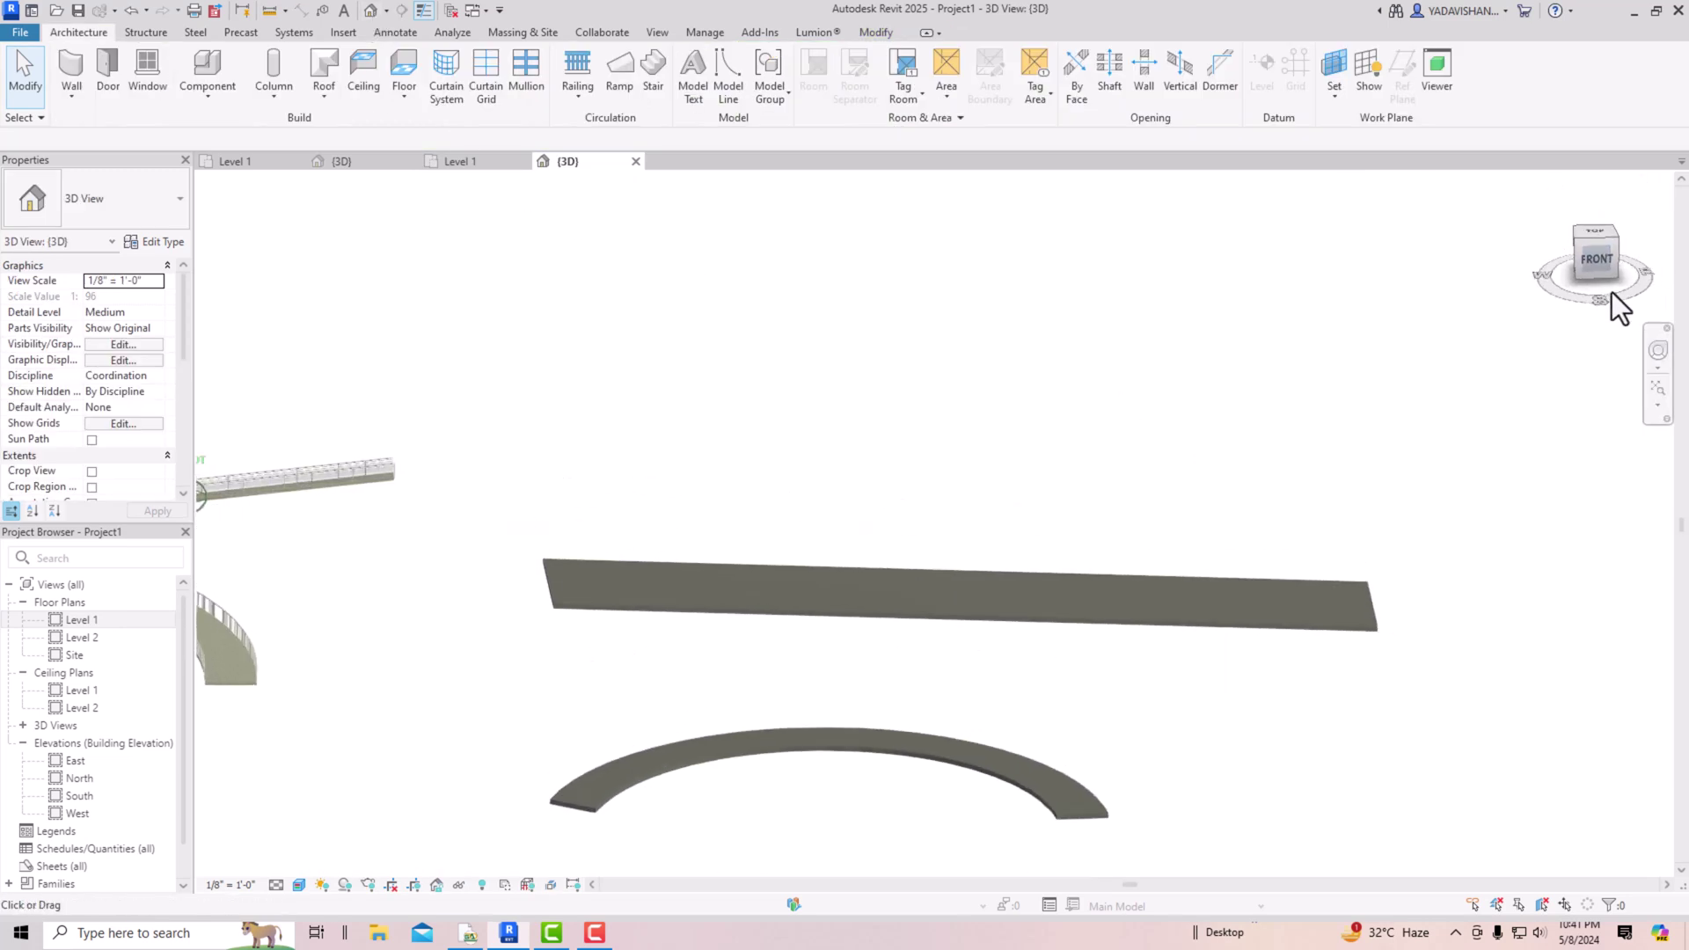
pyautogui.click(1069, 821)
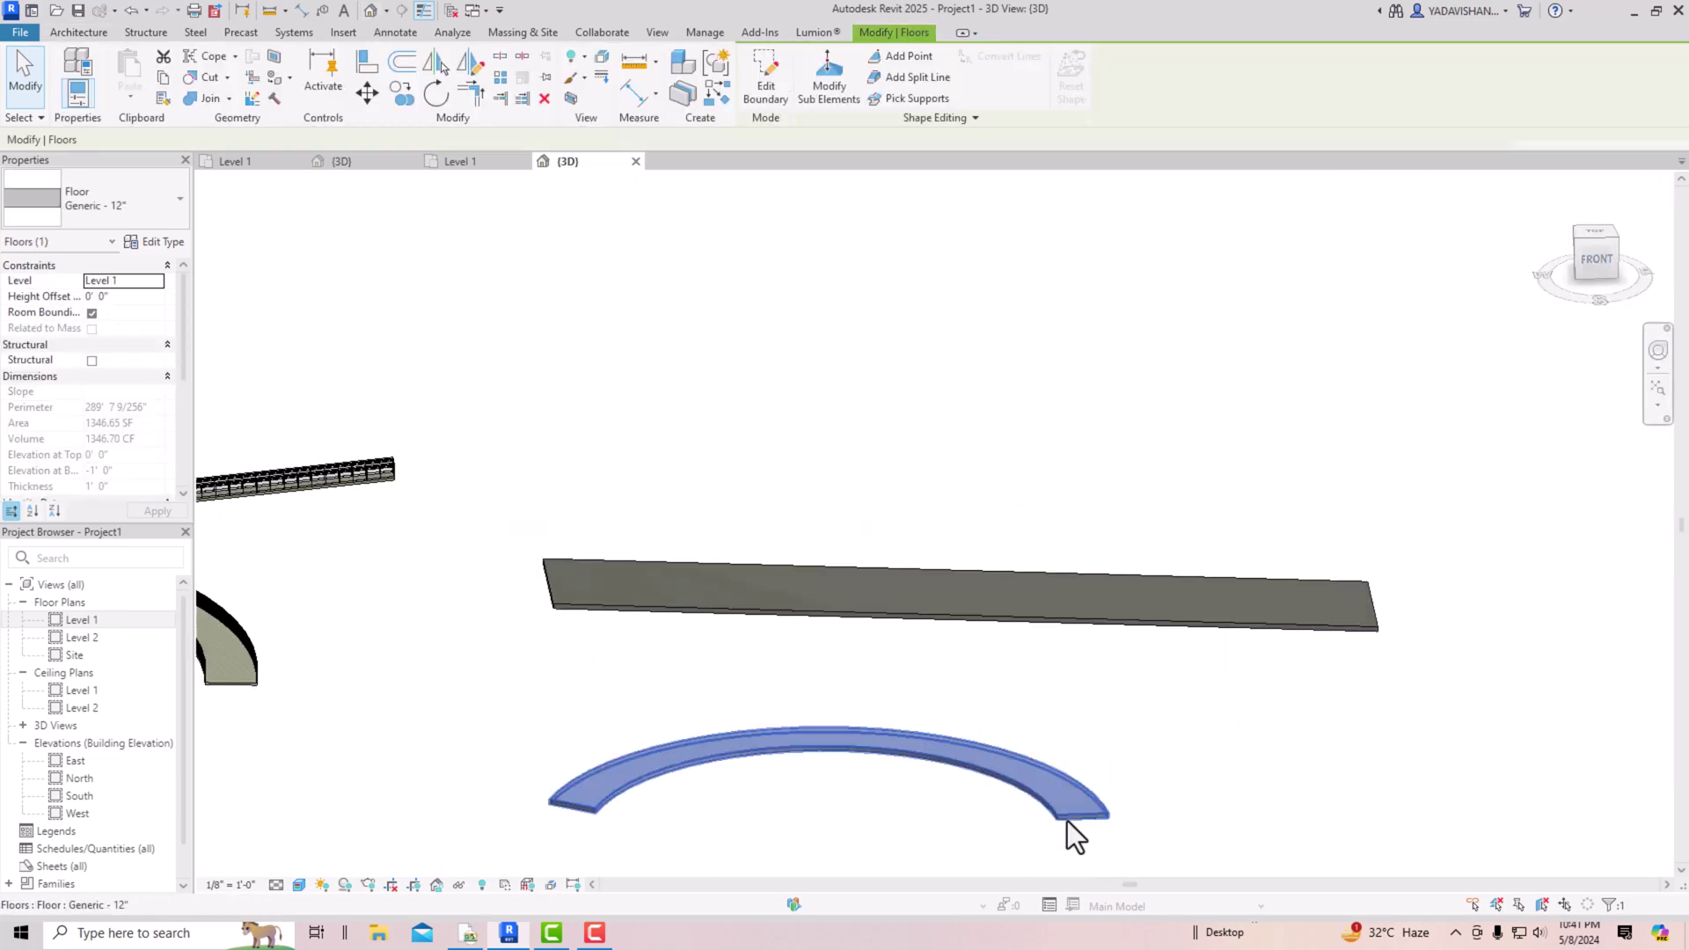
pyautogui.click(841, 97)
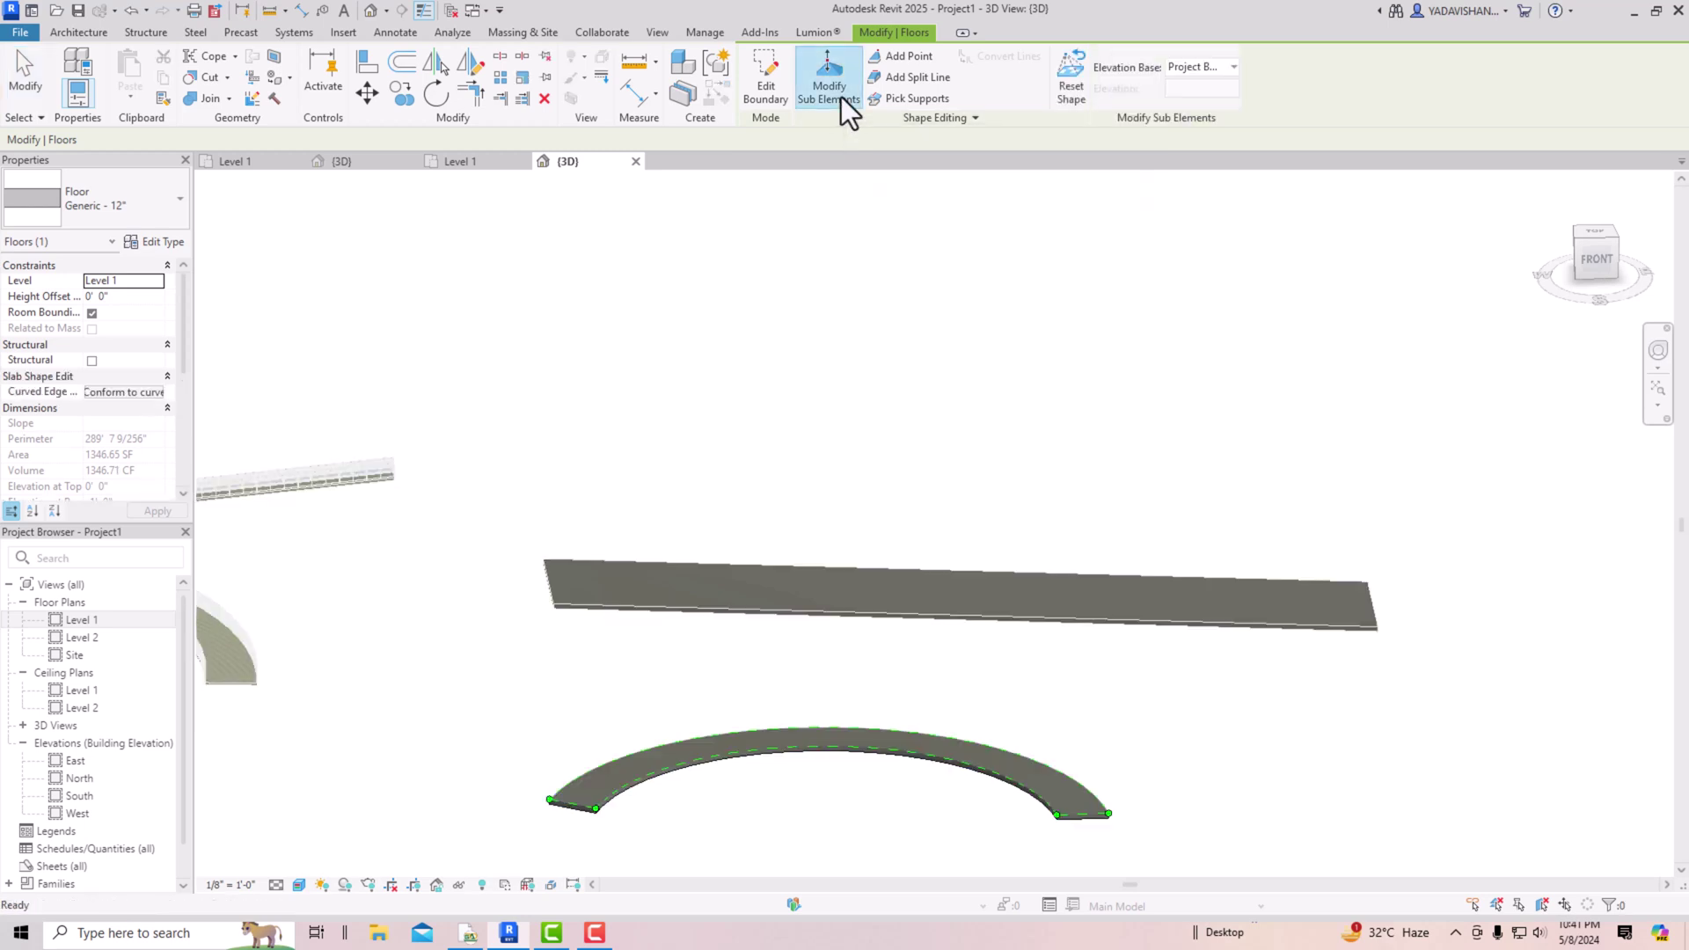
pyautogui.click(1080, 813)
pyautogui.moveTo(1084, 800); pyautogui.dragTo(1074, 690)
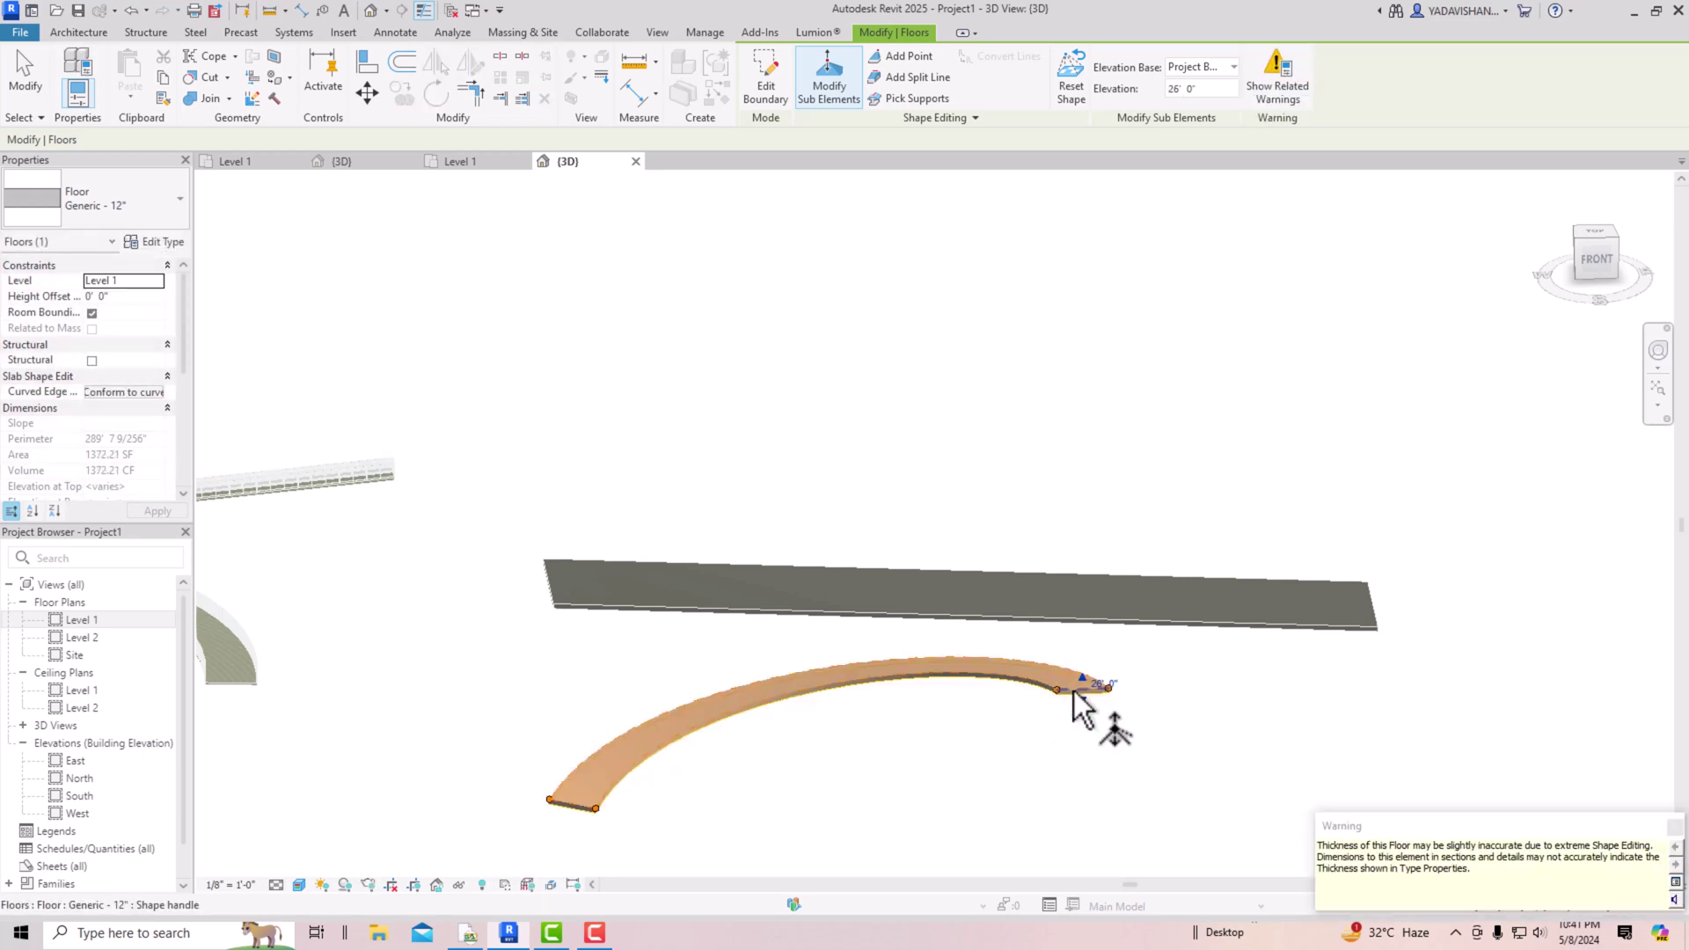
pyautogui.click(1036, 776)
pyautogui.scroll(2, 1052, 690)
pyautogui.scroll(2, 1058, 690)
pyautogui.scroll(-2, 1254, 632)
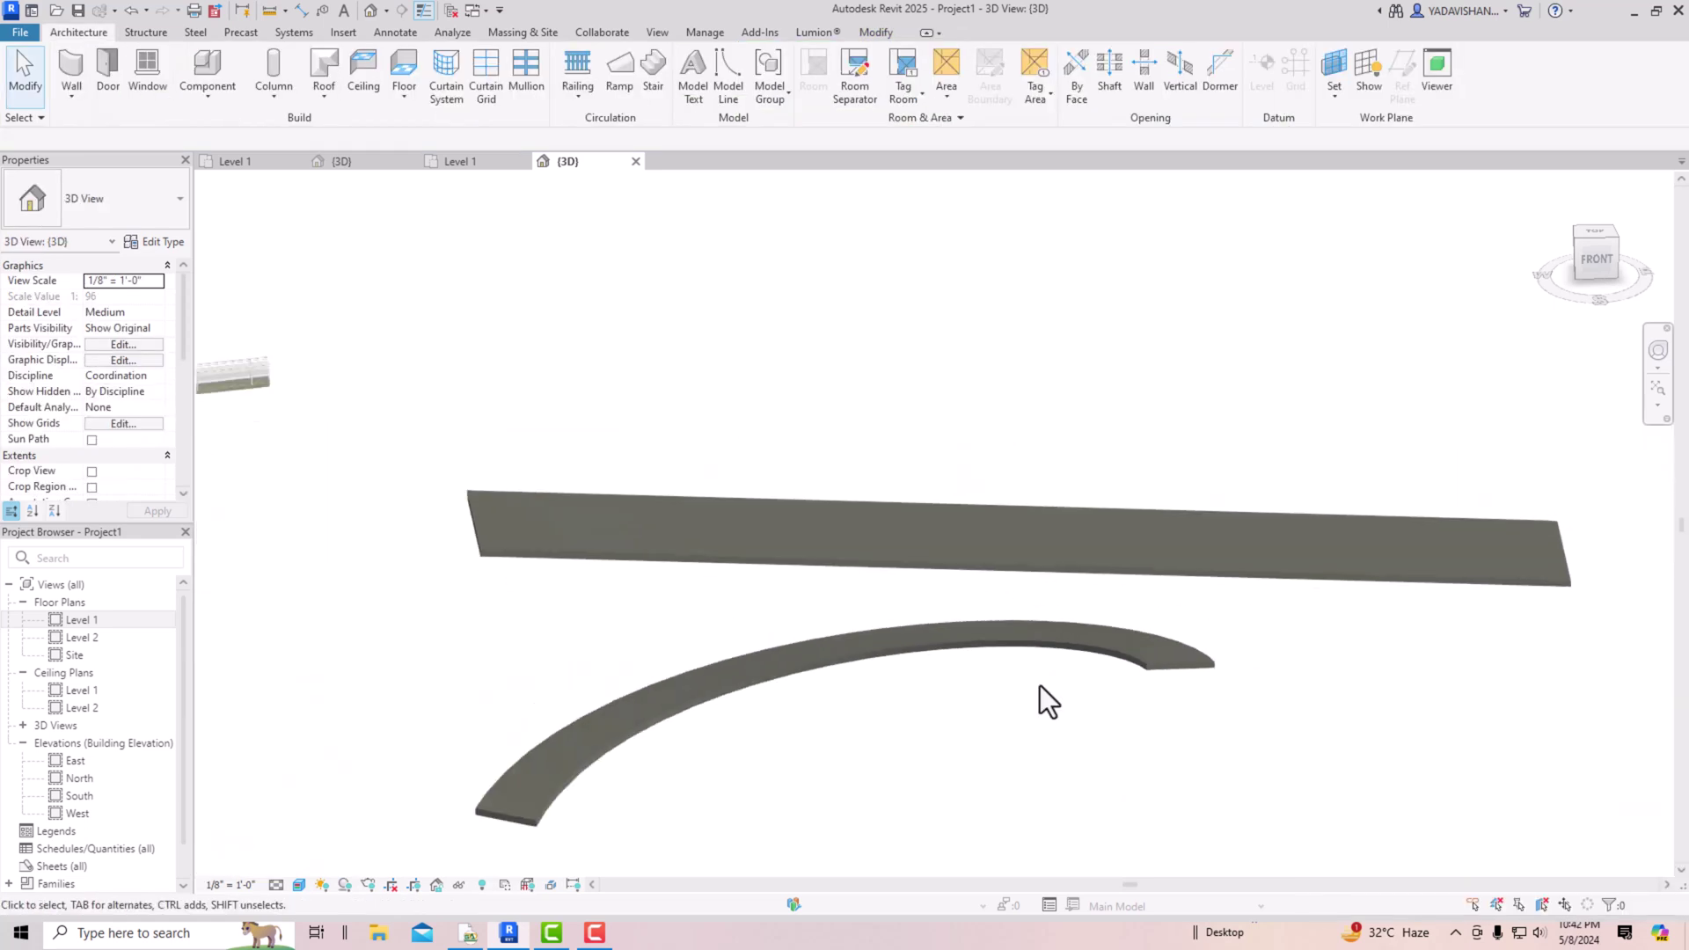
# Step: Switch to the house project's 3D view and examine the raised garage entrance from the front corner
pyautogui.click(461, 161)
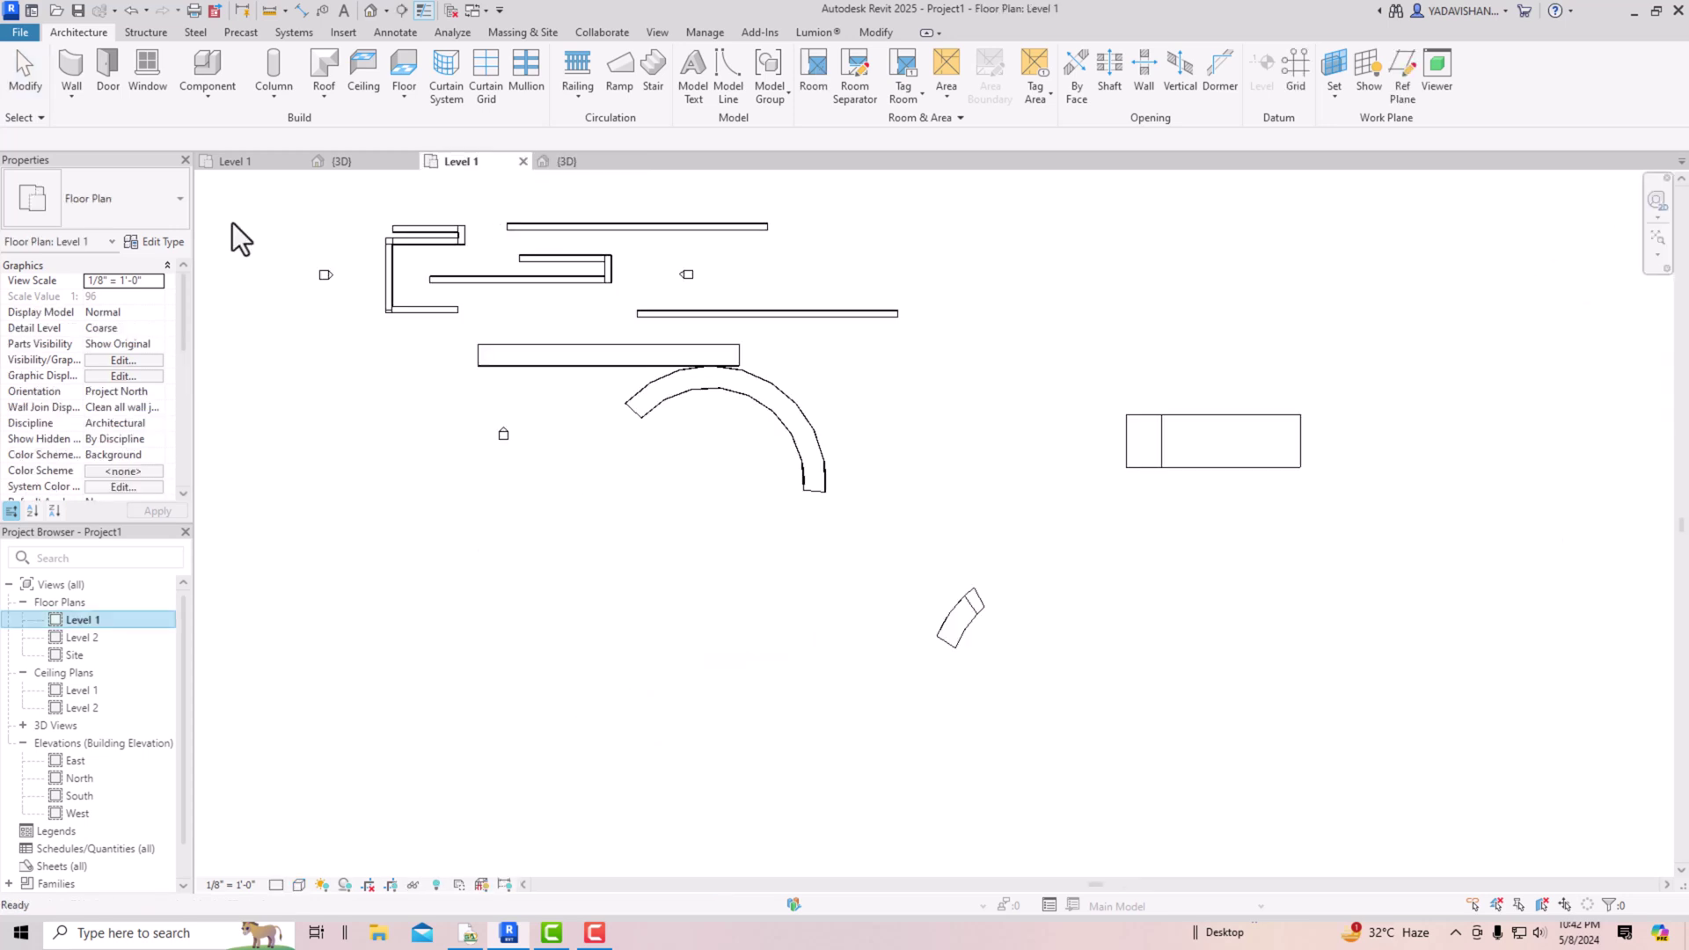
pyautogui.click(364, 160)
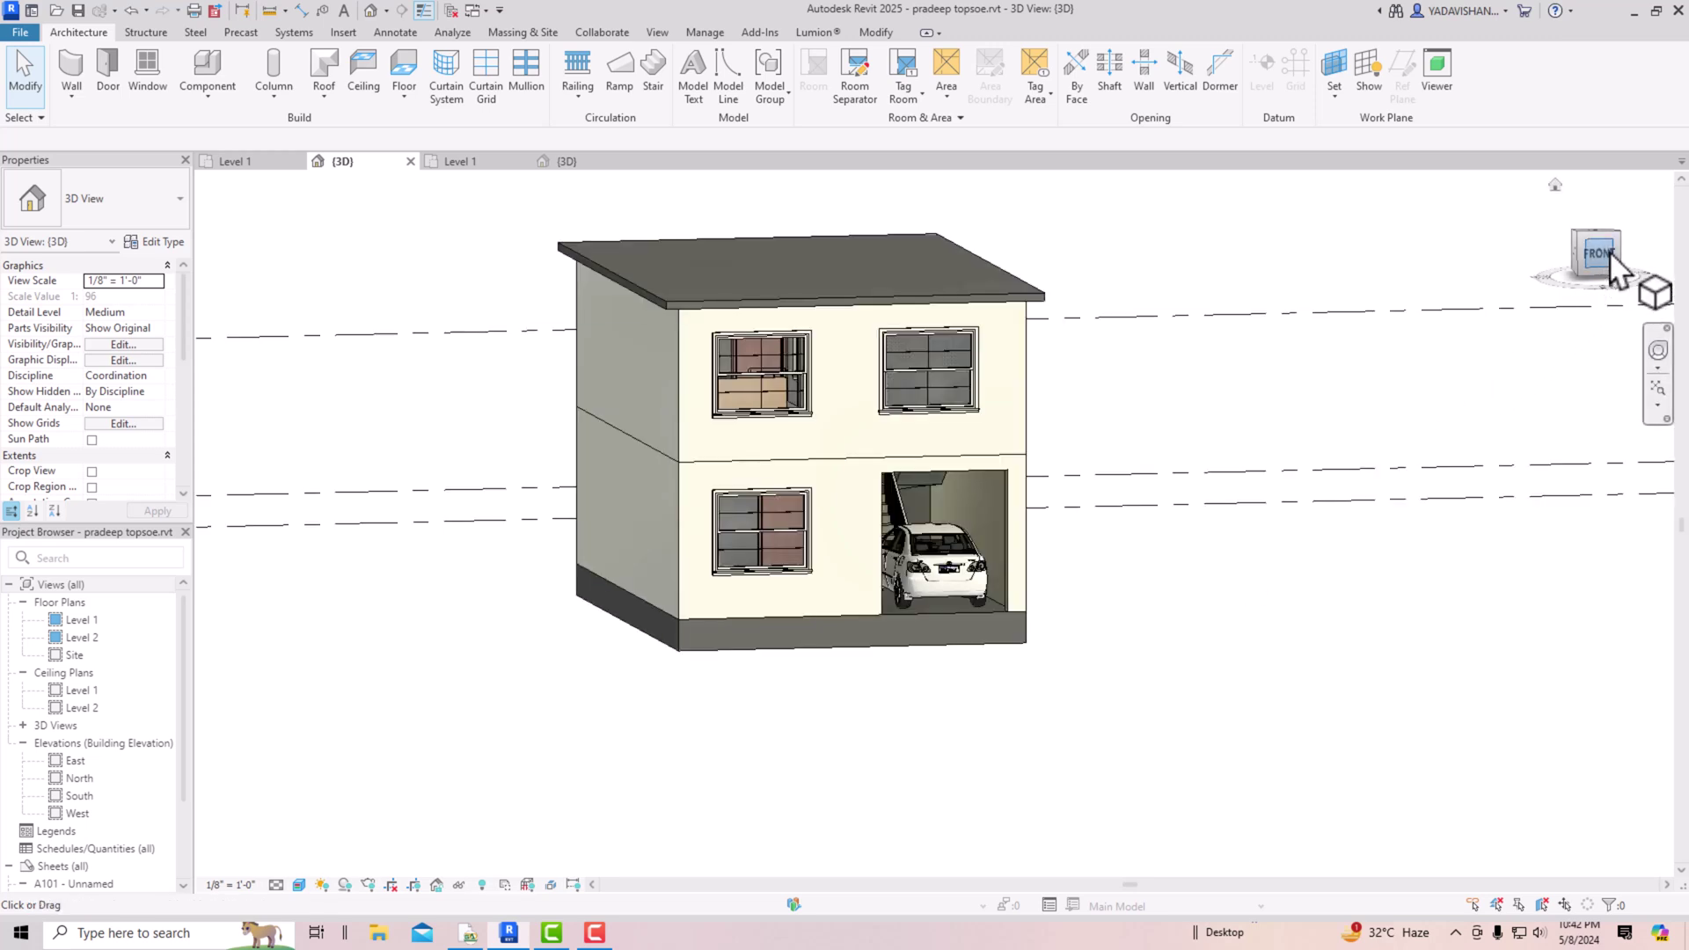
pyautogui.click(1579, 268)
pyautogui.moveTo(1577, 270); pyautogui.dragTo(1524, 282)
pyautogui.scroll(5, 878, 600)
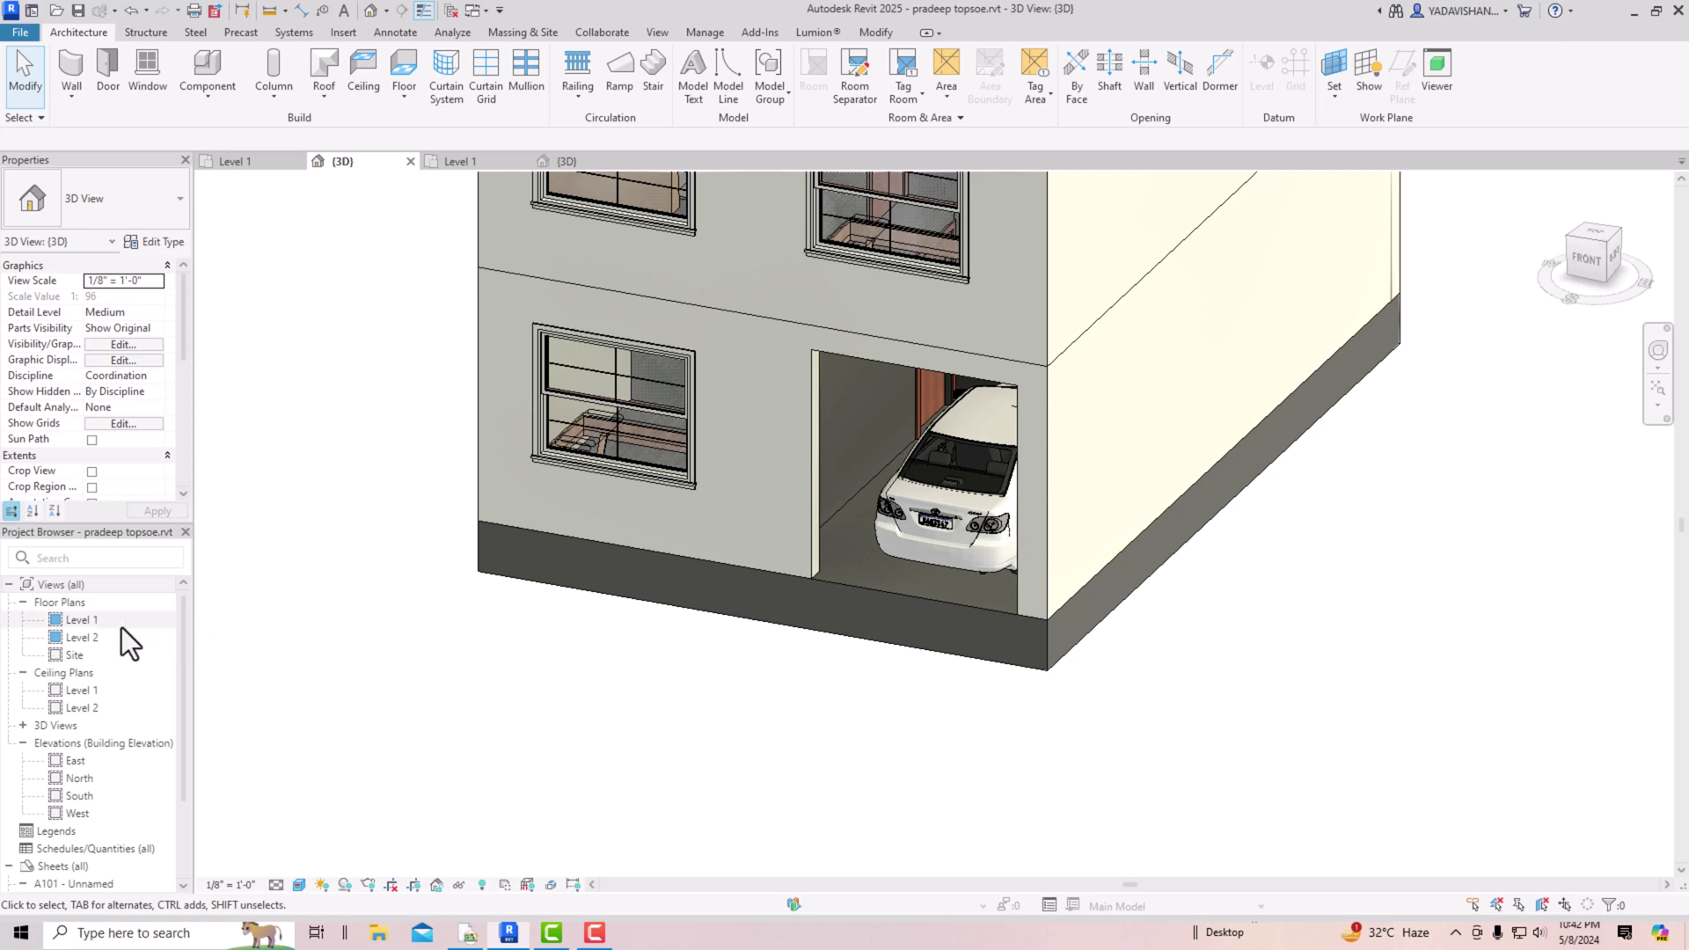
# Step: Open the house's Level 1 floor plan and the North elevation to examine the garage area and the level heights
pyautogui.doubleClick(85, 621)
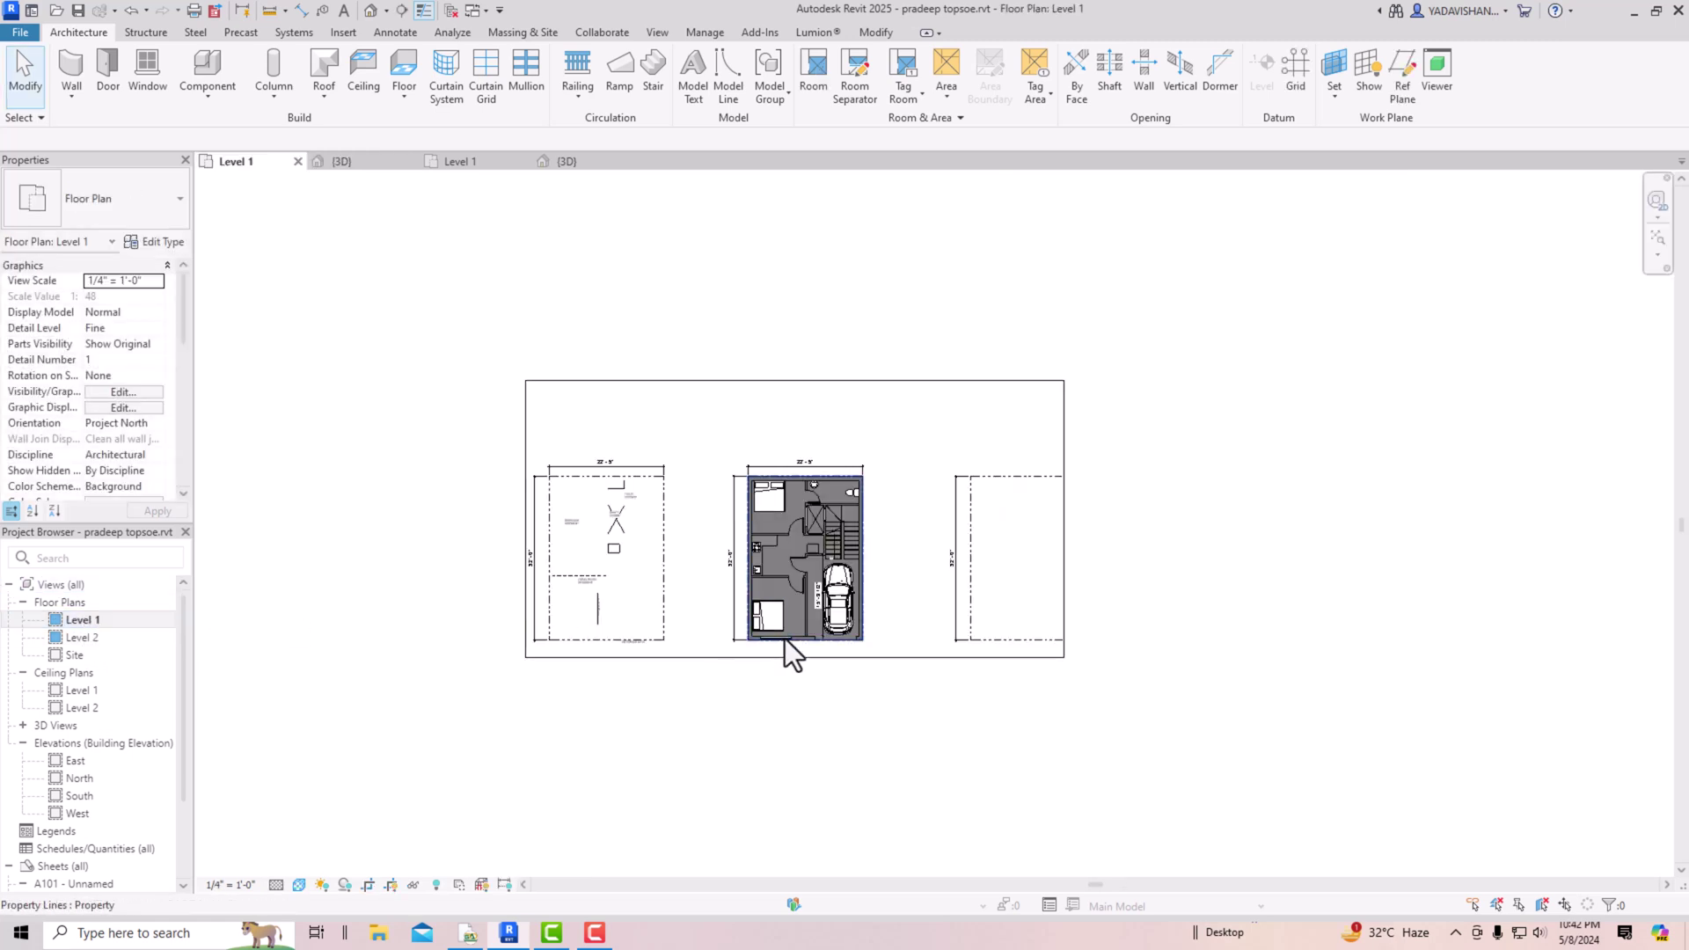
pyautogui.scroll(5, 835, 656)
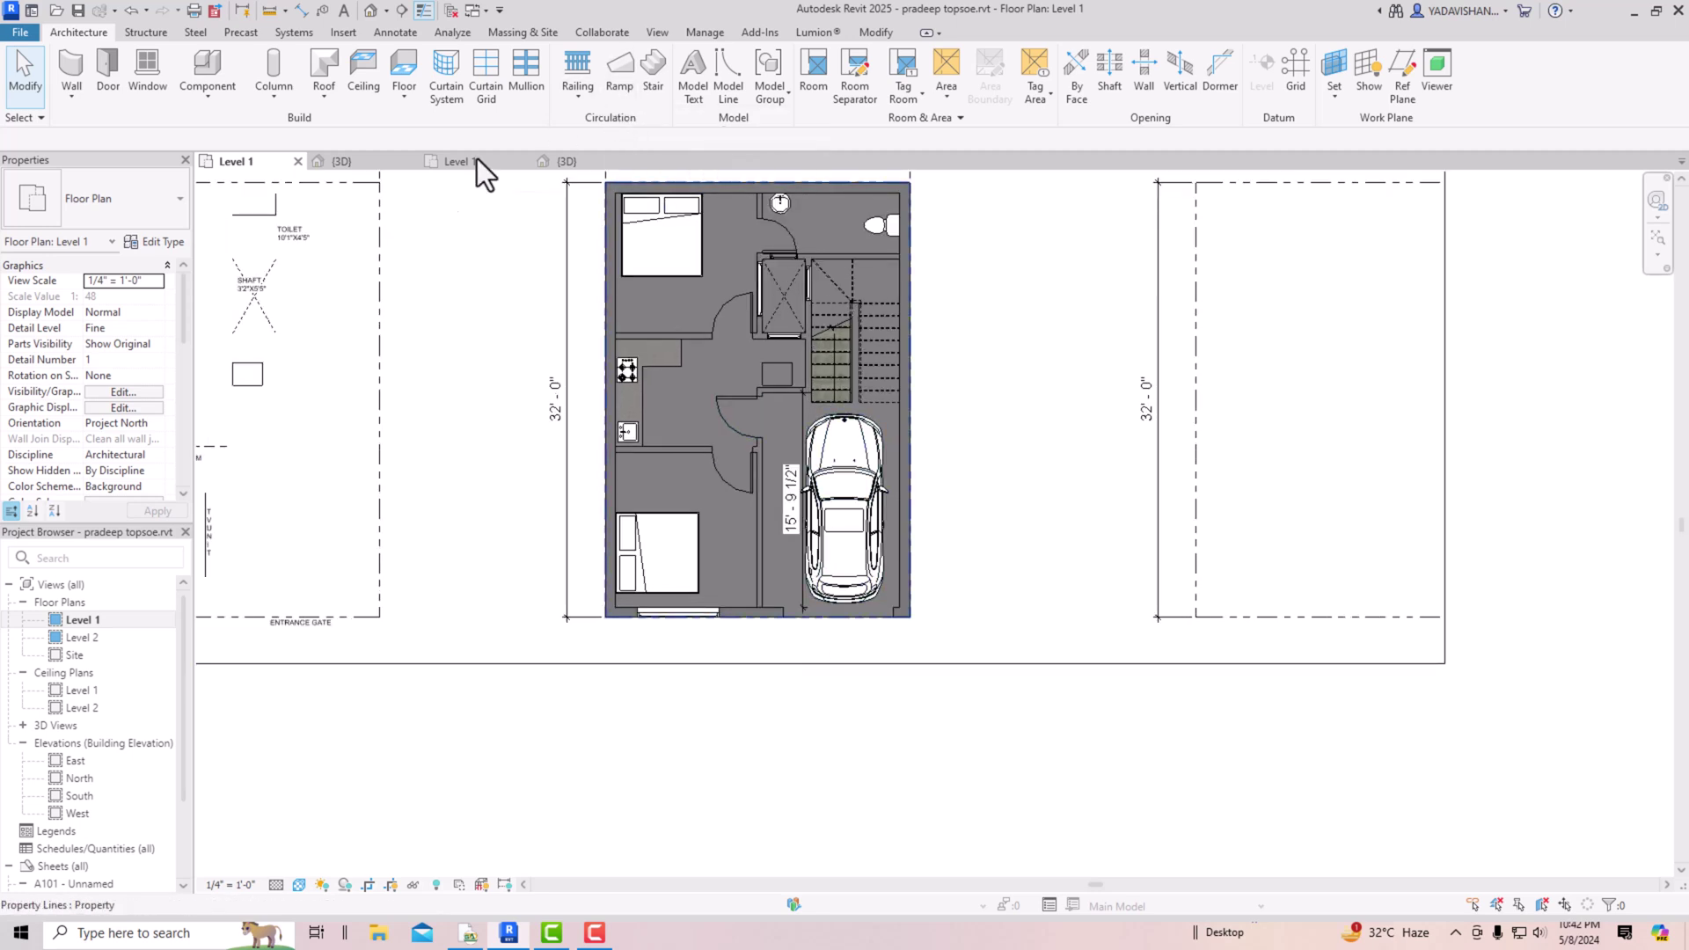
pyautogui.click(83, 779)
pyautogui.doubleClick(84, 780)
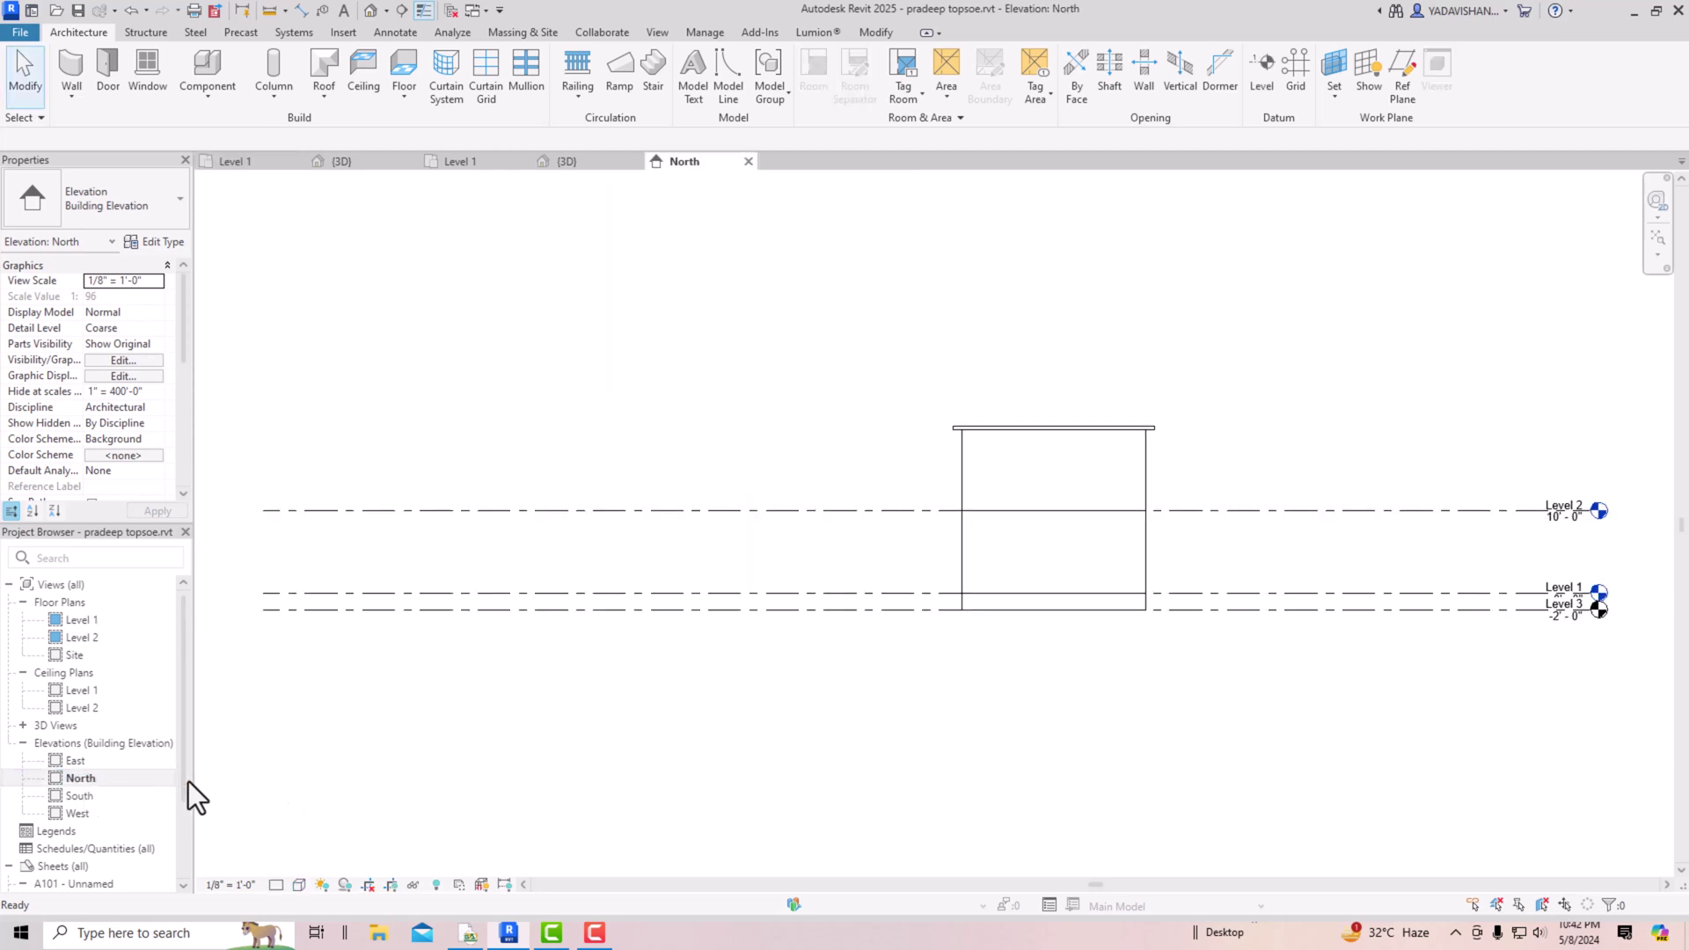
pyautogui.scroll(4, 1589, 614)
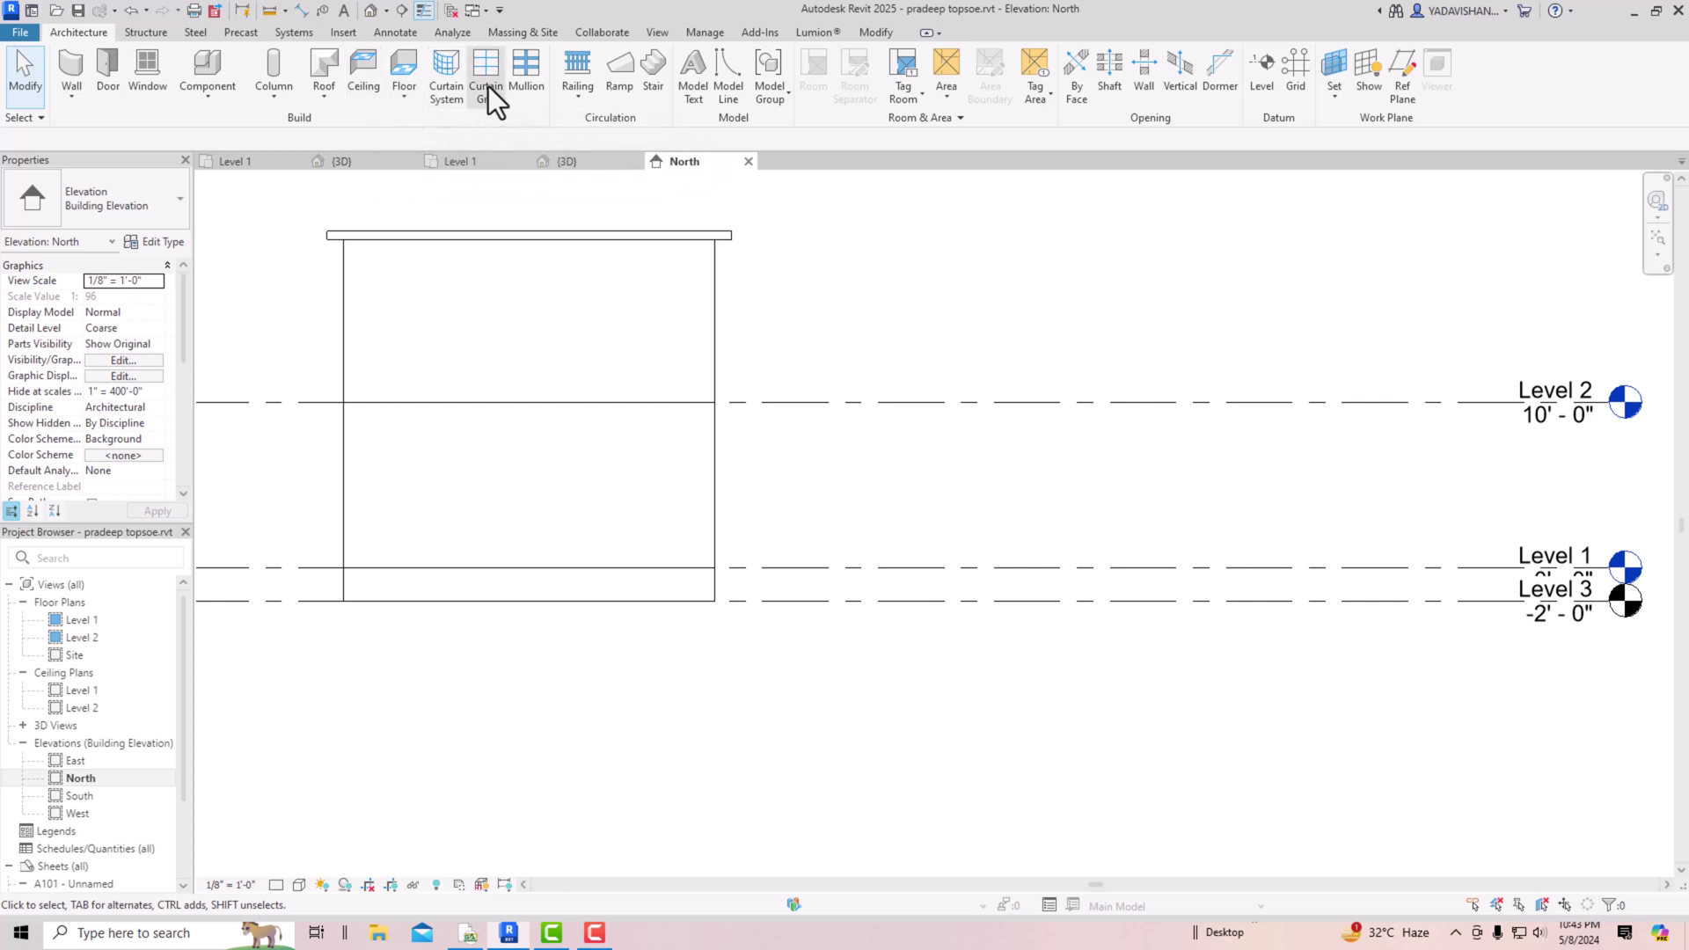
# Step: Start a ramp in the Level 1 floor plan with base level Level 3 and top level Level 1
pyautogui.click(621, 73)
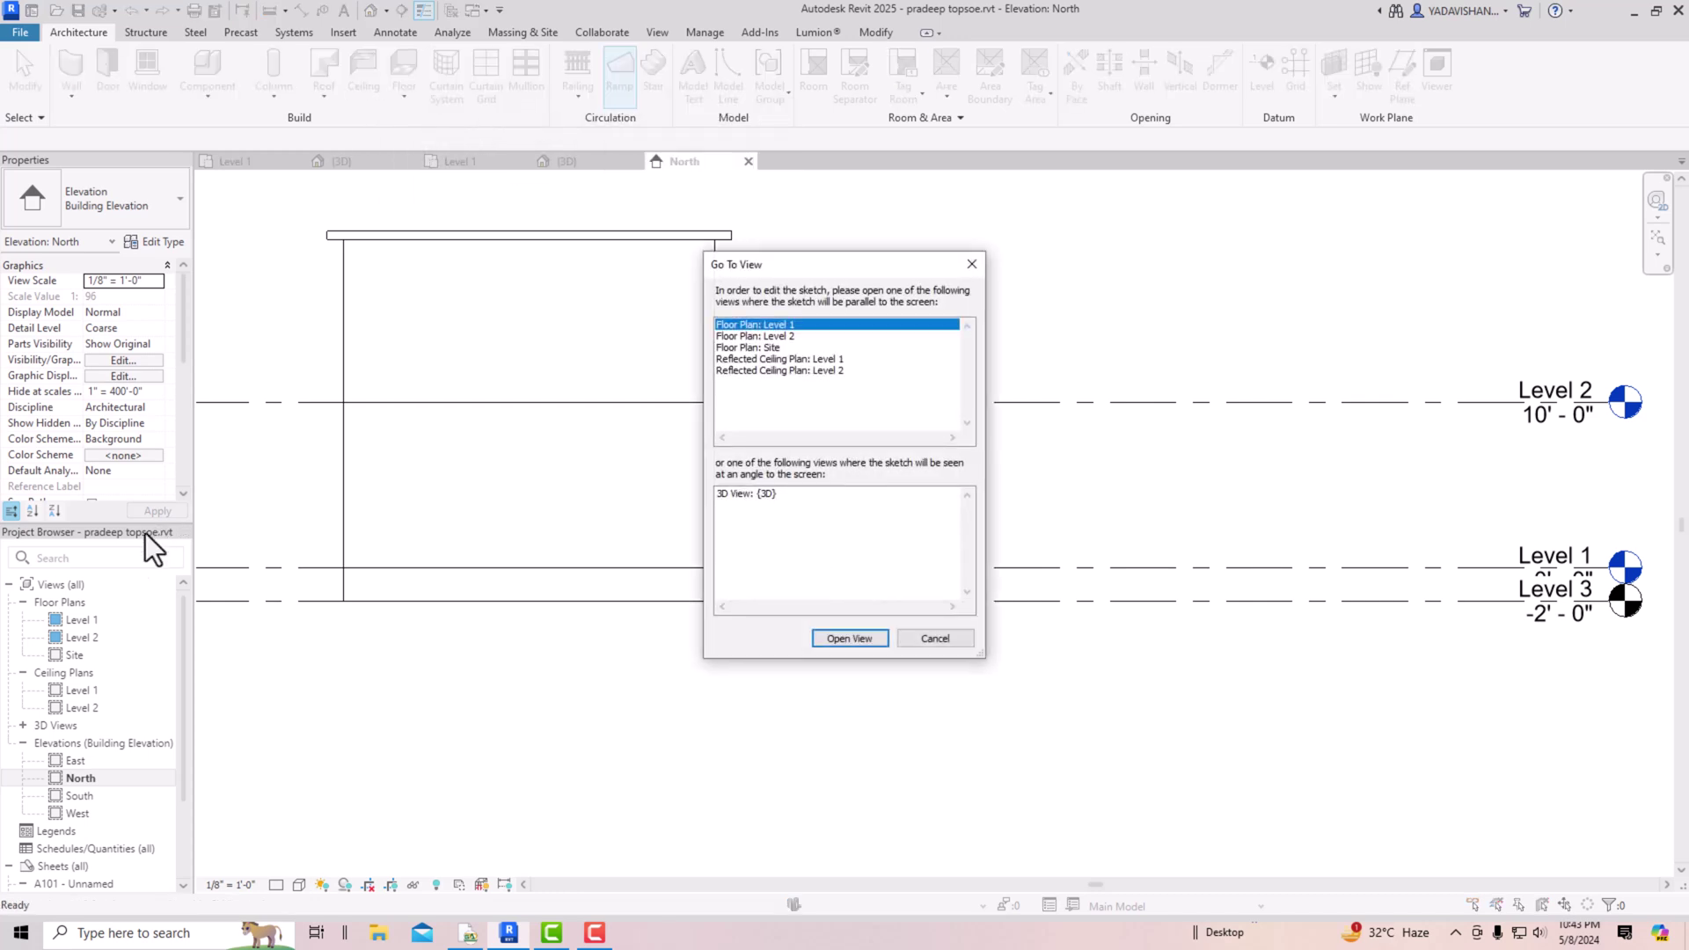
pyautogui.click(850, 638)
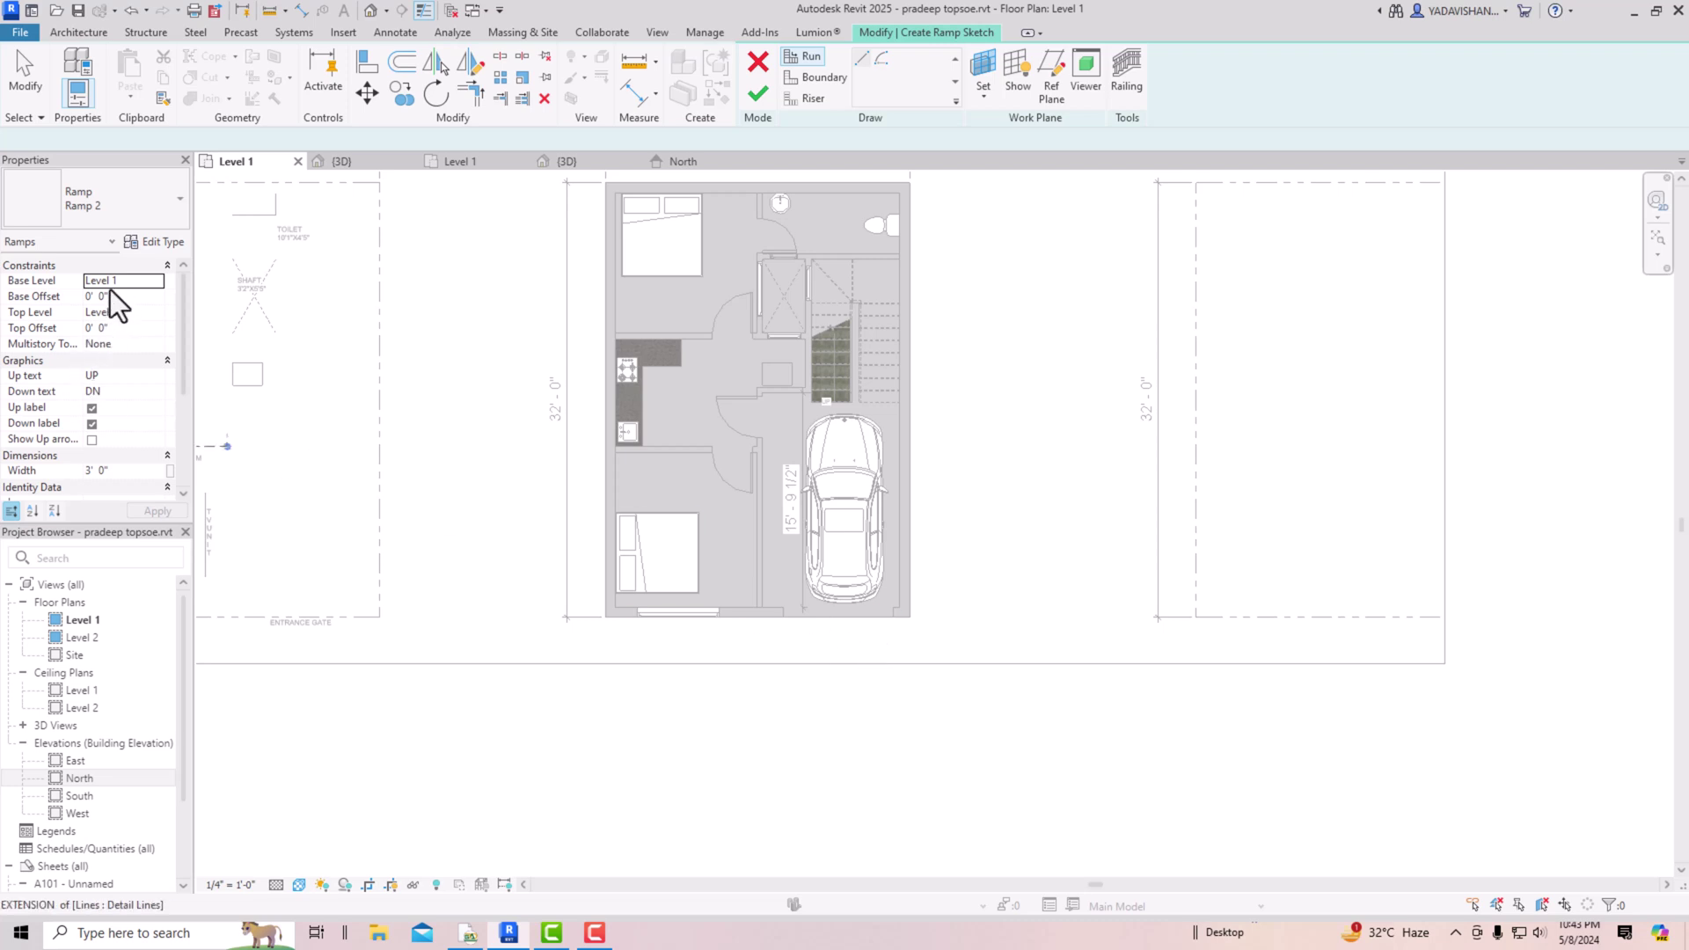
pyautogui.click(155, 281)
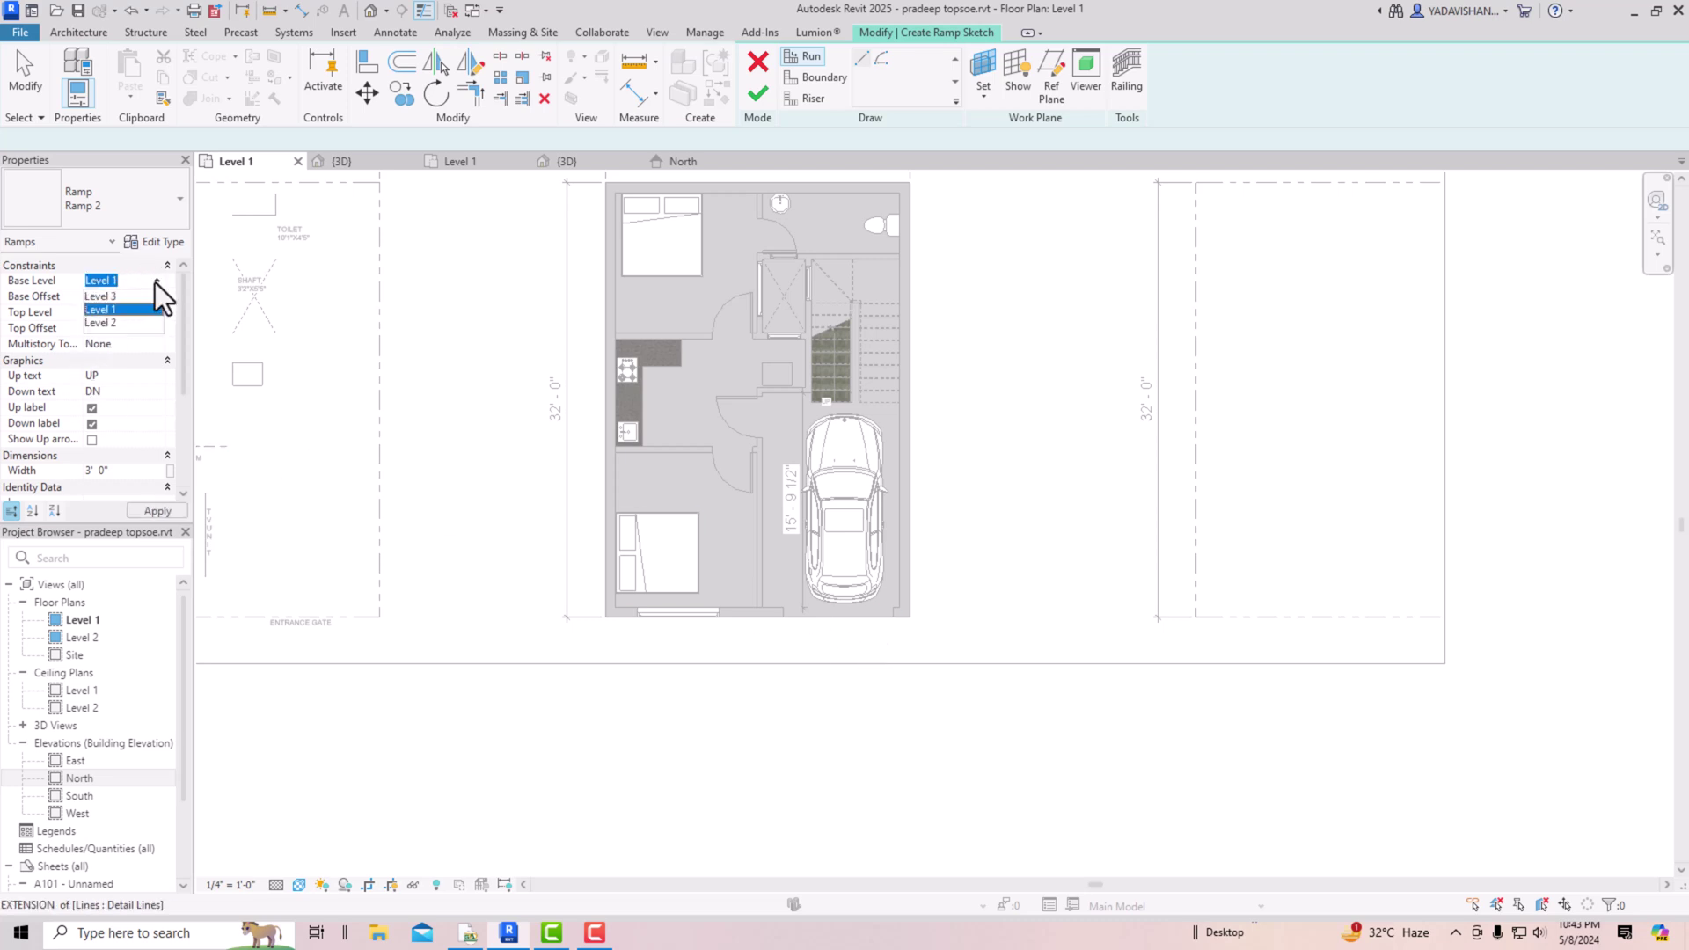
pyautogui.click(102, 298)
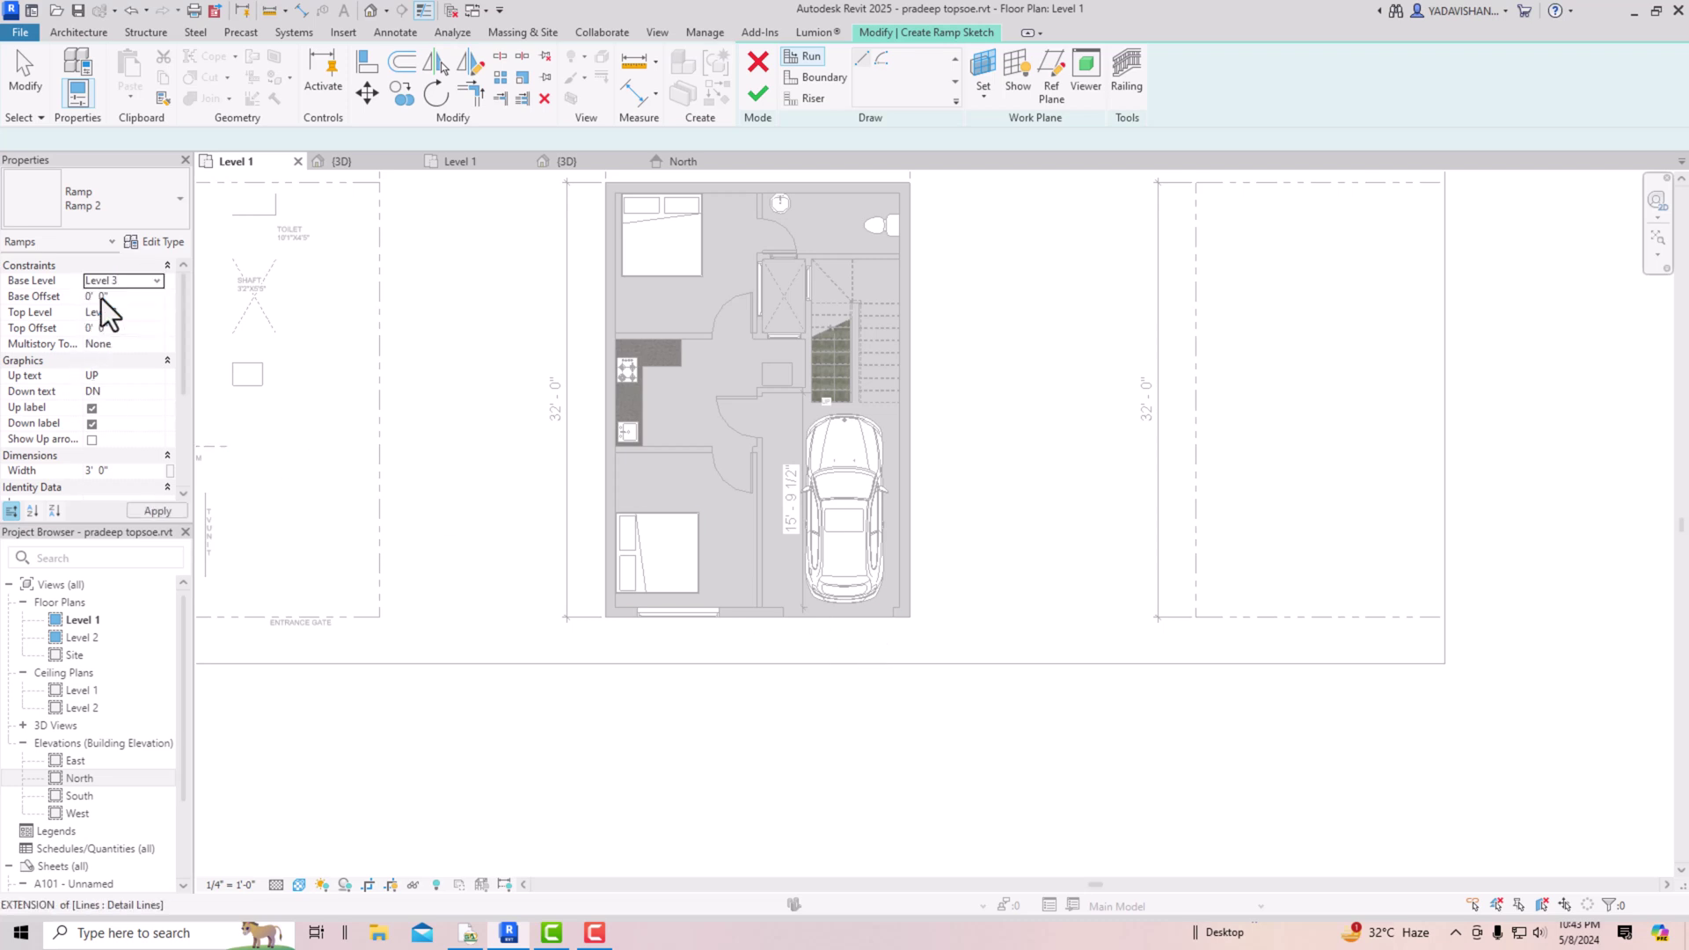
pyautogui.click(156, 313)
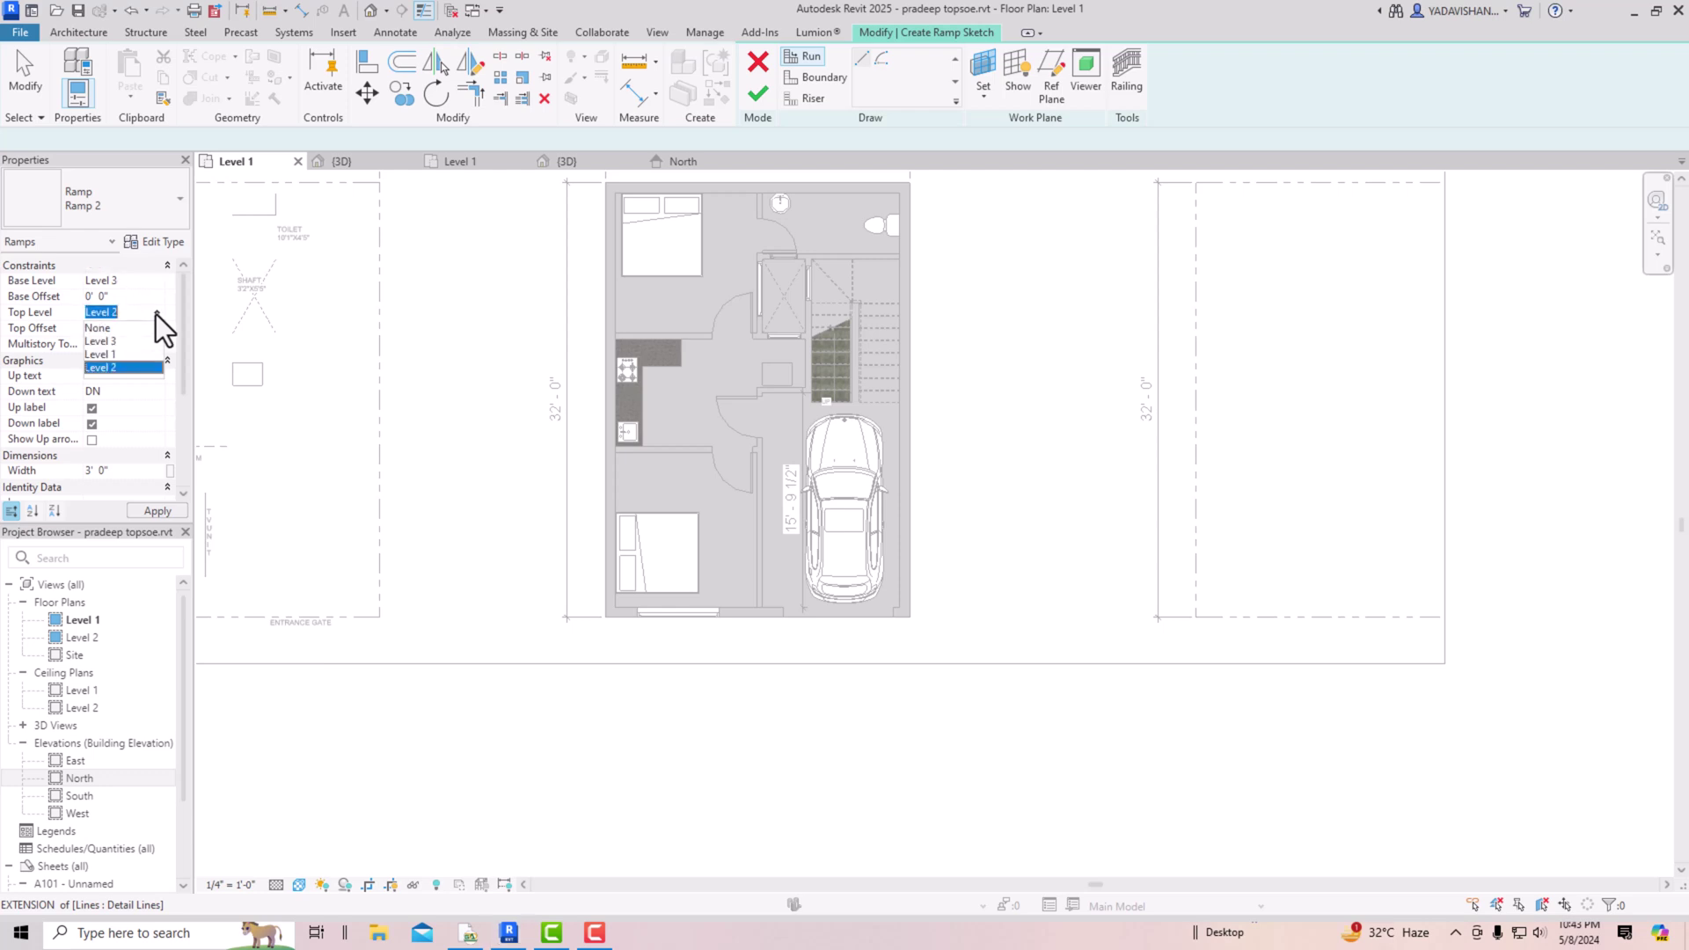
pyautogui.click(103, 352)
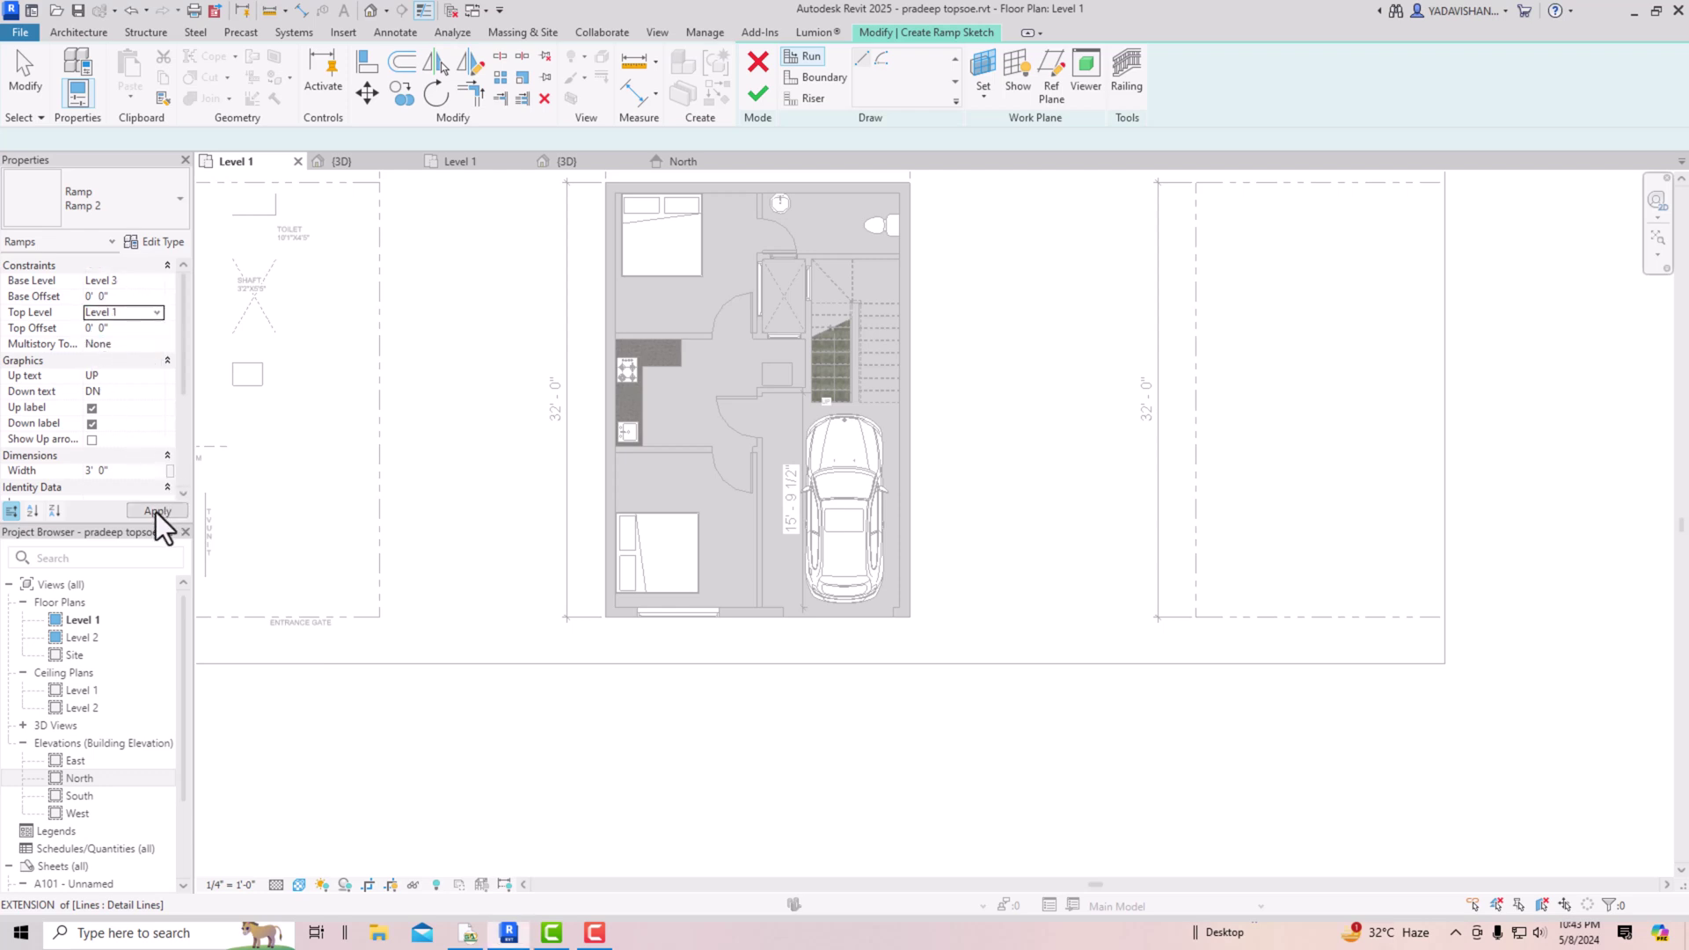
# Step: Duplicate the ramp type as Ramp 3
pyautogui.click(151, 241)
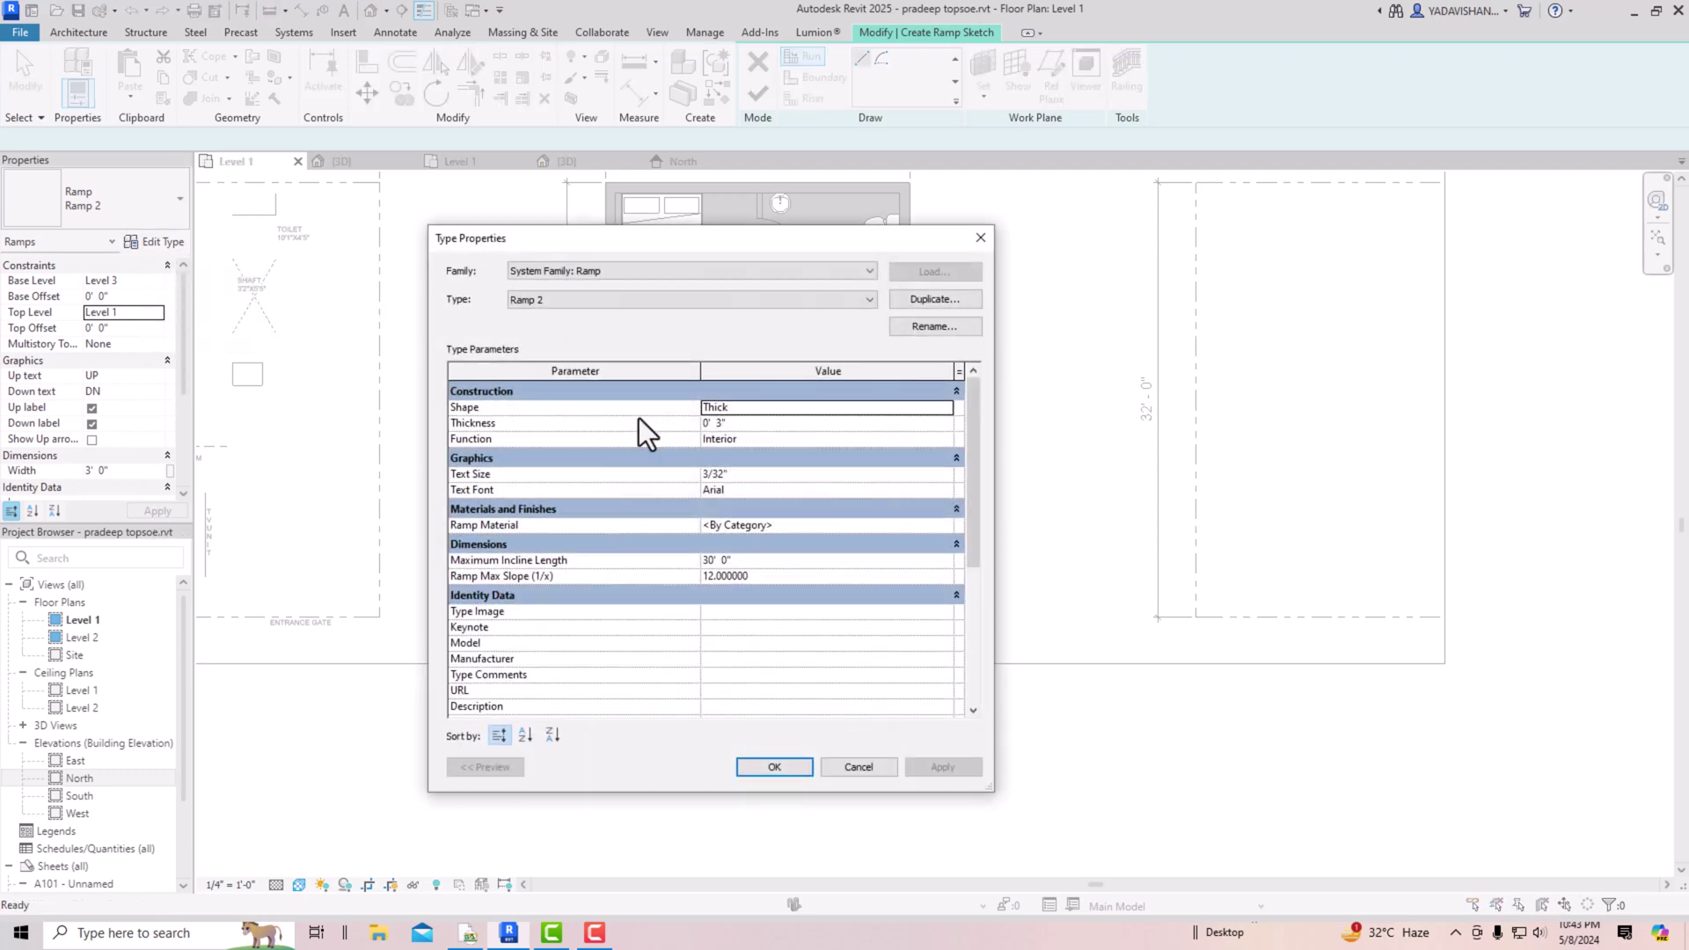
pyautogui.click(920, 301)
pyautogui.click(711, 551)
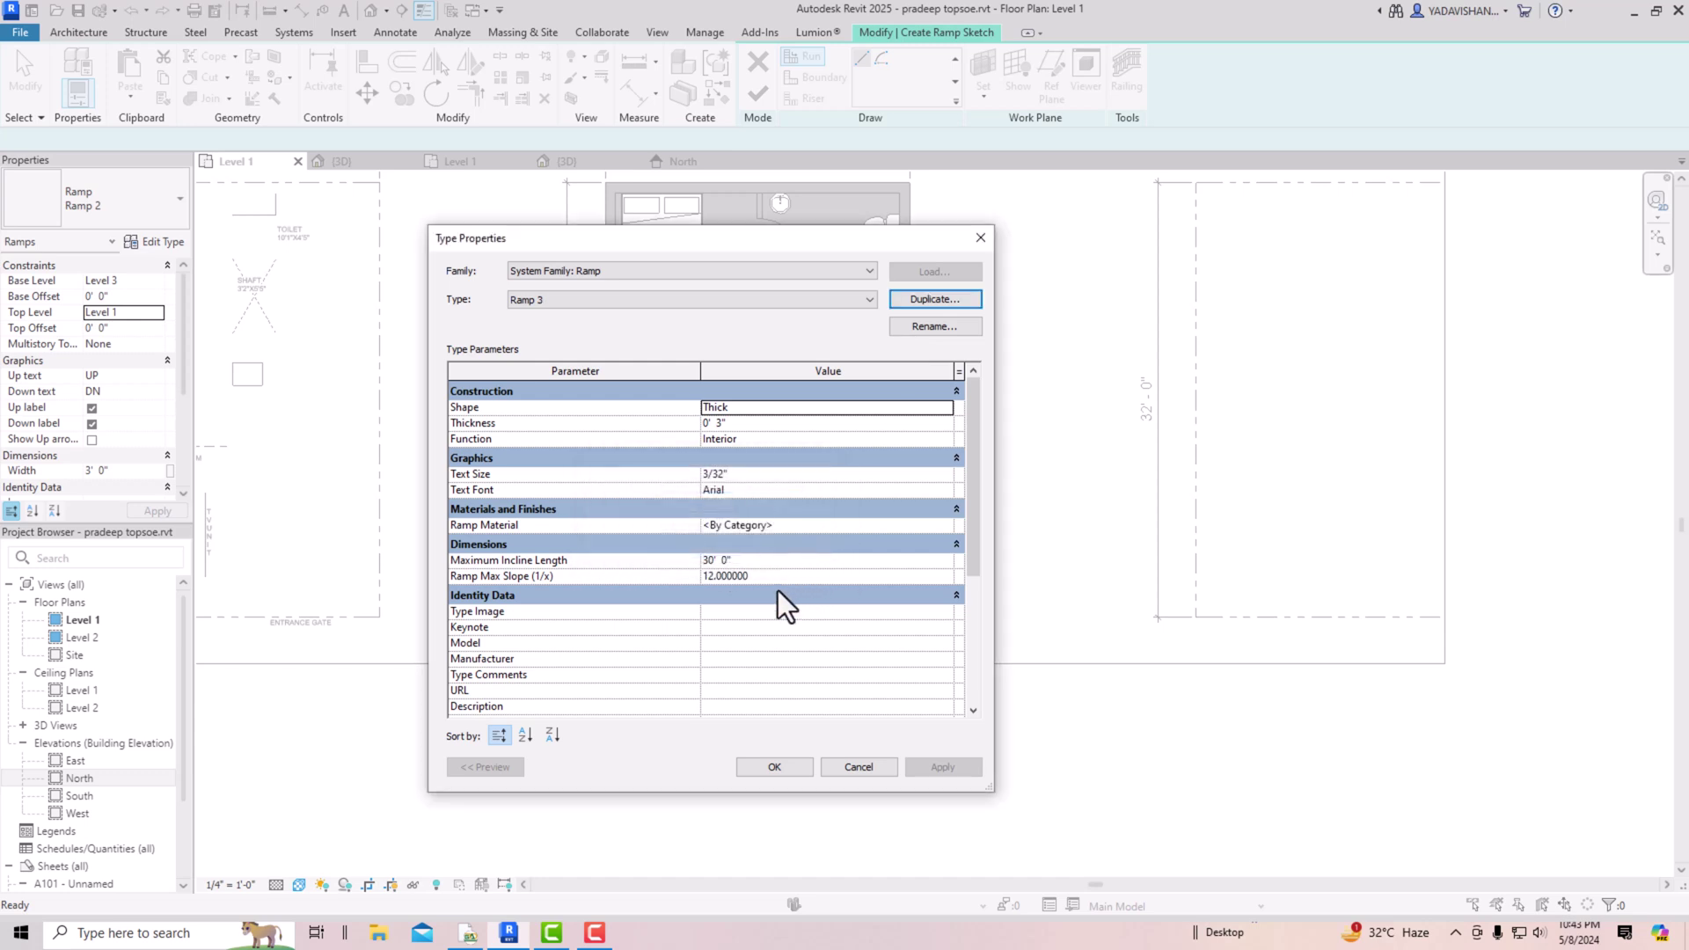
# Step: Set the new ramp type's maximum slope (1/x) to 10 and its maximum incline length to 20'
pyautogui.click(740, 559)
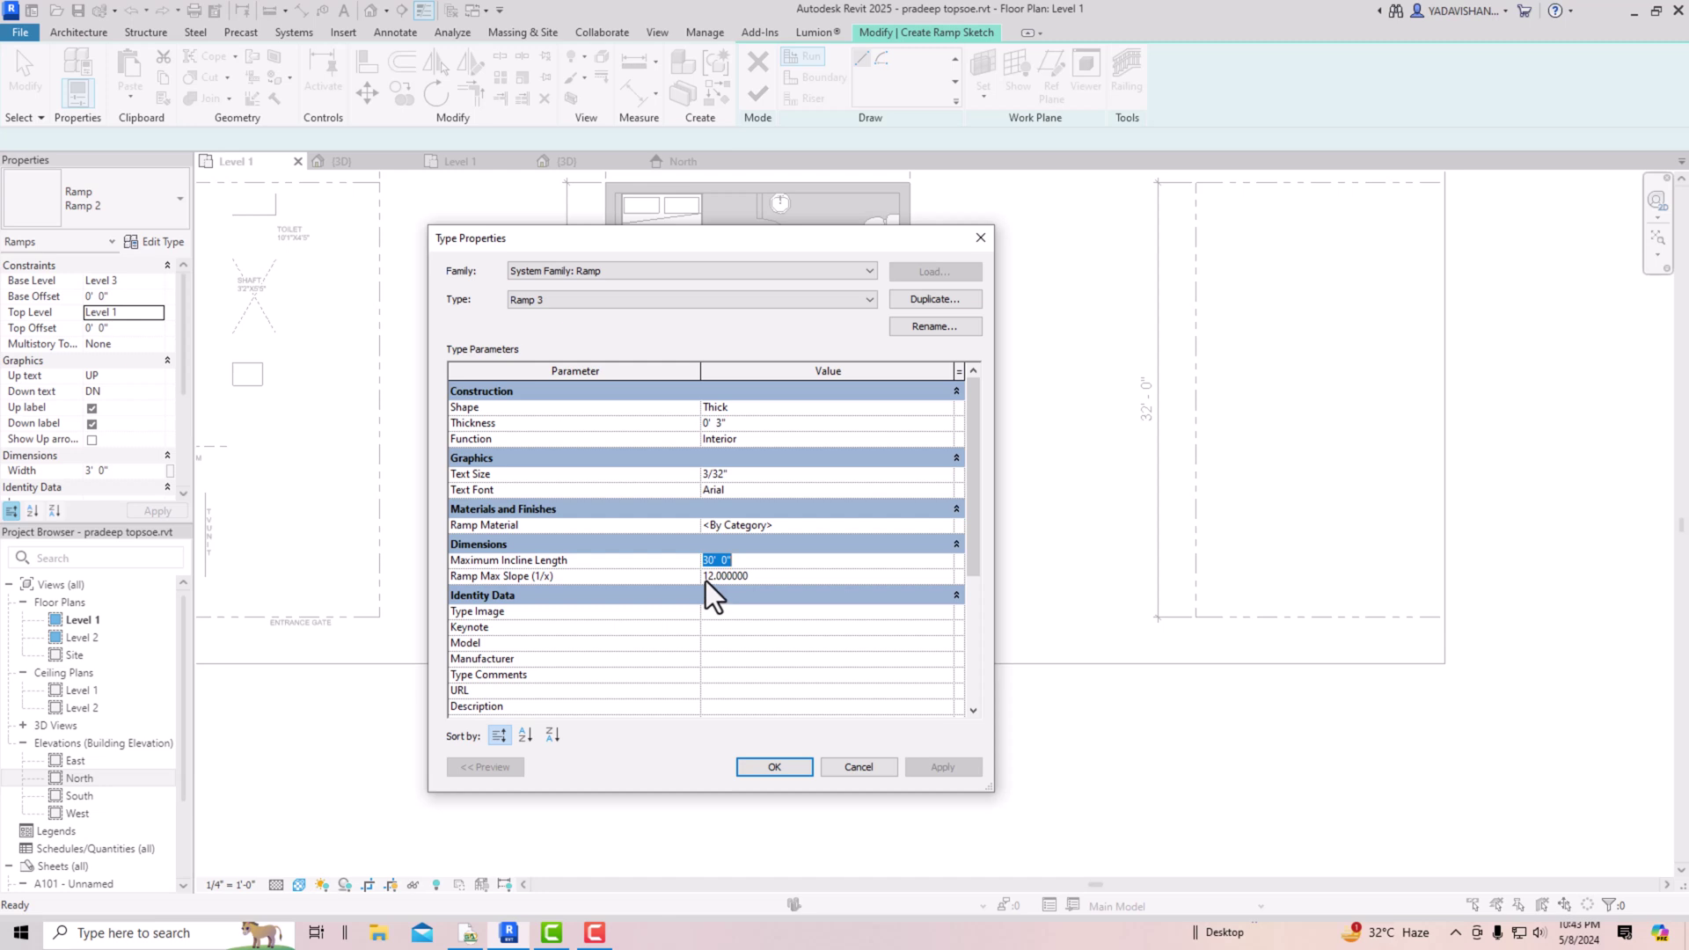
pyautogui.click(711, 576)
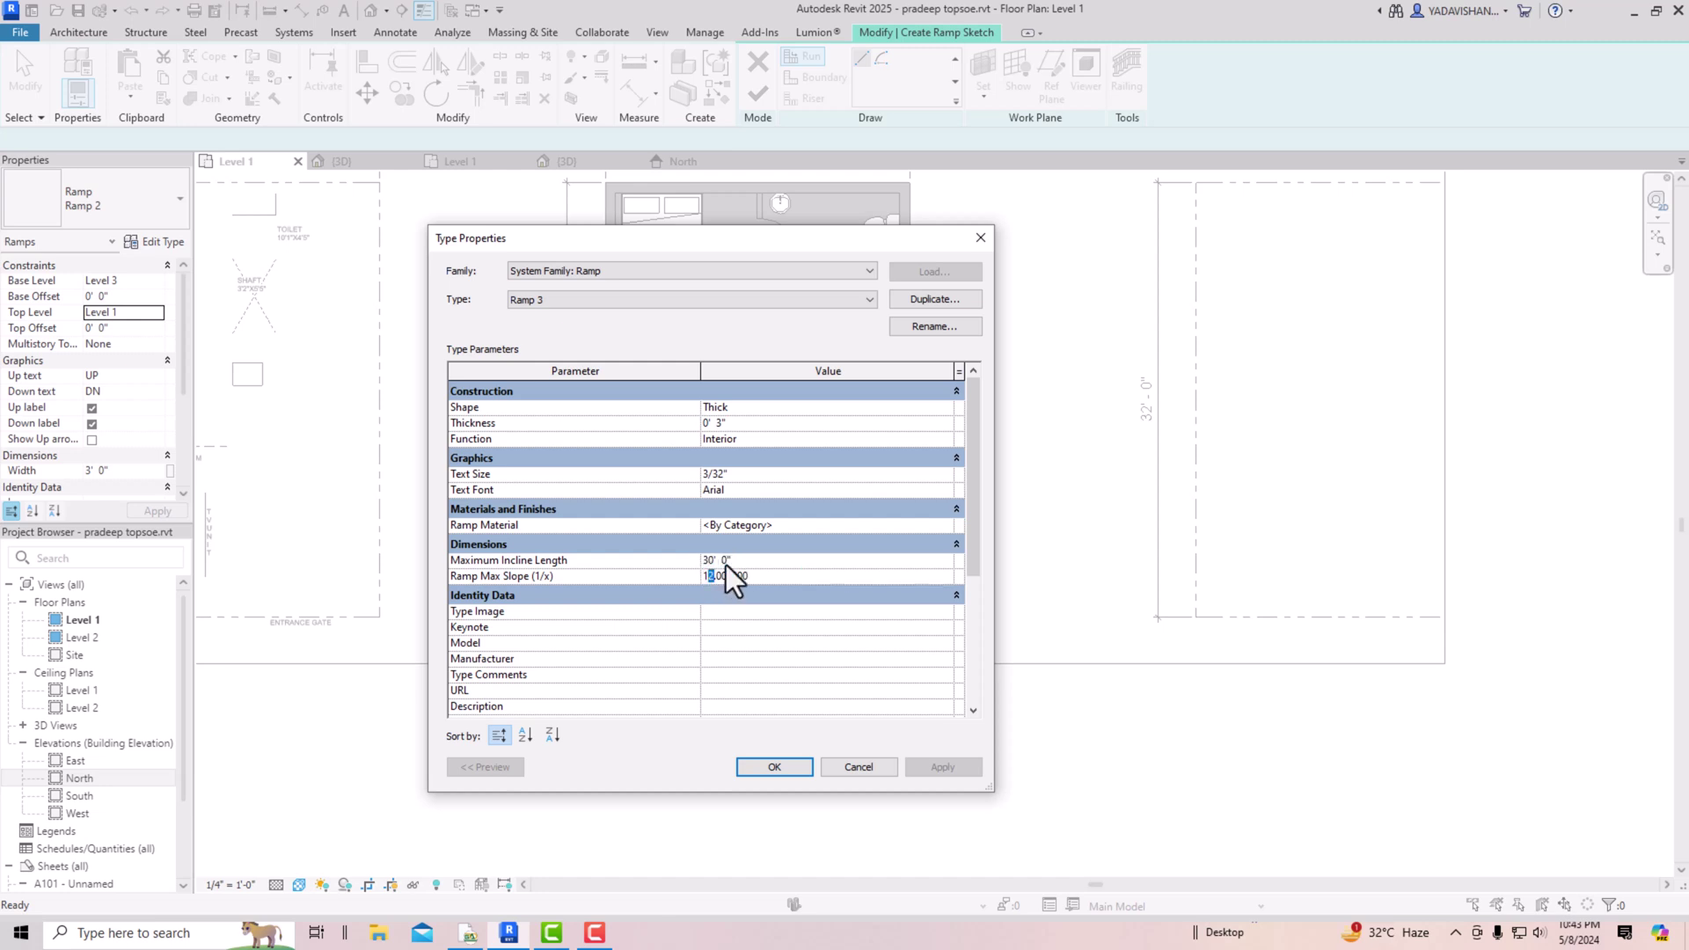
pyautogui.write('0')
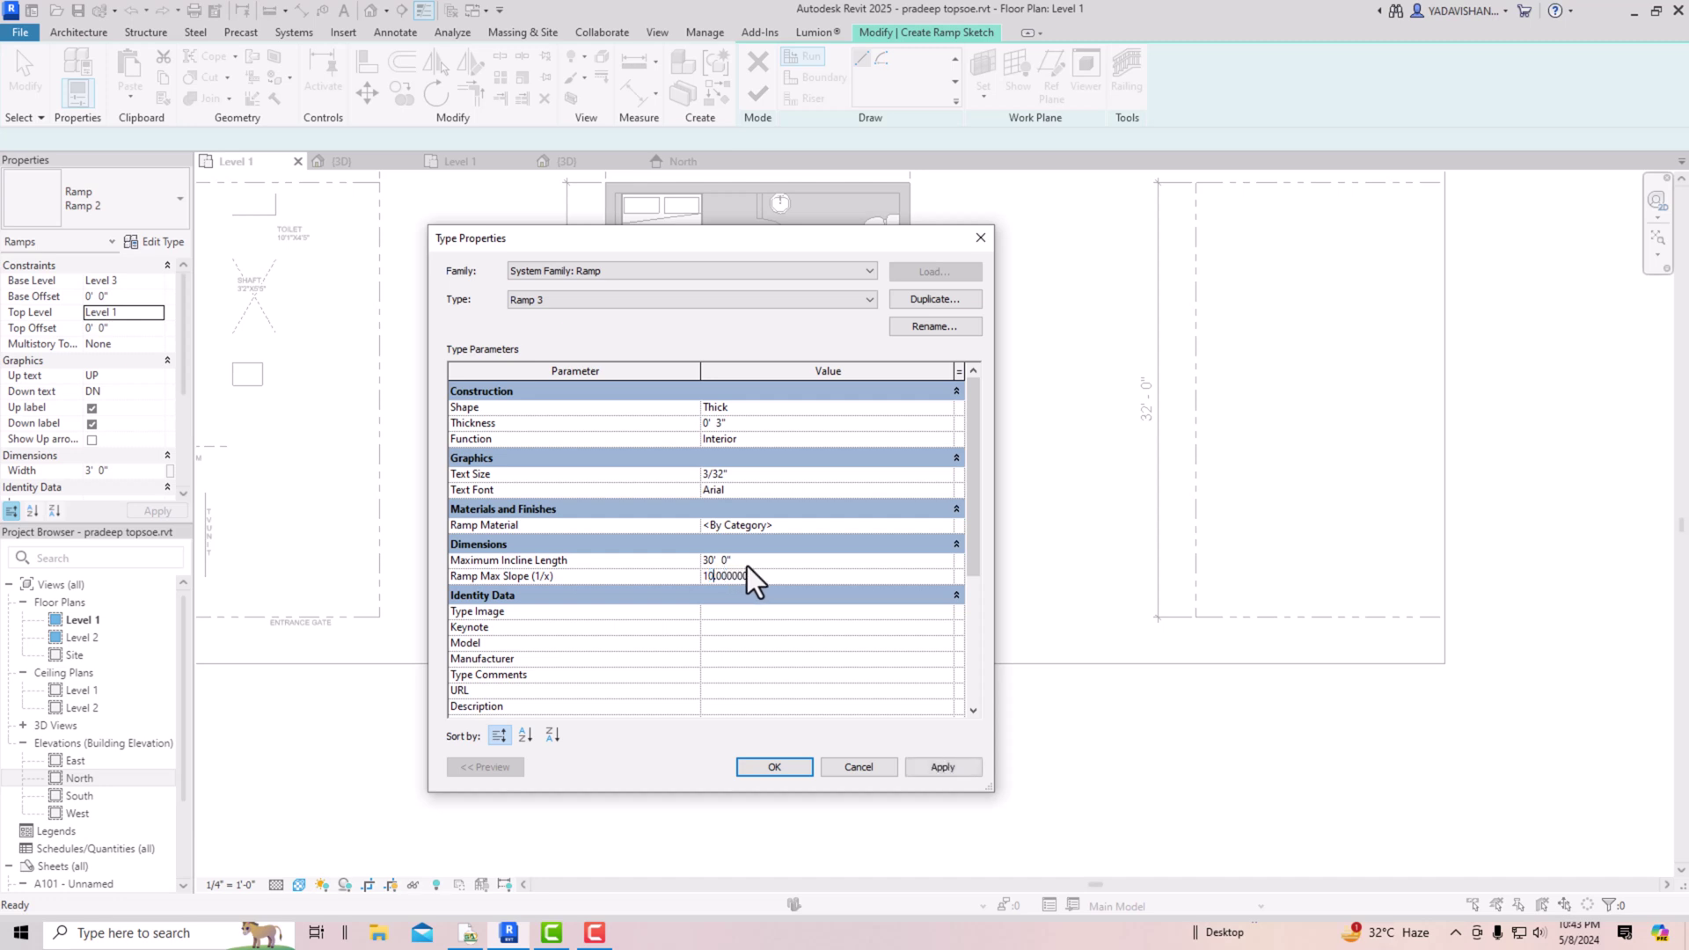
pyautogui.click(751, 565)
pyautogui.write('20')
pyautogui.press('Return')
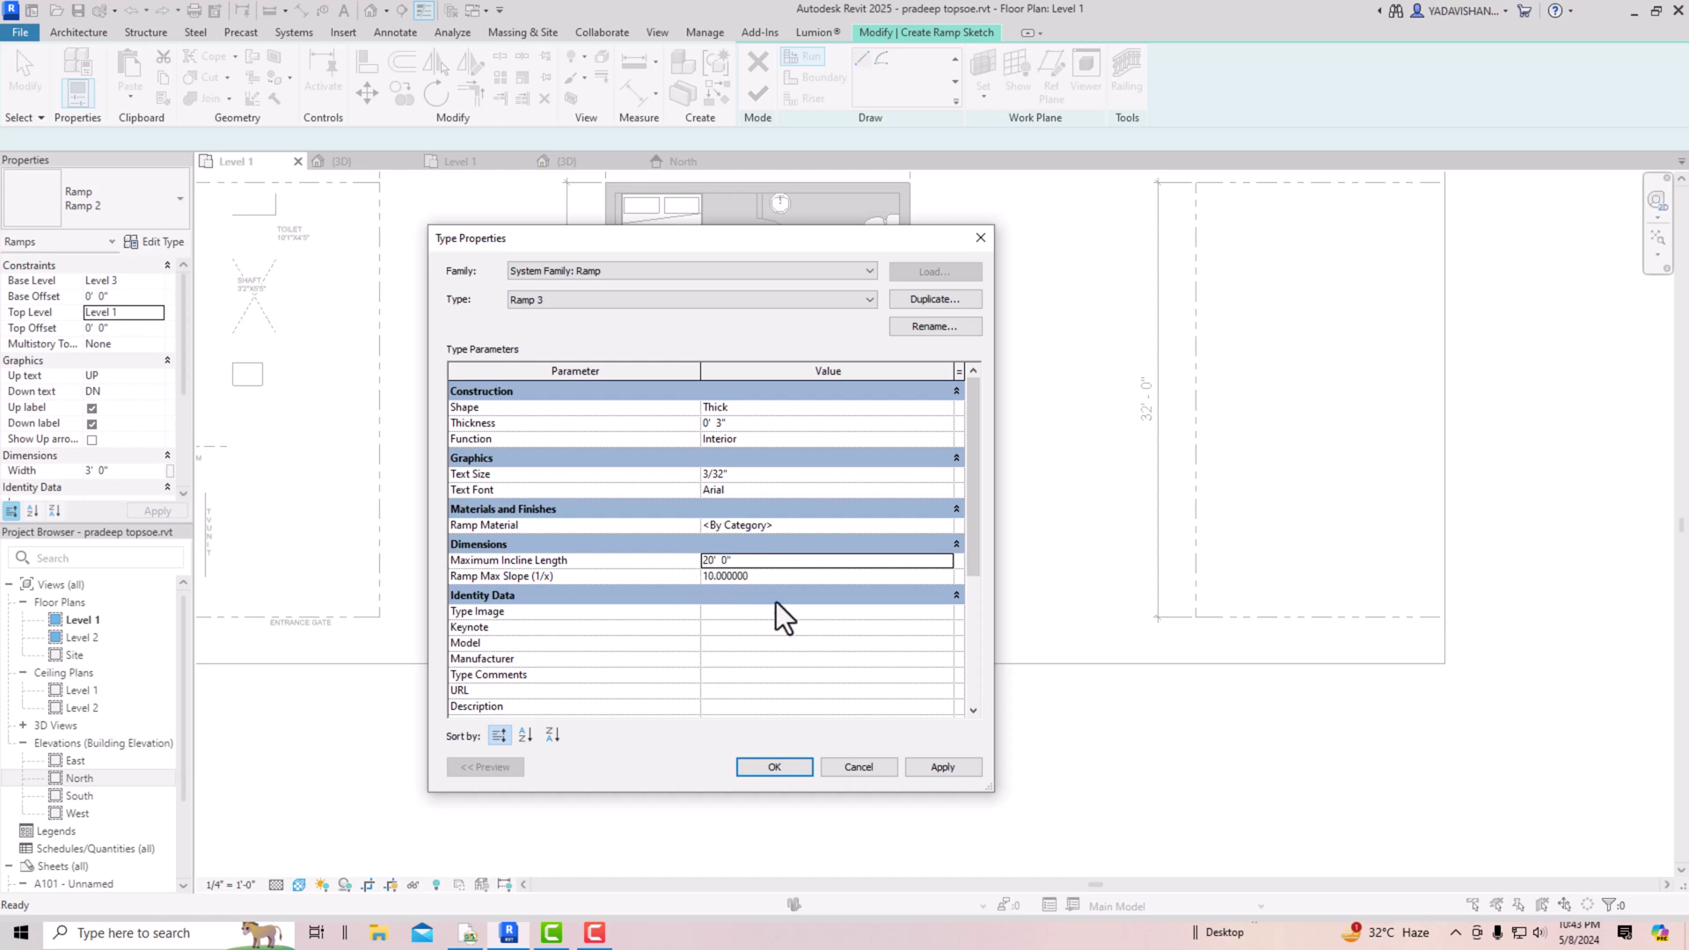
pyautogui.click(950, 767)
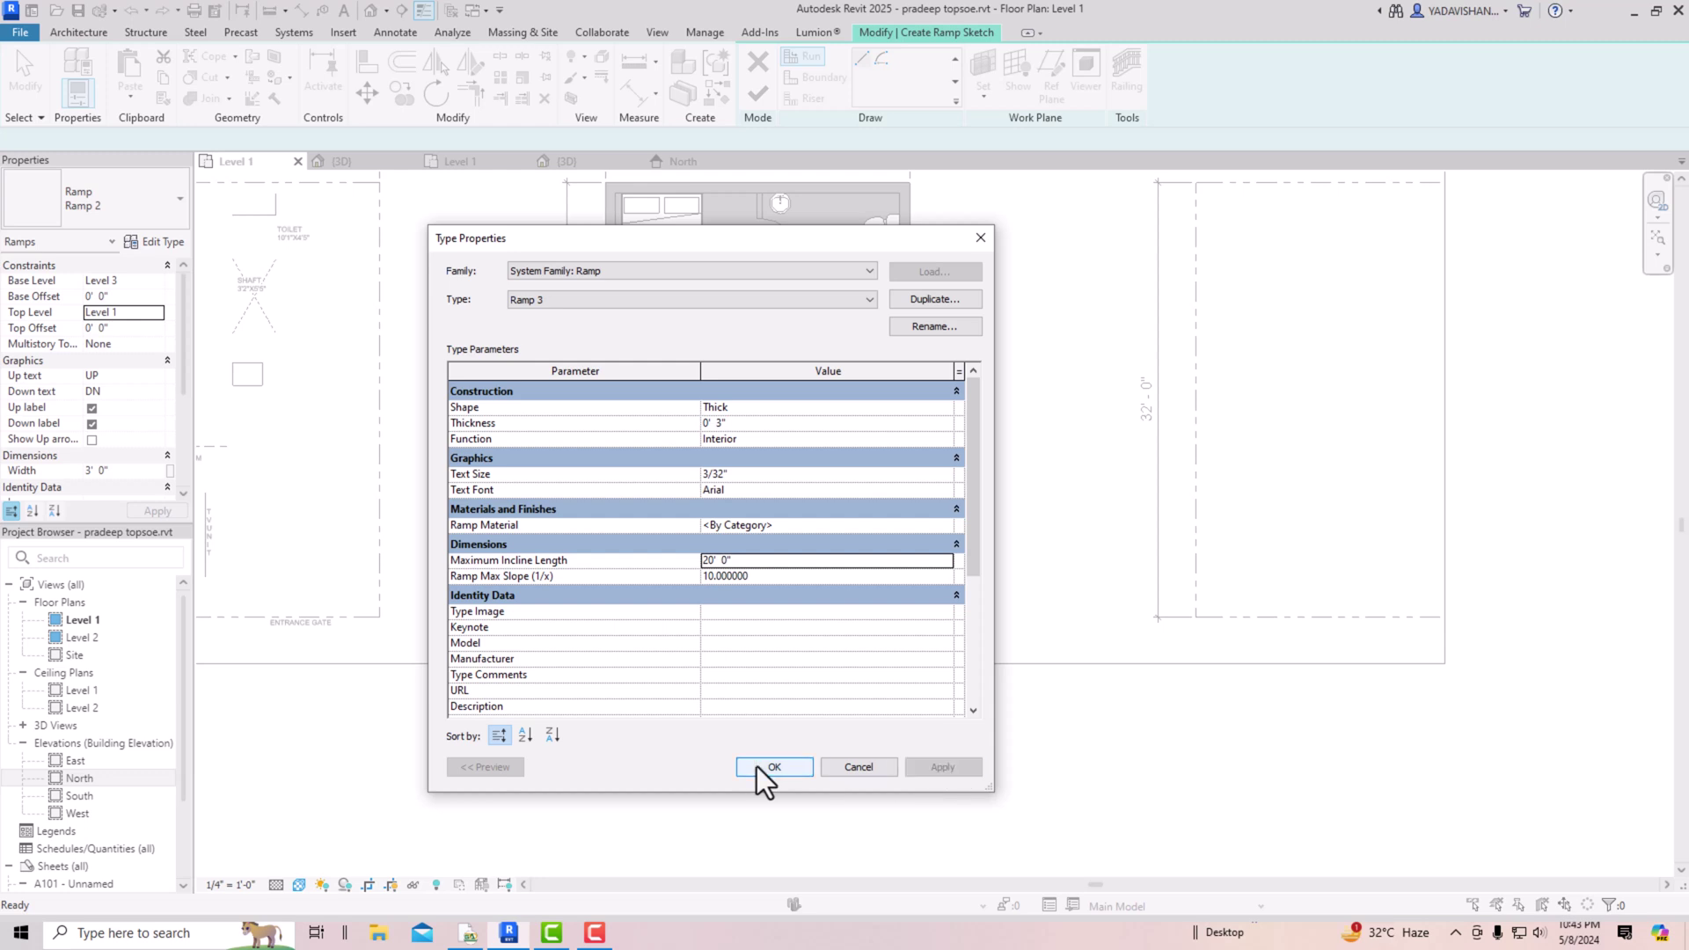
pyautogui.click(756, 767)
# Step: Set the ramp width to 12' and create a straight vertical run about 20' long at the front of the house
pyautogui.click(132, 475)
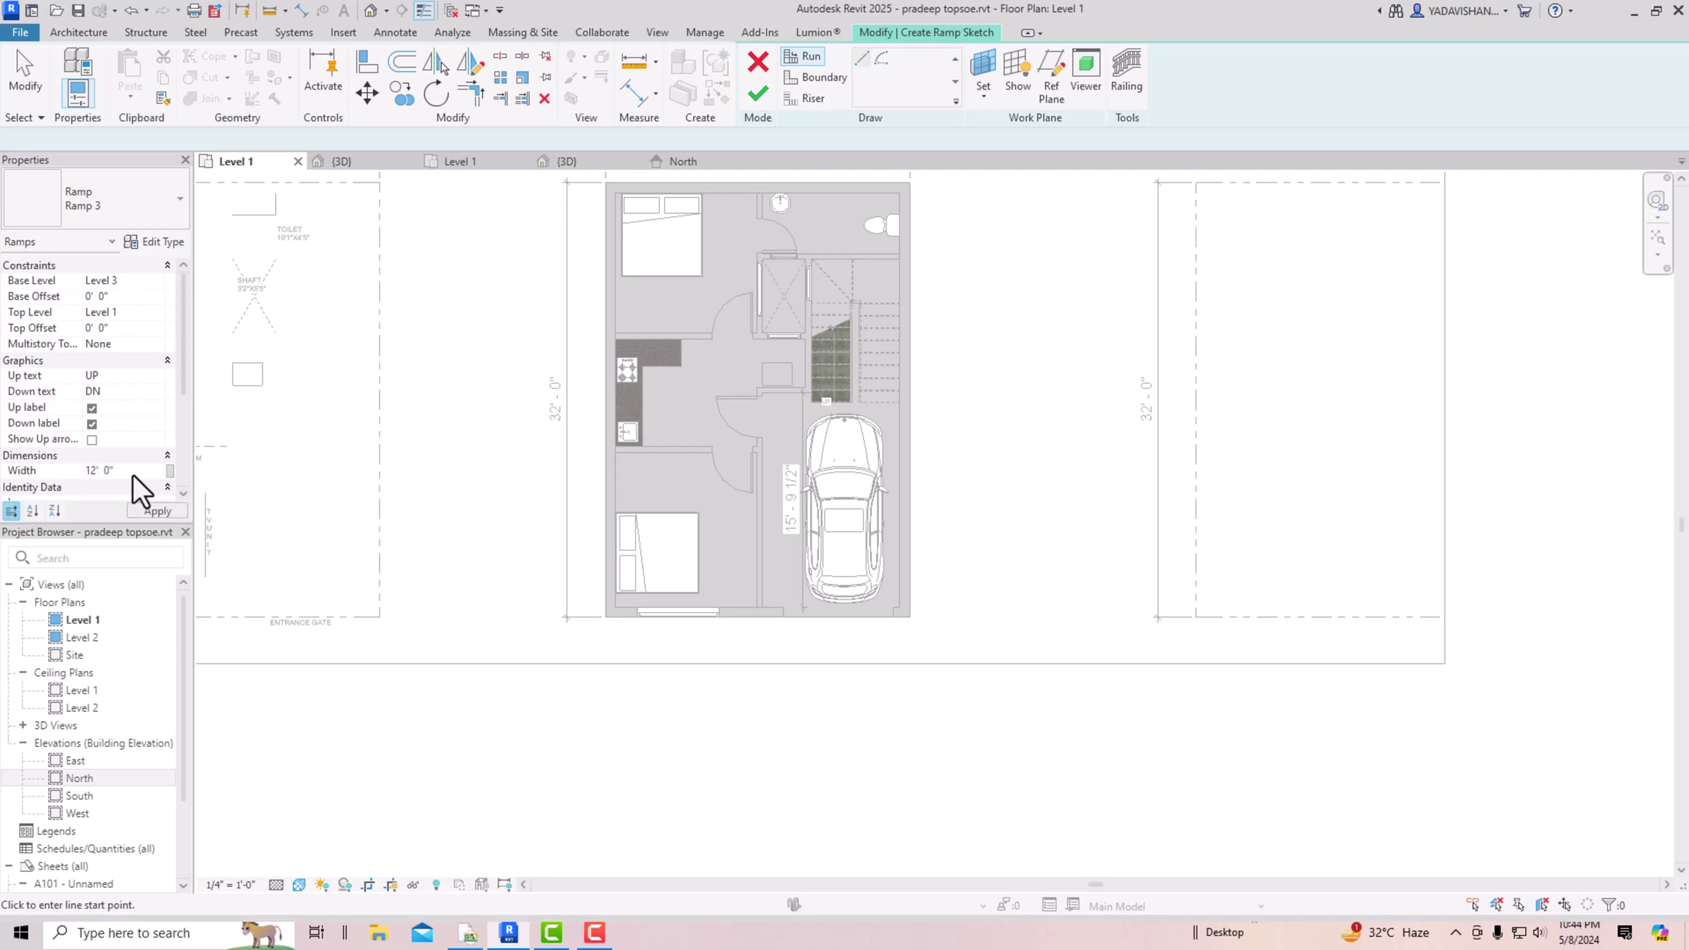
pyautogui.click(155, 509)
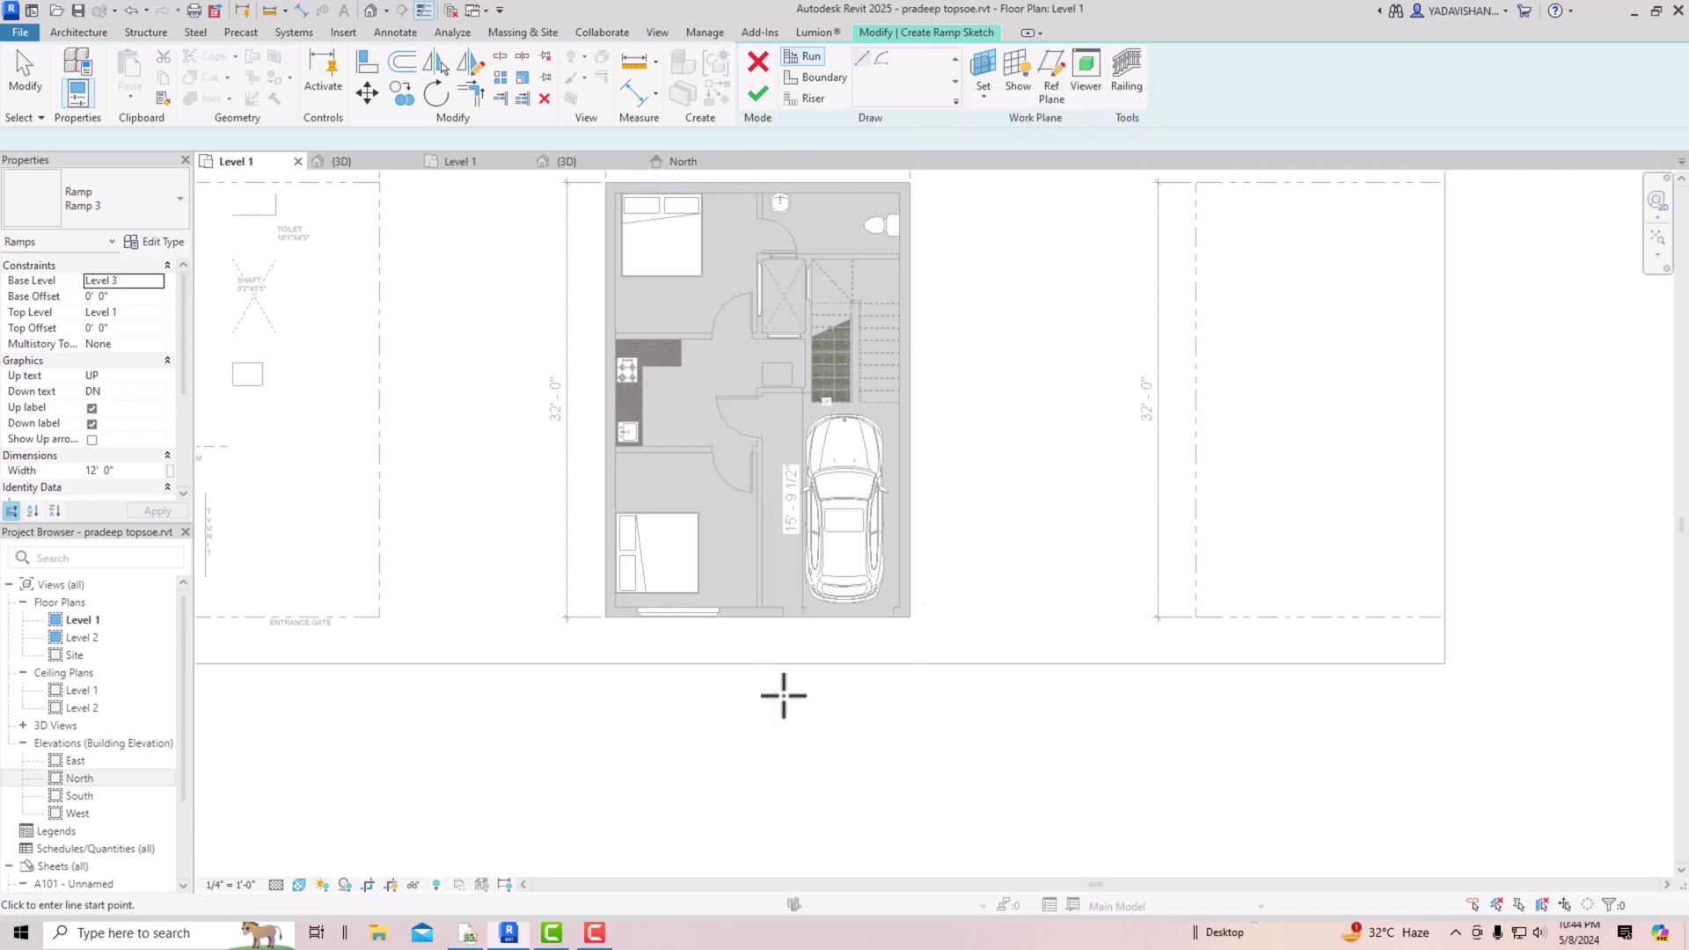
pyautogui.scroll(-2, 852, 614)
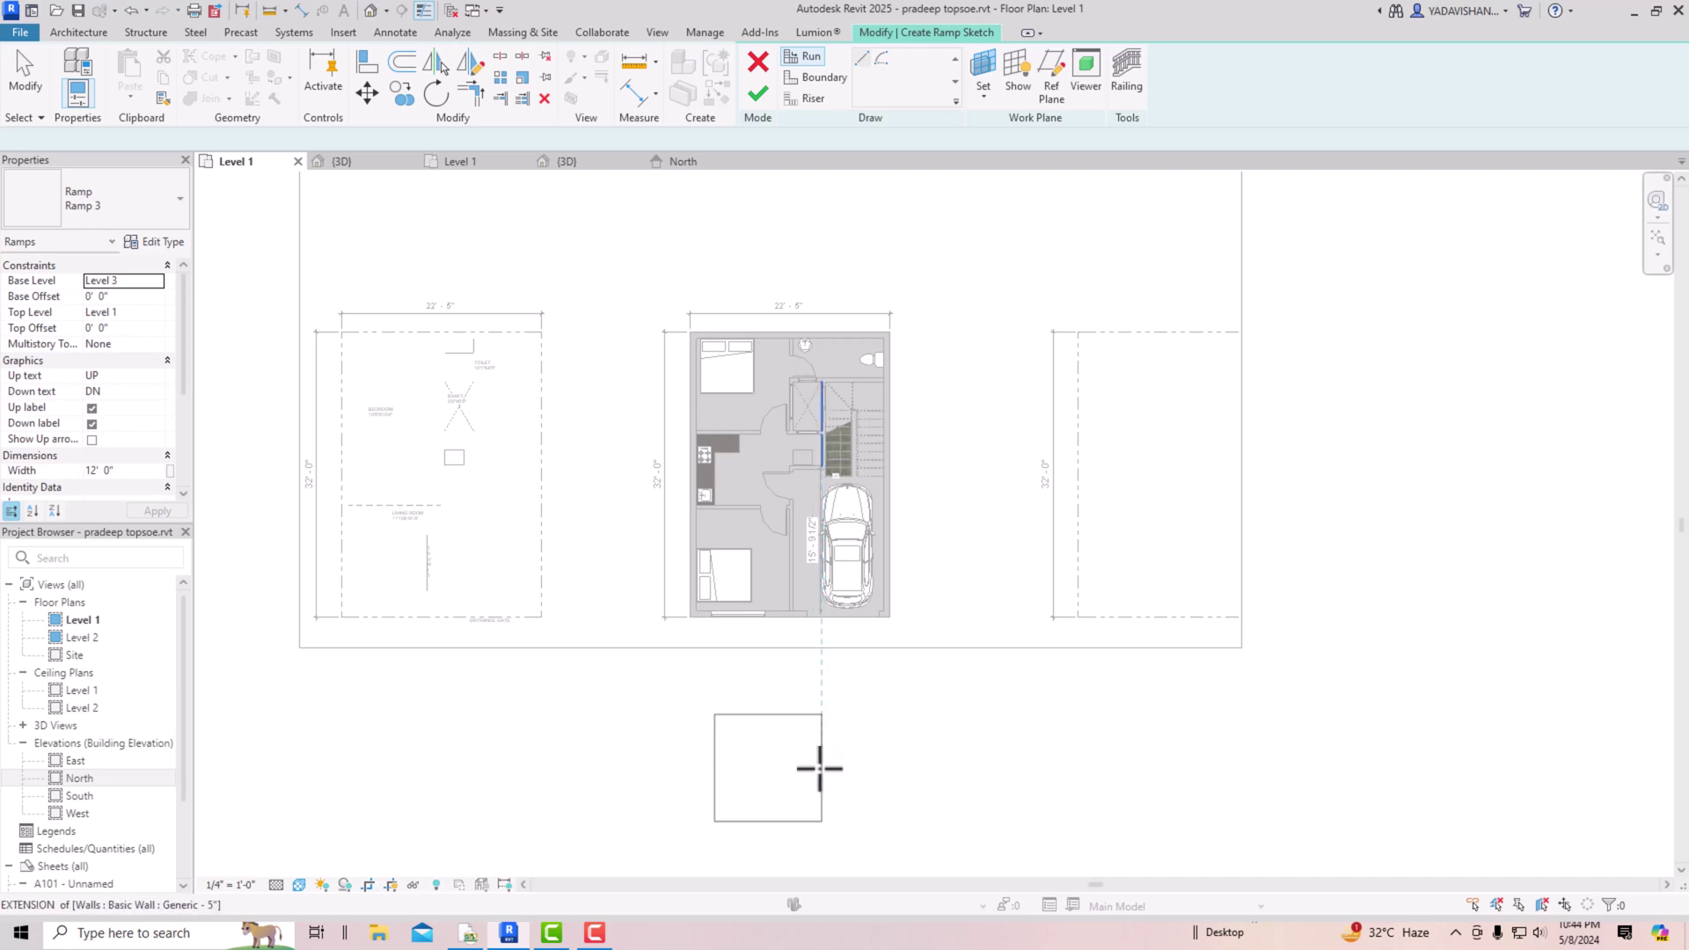
pyautogui.click(819, 768)
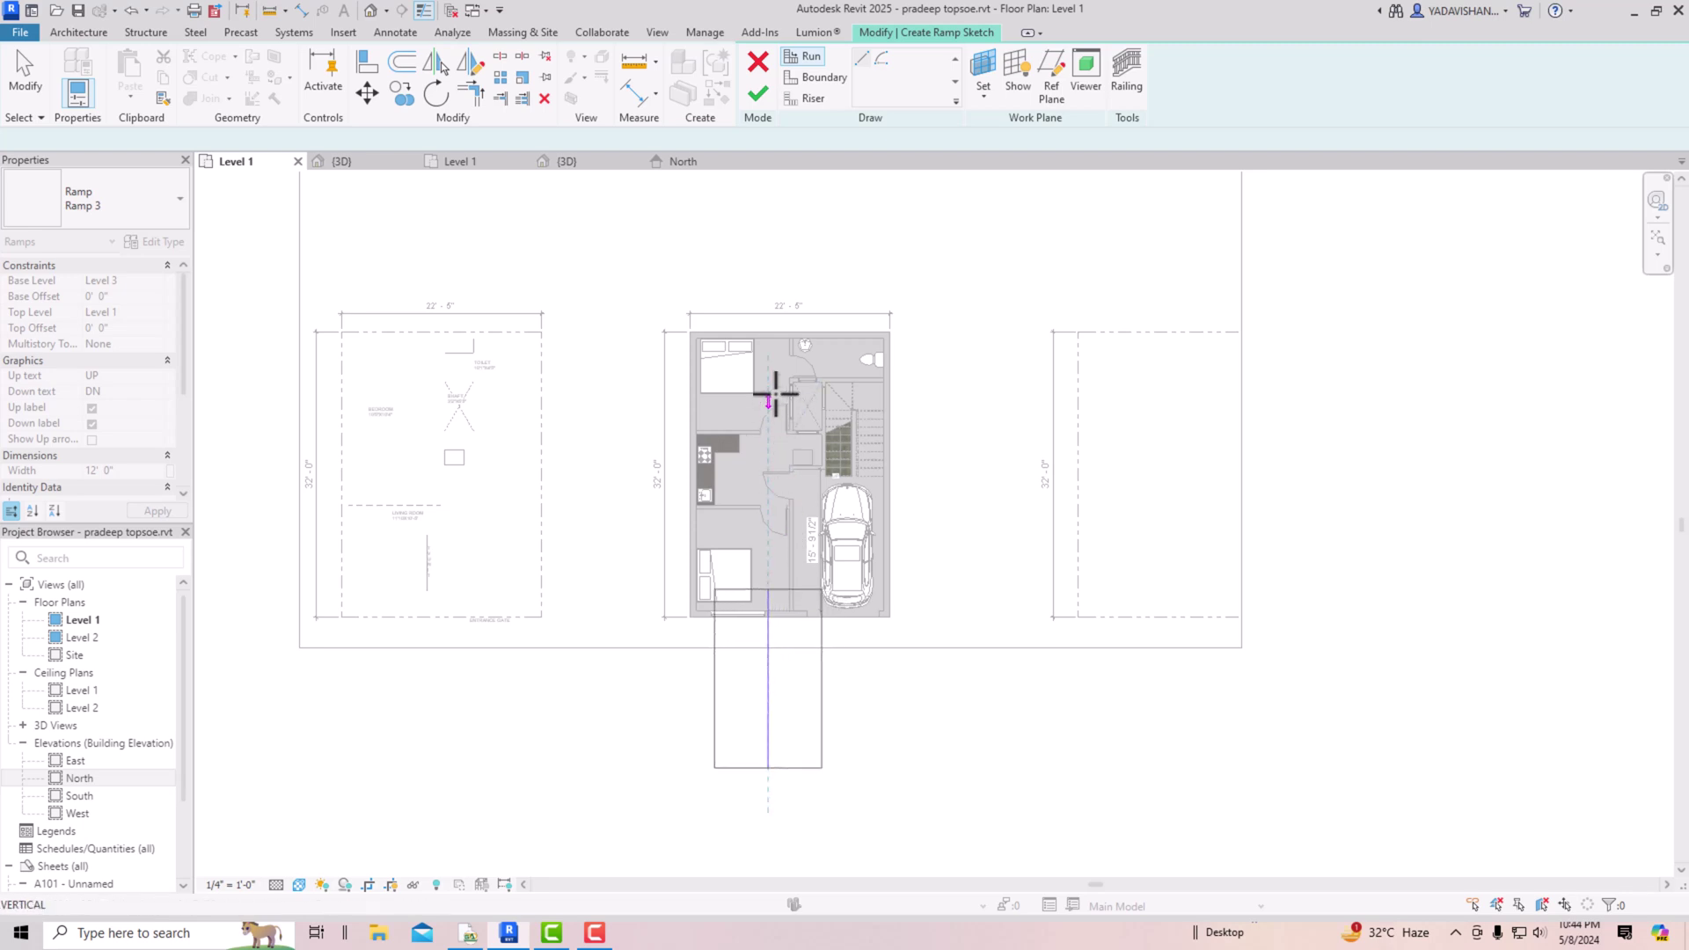
pyautogui.click(773, 216)
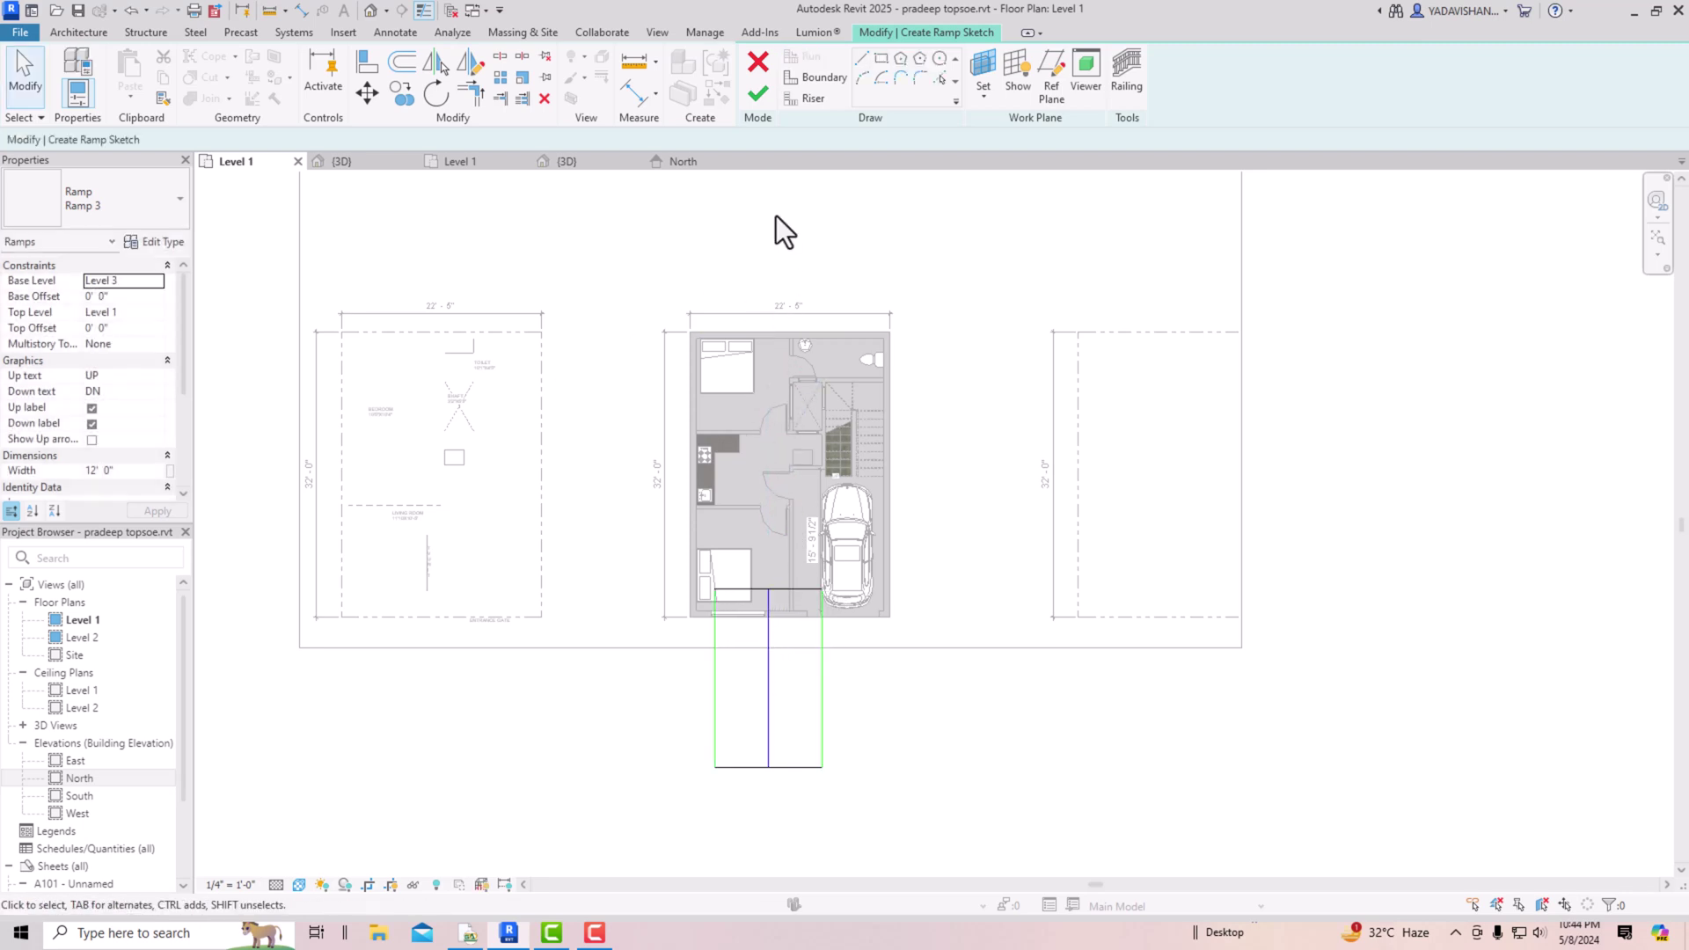
pyautogui.click(760, 97)
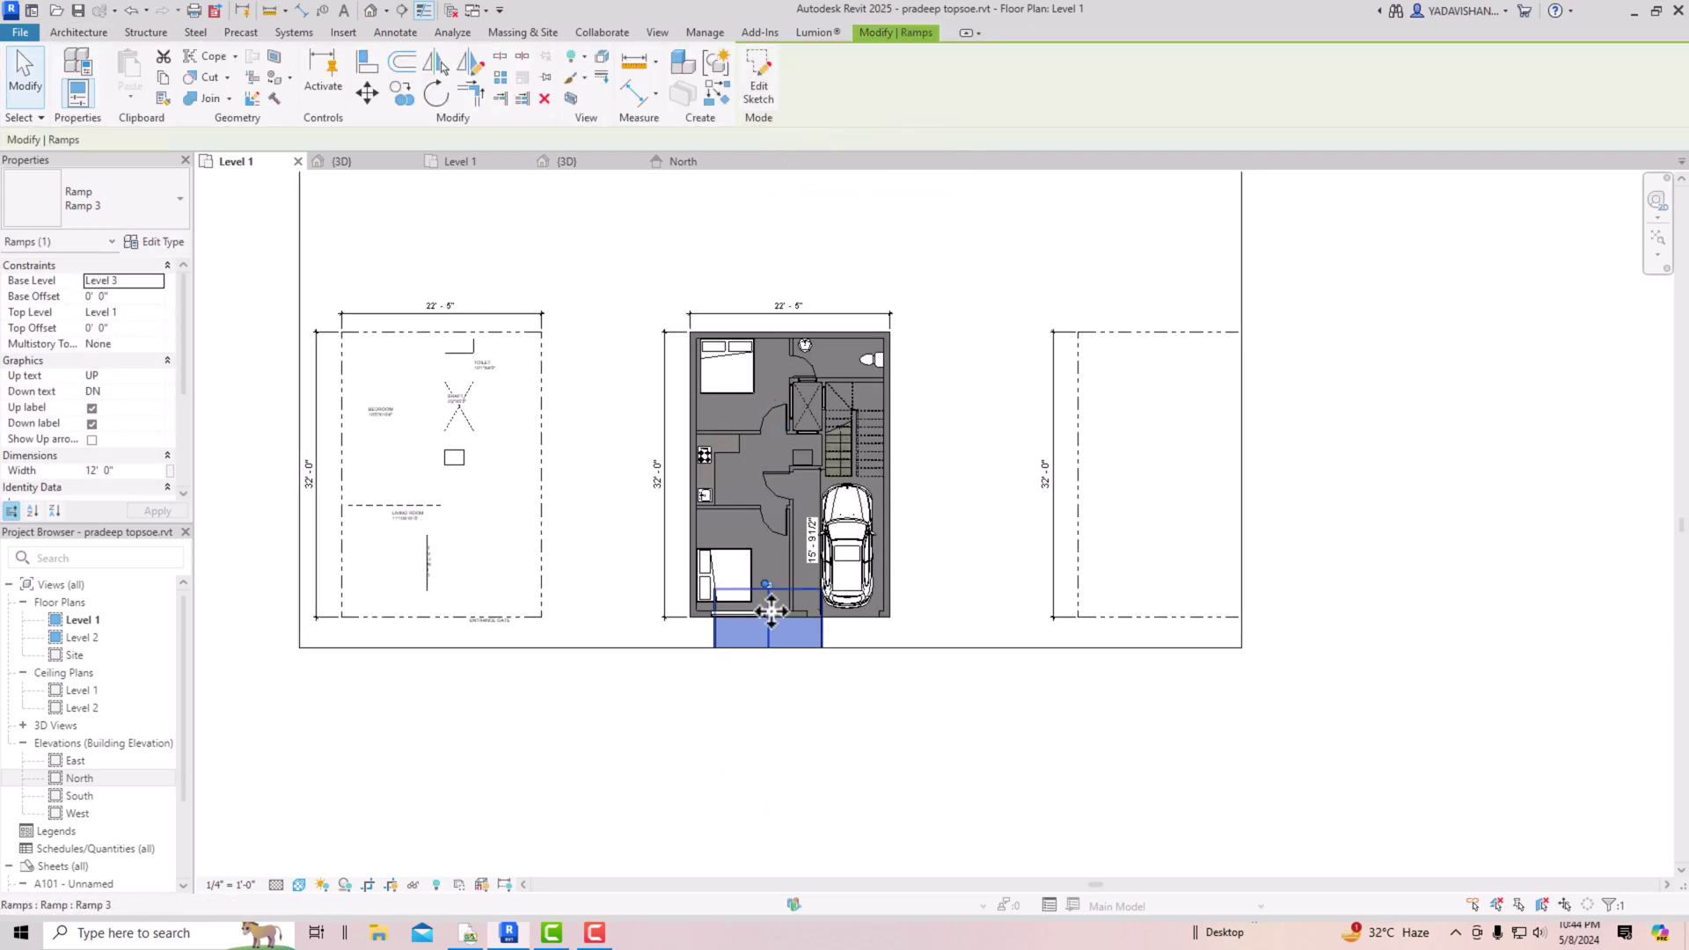
# Step: Extend the lower edge of the Level 1 crop region beyond the outer end of the ramp
pyautogui.moveTo(823, 638); pyautogui.dragTo(841, 699)
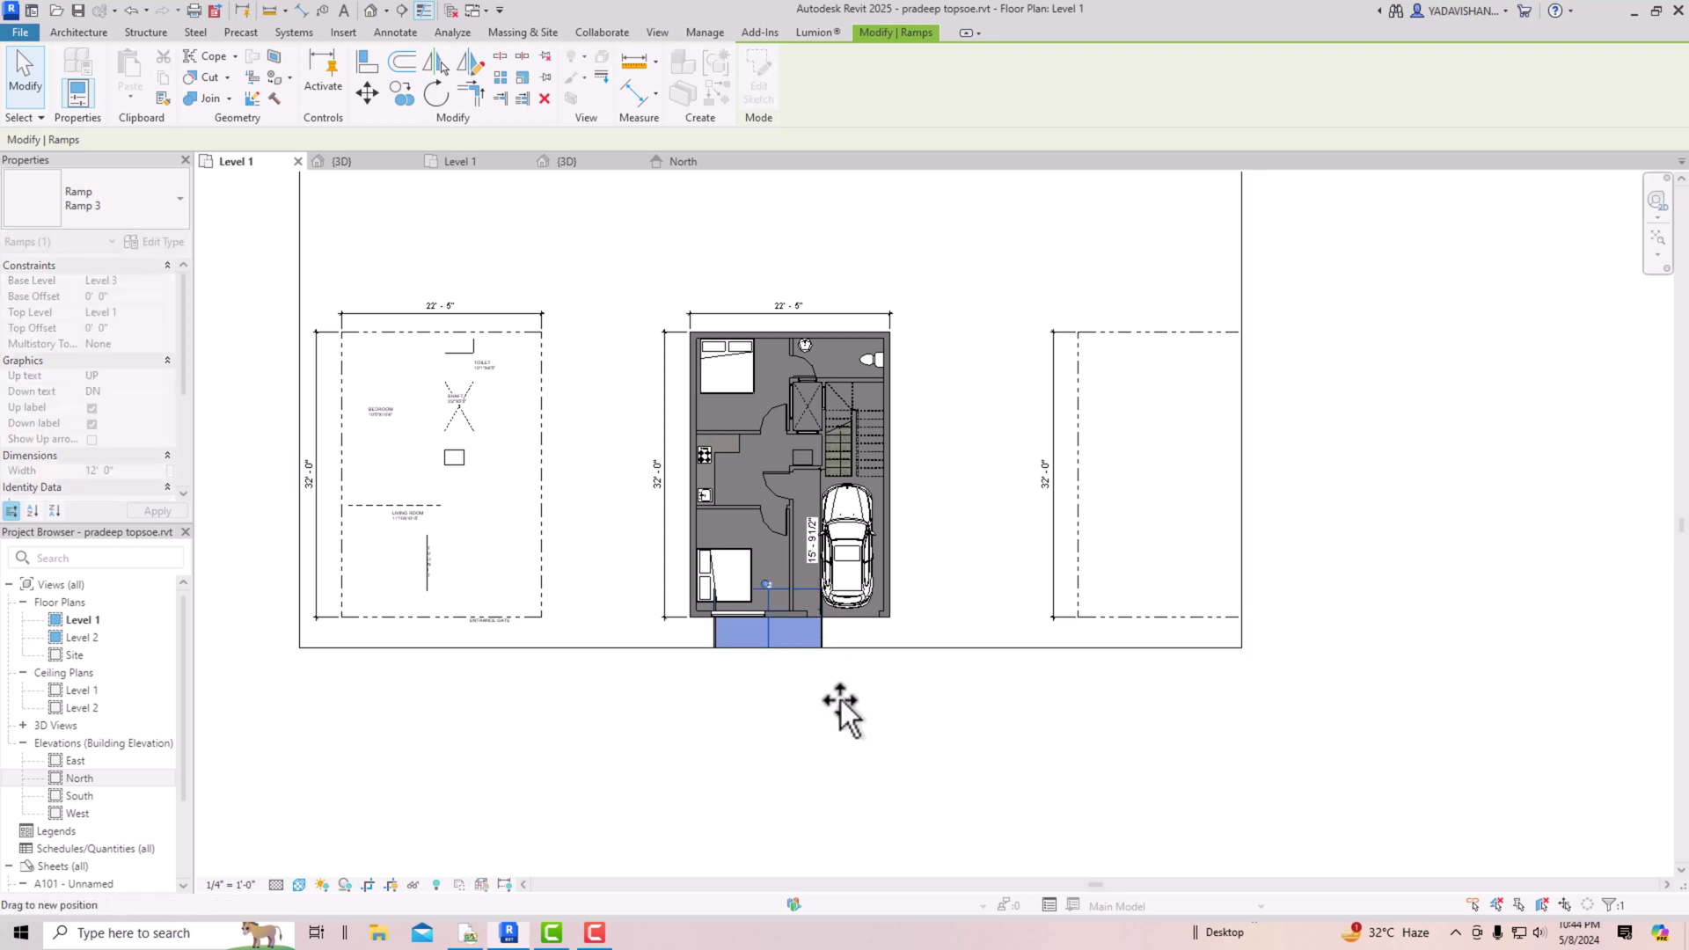
pyautogui.click(852, 655)
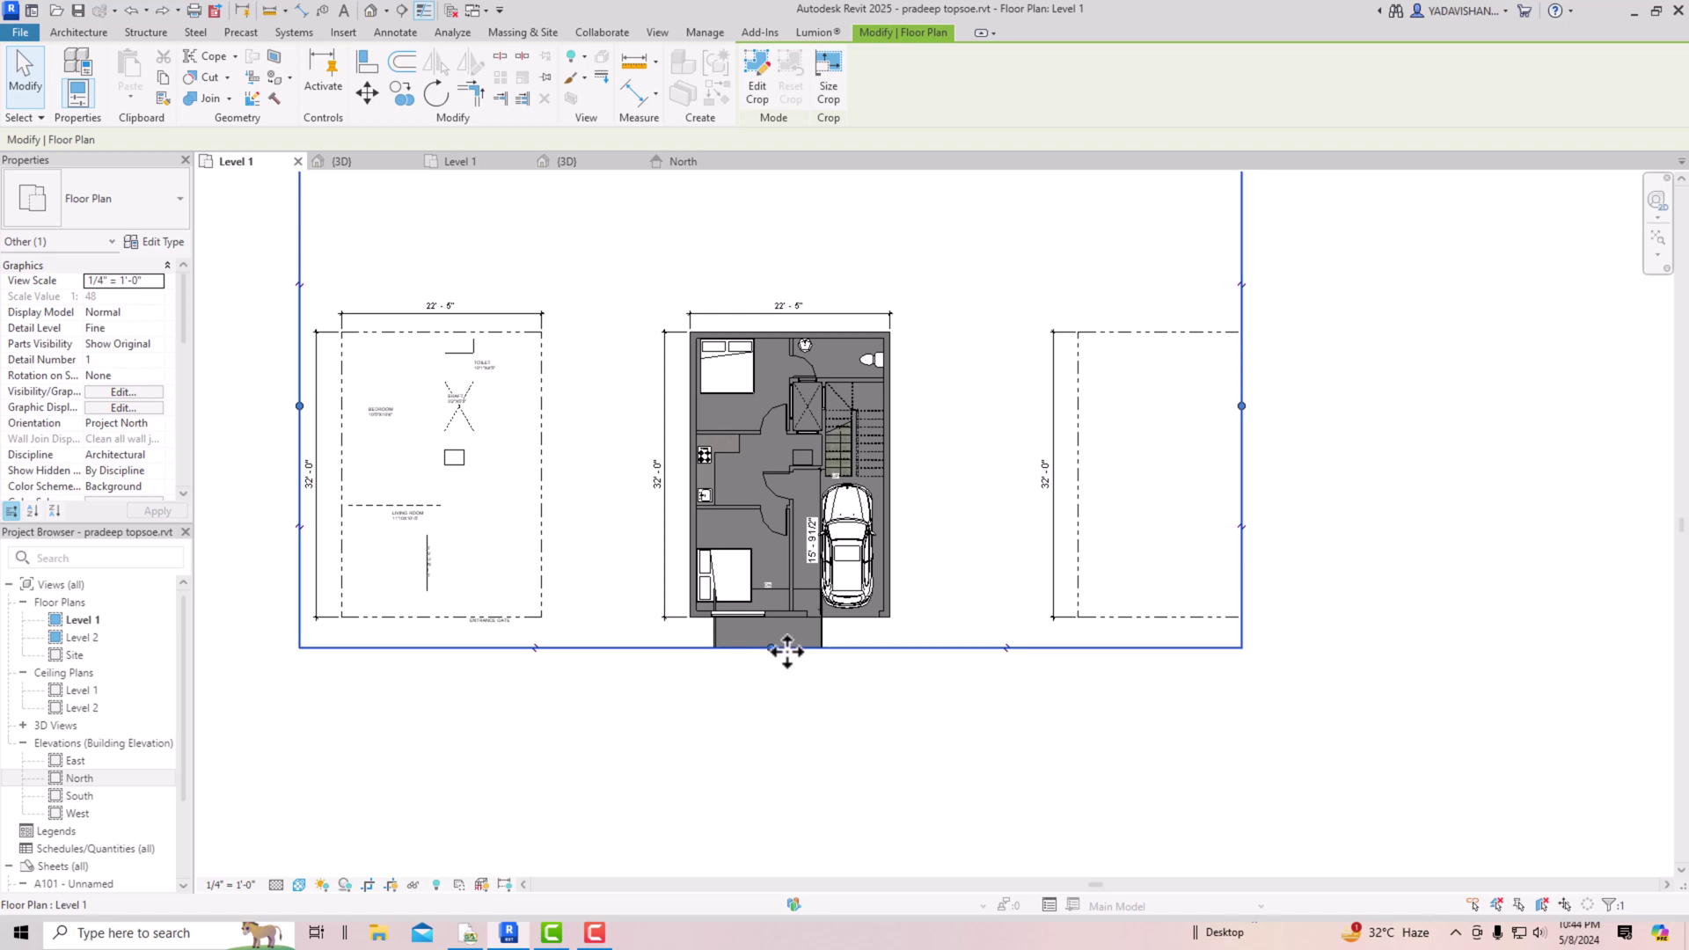
pyautogui.moveTo(772, 647); pyautogui.dragTo(779, 846)
pyautogui.scroll(-2, 847, 493)
# Step: Move the ramp in front of the car's garage opening so it meets the front wall and aligns with the house's east edge
pyautogui.click(831, 621)
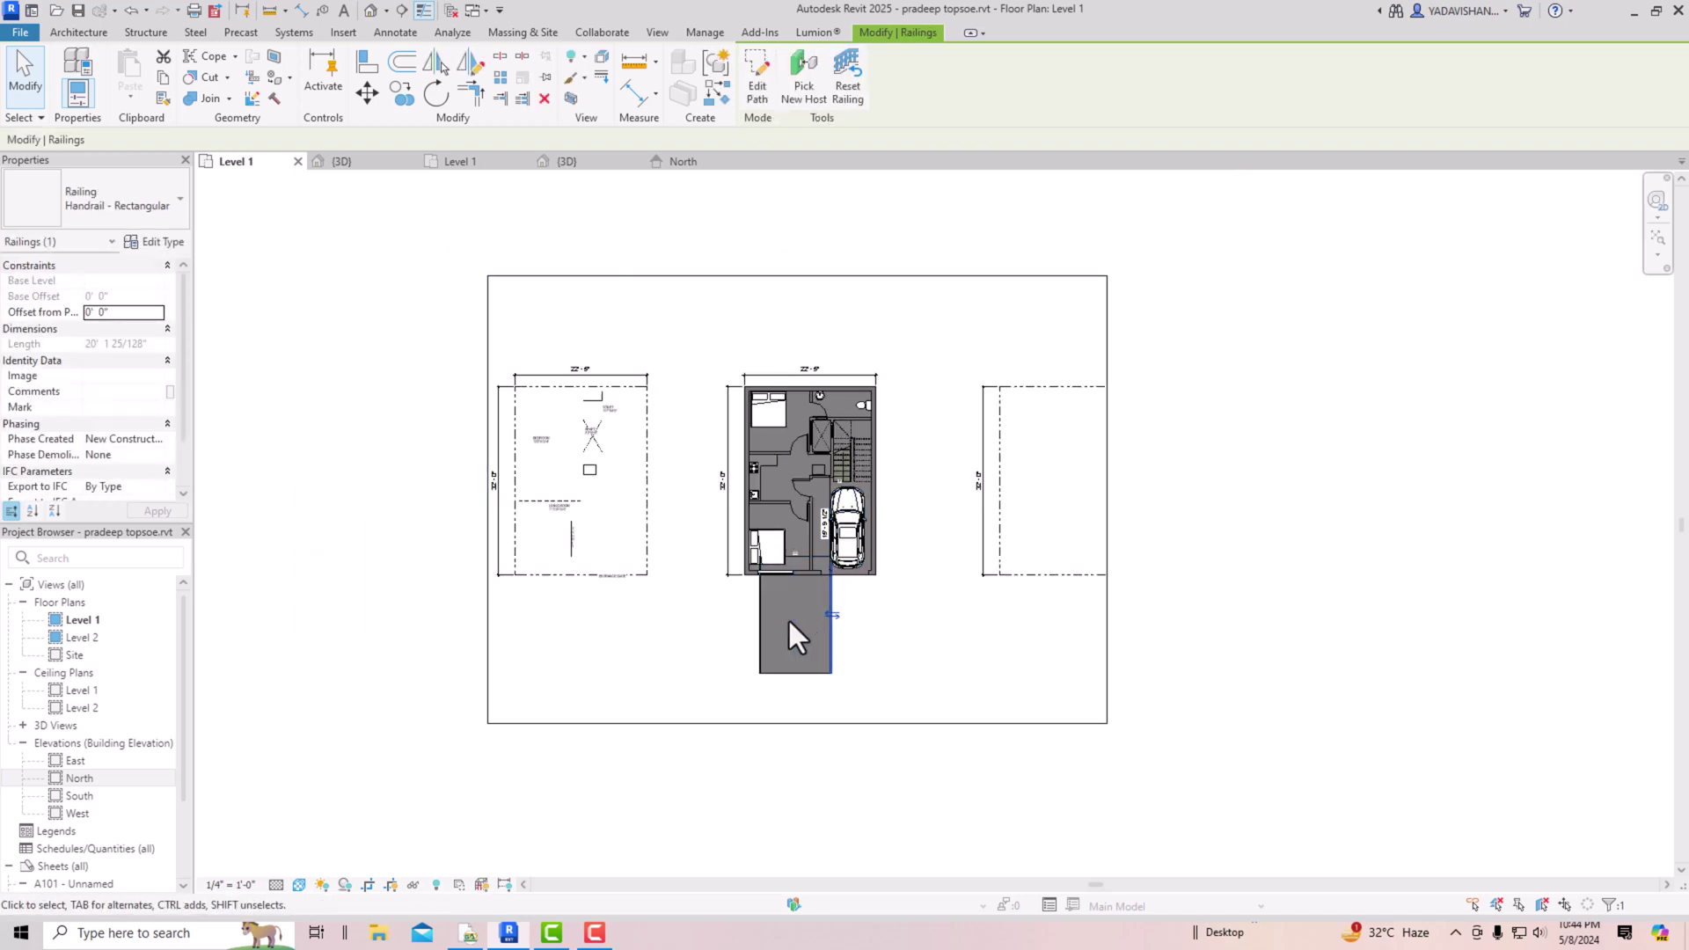
pyautogui.click(787, 670)
pyautogui.moveTo(798, 630); pyautogui.dragTo(843, 651)
pyautogui.click(966, 630)
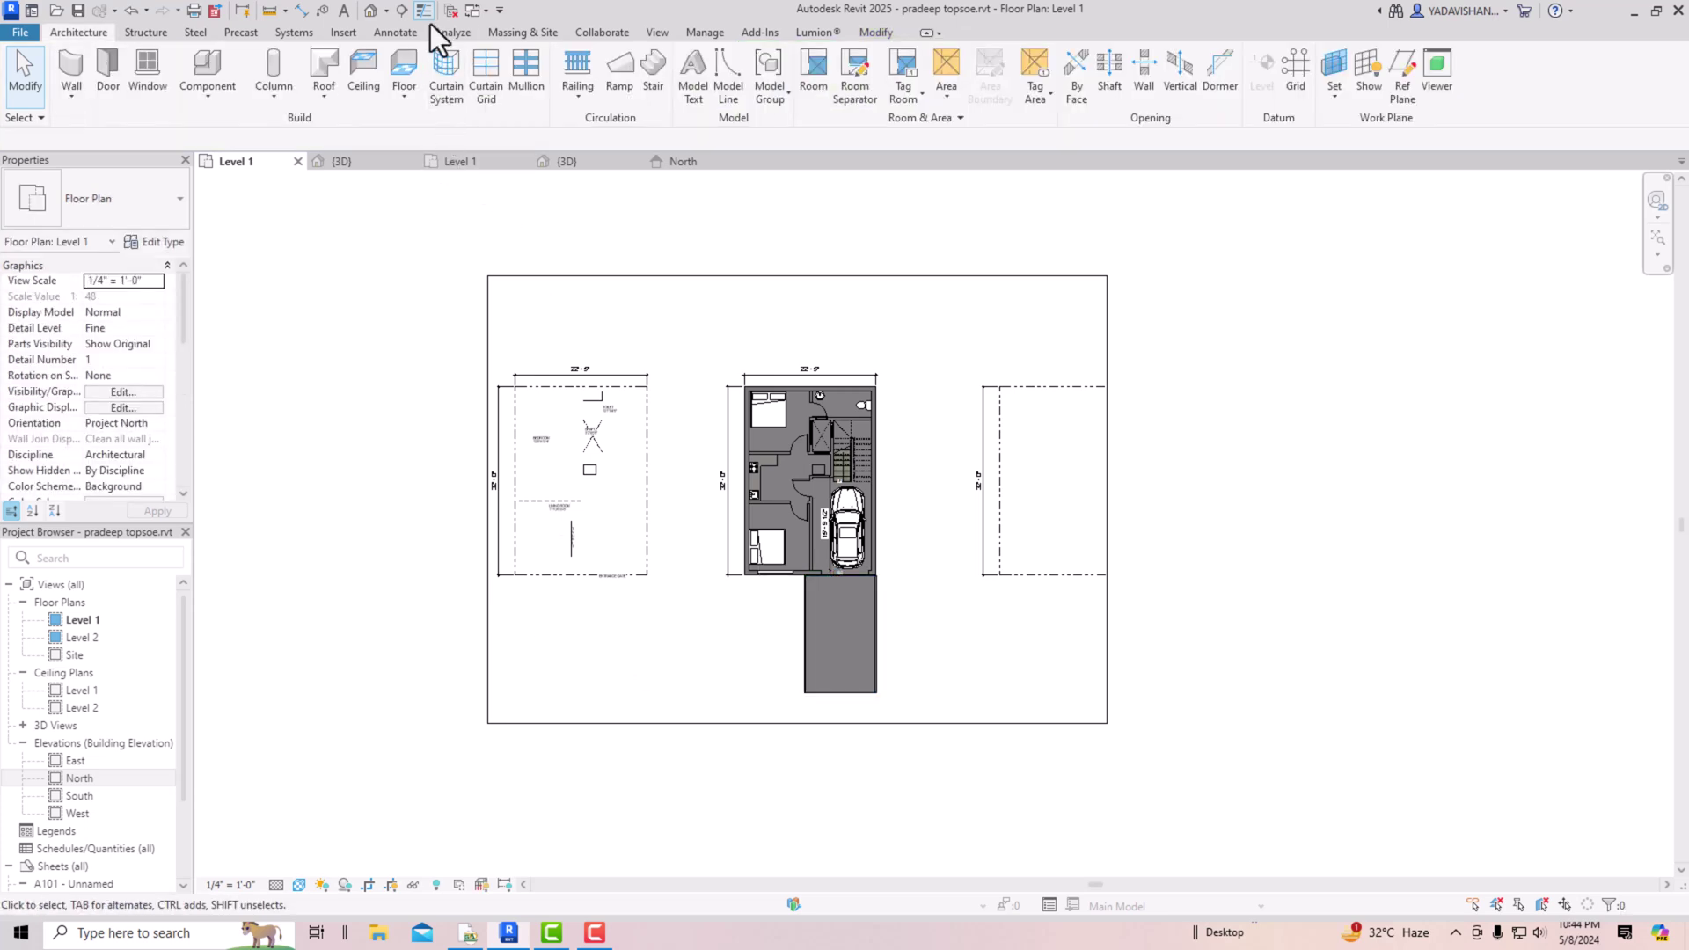
# Step: In the 3D view, change the garage ramp type's shape to Solid
pyautogui.click(369, 11)
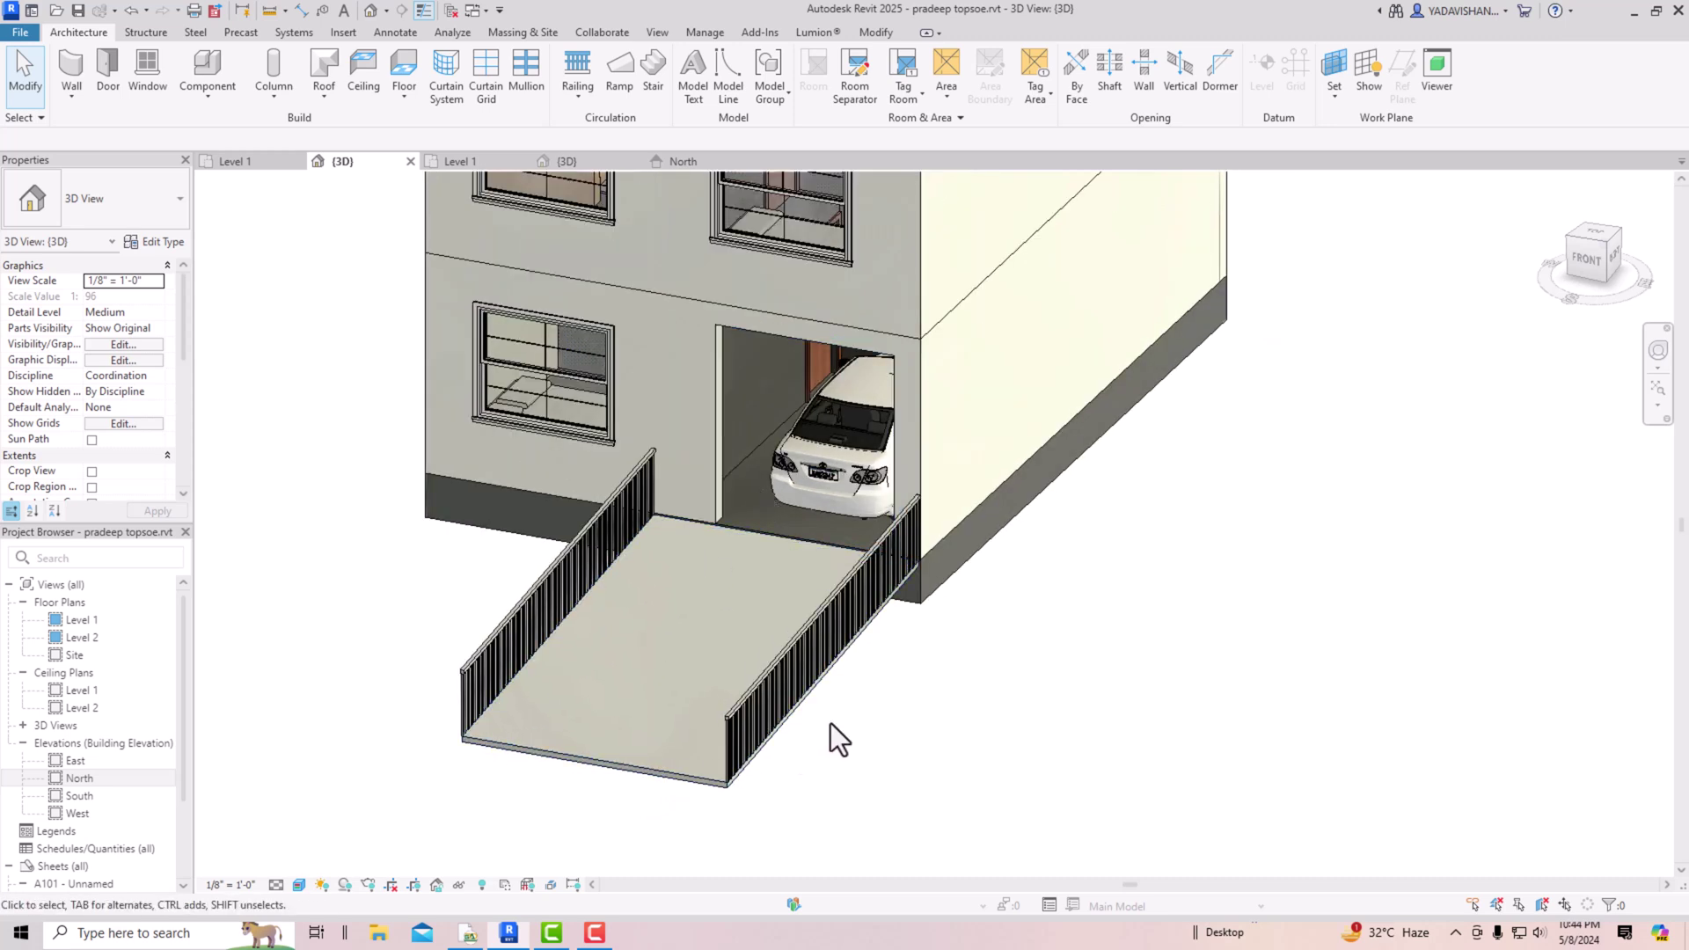
pyautogui.moveTo(1619, 281)
pyautogui.mouseDown()
pyautogui.moveTo(1588, 254)
pyautogui.moveTo(1338, 228)
pyautogui.moveTo(1519, 236)
pyautogui.moveTo(1575, 291)
pyautogui.mouseUp()
pyautogui.click(510, 662)
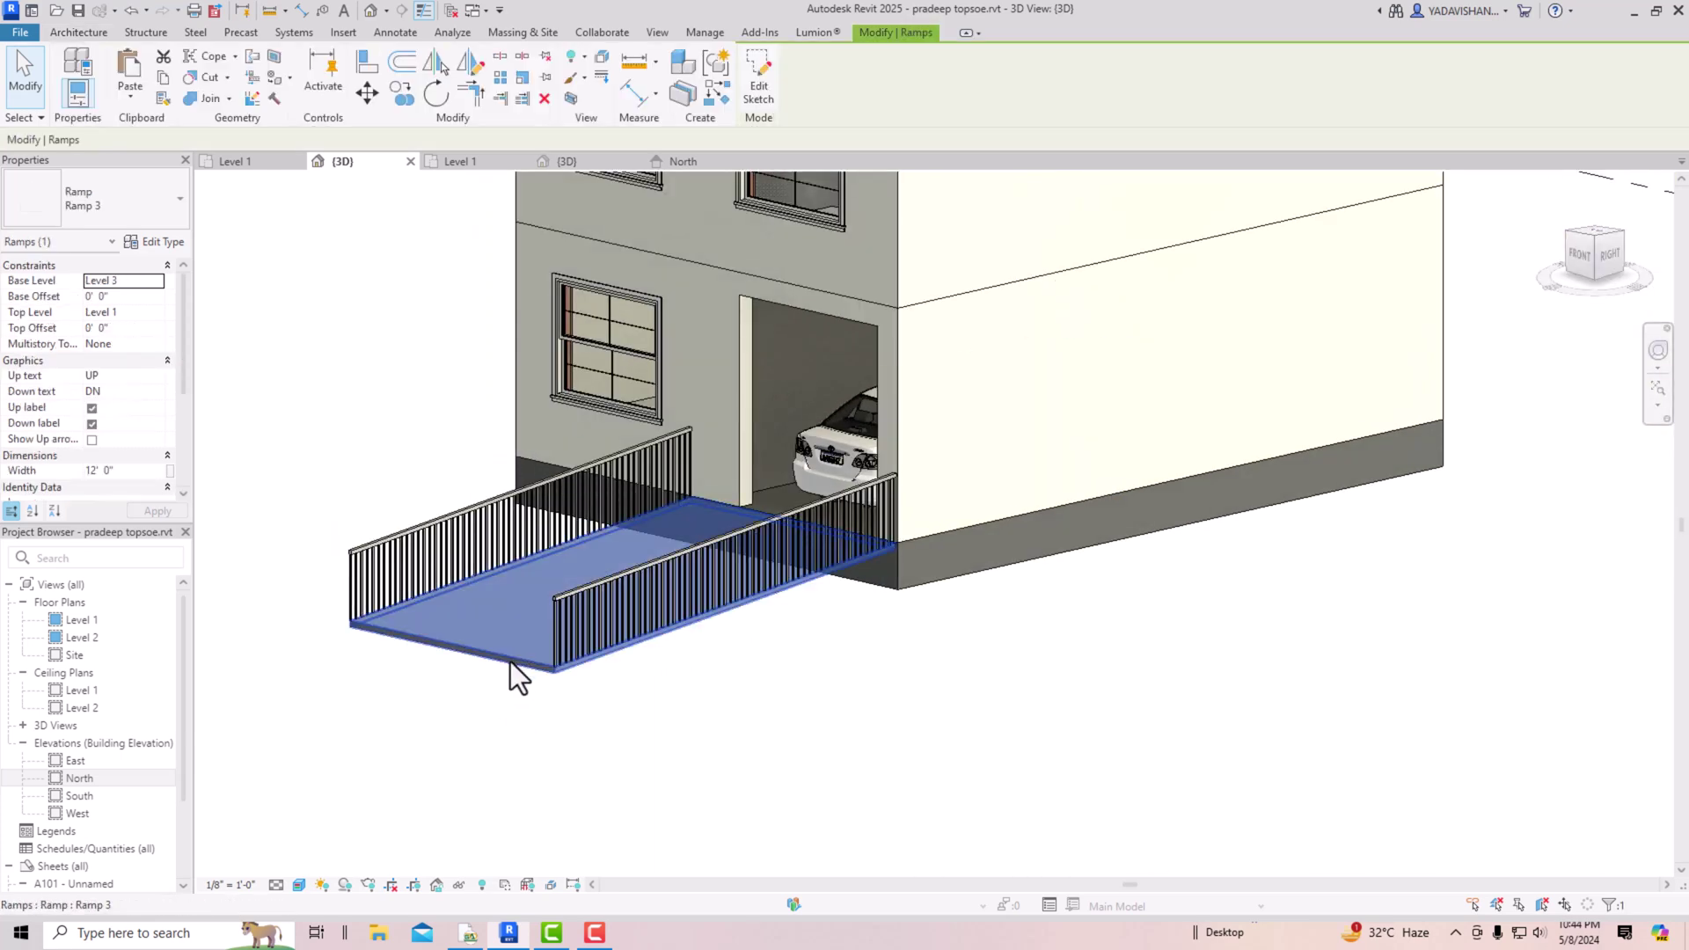
pyautogui.click(164, 243)
pyautogui.click(848, 401)
pyautogui.click(948, 407)
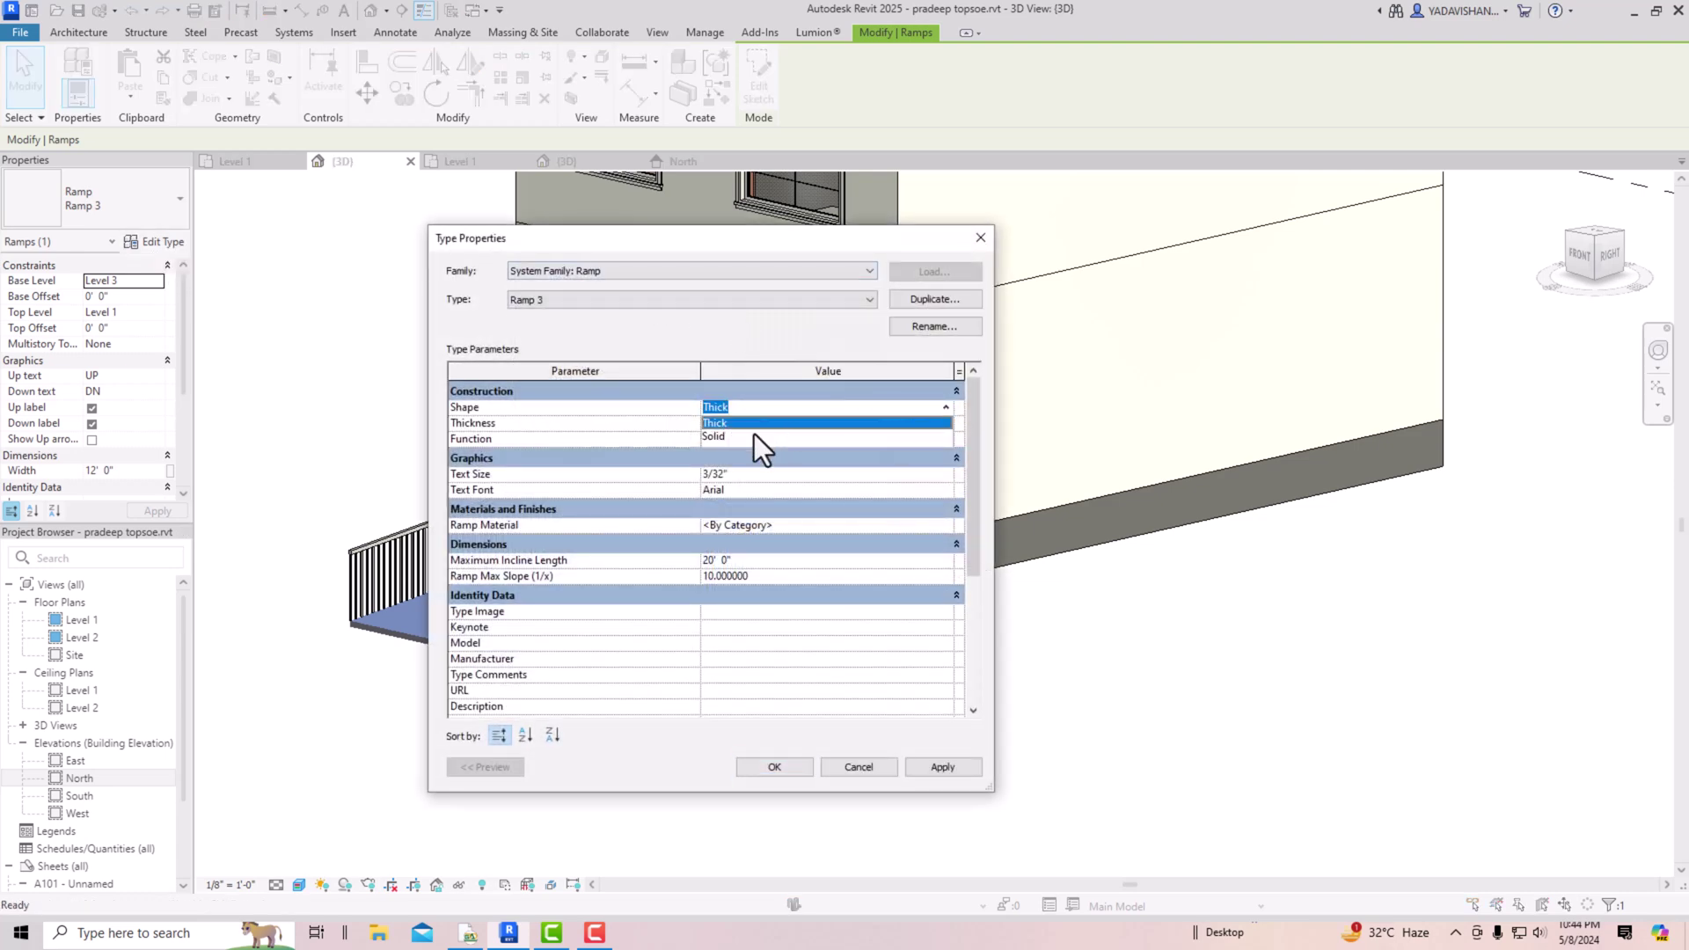
pyautogui.click(721, 437)
pyautogui.click(936, 767)
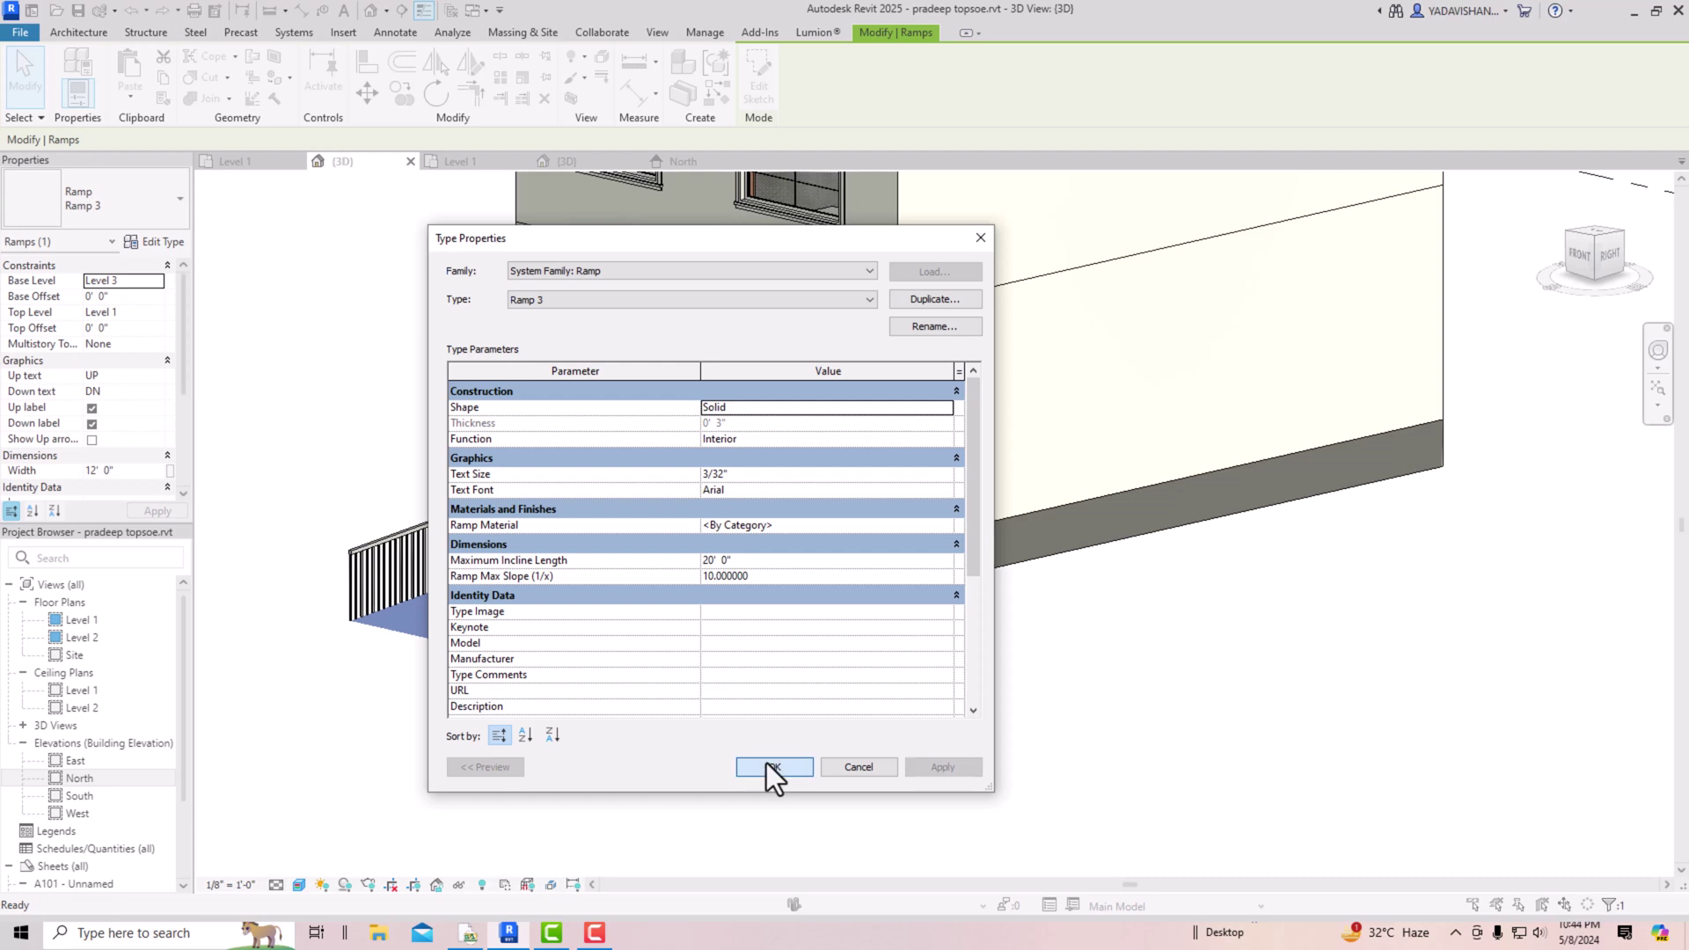
pyautogui.click(769, 764)
pyautogui.click(804, 724)
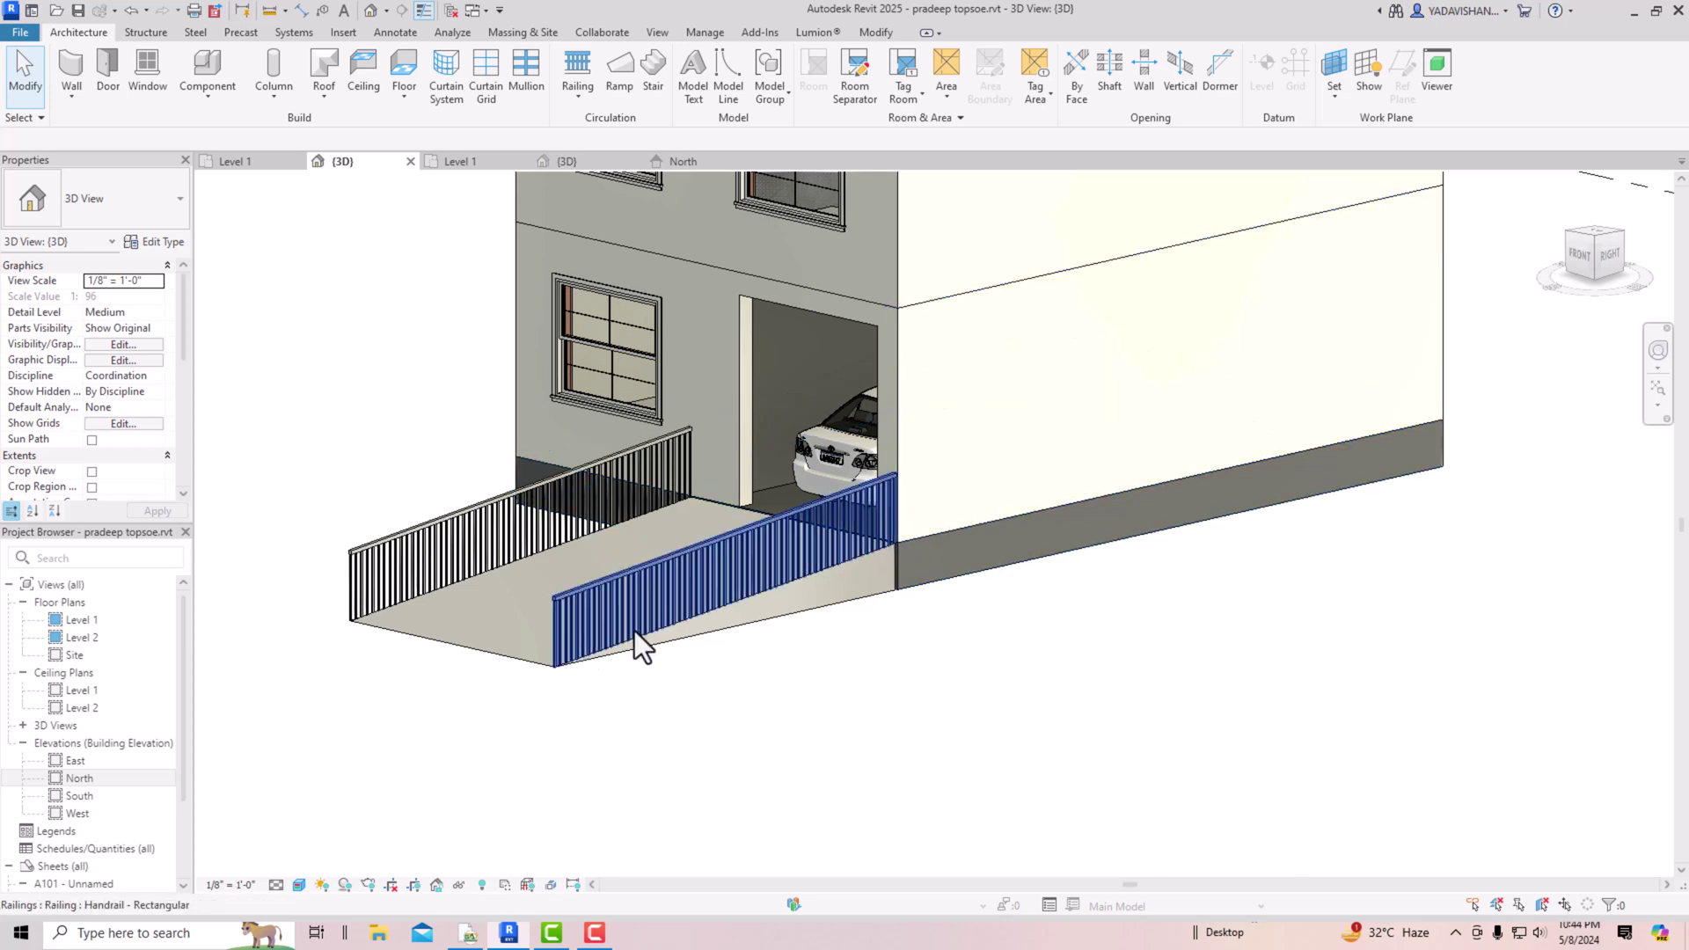
pyautogui.scroll(-4, 719, 757)
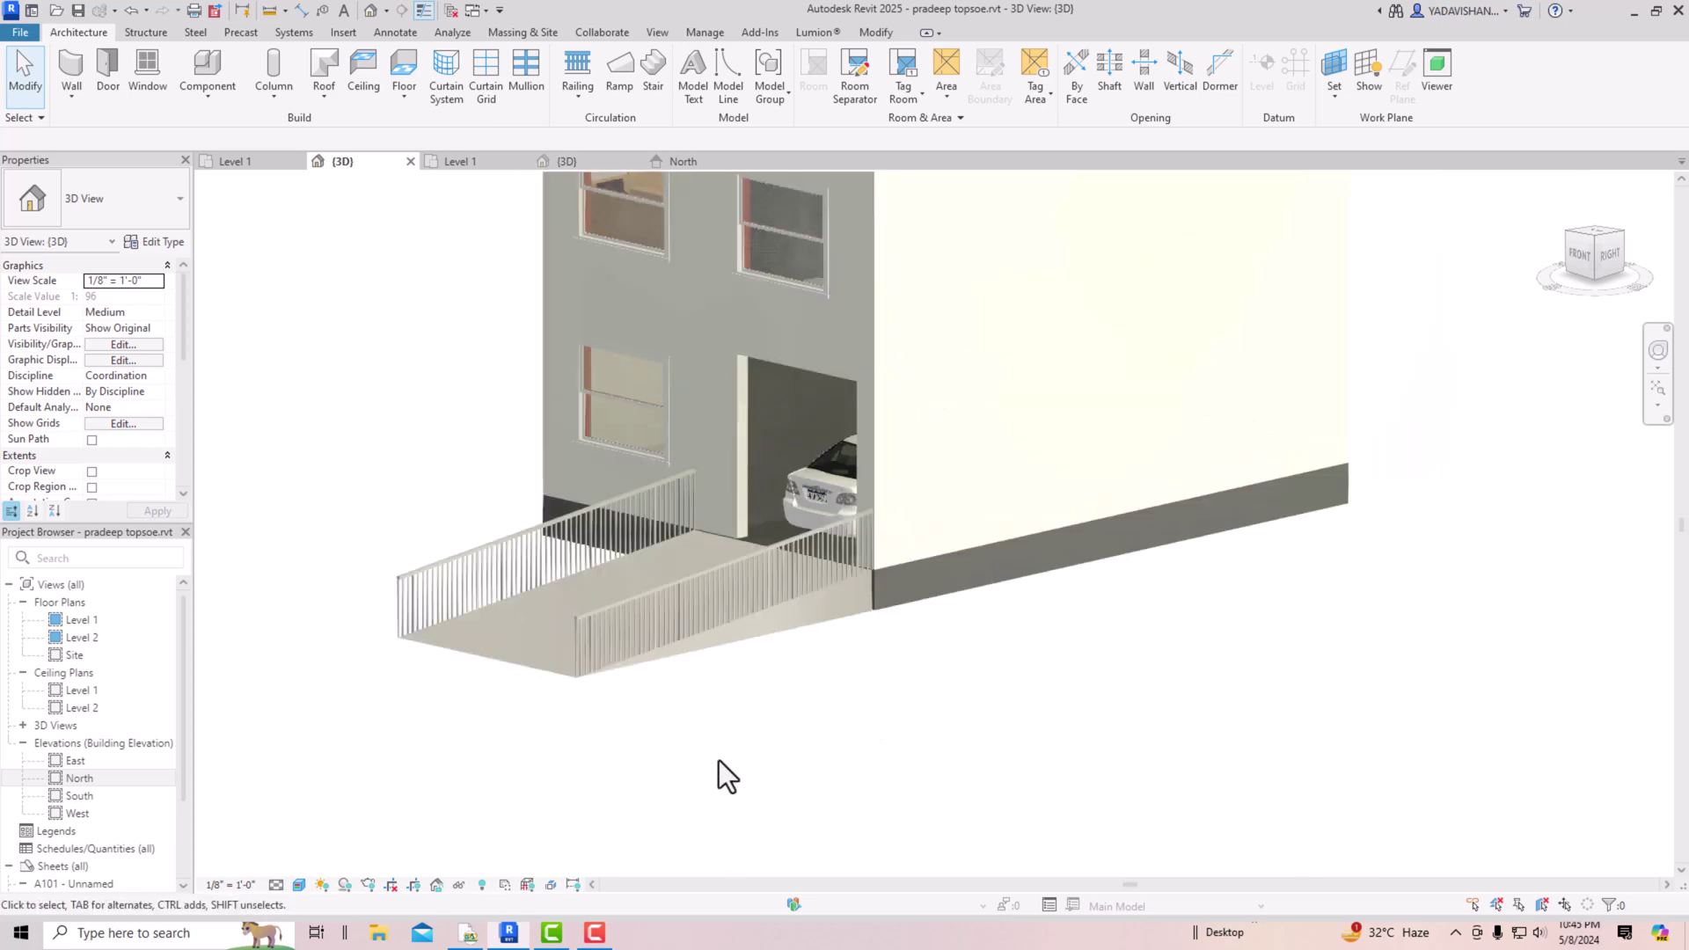